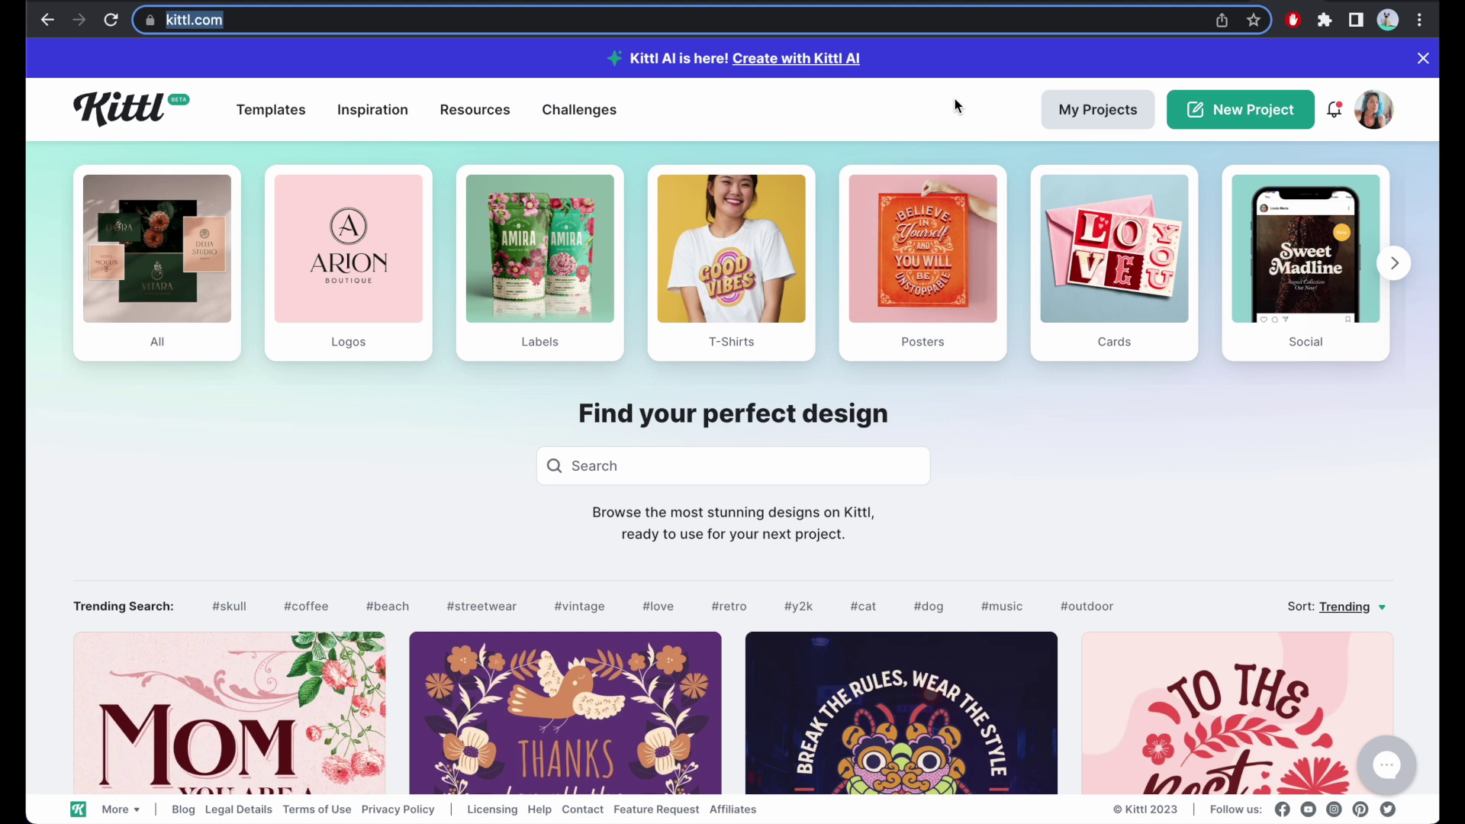
- Create a new blank 5000 × 5000 pixel artboard at 300 DPI
click(957, 105)
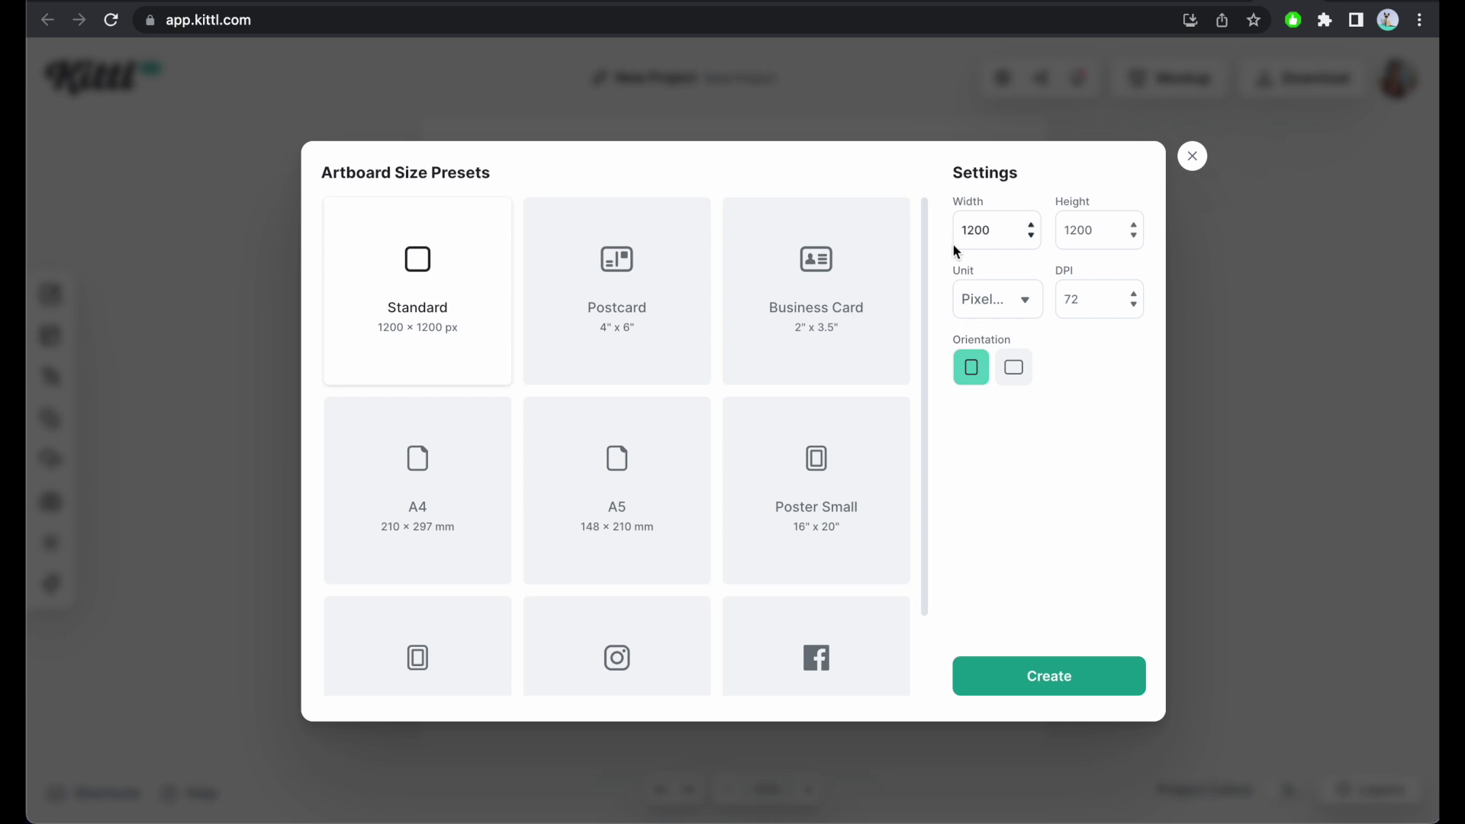
double_click(980, 234)
double_click(1090, 303)
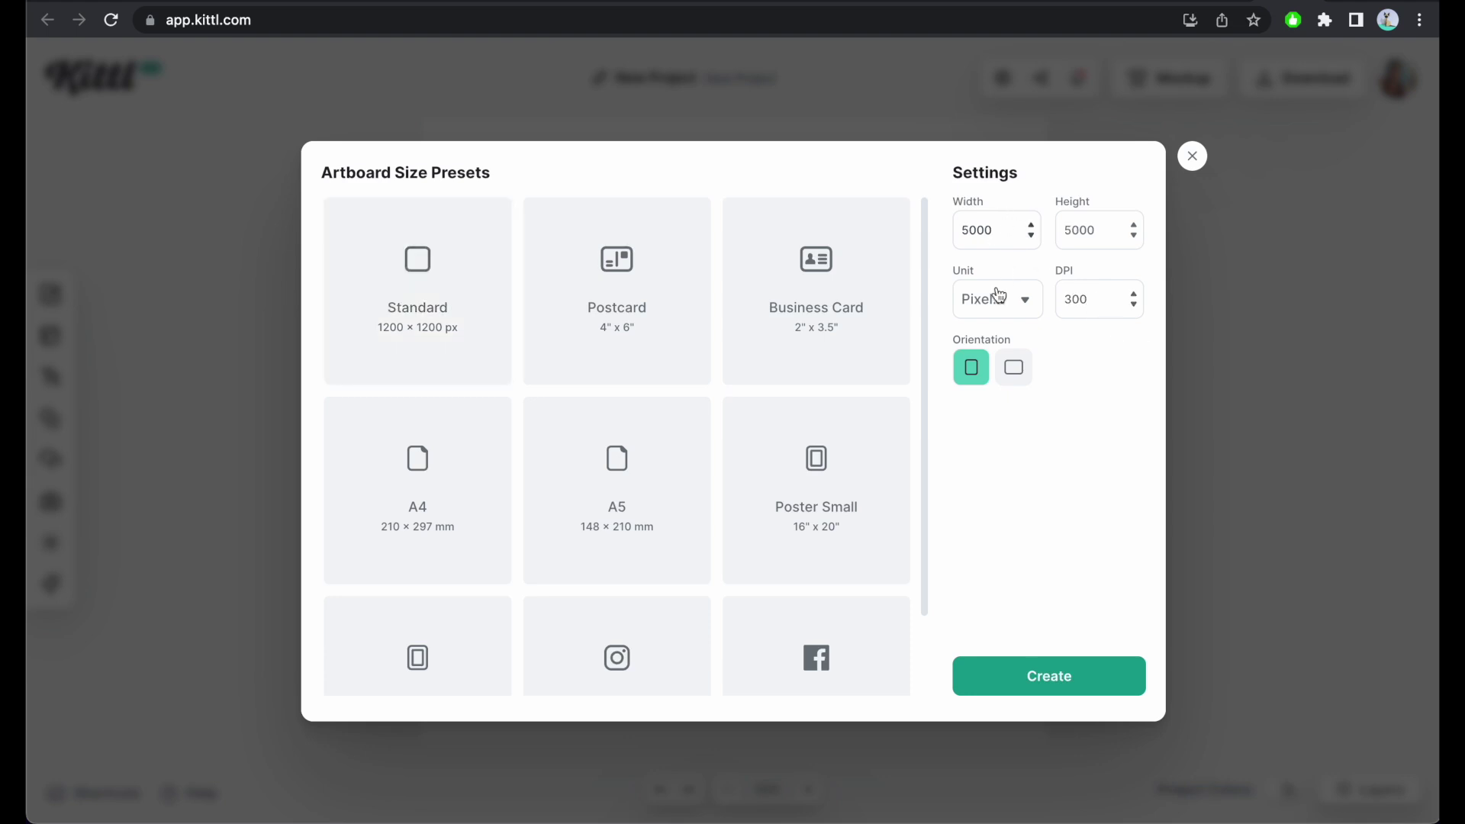
click(1056, 688)
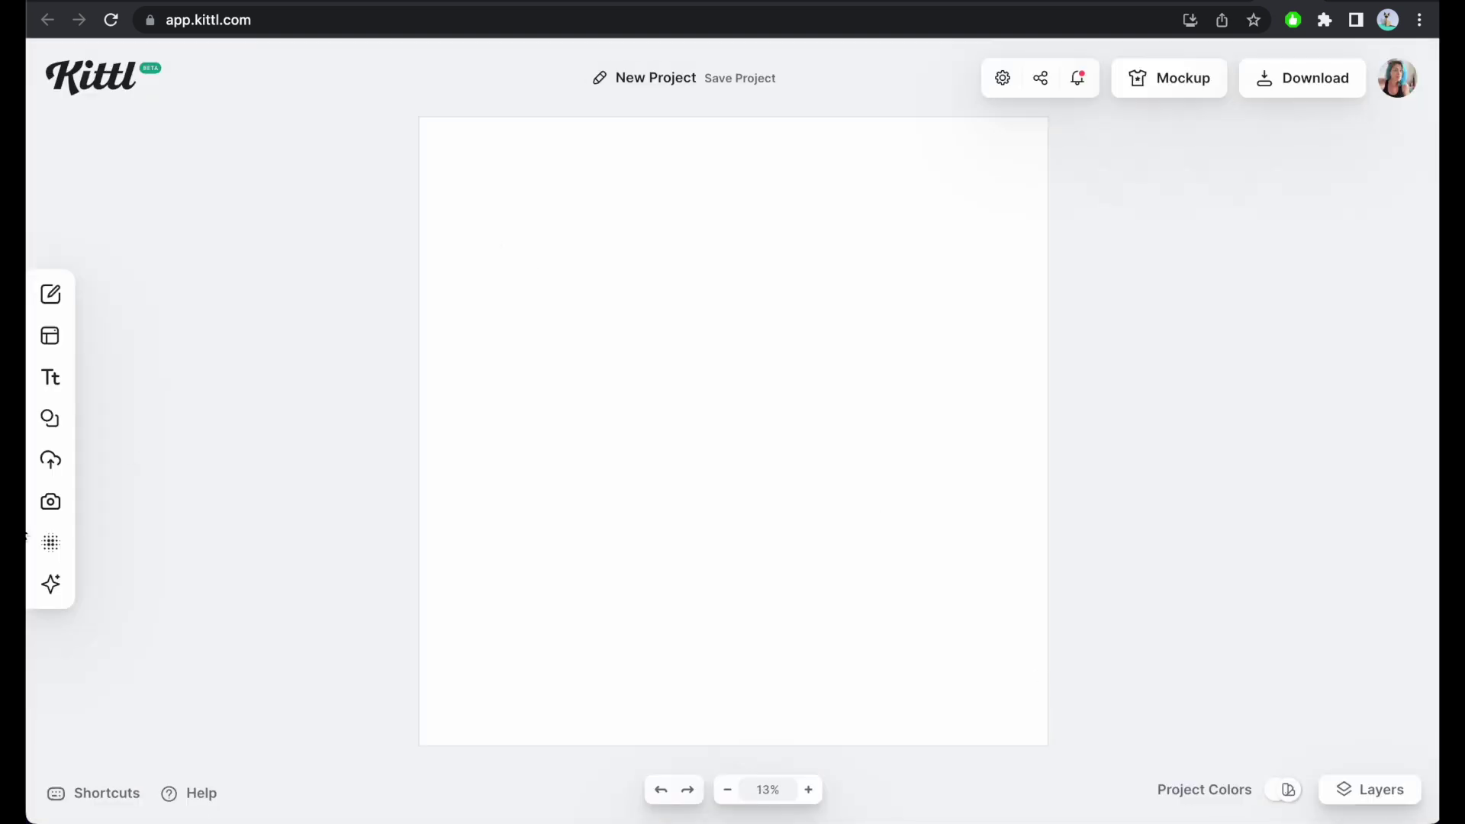
- Add a rounded square mask from the Masks library to the artboard
mouse_move(50, 459)
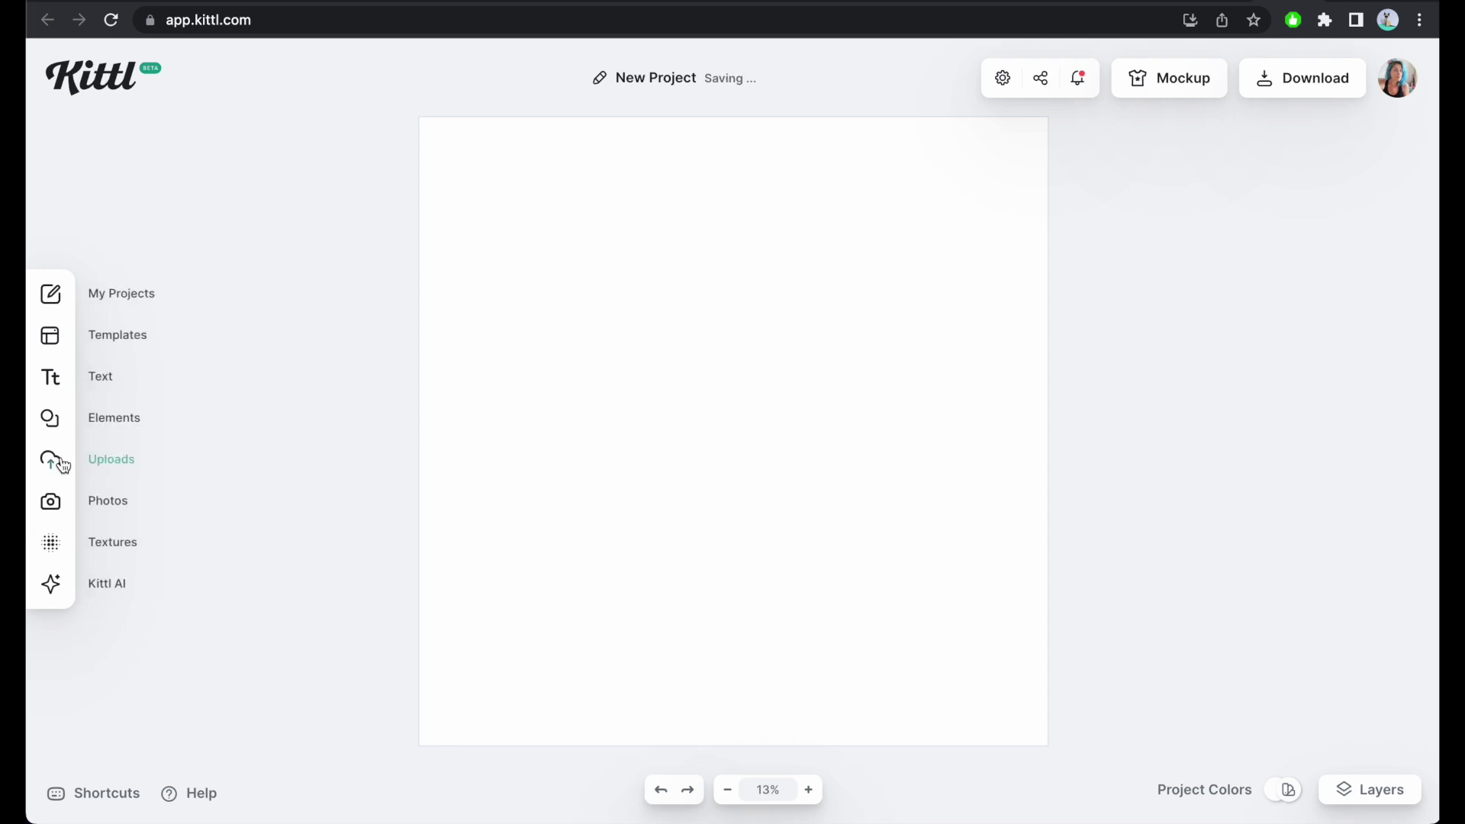
click(58, 425)
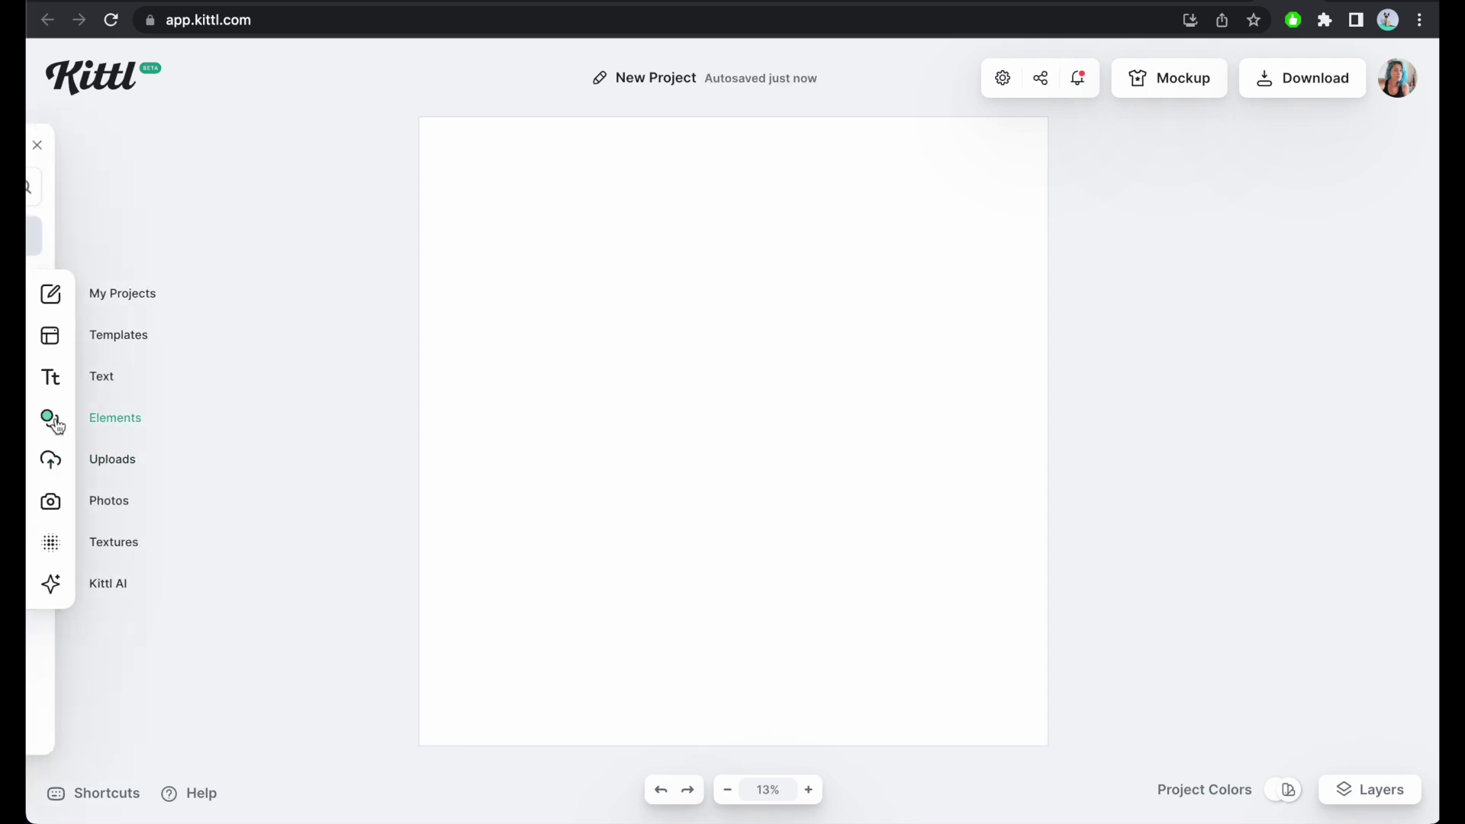
scroll(245, 382, down, 3)
scroll(245, 383, down, 1)
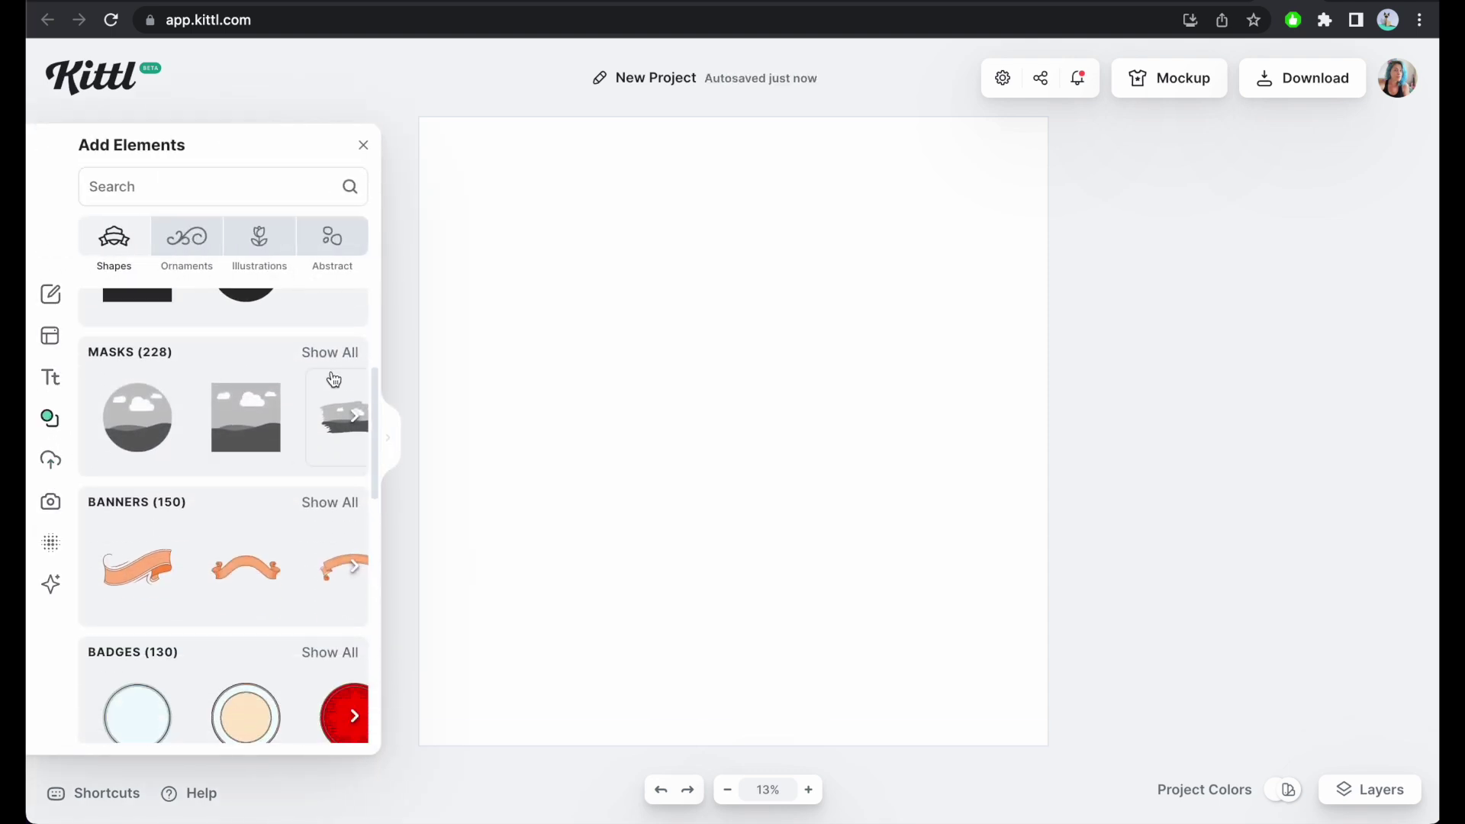
click(318, 355)
scroll(288, 458, down, 5)
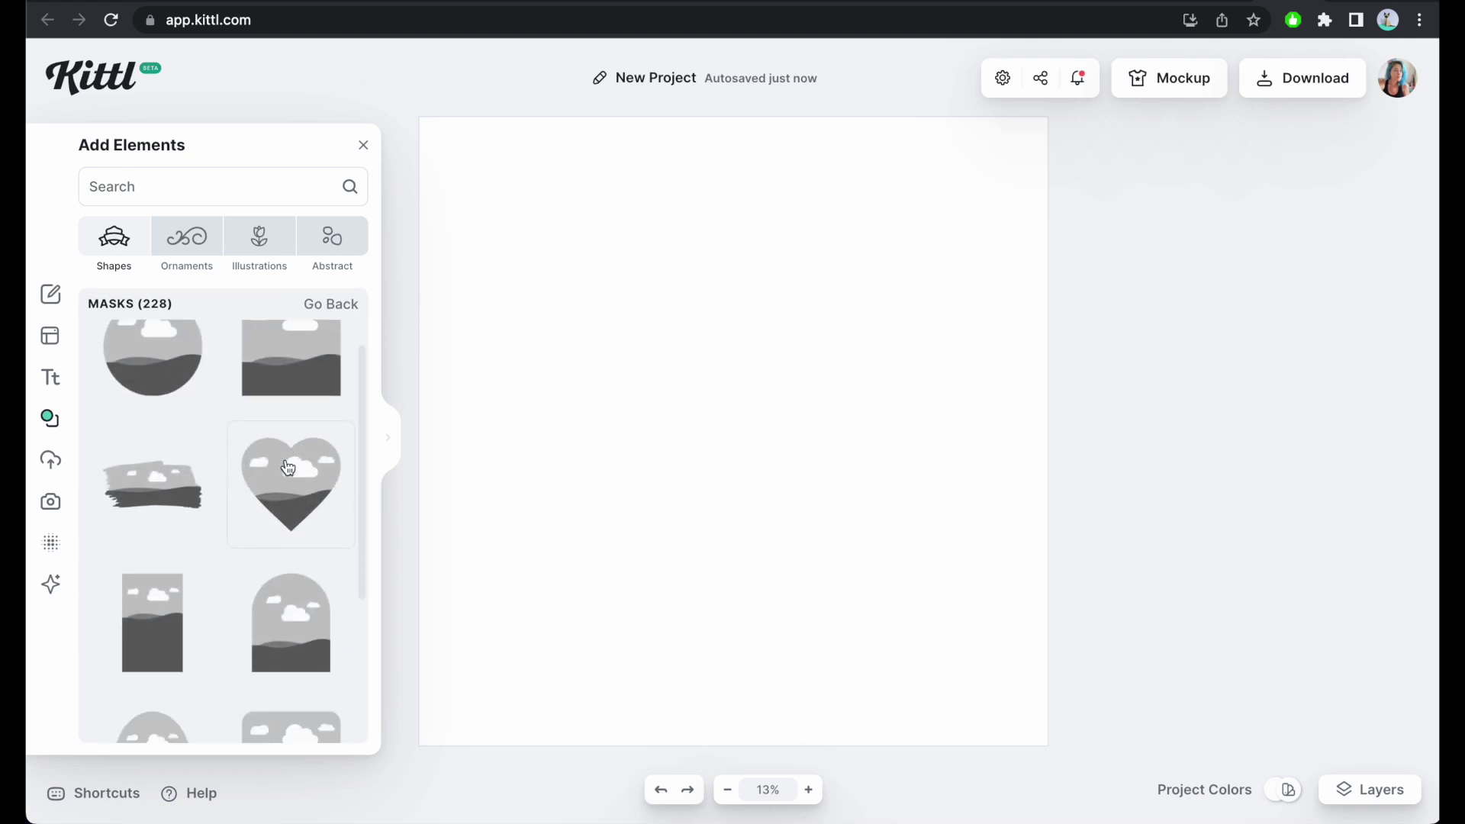
click(289, 442)
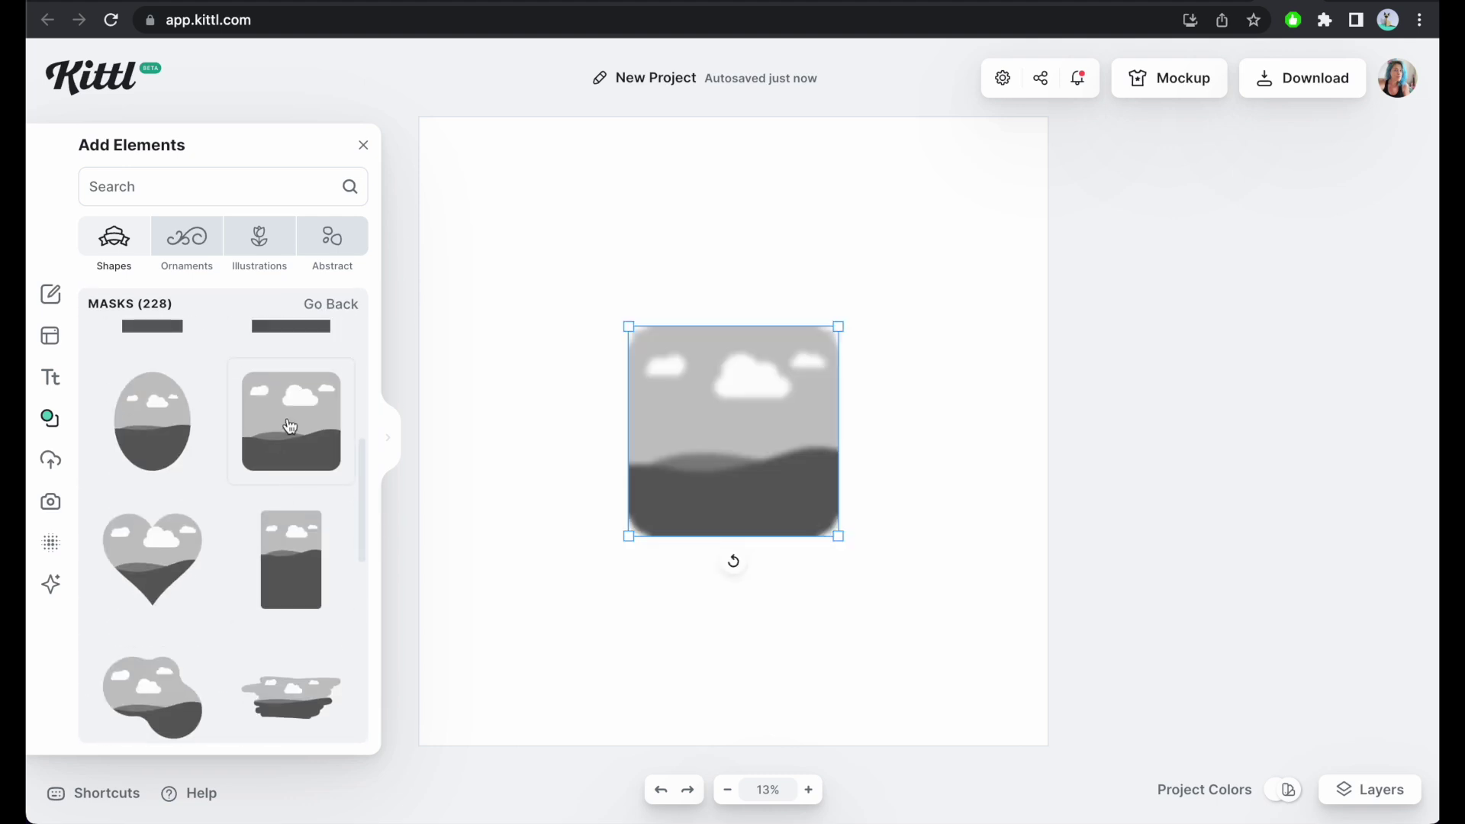
click(723, 229)
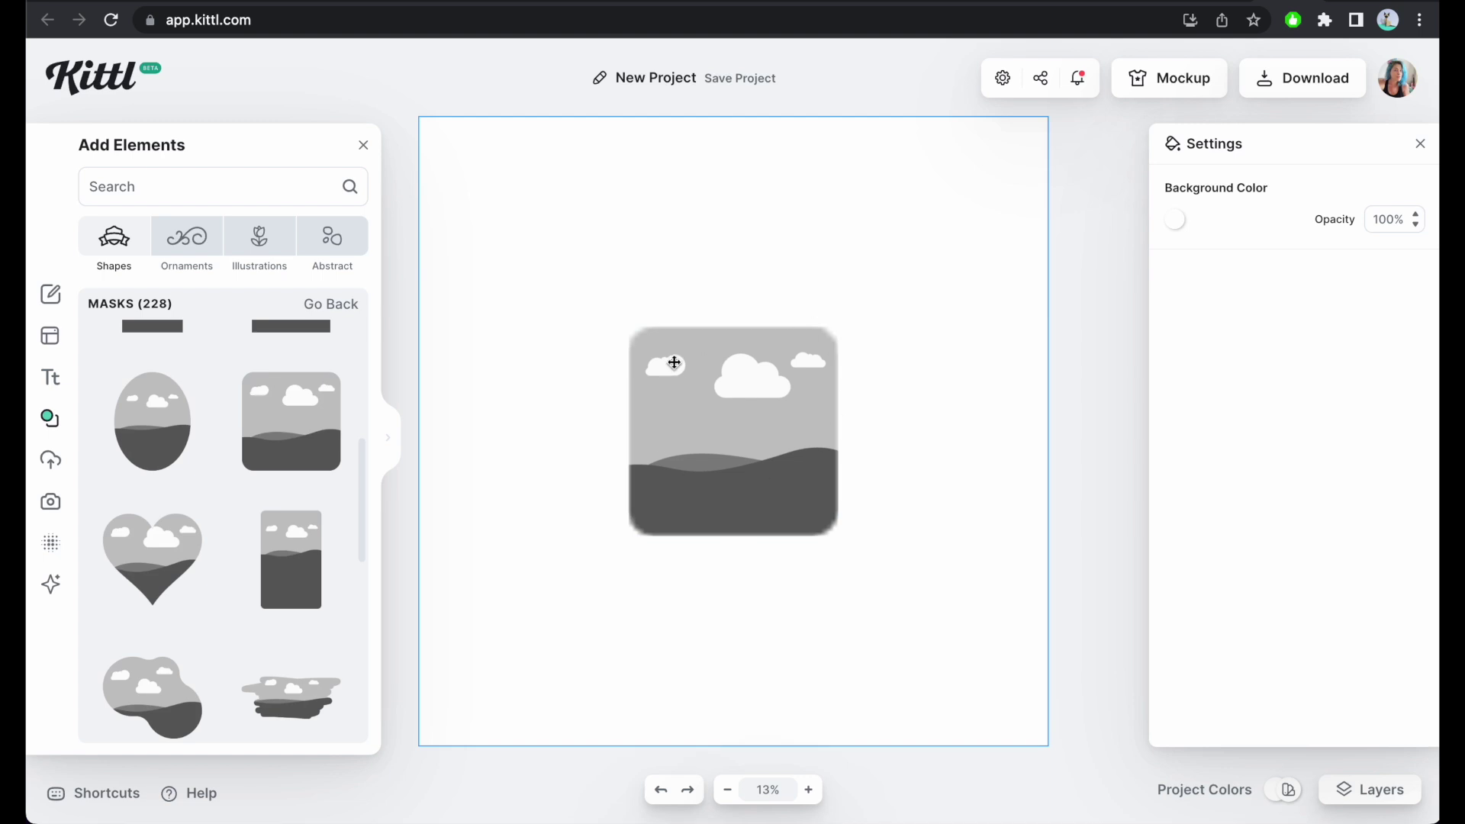
- Fill the square mask with the uploaded marble image and select it
click(55, 462)
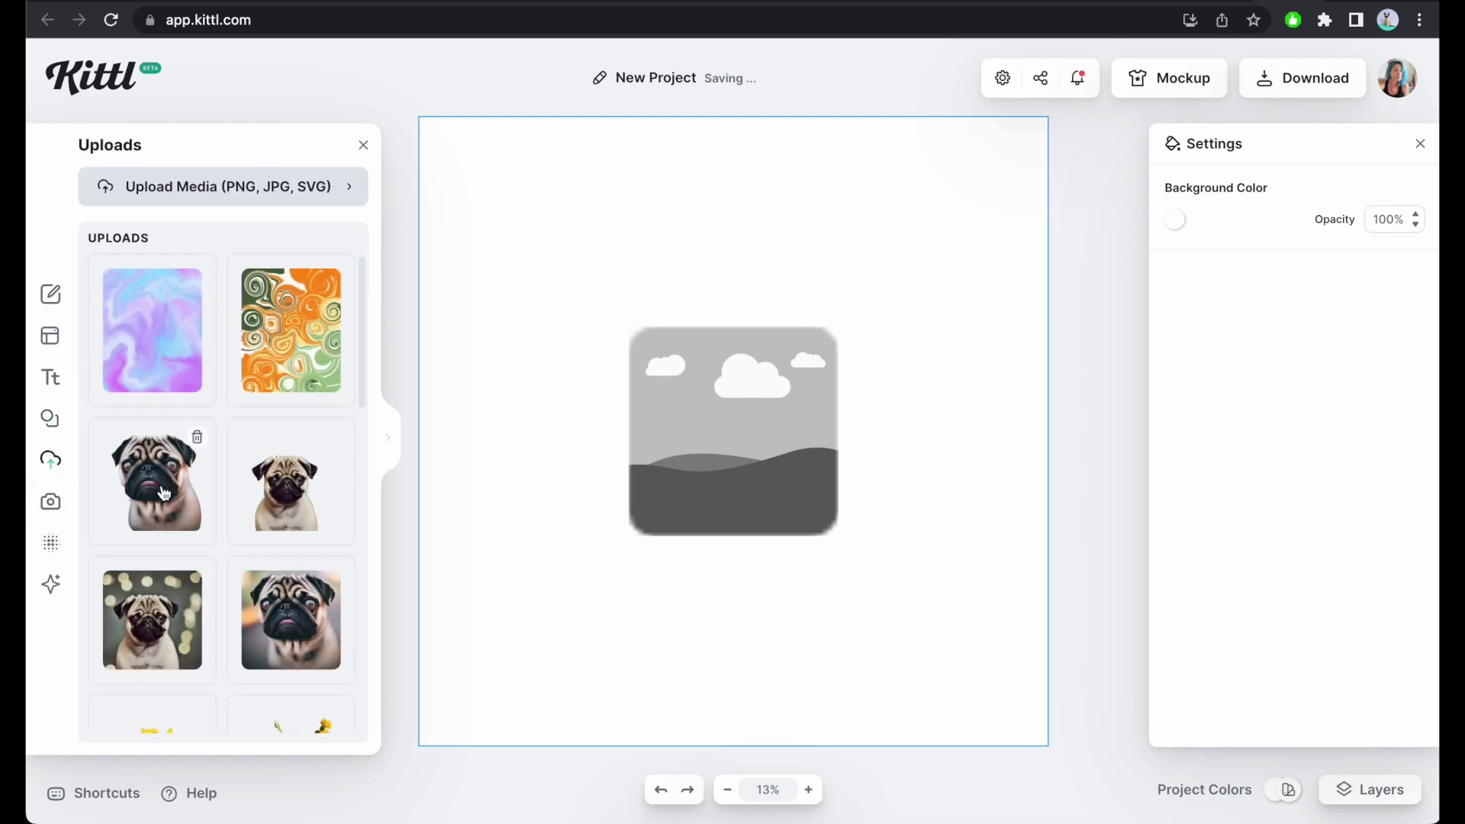
drag(183, 330, 677, 412)
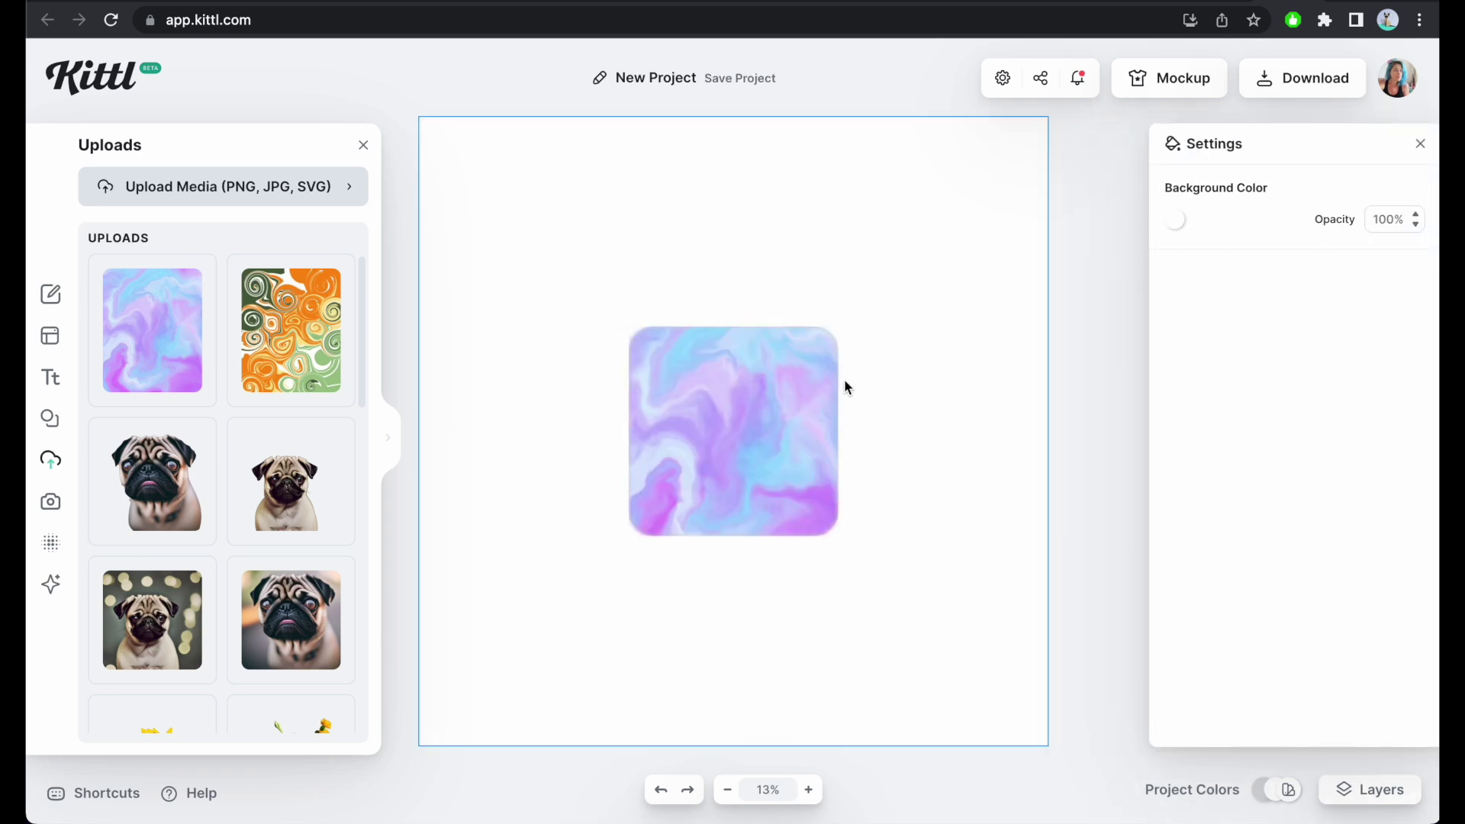
click(740, 399)
- Delete the marble-filled mask and add the E letter mask from all masks
key(Delete)
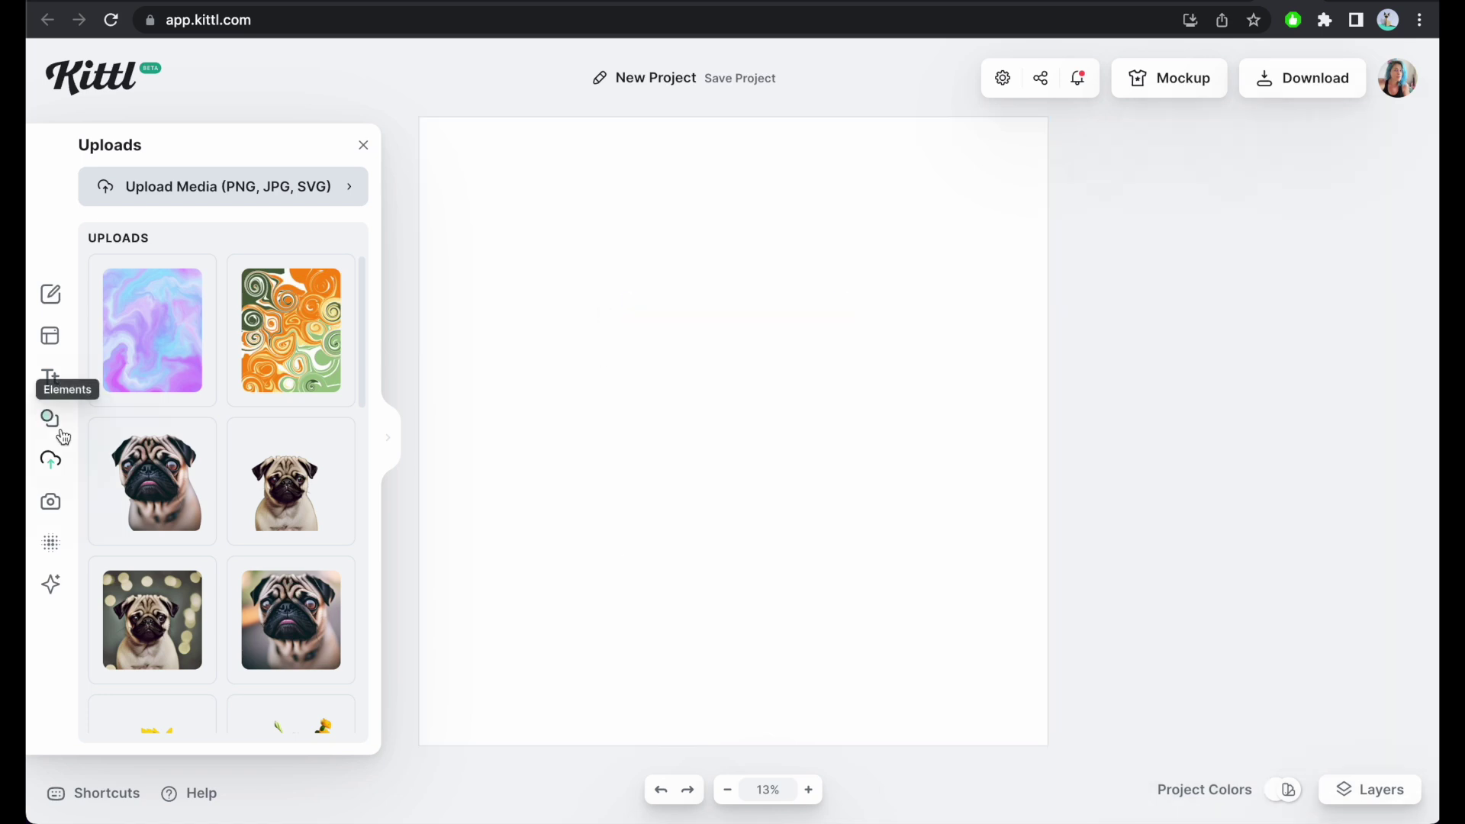
click(54, 422)
click(322, 603)
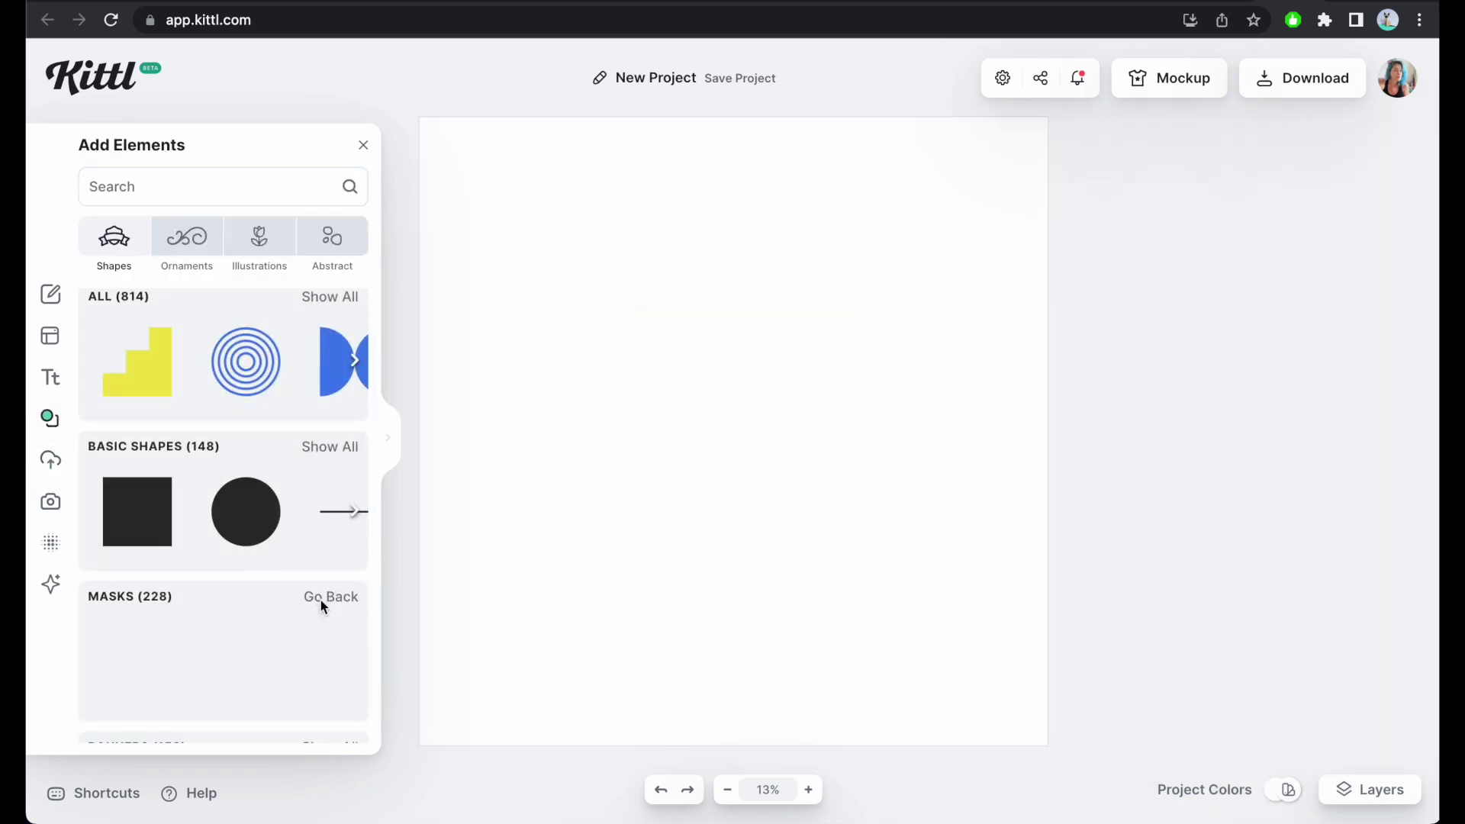
scroll(284, 439, down, 3)
scroll(284, 439, down, 5)
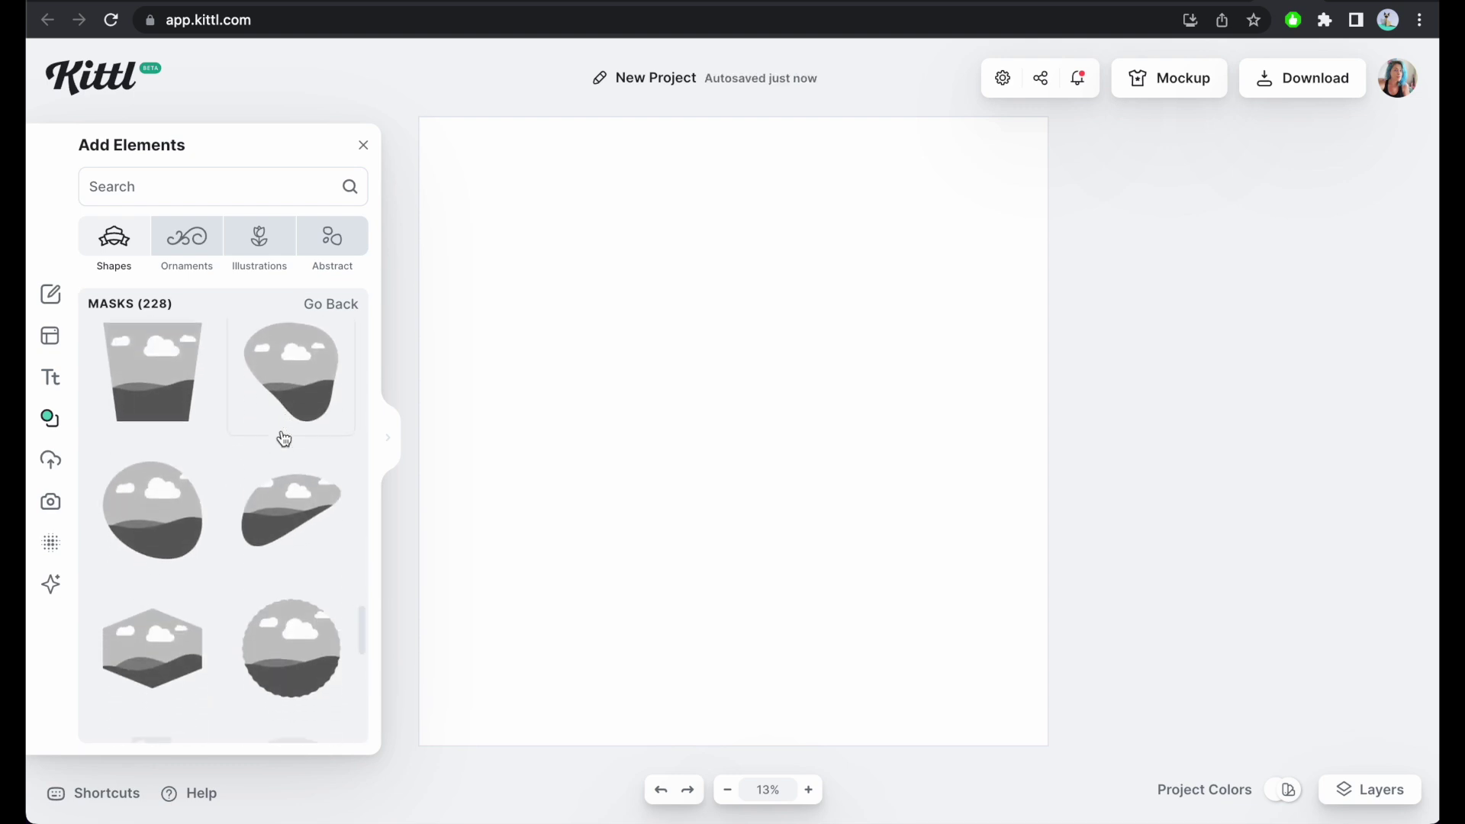
scroll(292, 409, down, 5)
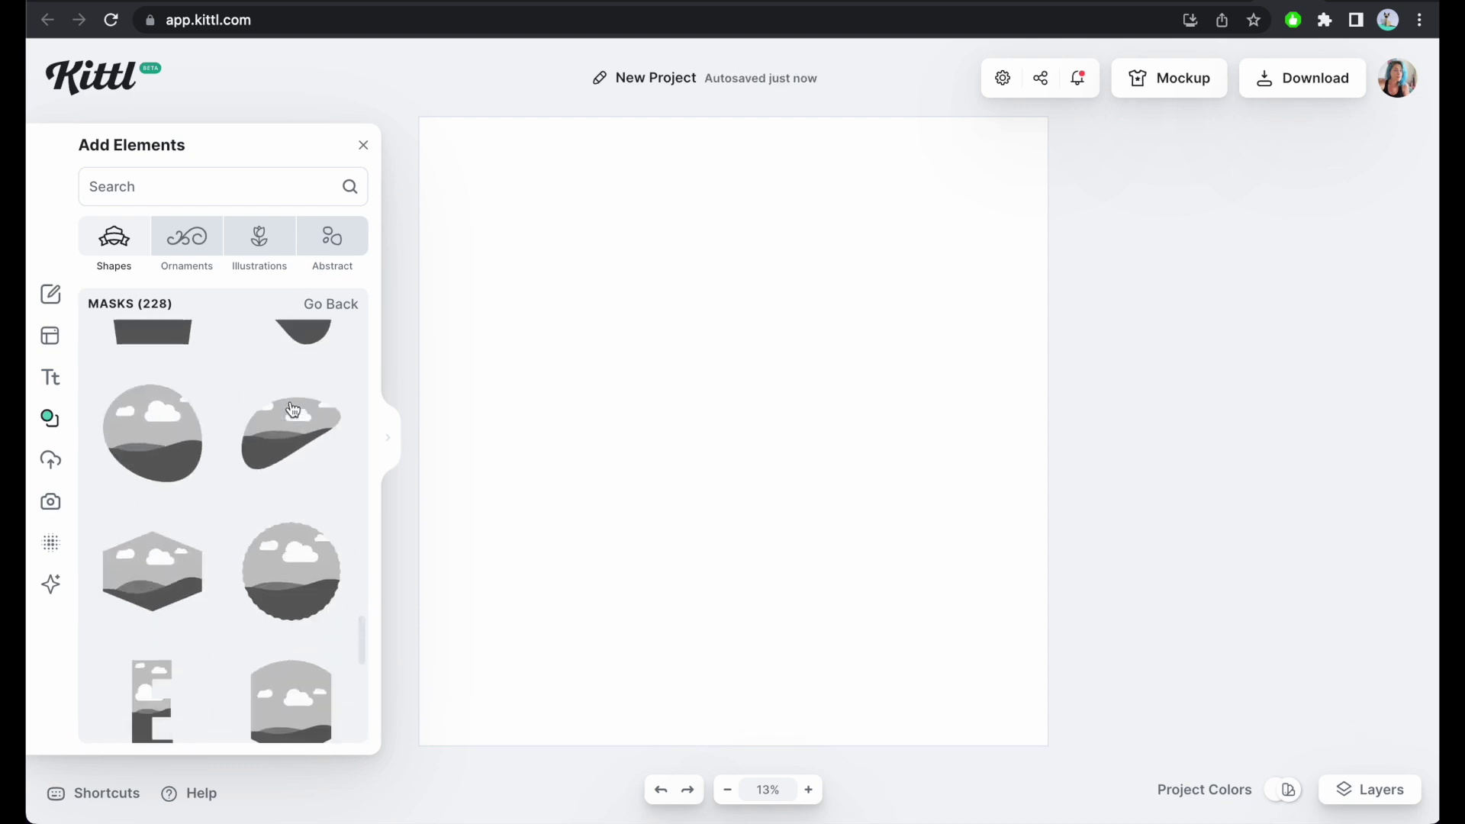
scroll(334, 541, down, 5)
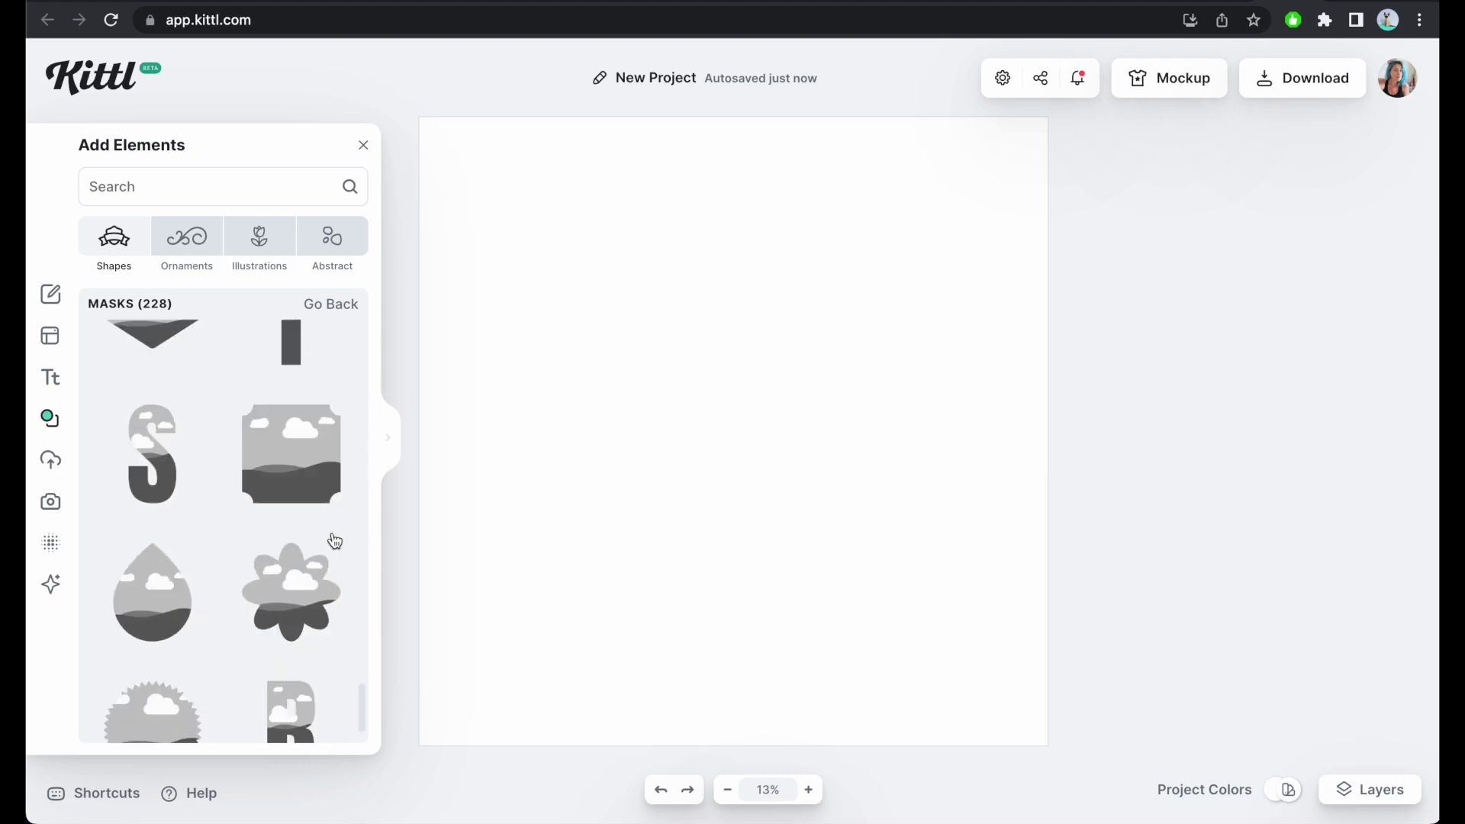
scroll(231, 520, down, 10)
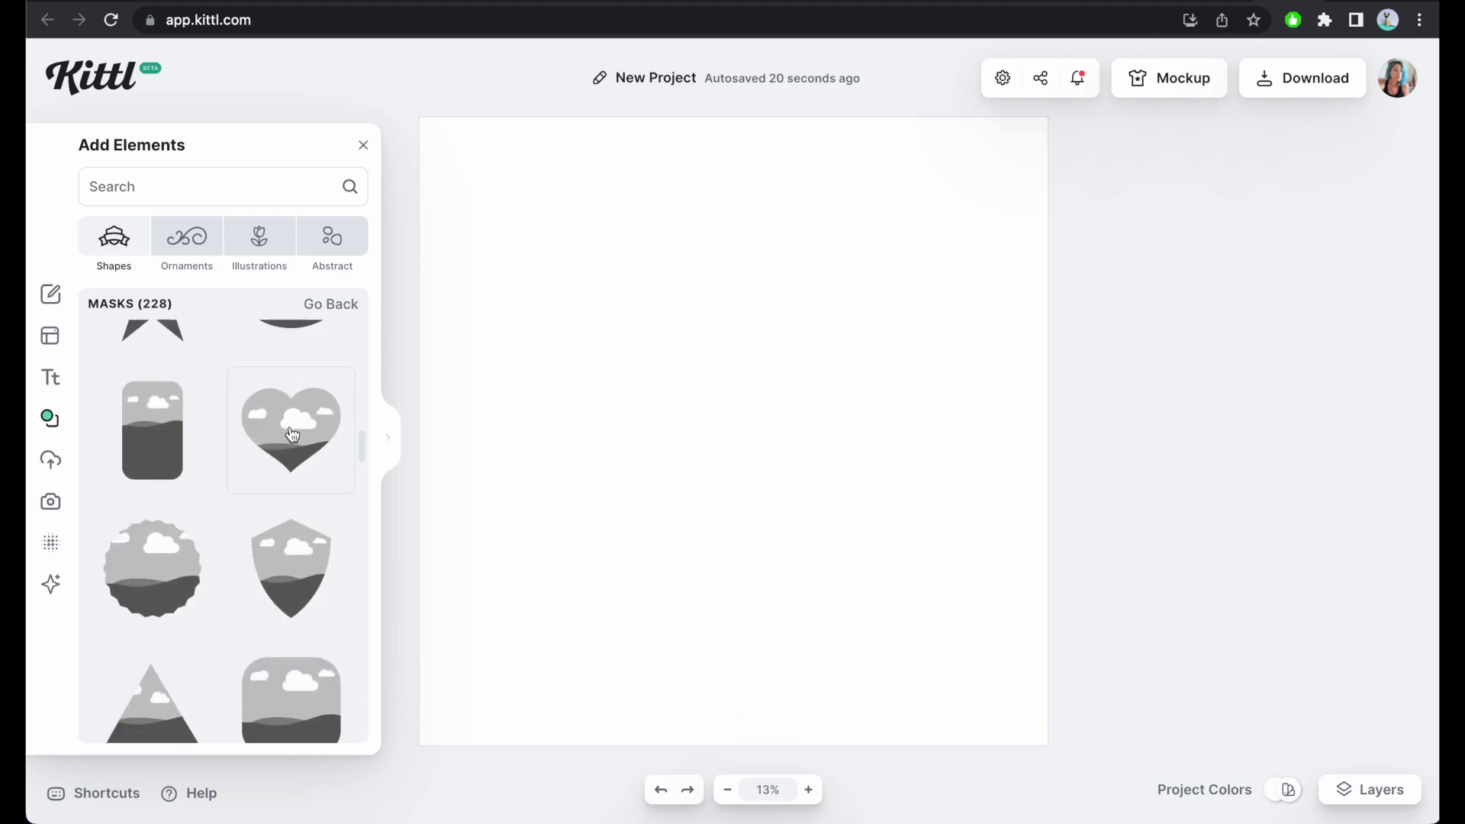
scroll(252, 563, down, 4)
scroll(254, 563, up, 2)
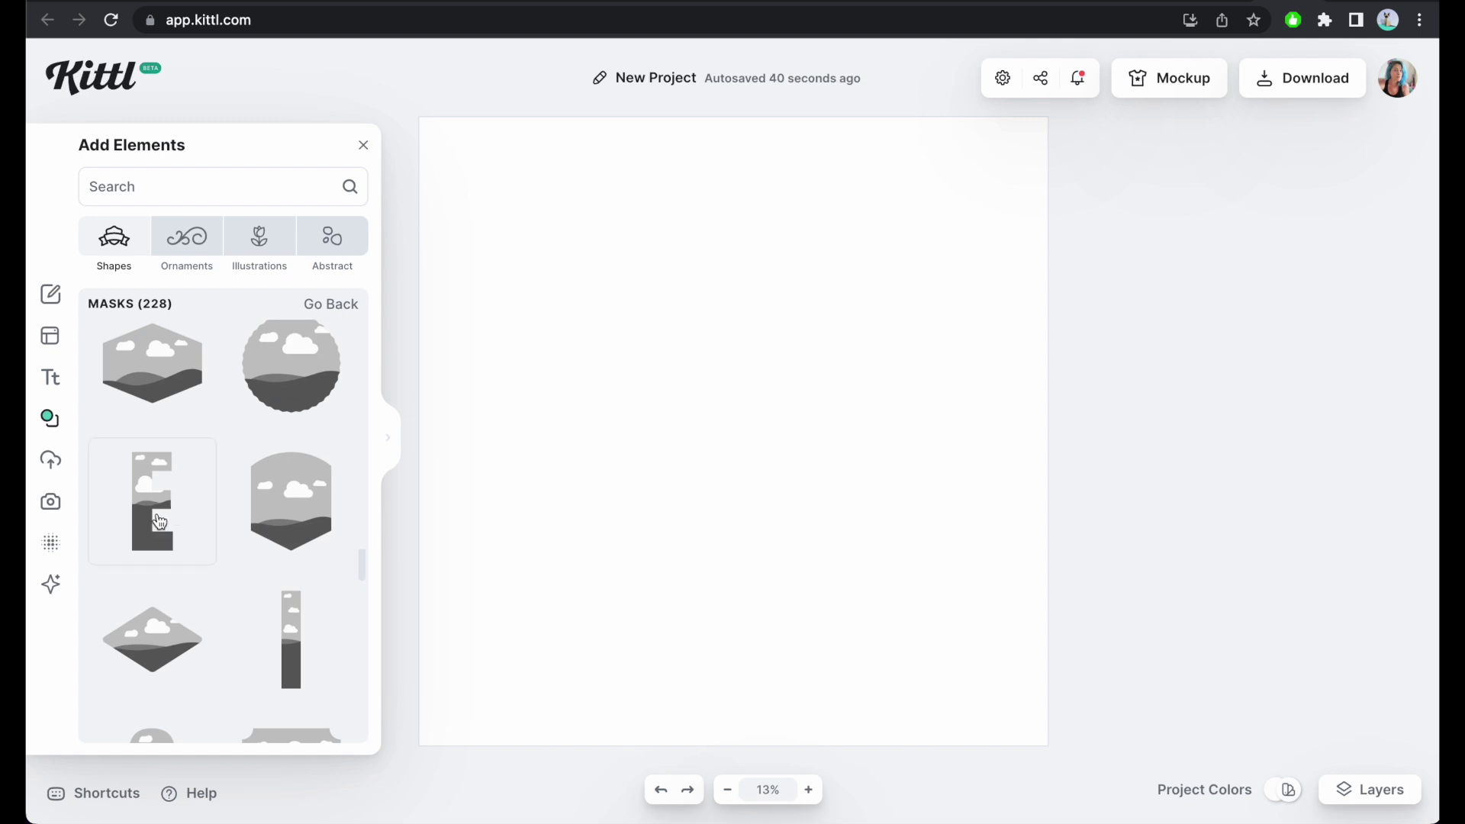
click(153, 516)
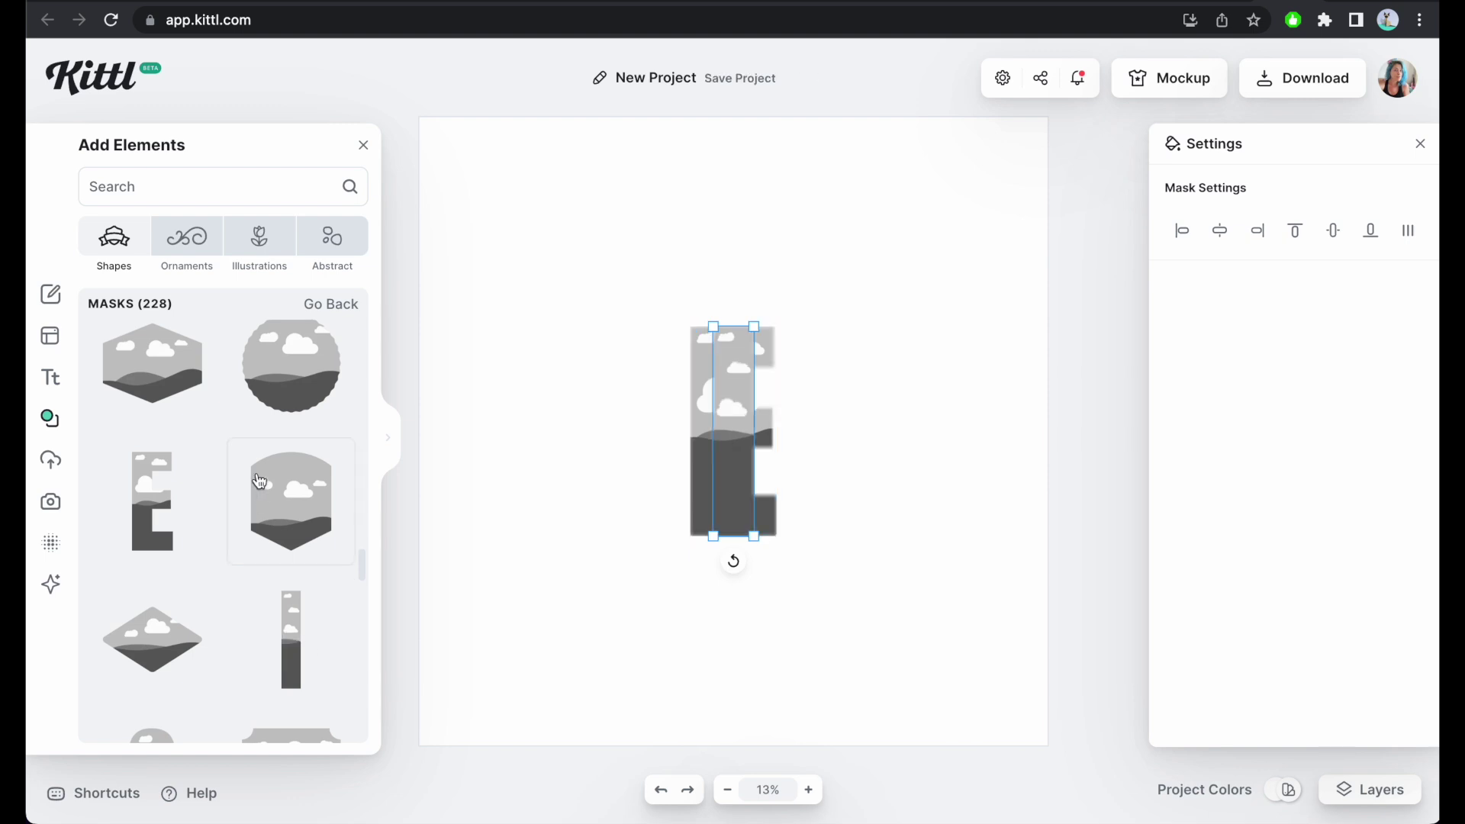
- Add the R, another letter, butterfly and W masks to the artboard
scroll(260, 481, down, 7)
click(290, 538)
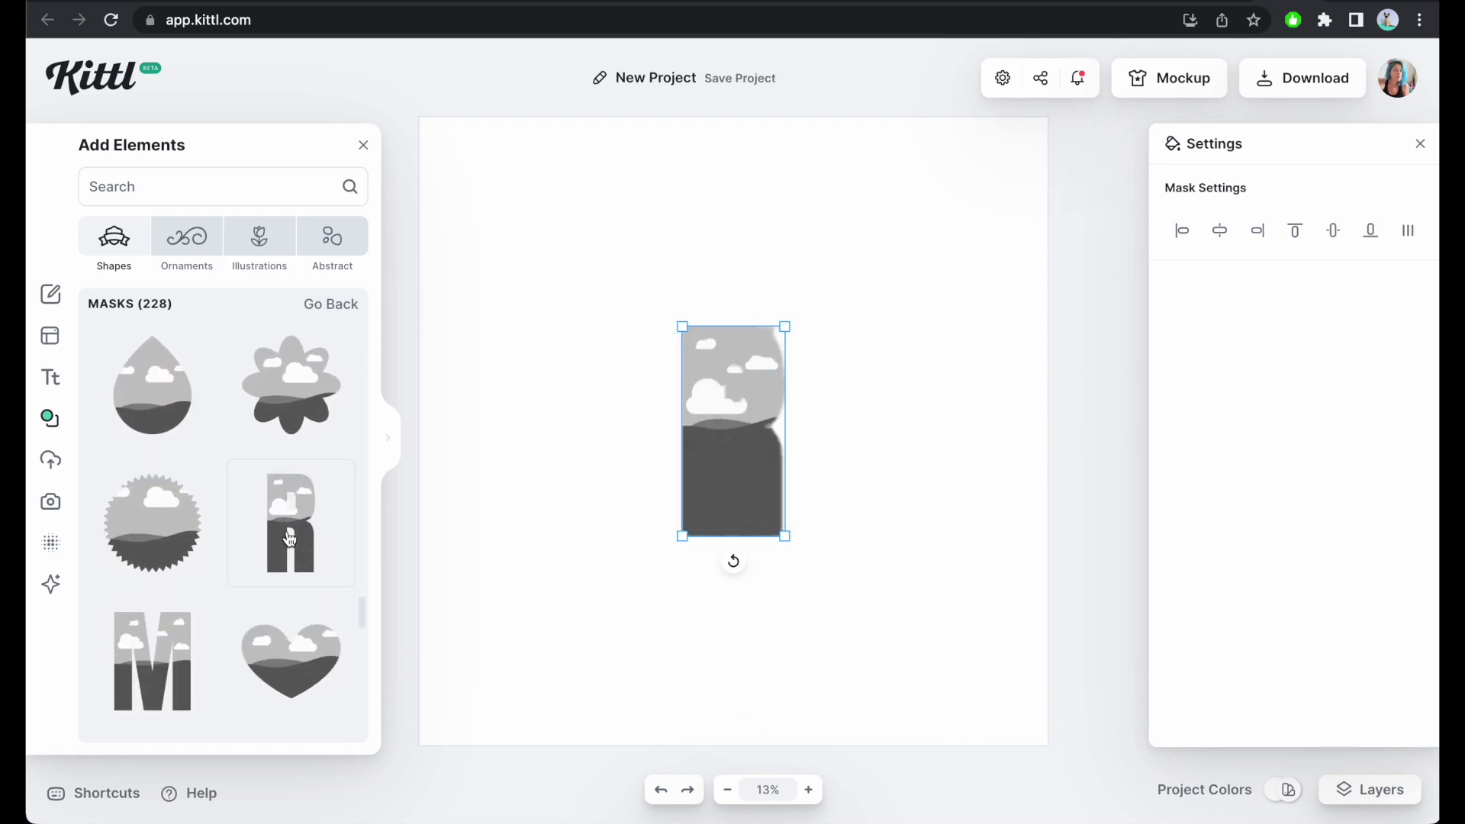
scroll(289, 538, down, 10)
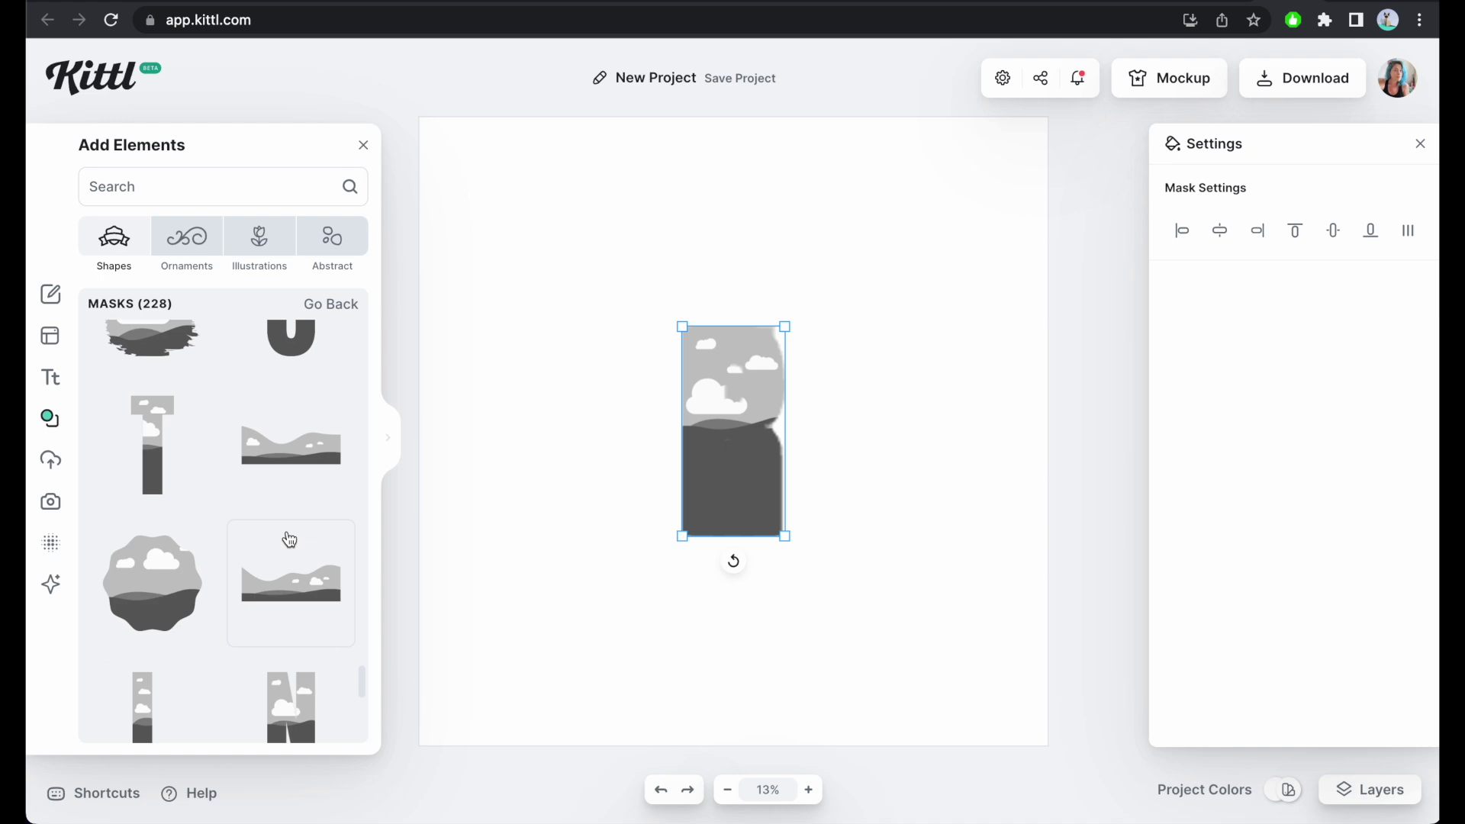
scroll(290, 540, down, 10)
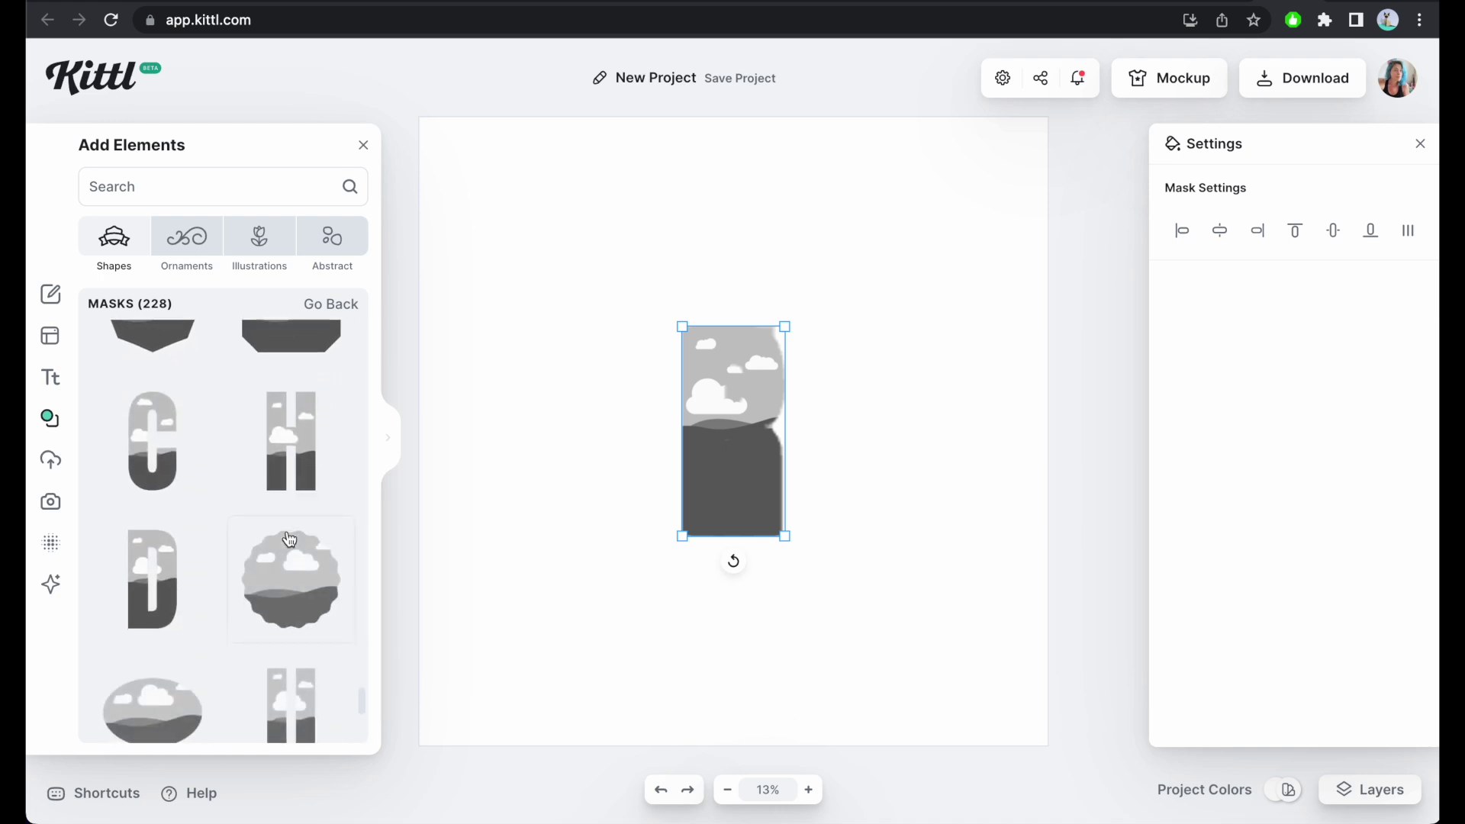
click(290, 539)
scroll(305, 534, down, 5)
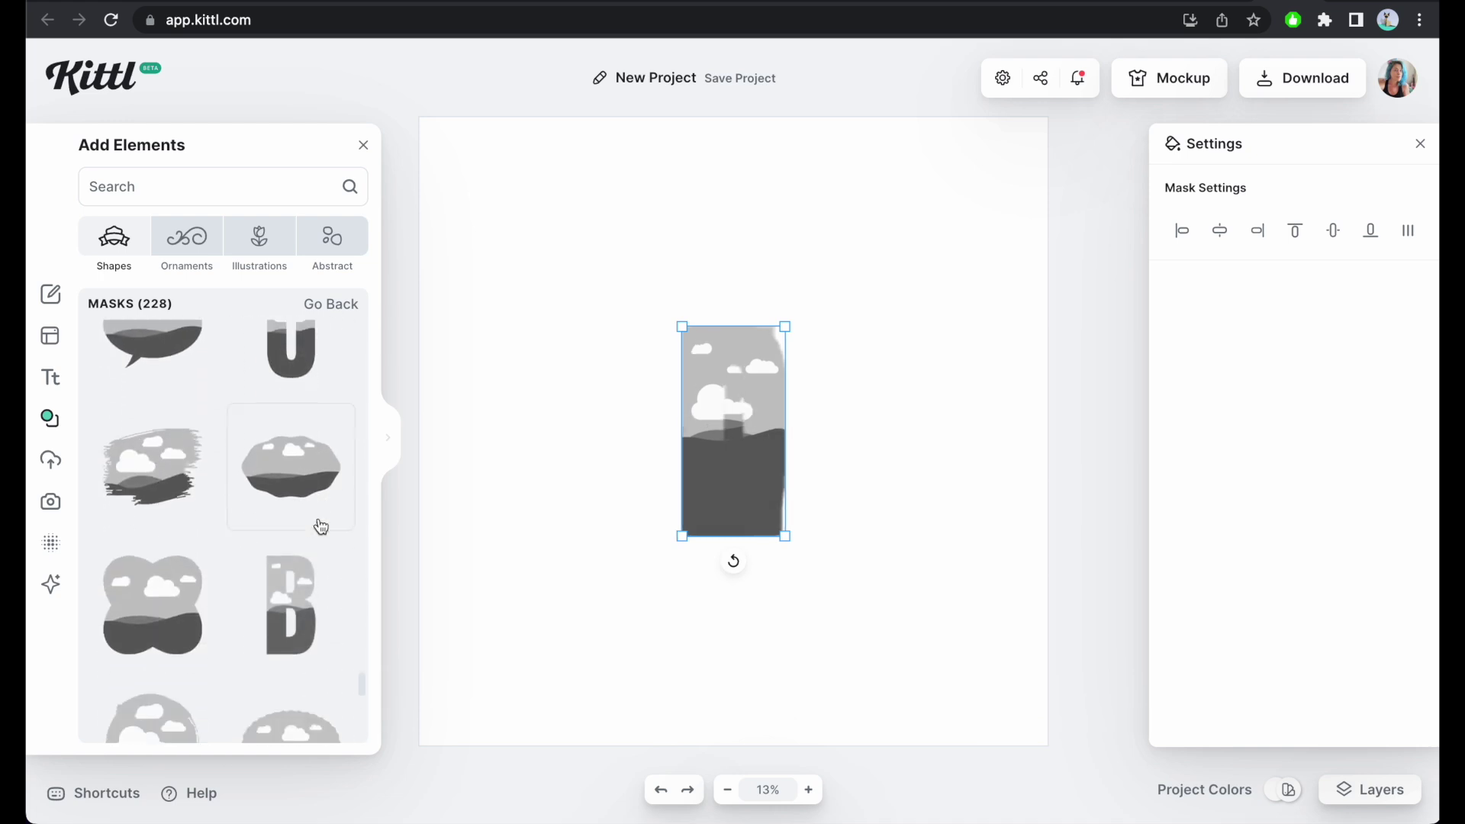
scroll(320, 527, down, 10)
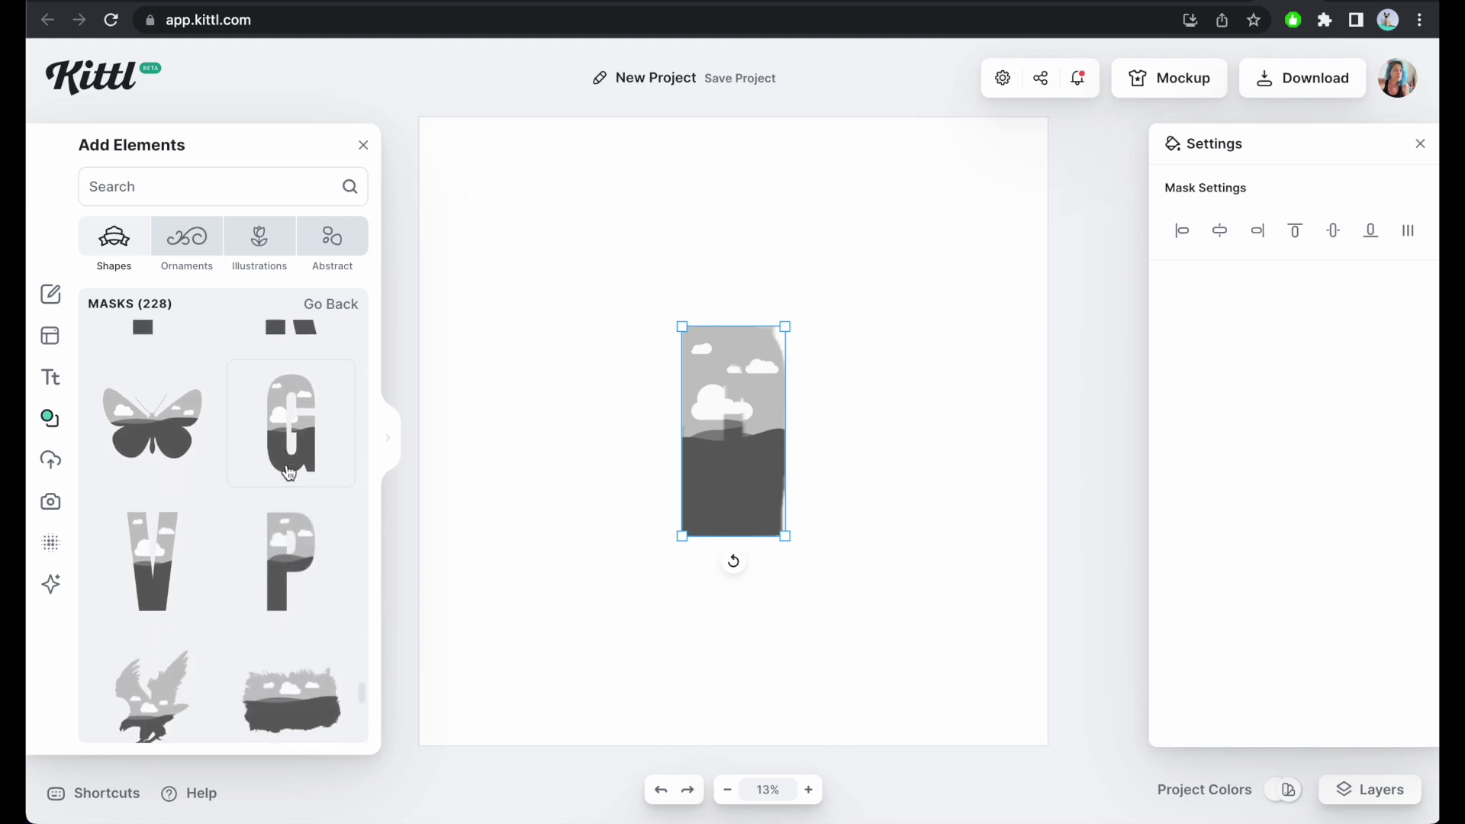
scroll(289, 473, down, 1)
click(160, 412)
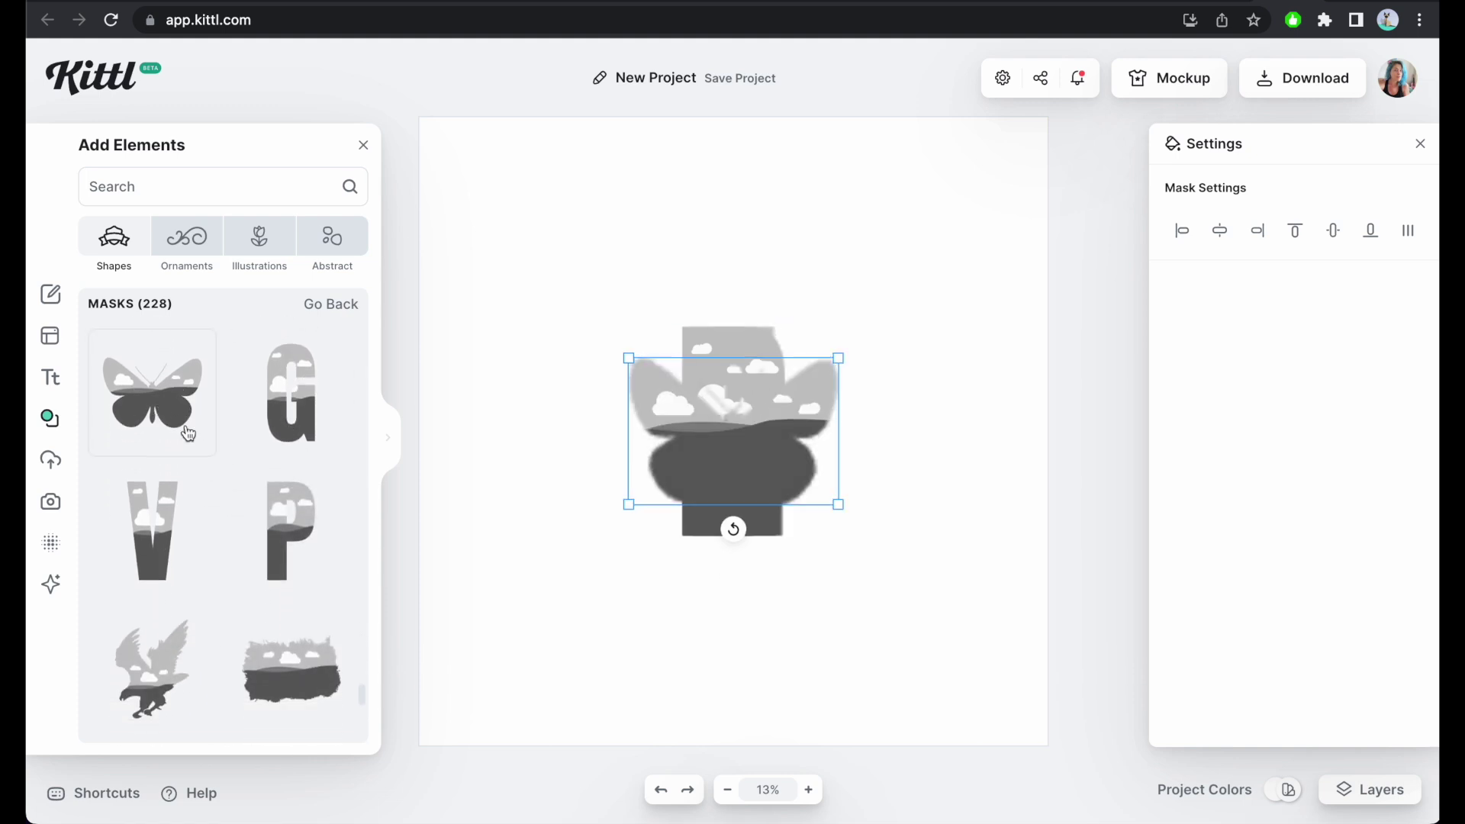
scroll(238, 464, down, 5)
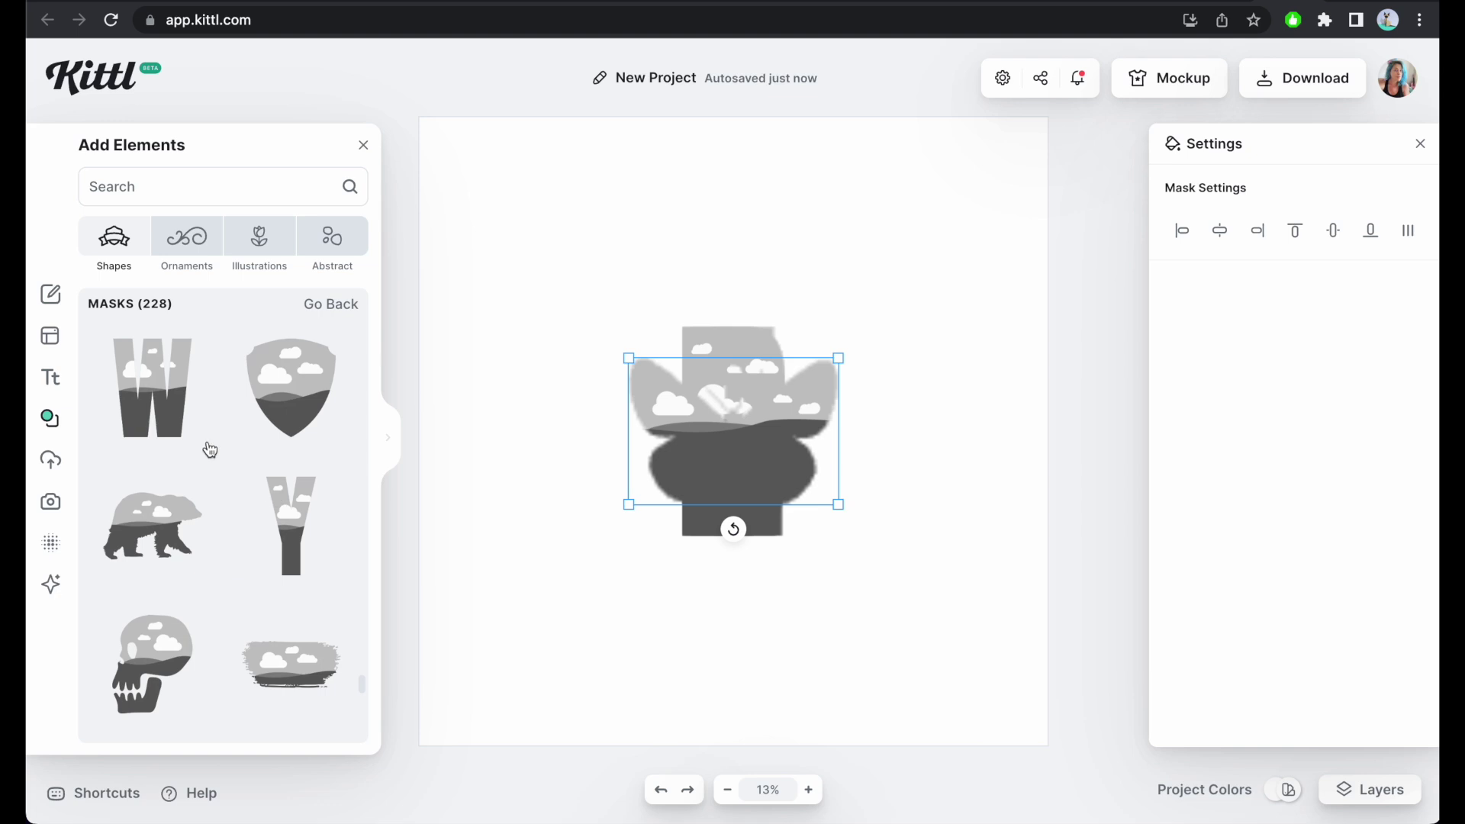
click(161, 422)
click(589, 426)
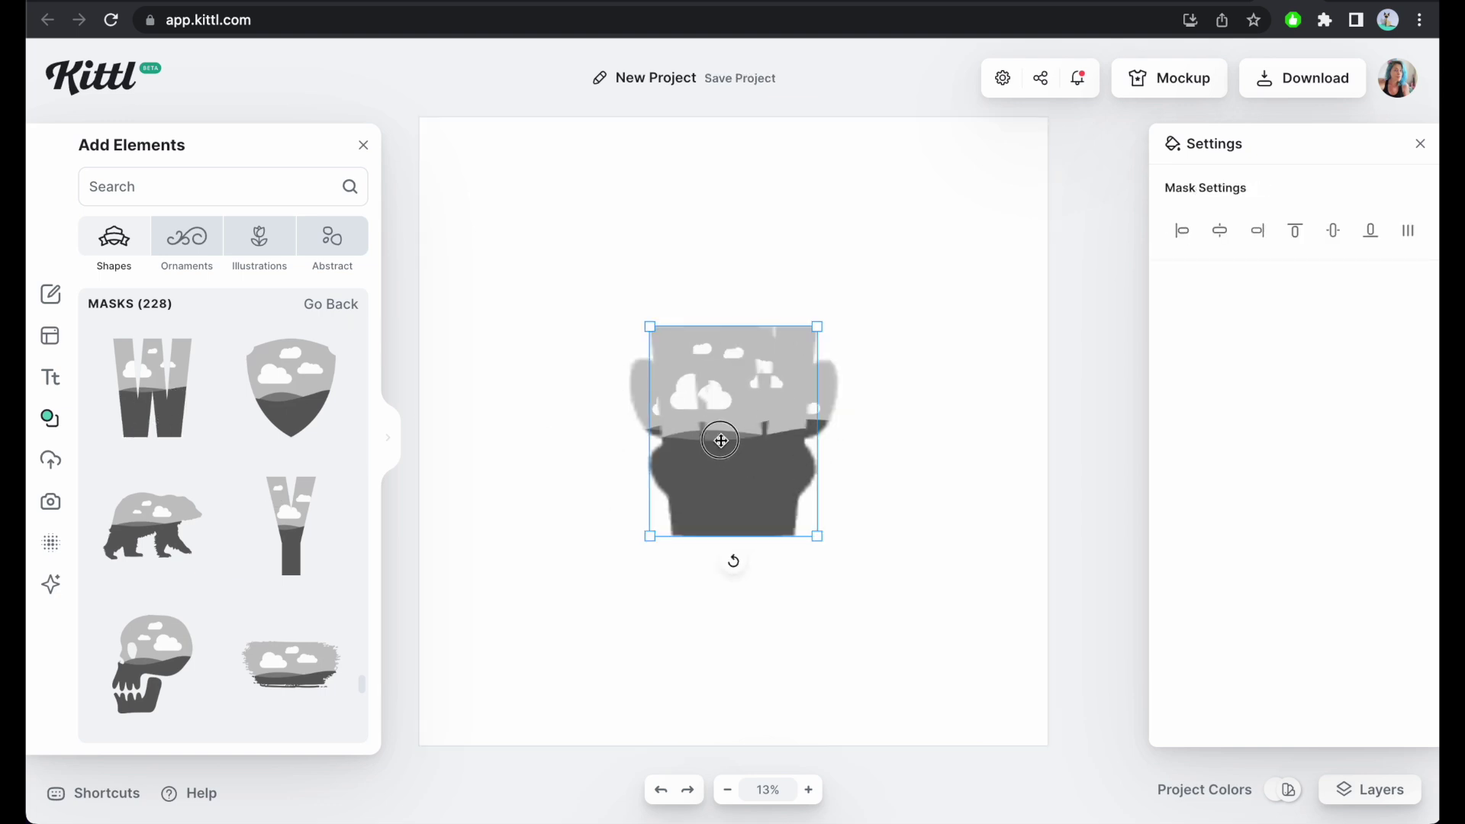
- Spread the stacked W, butterfly, R, D and E masks apart on the artboard
drag(721, 474, 505, 301)
drag(690, 359, 707, 216)
click(726, 418)
drag(727, 418, 897, 456)
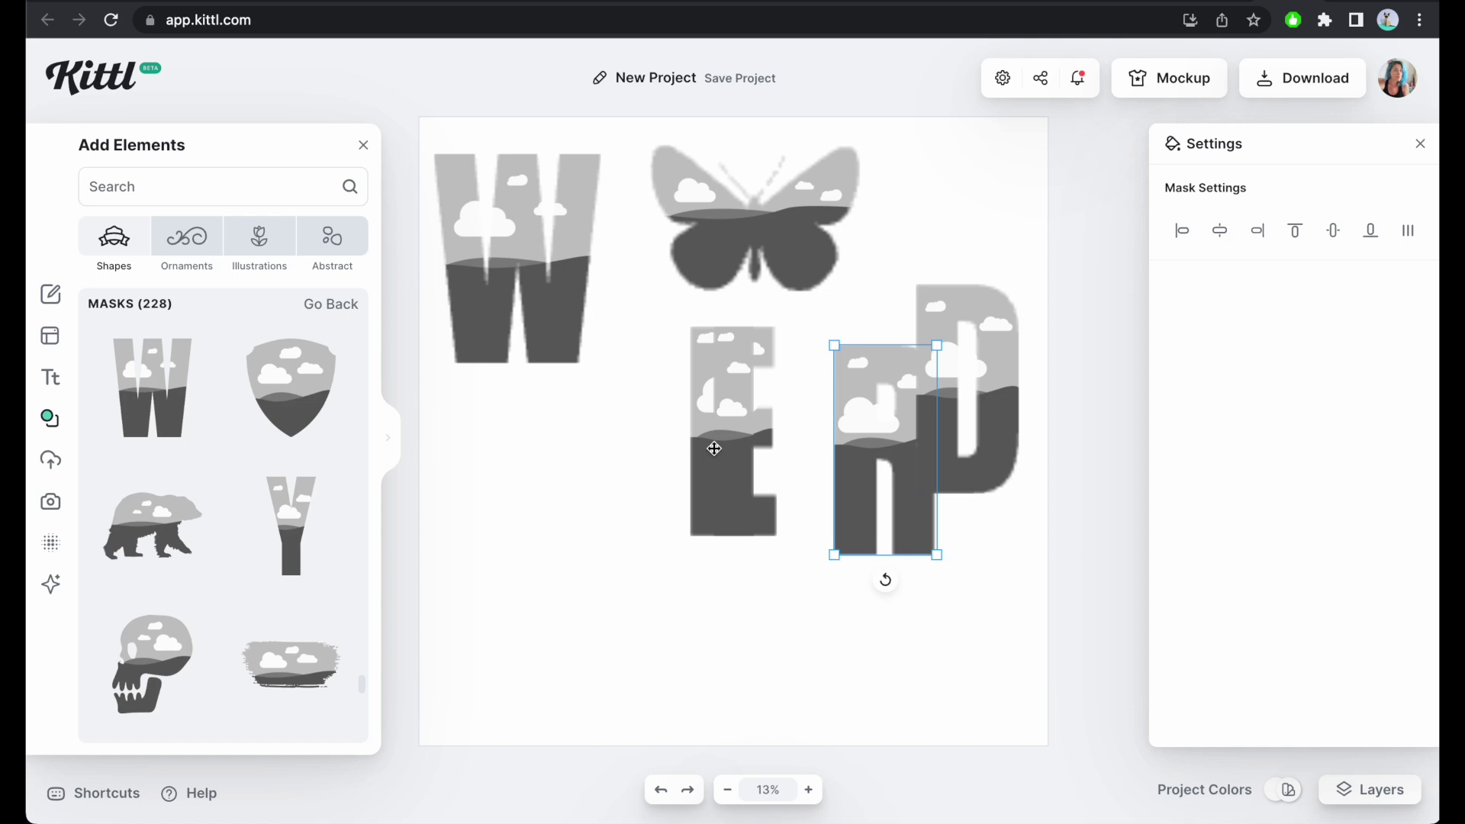
drag(714, 447, 860, 591)
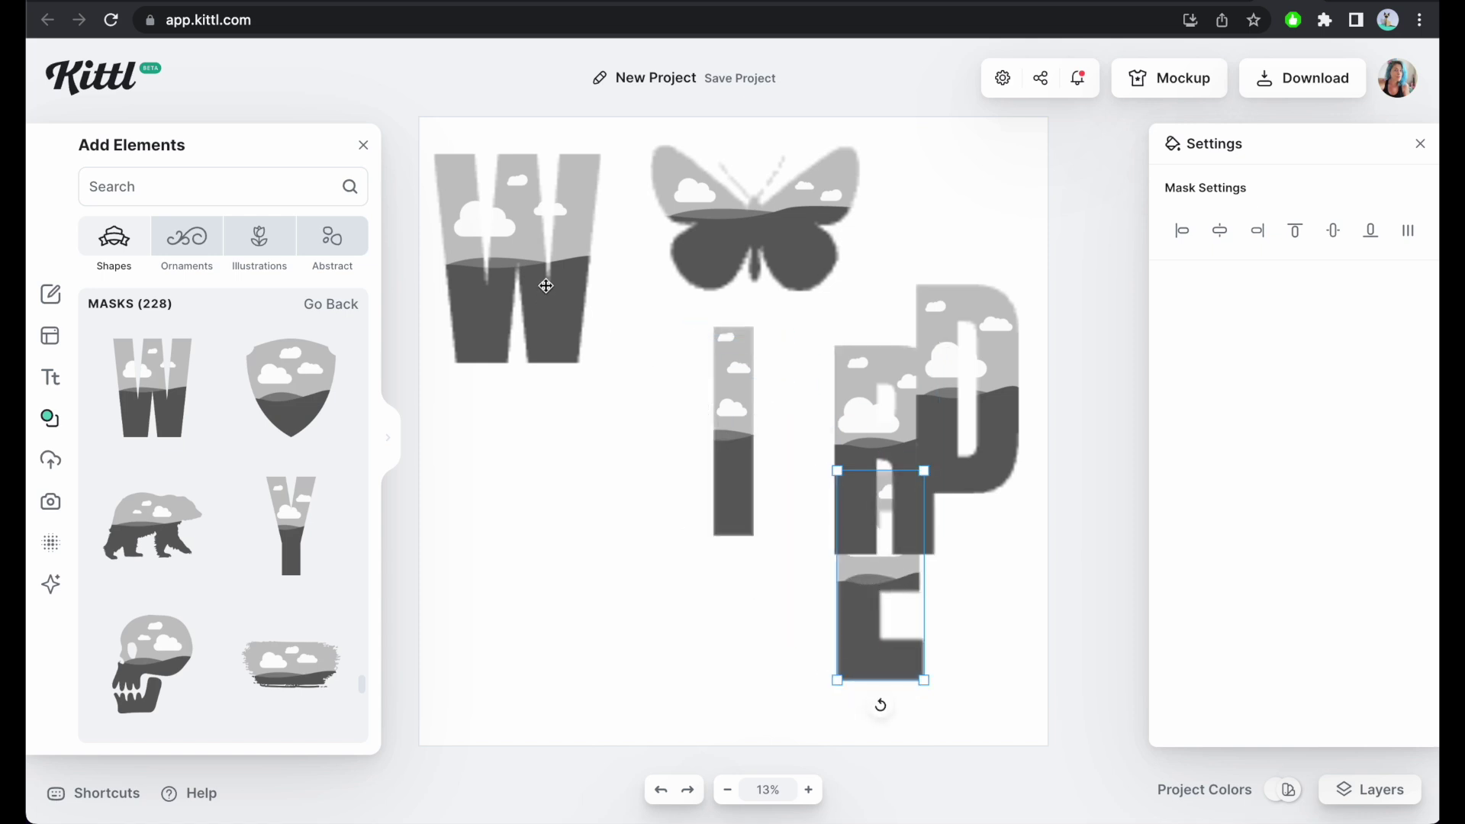
- Arrange W, E, I, R, D in a row spelling WEIRD, butterfly below
drag(547, 286, 555, 358)
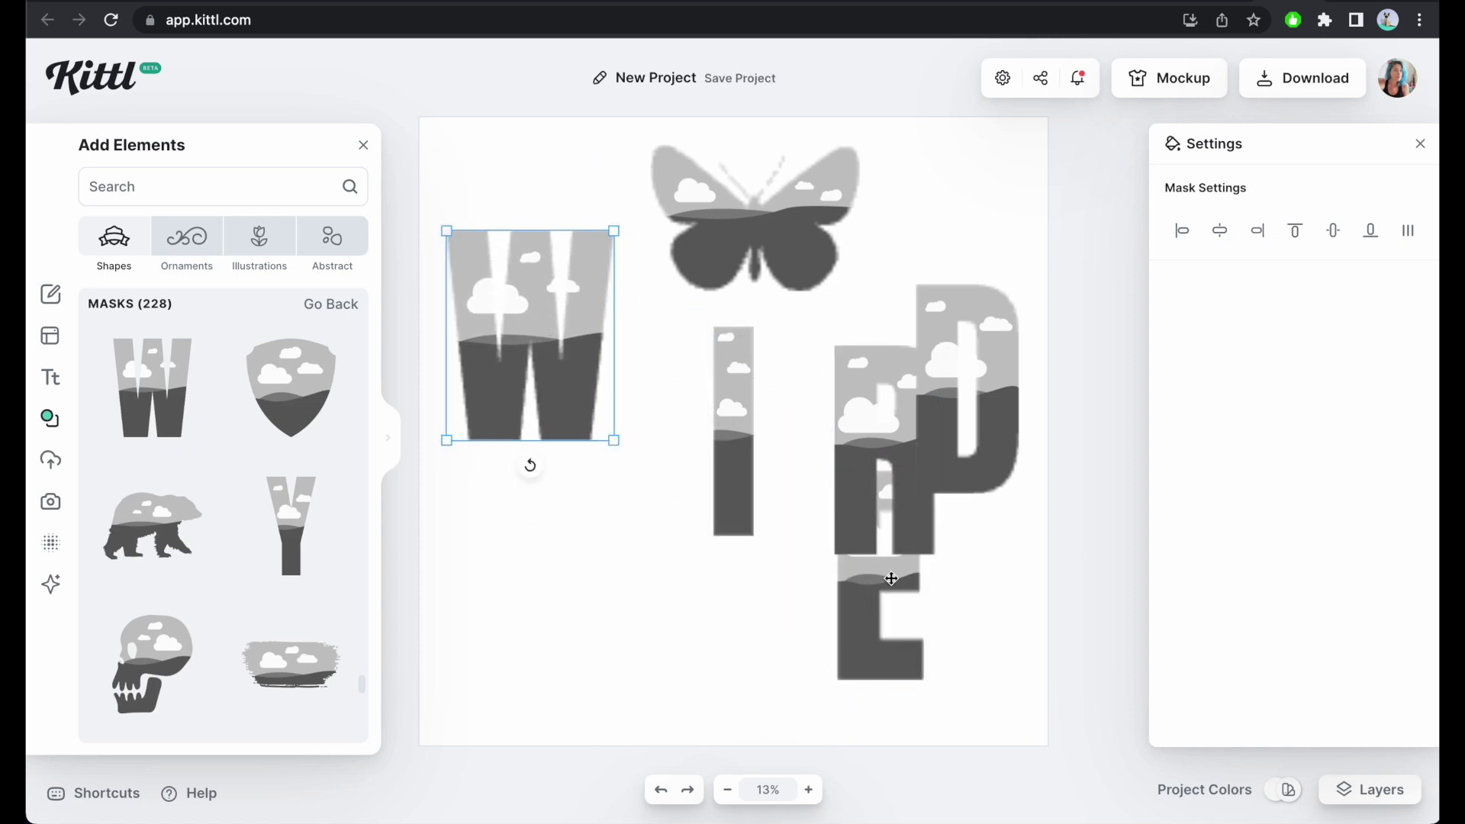
drag(892, 578, 670, 380)
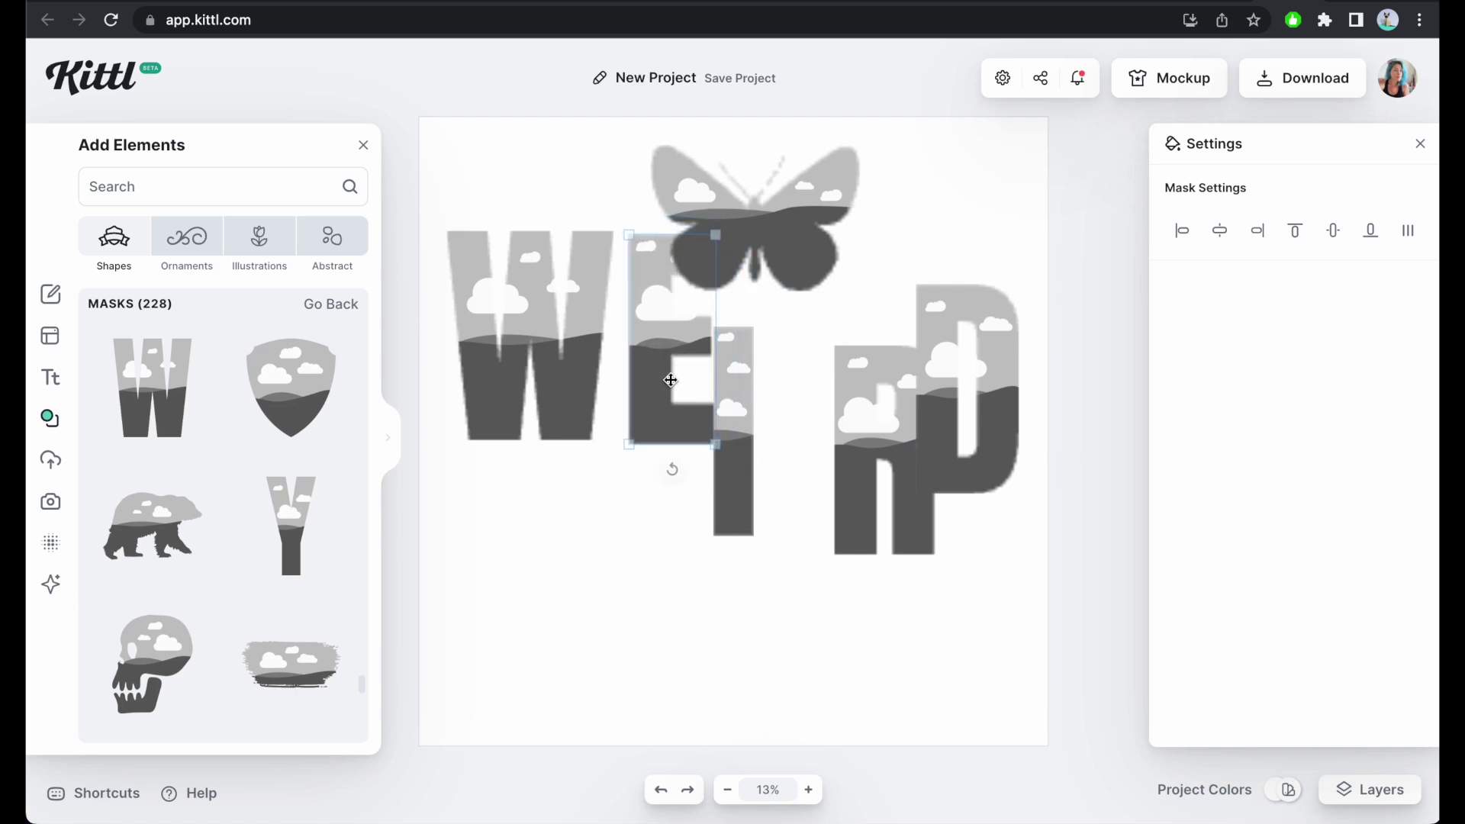
drag(730, 474, 752, 386)
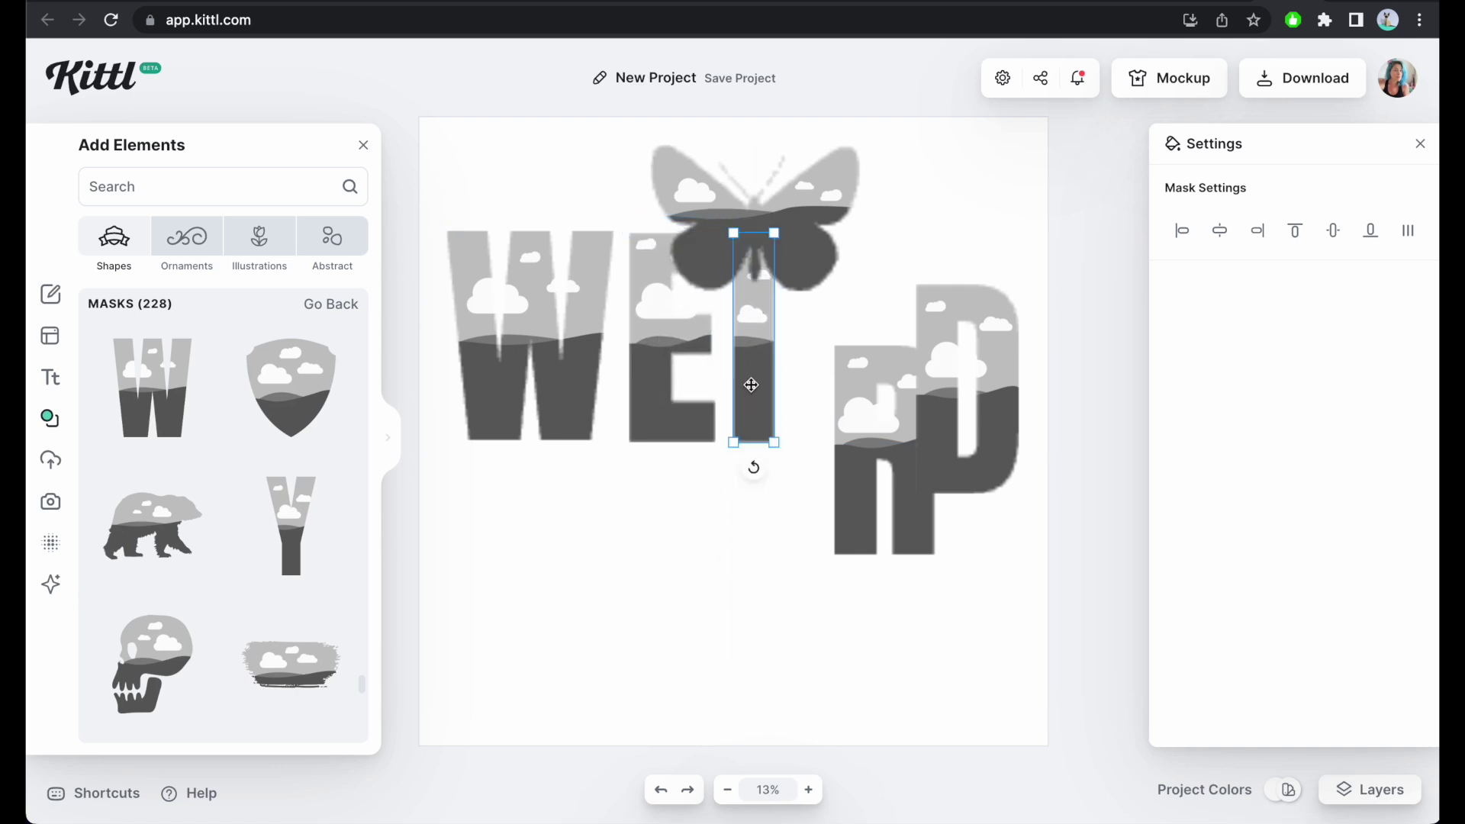
drag(856, 452, 821, 350)
drag(959, 448, 943, 408)
drag(782, 199, 771, 604)
click(974, 515)
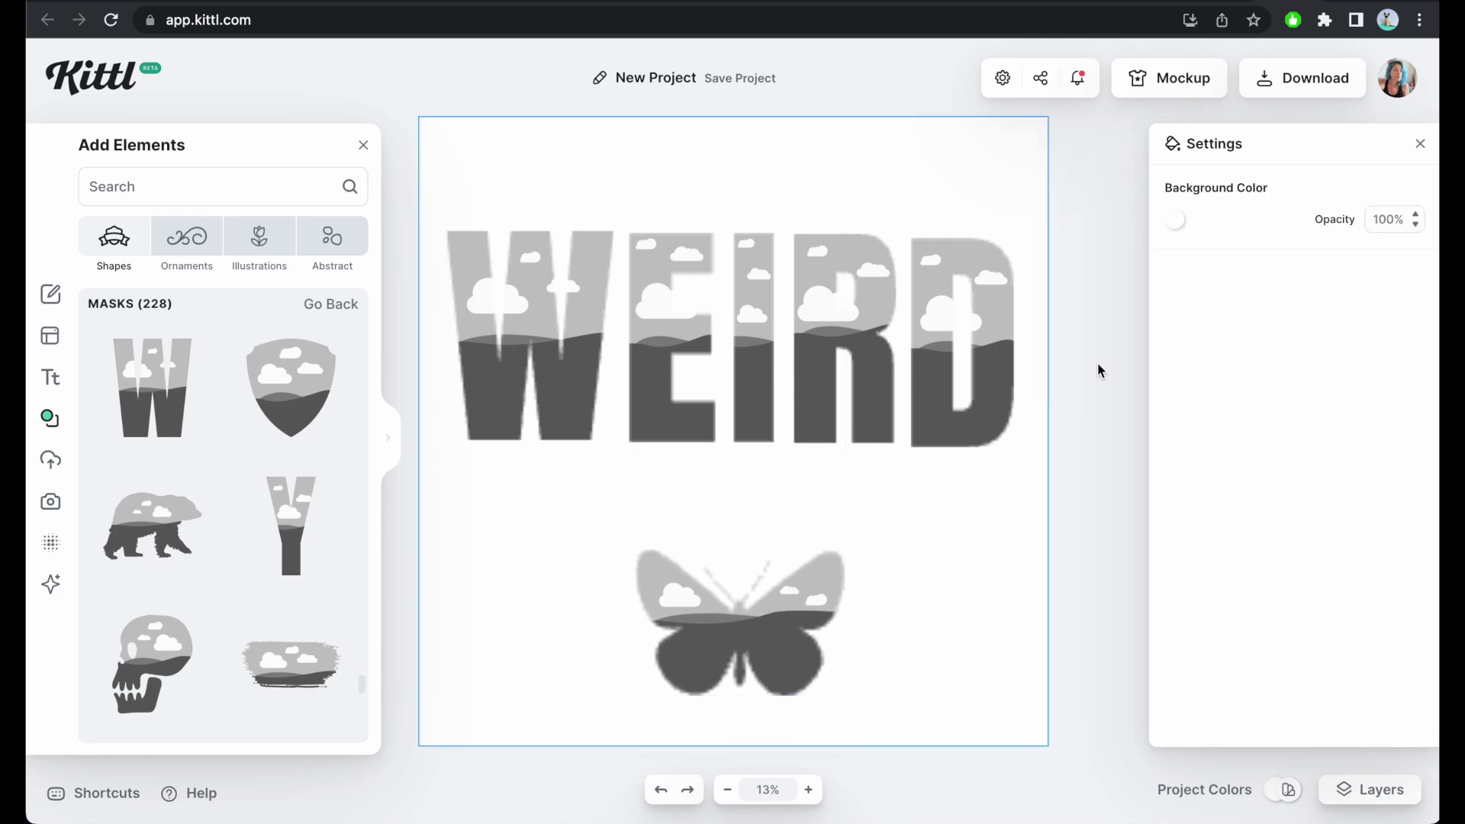
- Evenly space and middle-align the five letters, then move them near the top
drag(1096, 350, 419, 347)
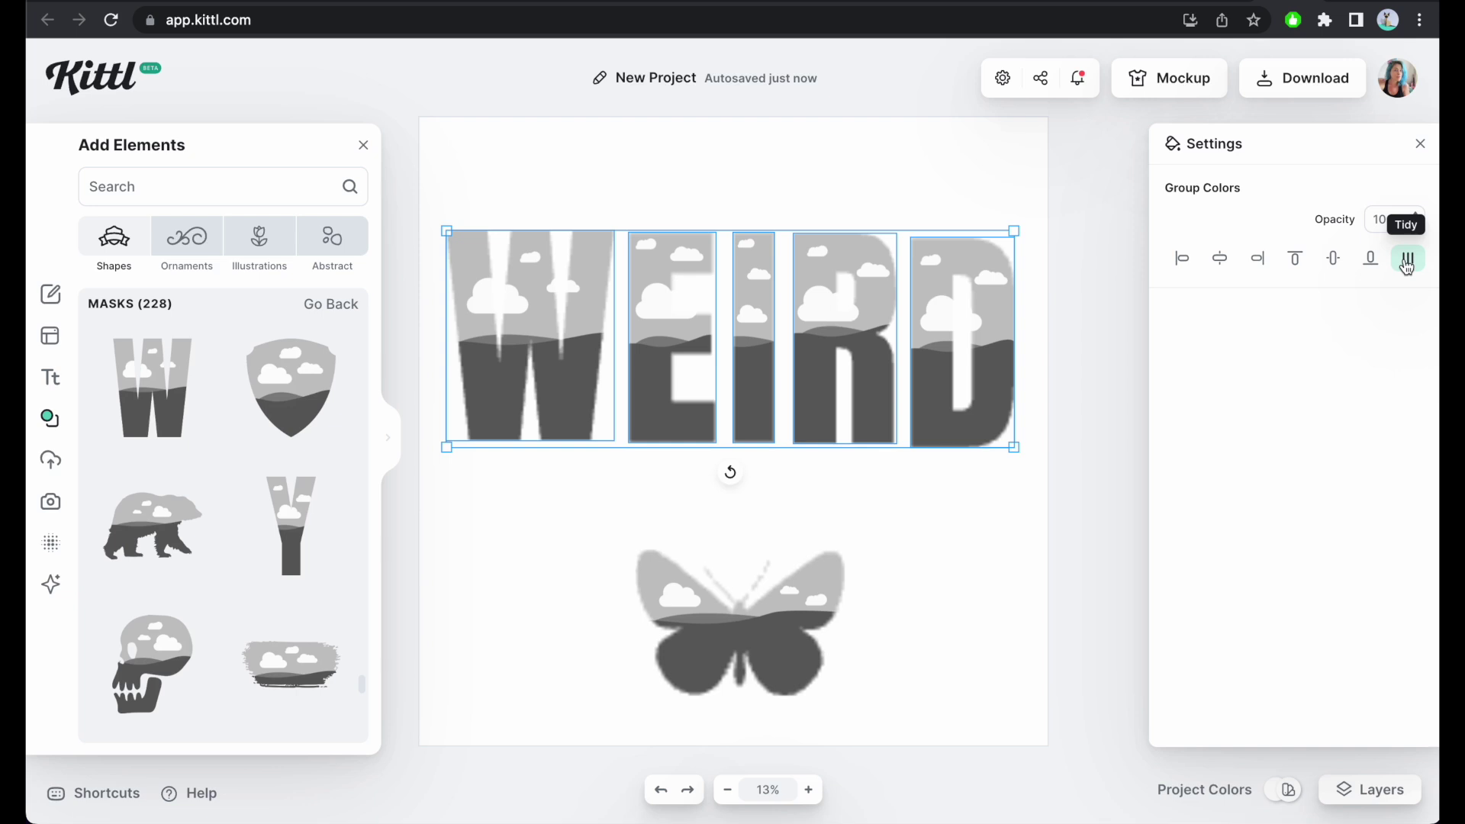
click(1407, 261)
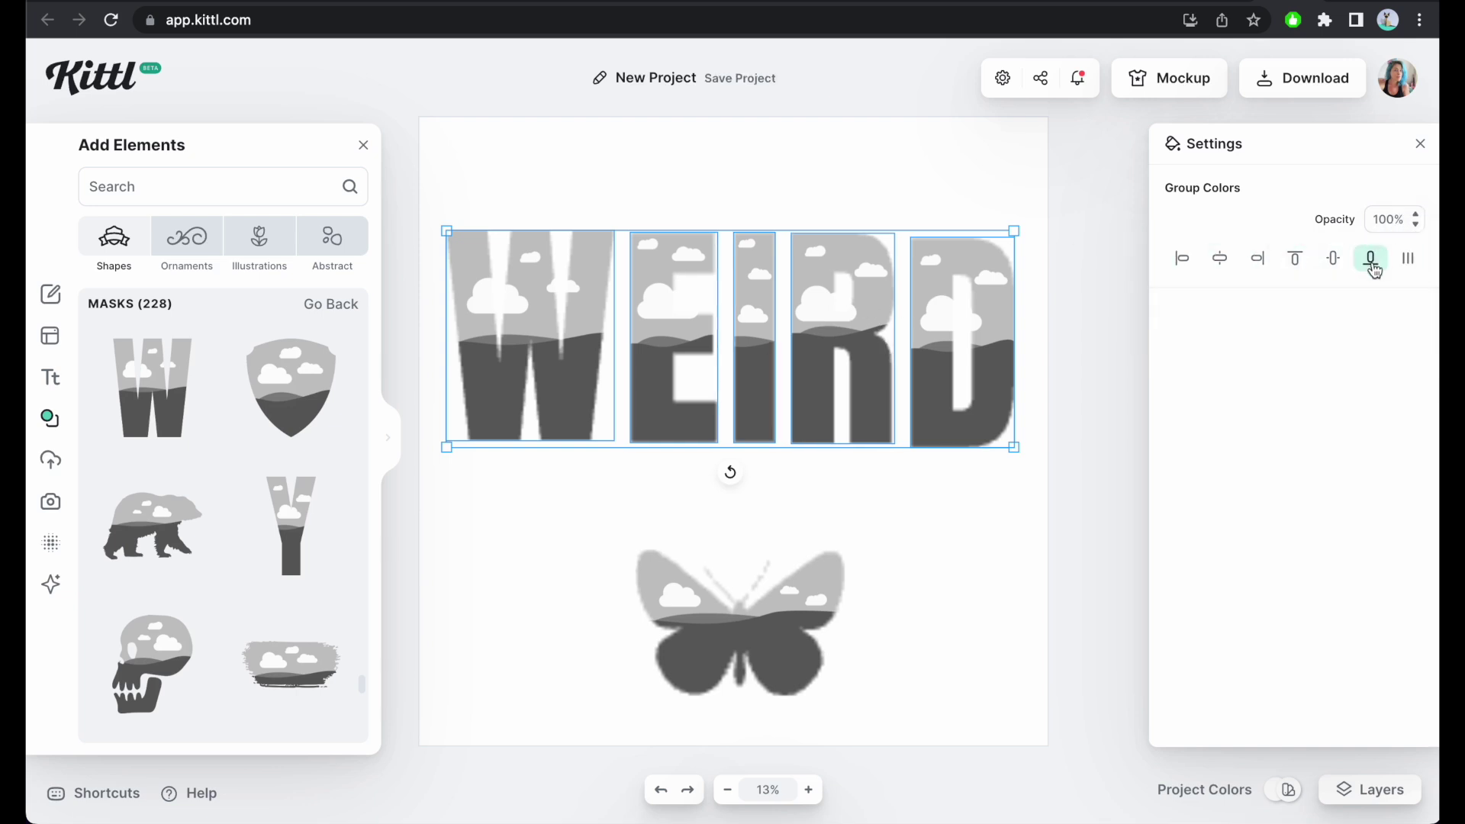
click(1334, 260)
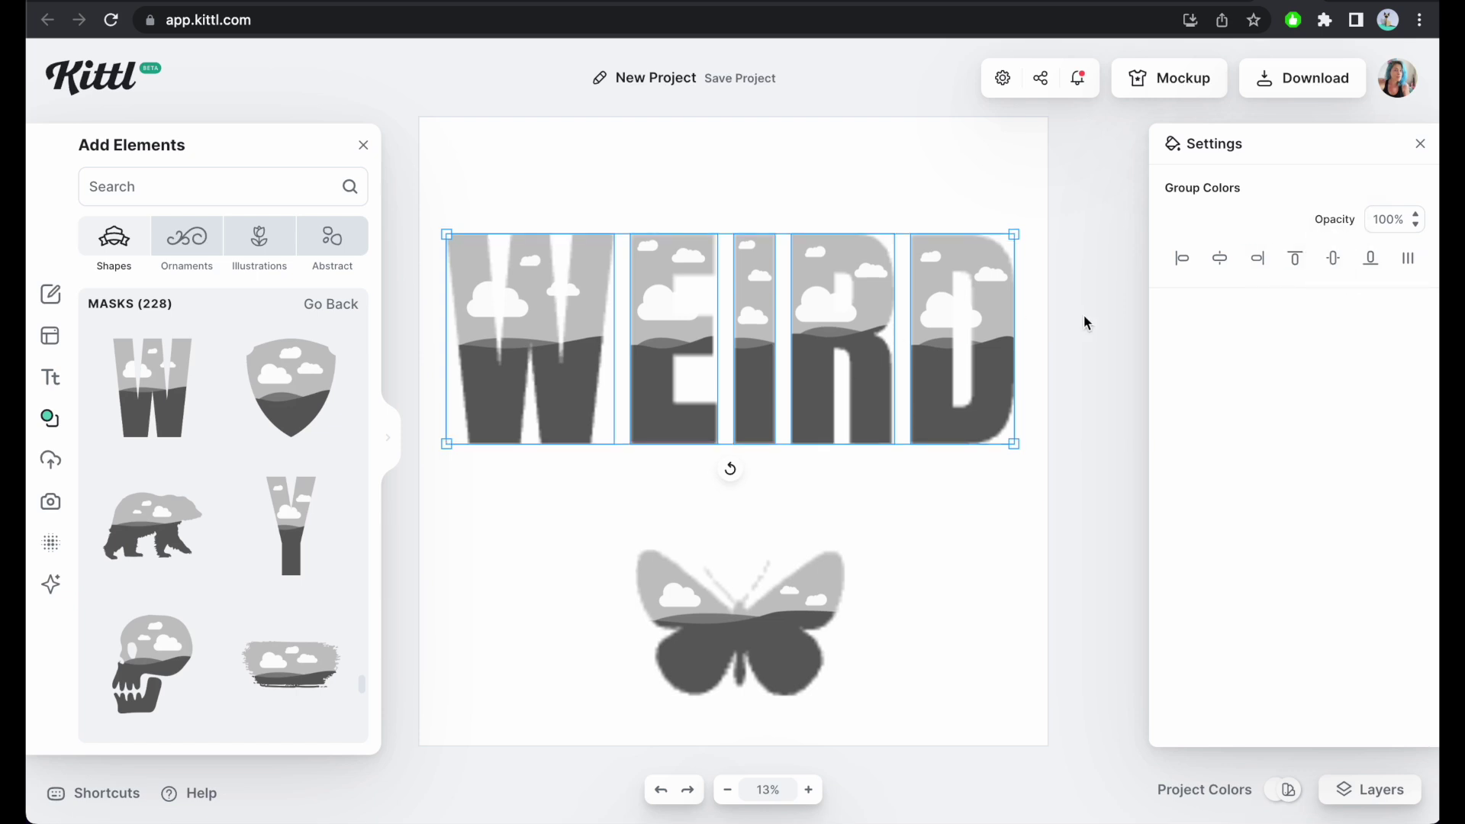
drag(862, 388, 857, 298)
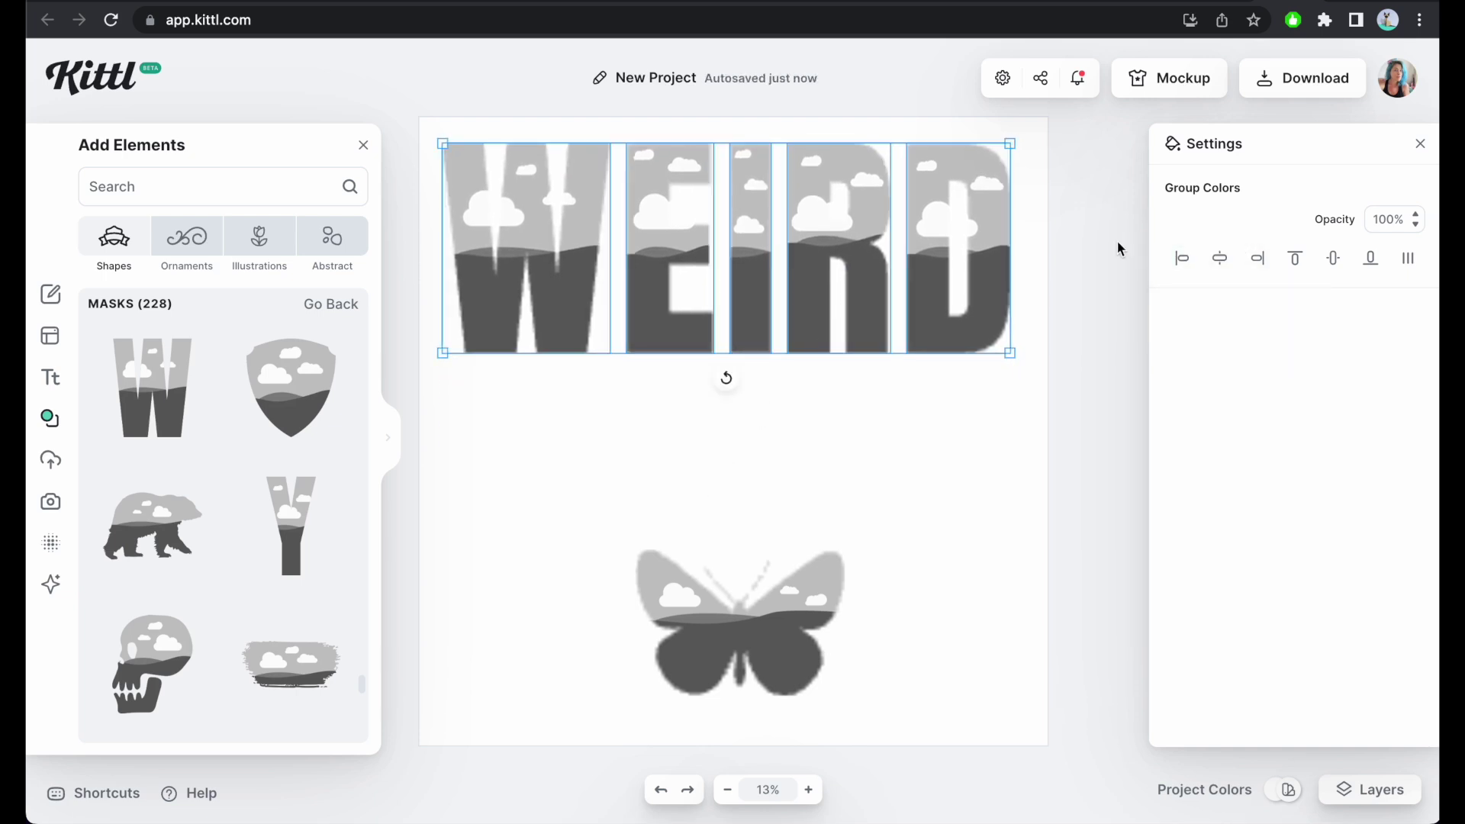
- Group the WEIRD letters and centre the group horizontally on the canvas
right_click(975, 314)
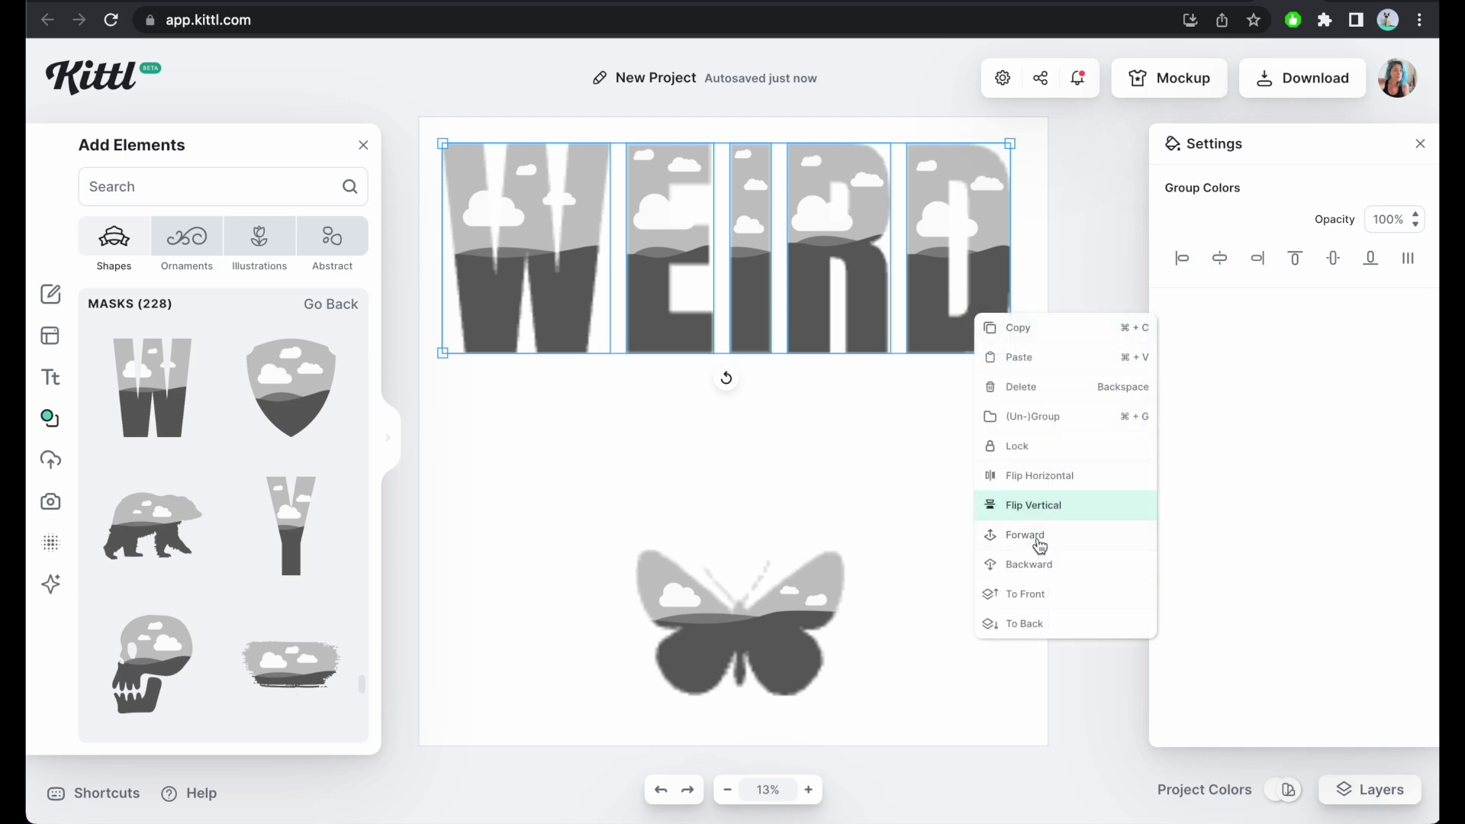
click(1042, 417)
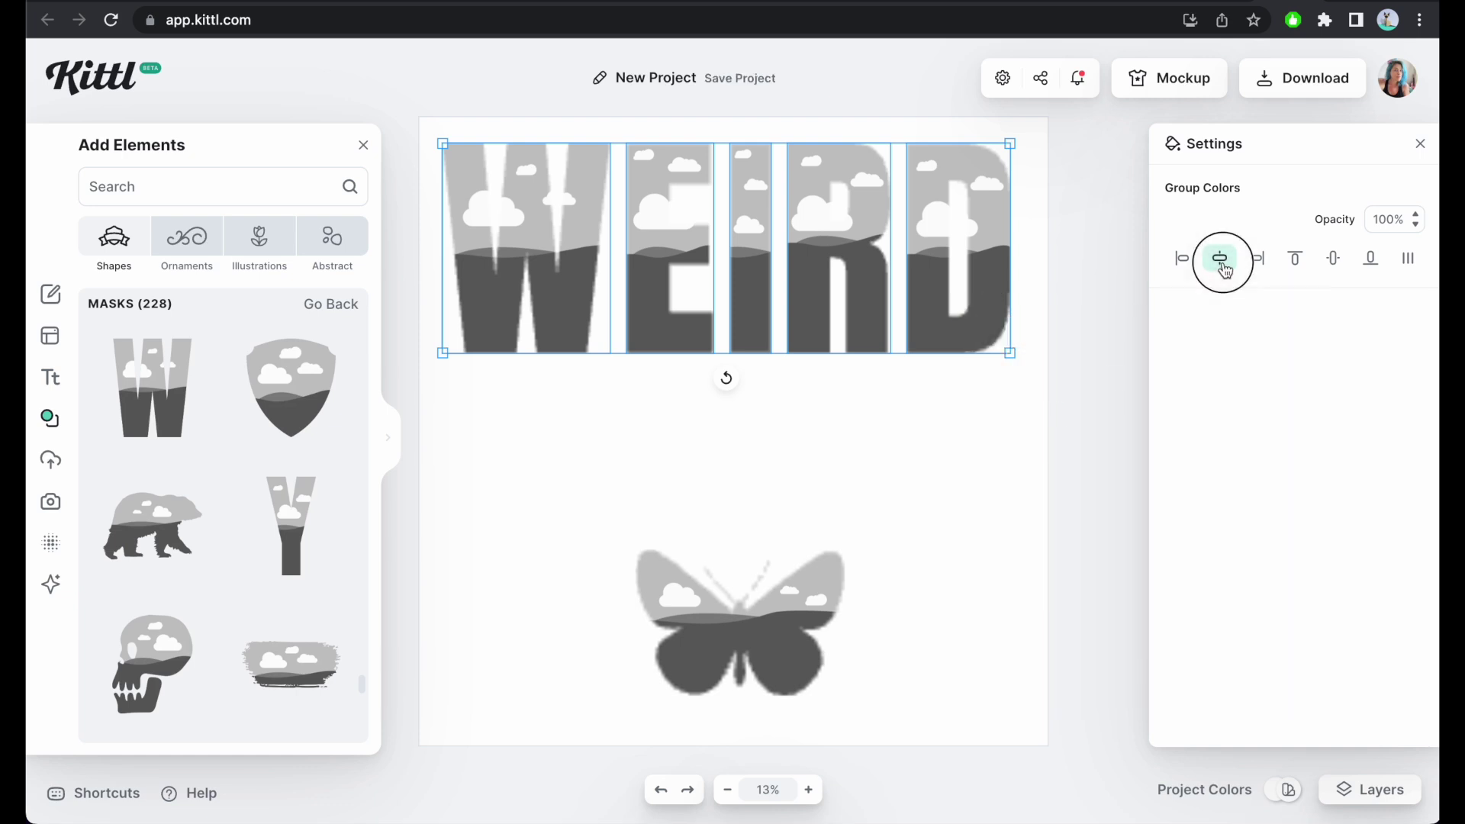
click(1219, 259)
right_click(929, 262)
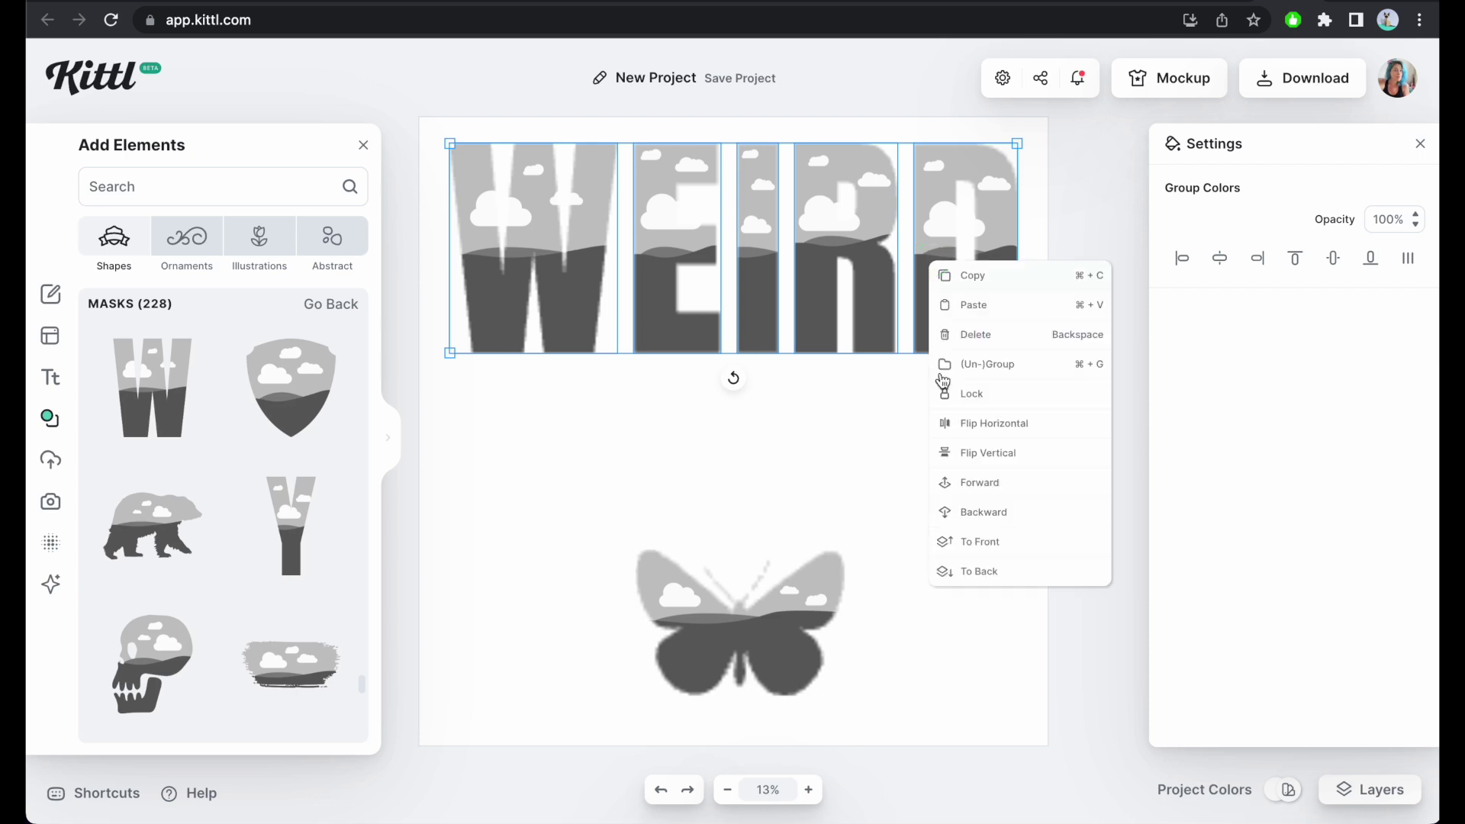
click(994, 374)
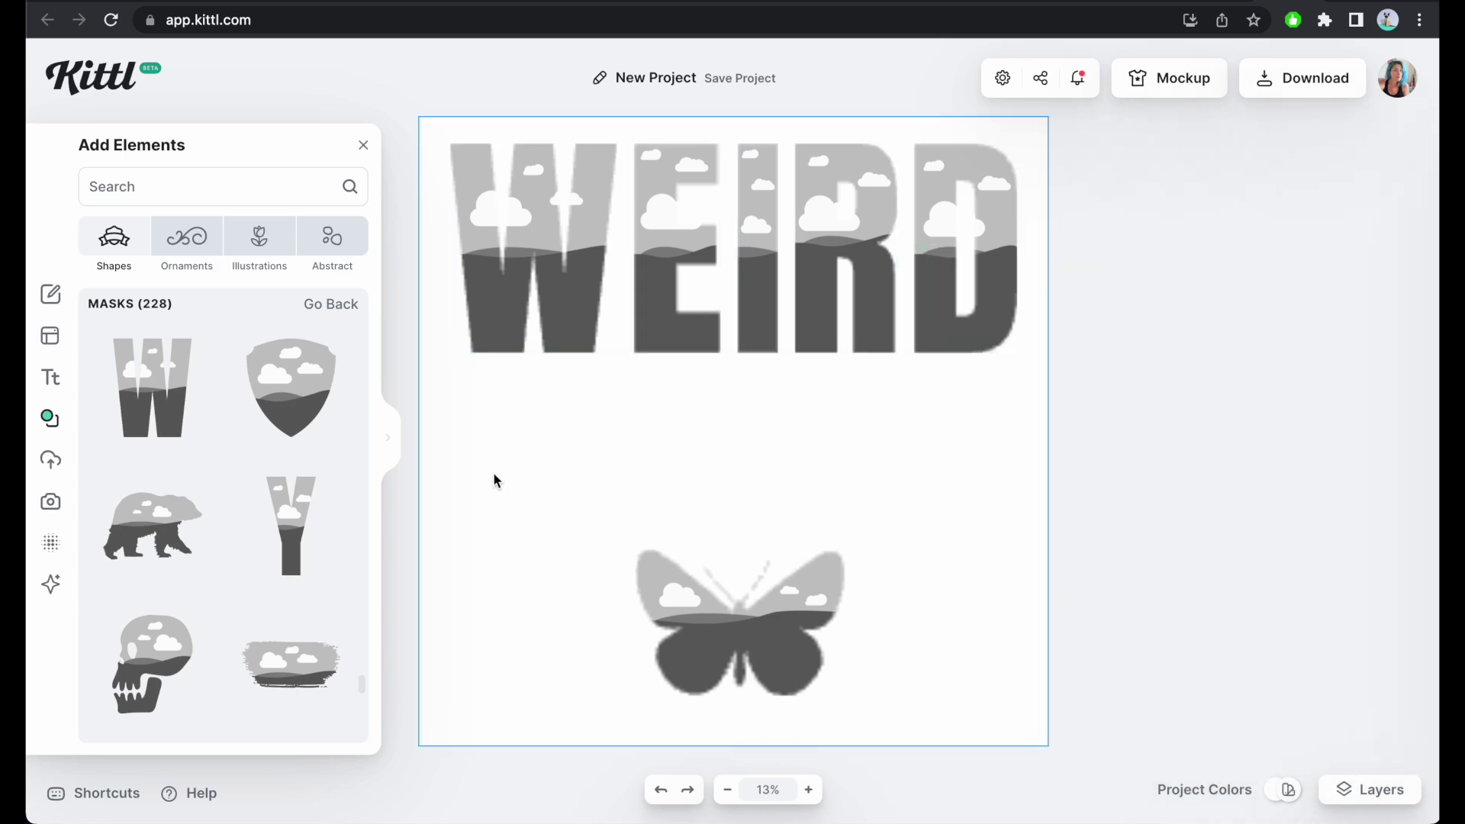
- Fill each of the W, E, I, R and D masks with the marble image
click(49, 460)
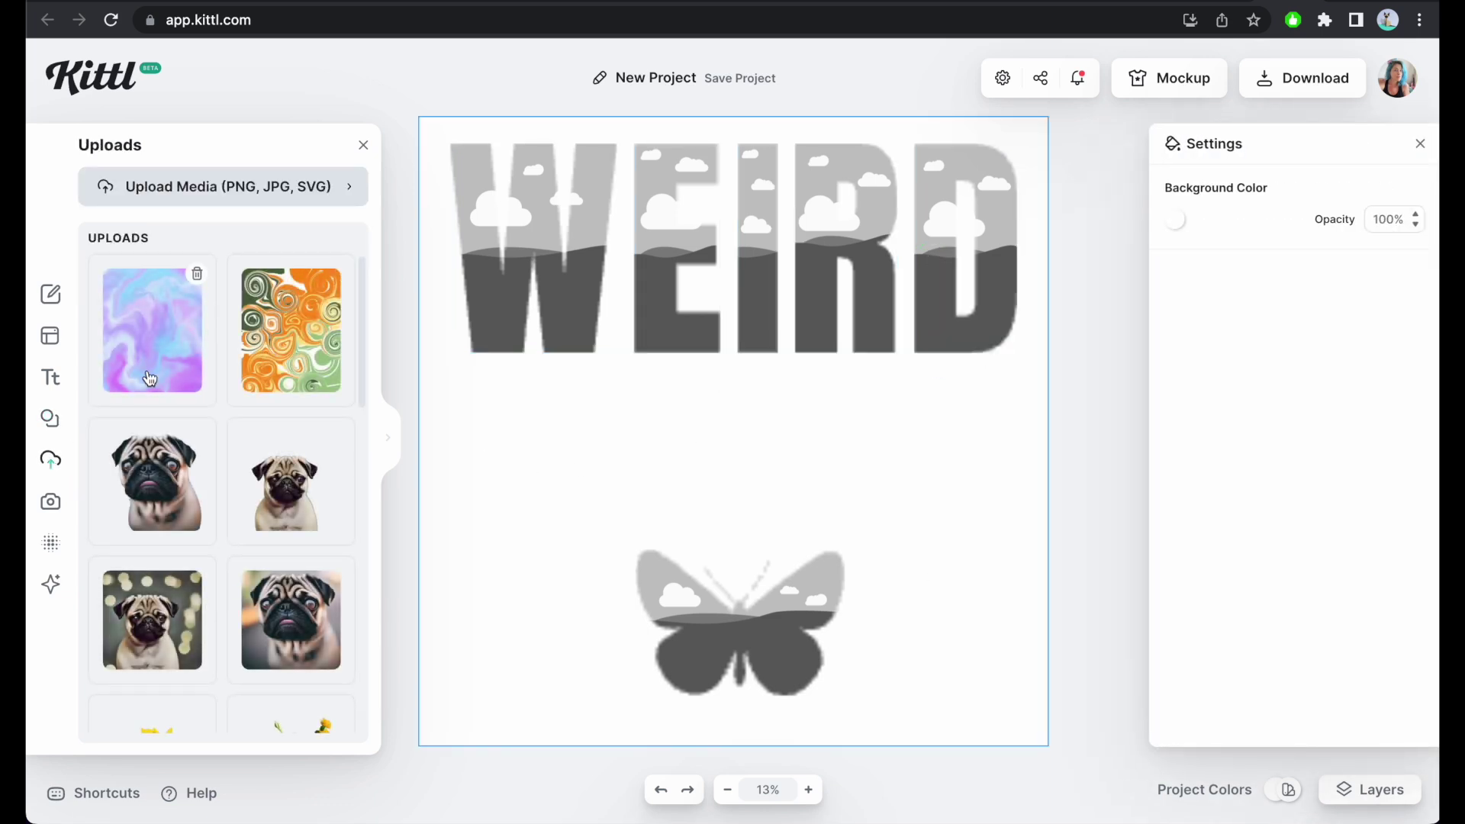
drag(157, 336, 483, 275)
drag(156, 336, 641, 328)
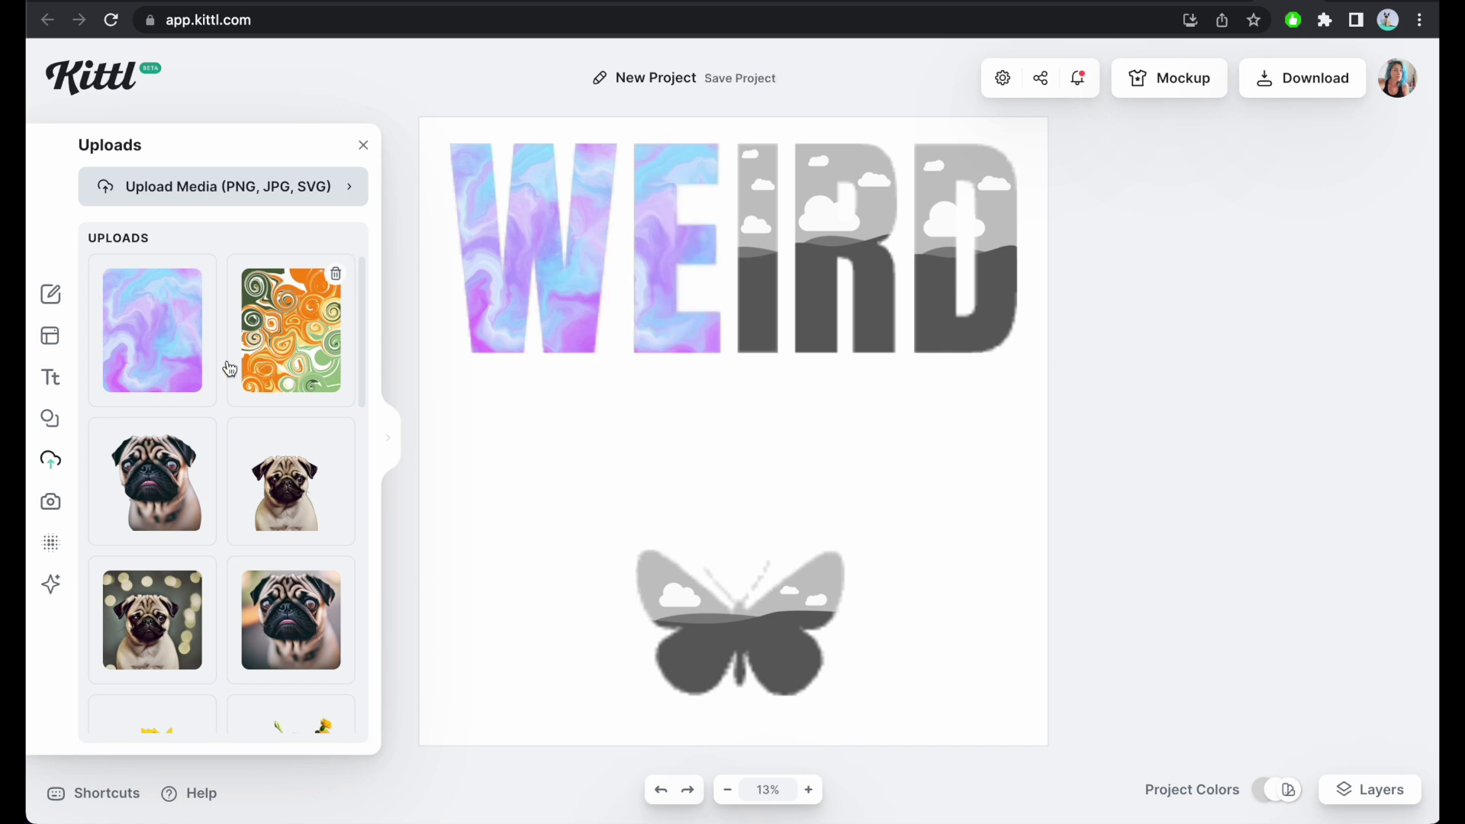
drag(157, 336, 769, 273)
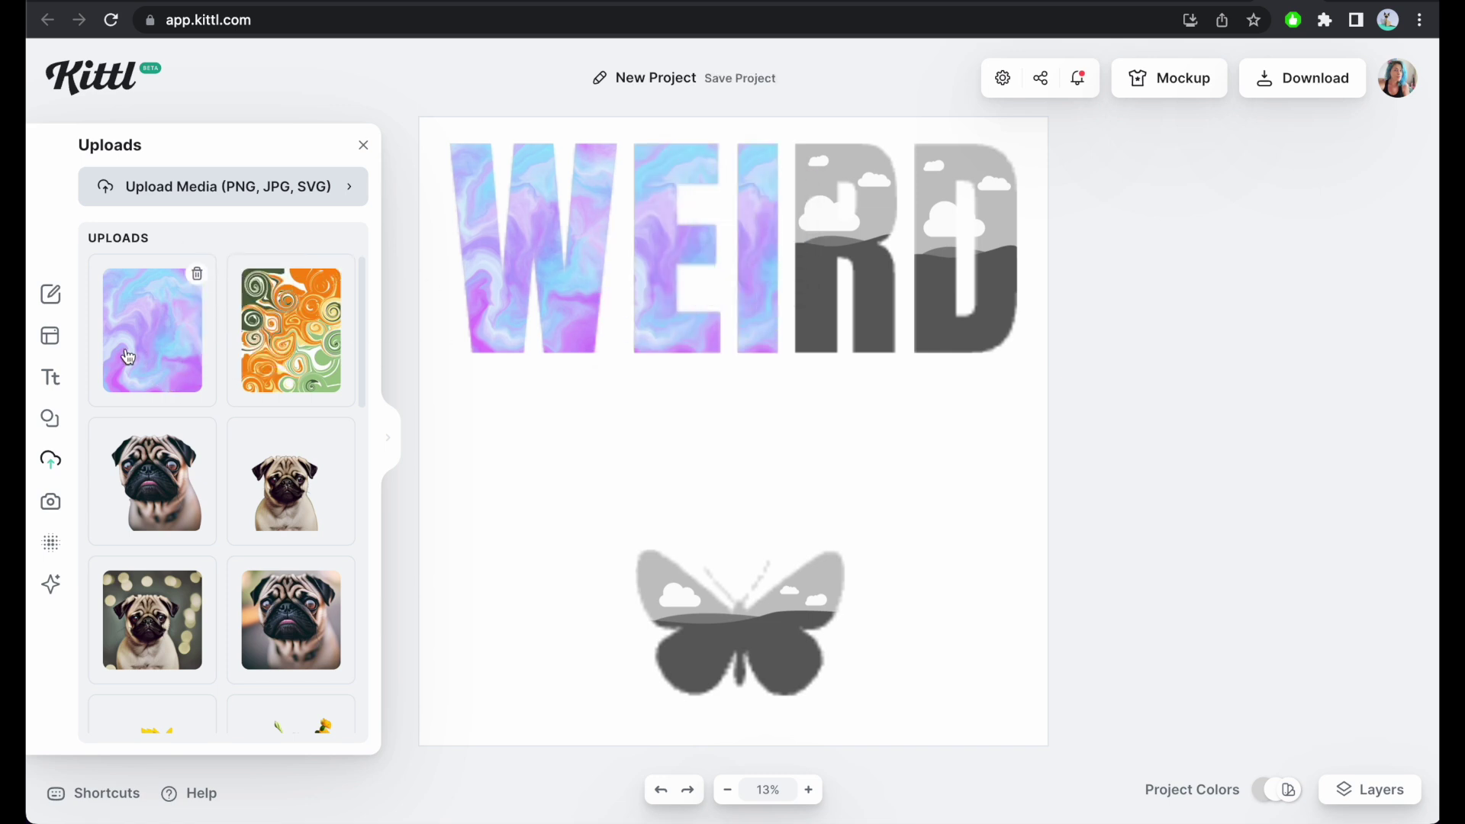
drag(130, 355, 818, 299)
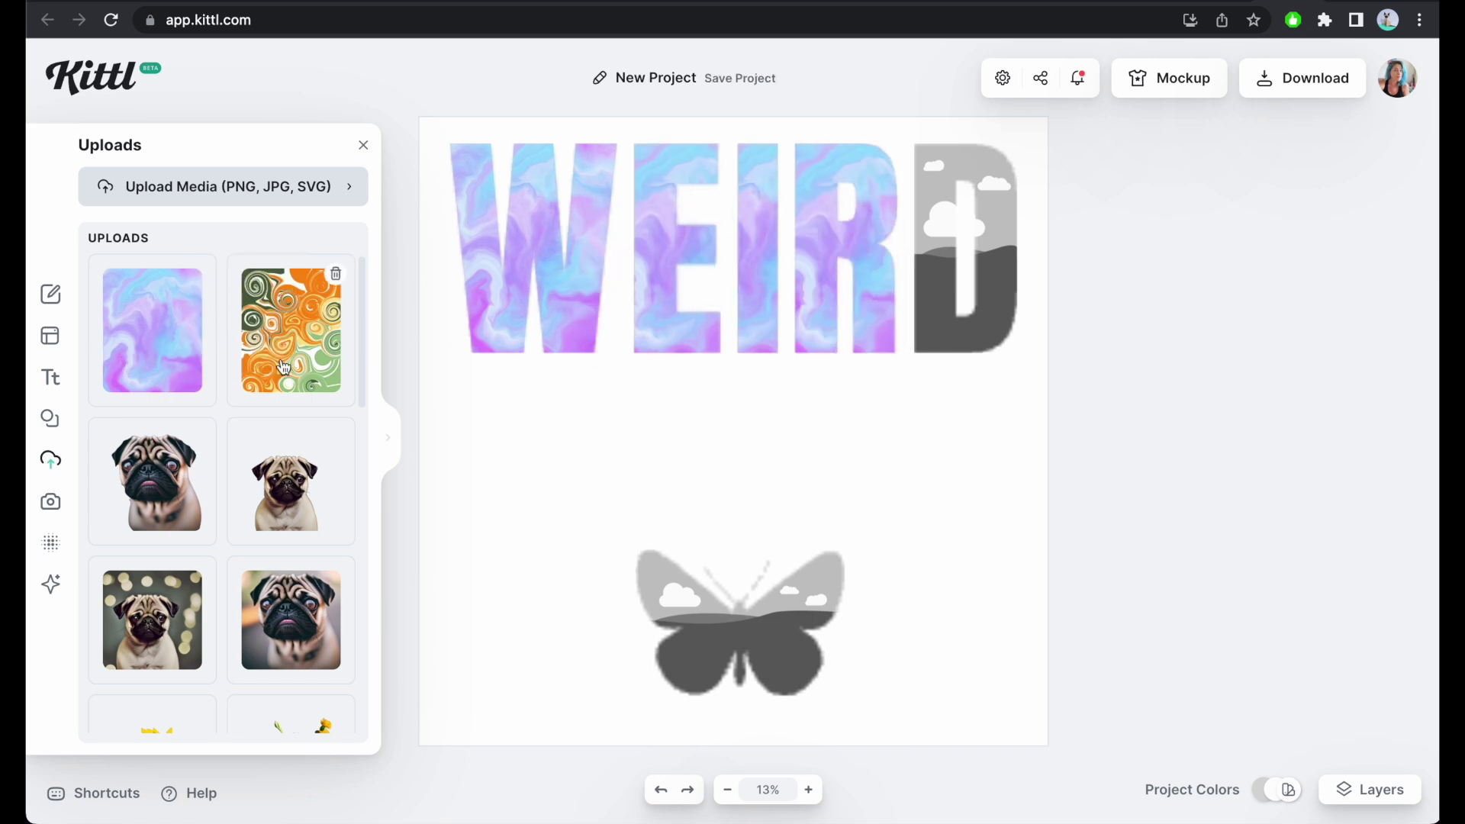
drag(180, 360, 955, 299)
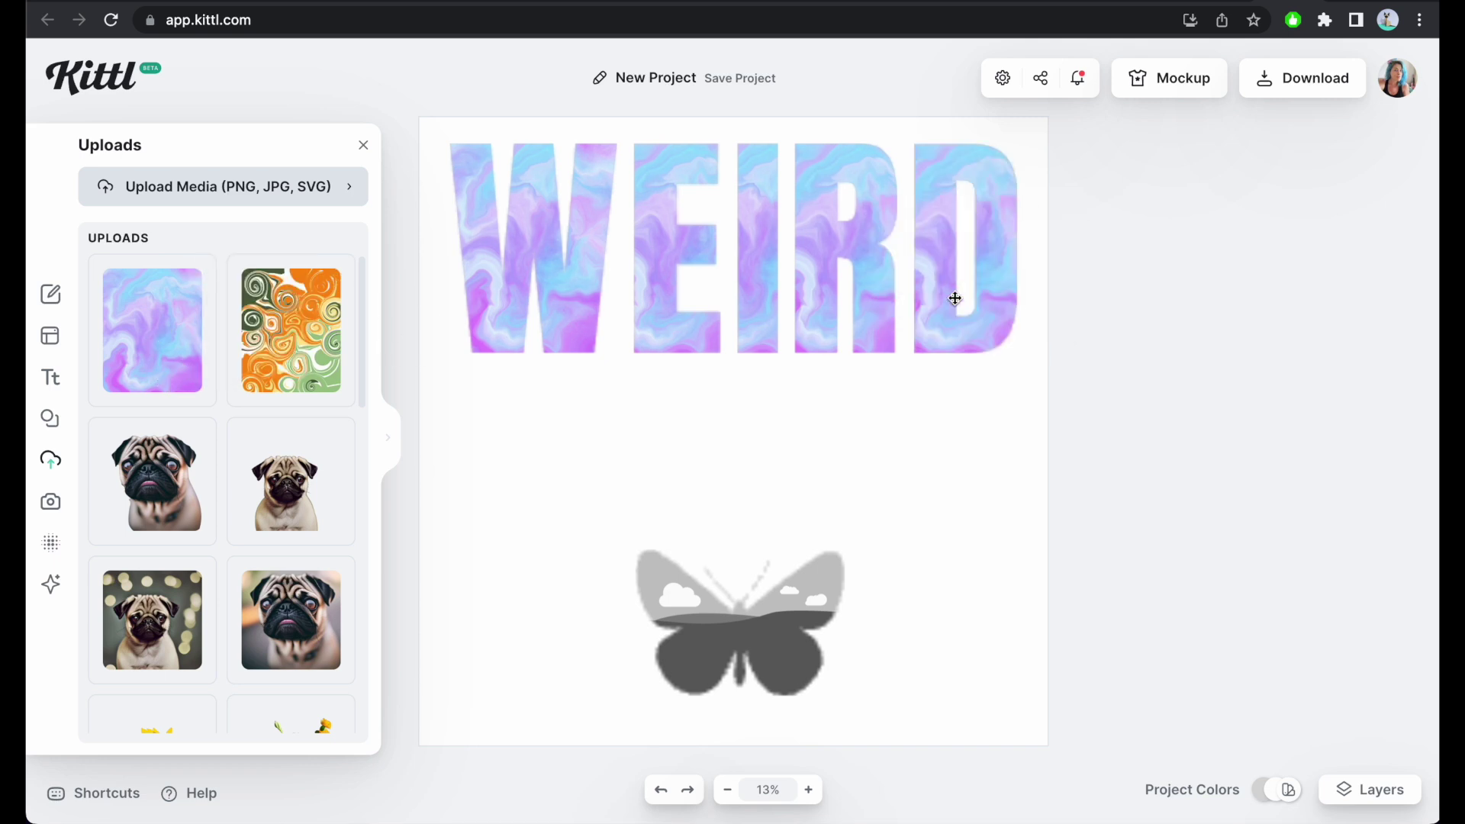
- Replace the W, E, I and R fills with the orange-green swirl image
drag(335, 359, 511, 336)
drag(316, 357, 668, 319)
drag(307, 351, 757, 319)
drag(317, 328, 942, 294)
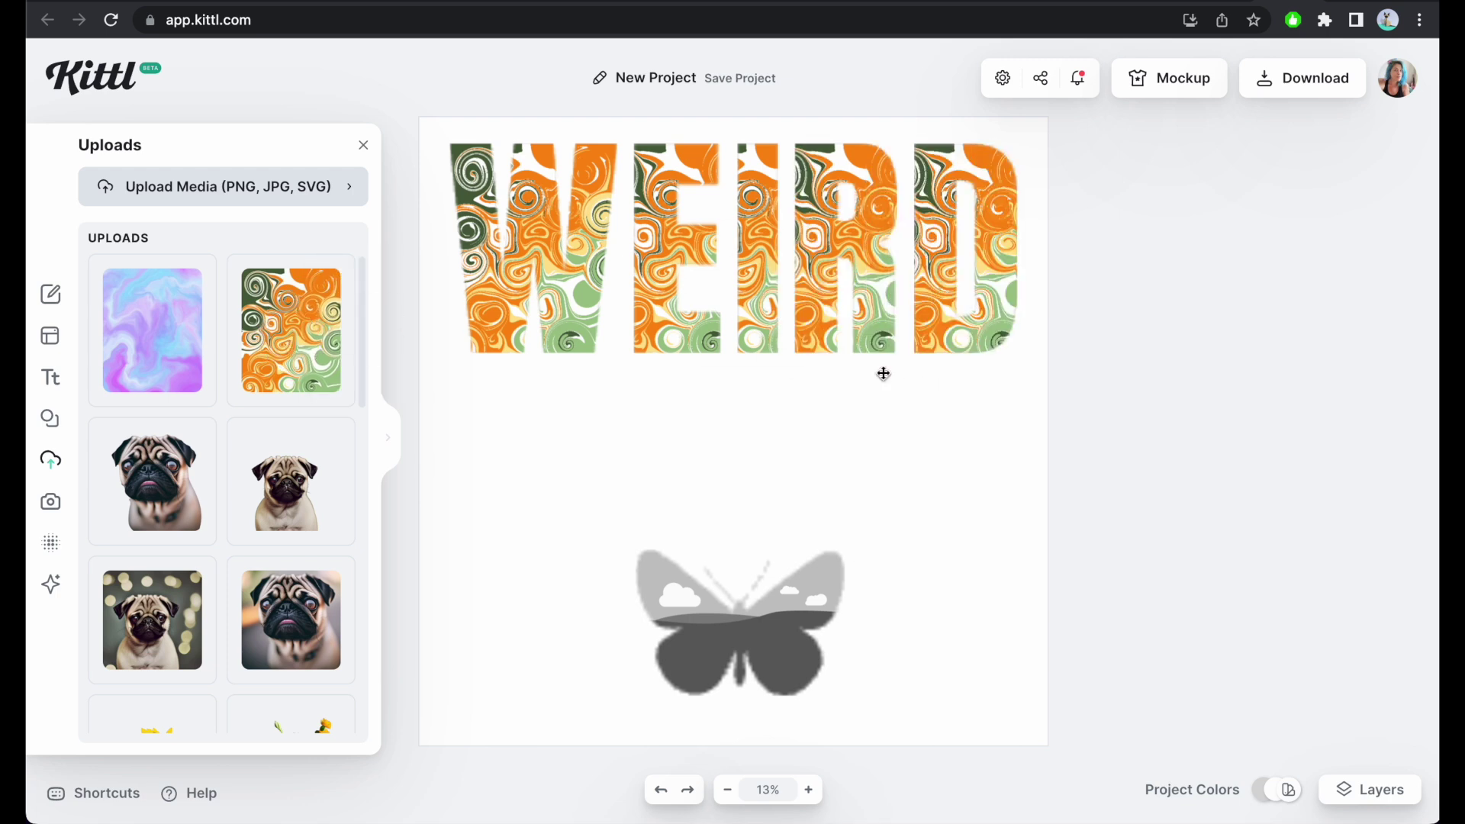
- Delete the butterfly mask from the design
click(796, 632)
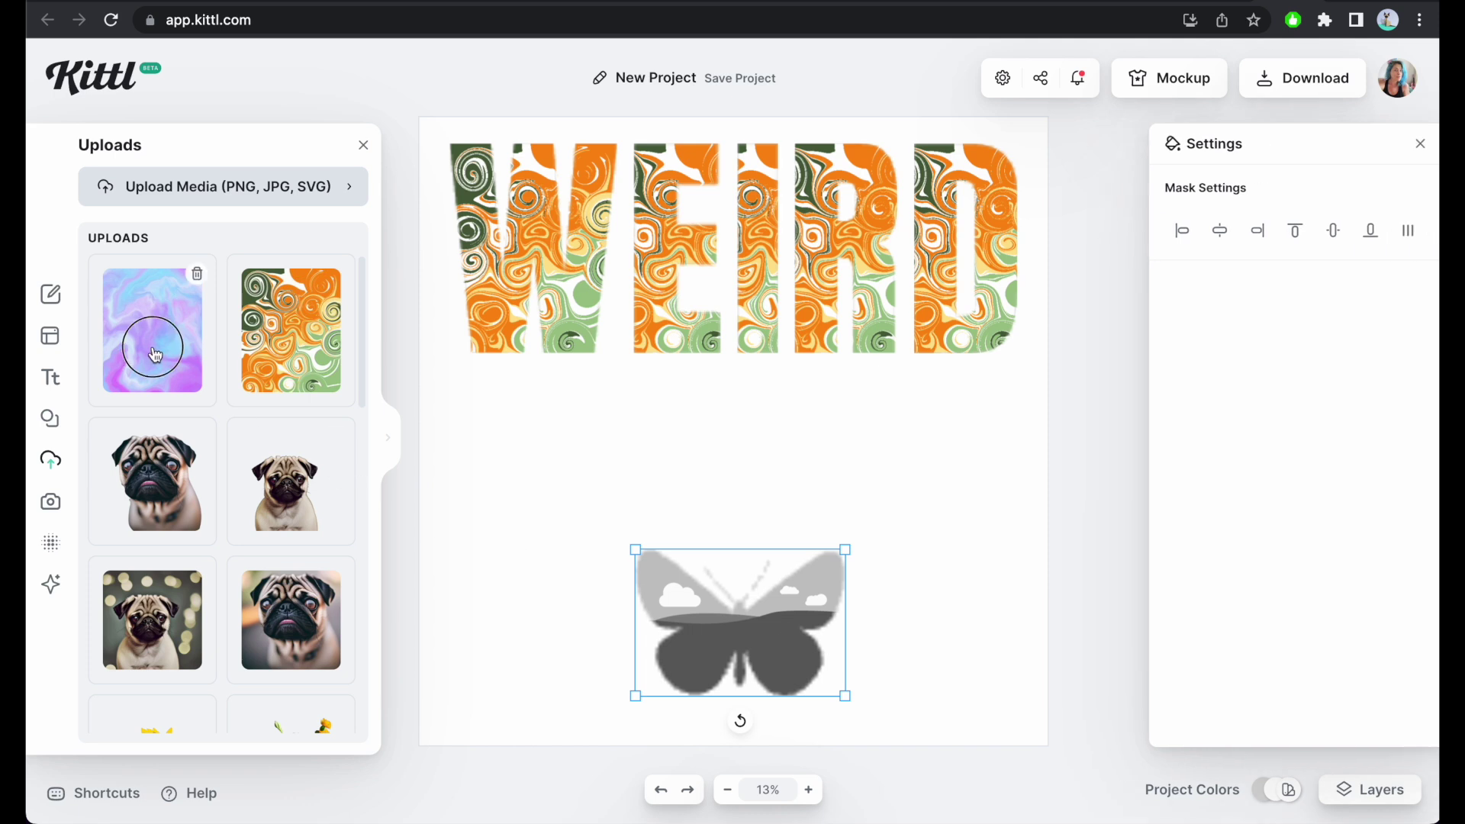
drag(156, 355, 773, 459)
key(Delete)
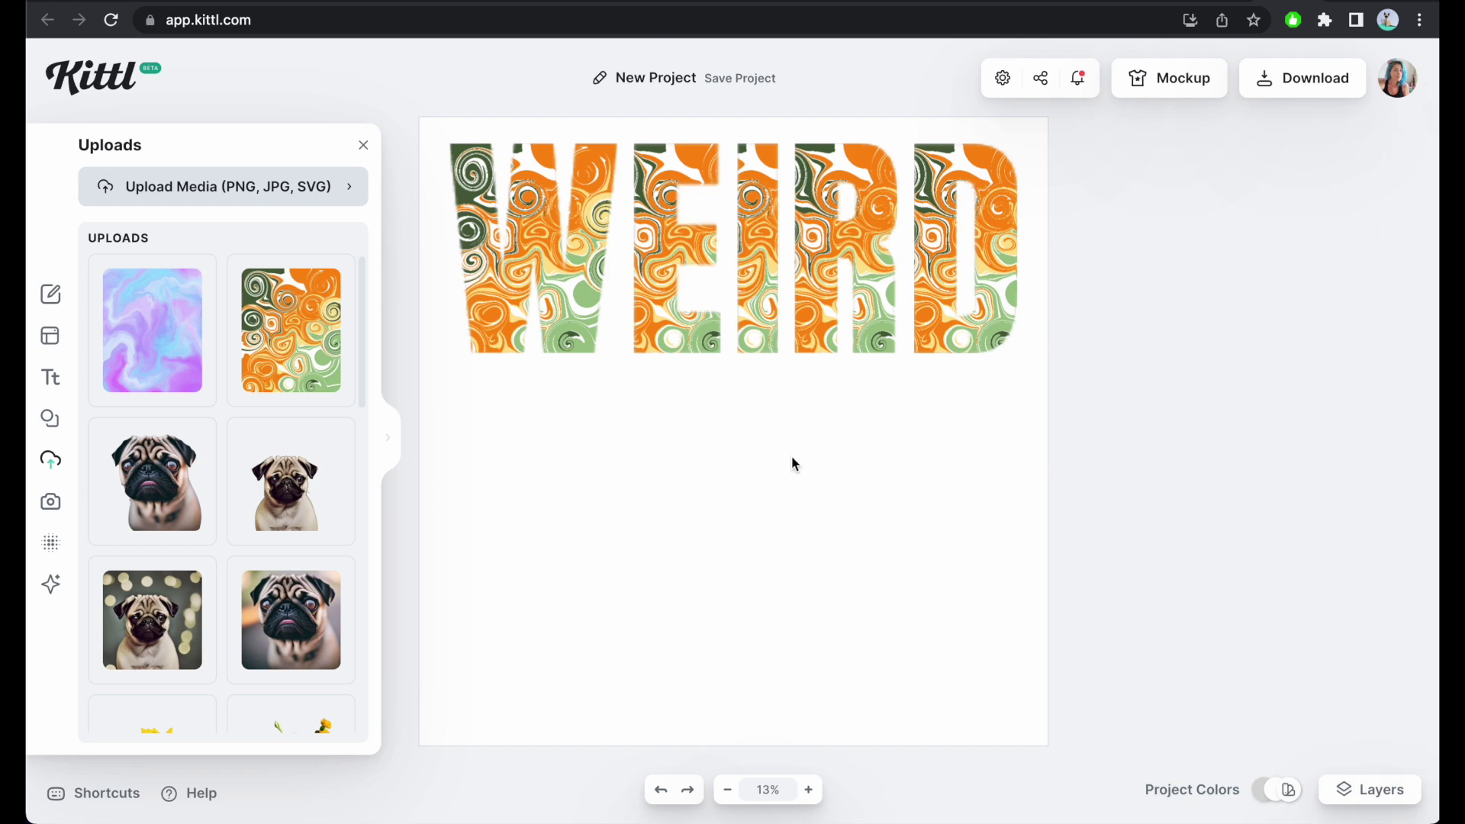
- Set the canvas background colour to white (ffffff)
click(975, 228)
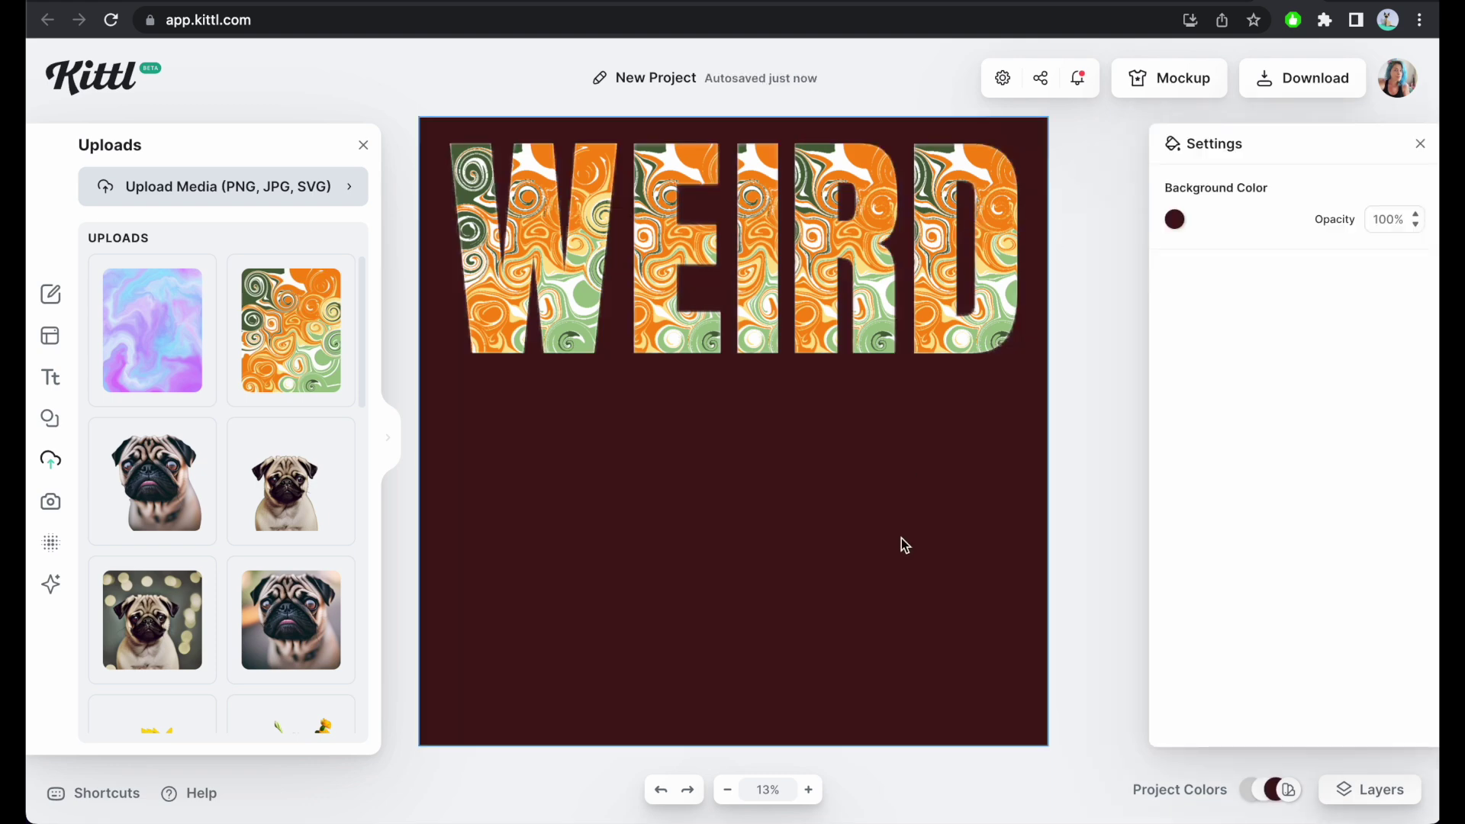
click(1173, 222)
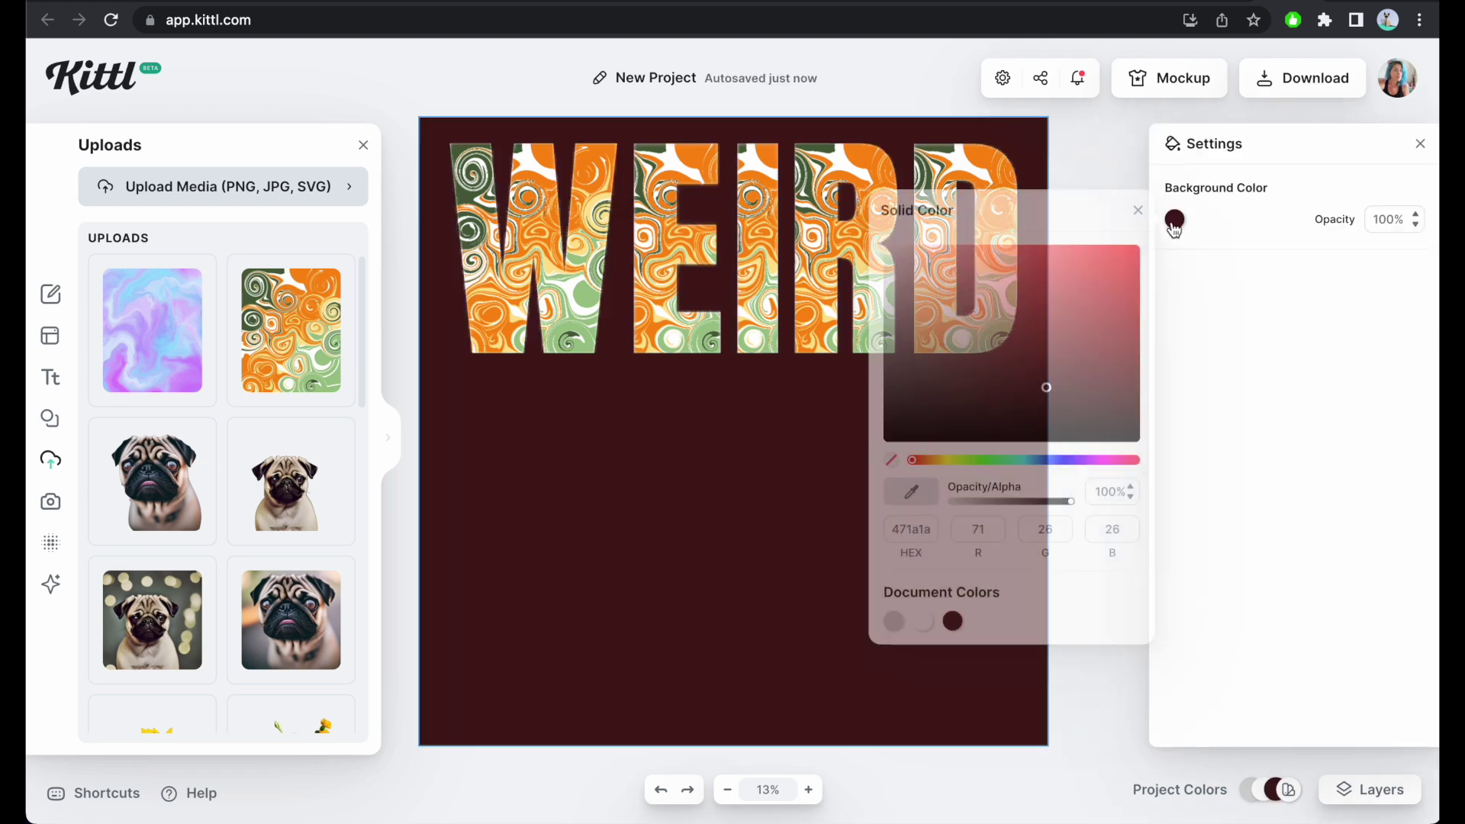
drag(918, 304, 837, 217)
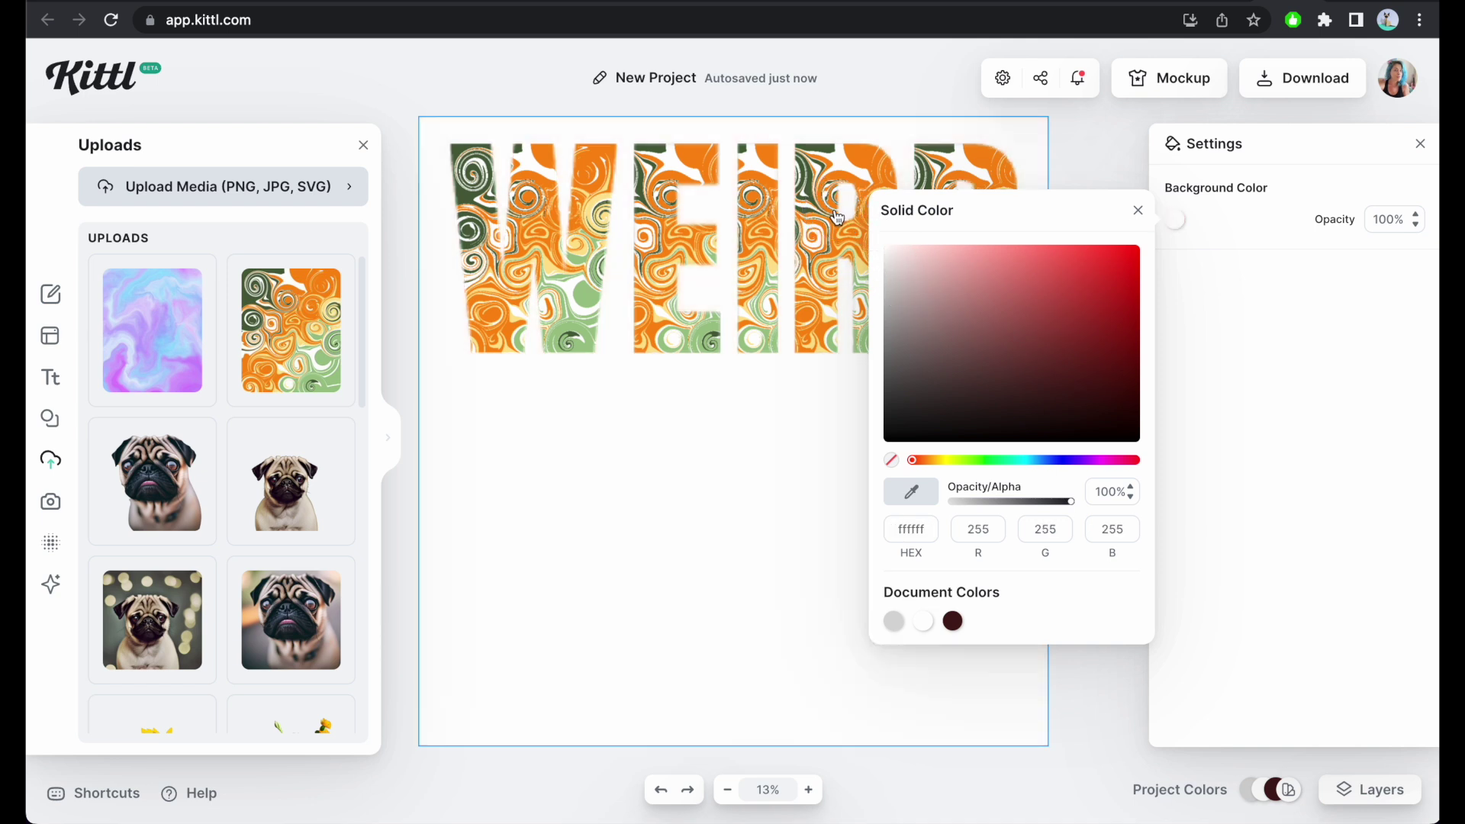
click(693, 450)
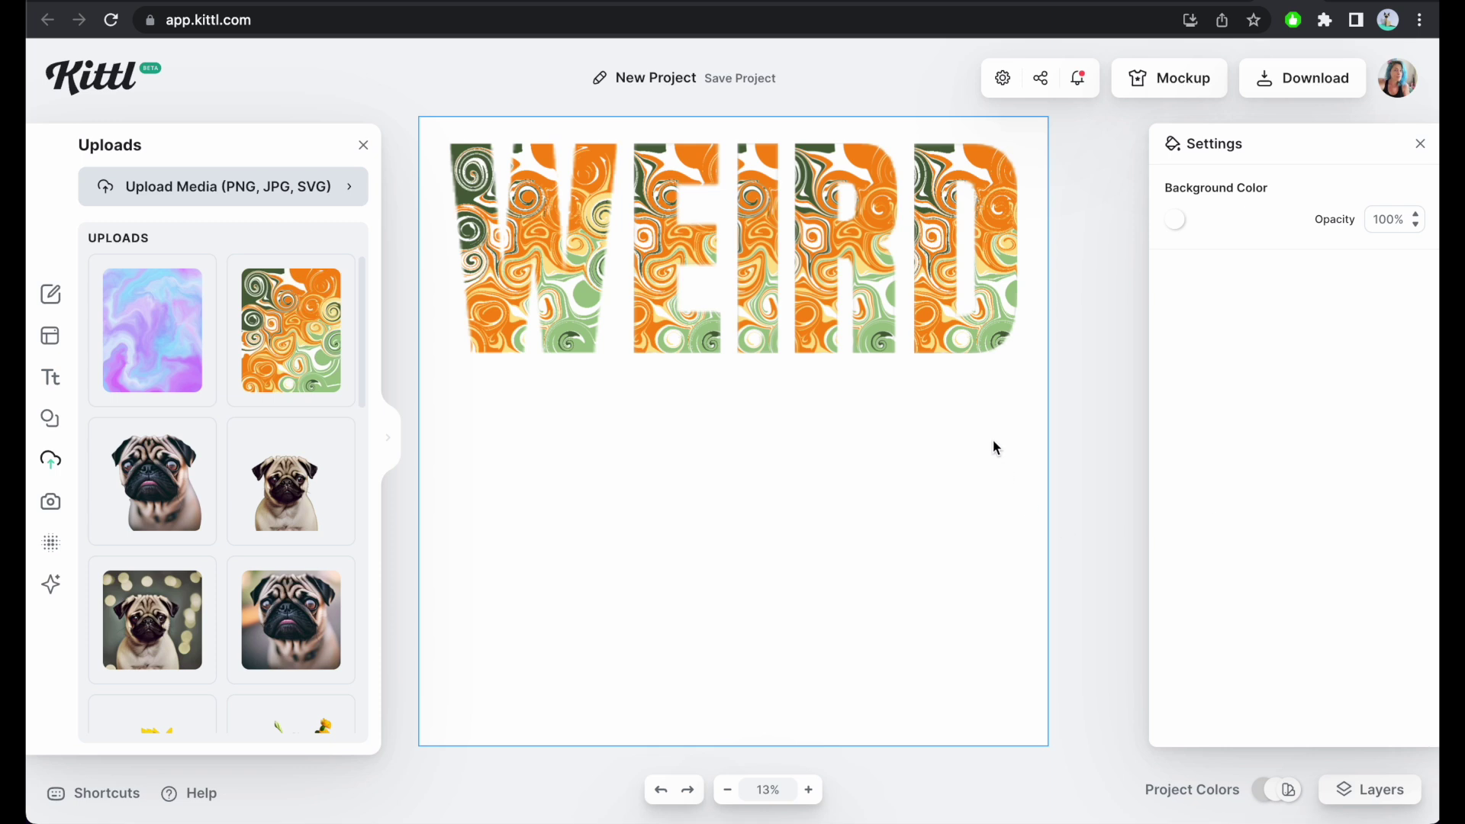
click(941, 327)
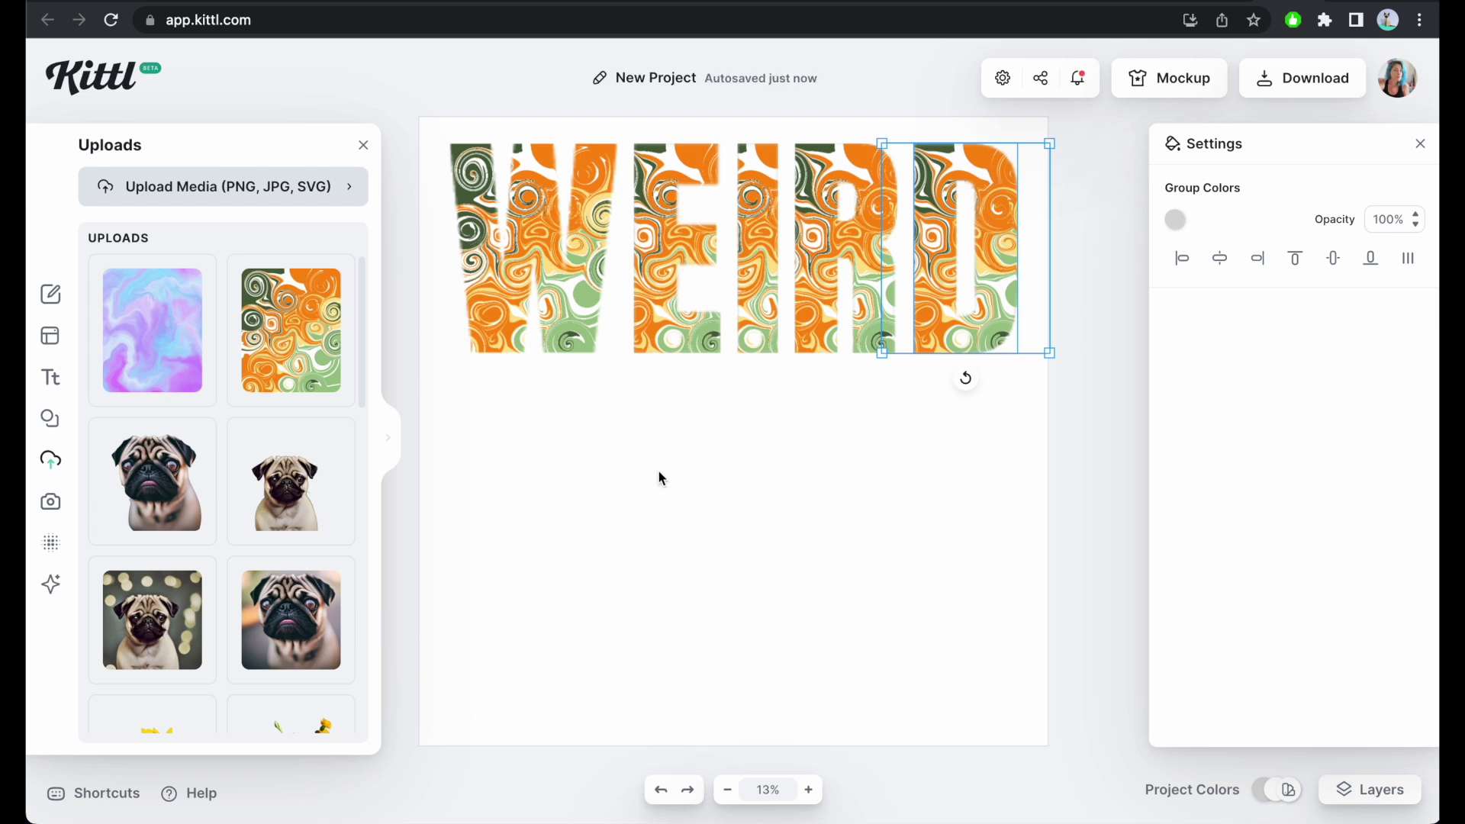
- Try adding a bordered headline text, then delete it
click(50, 378)
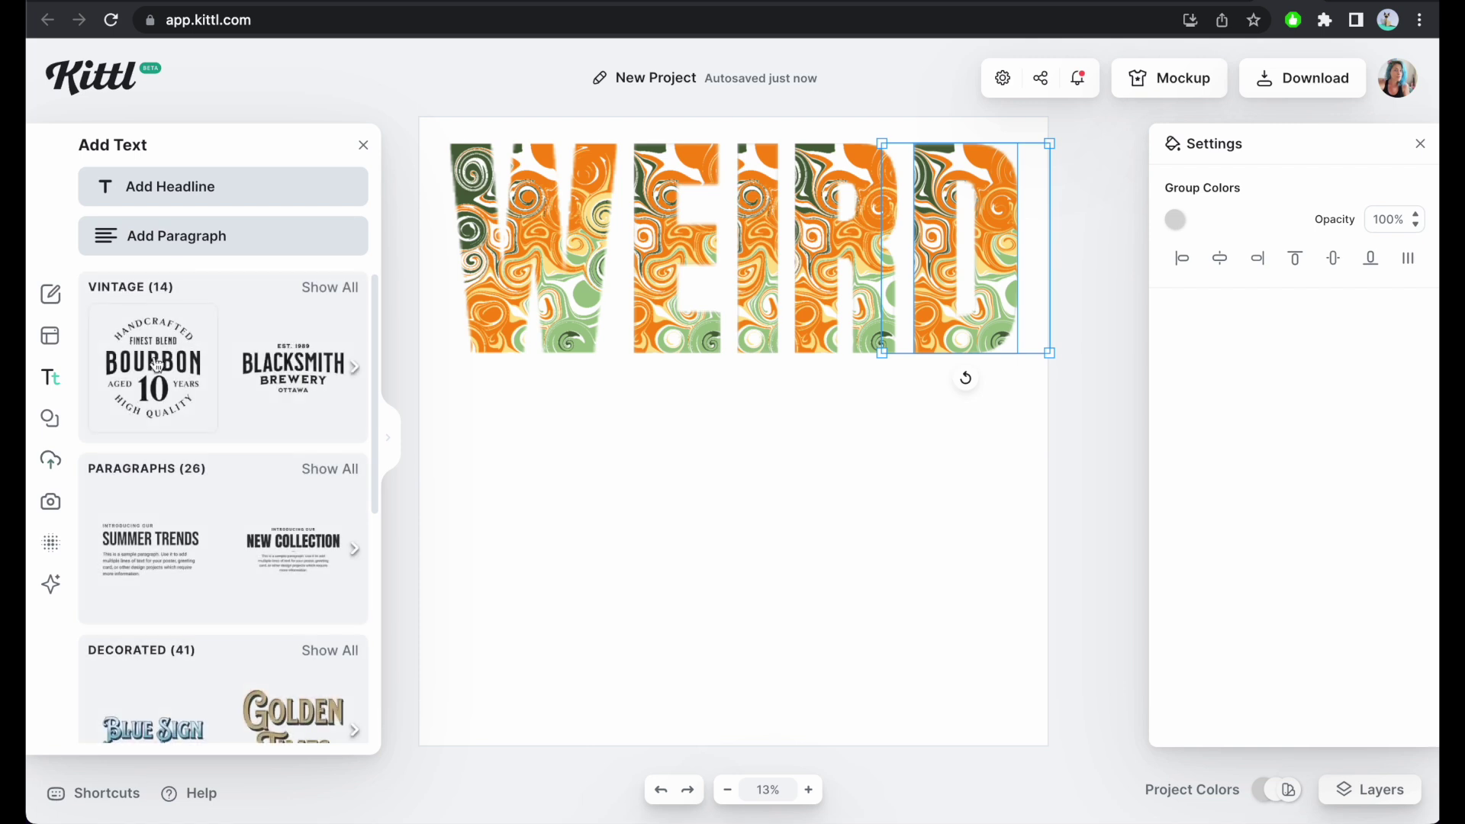
click(186, 187)
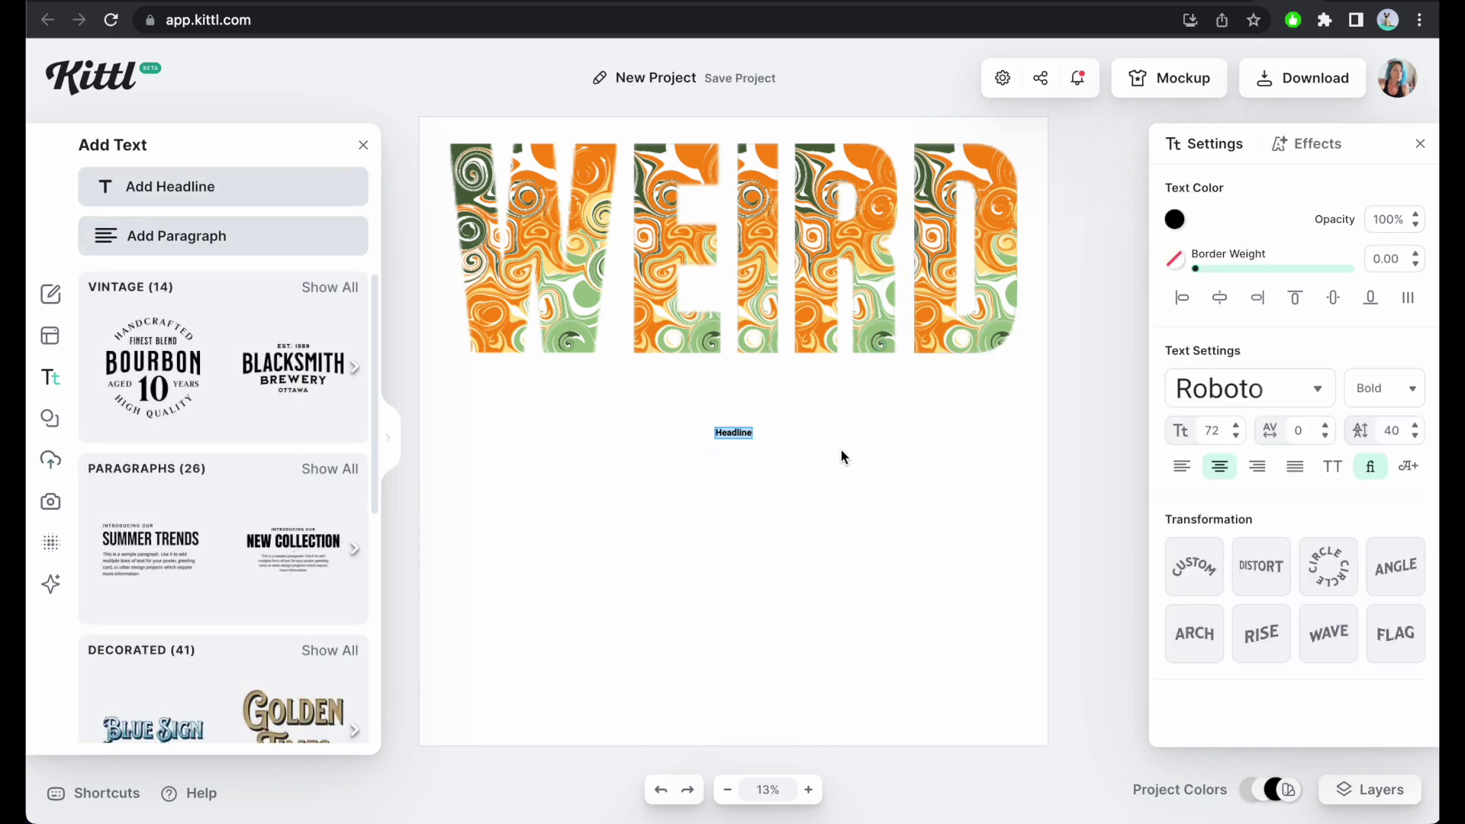
drag(1199, 277, 1131, 282)
click(857, 503)
click(737, 435)
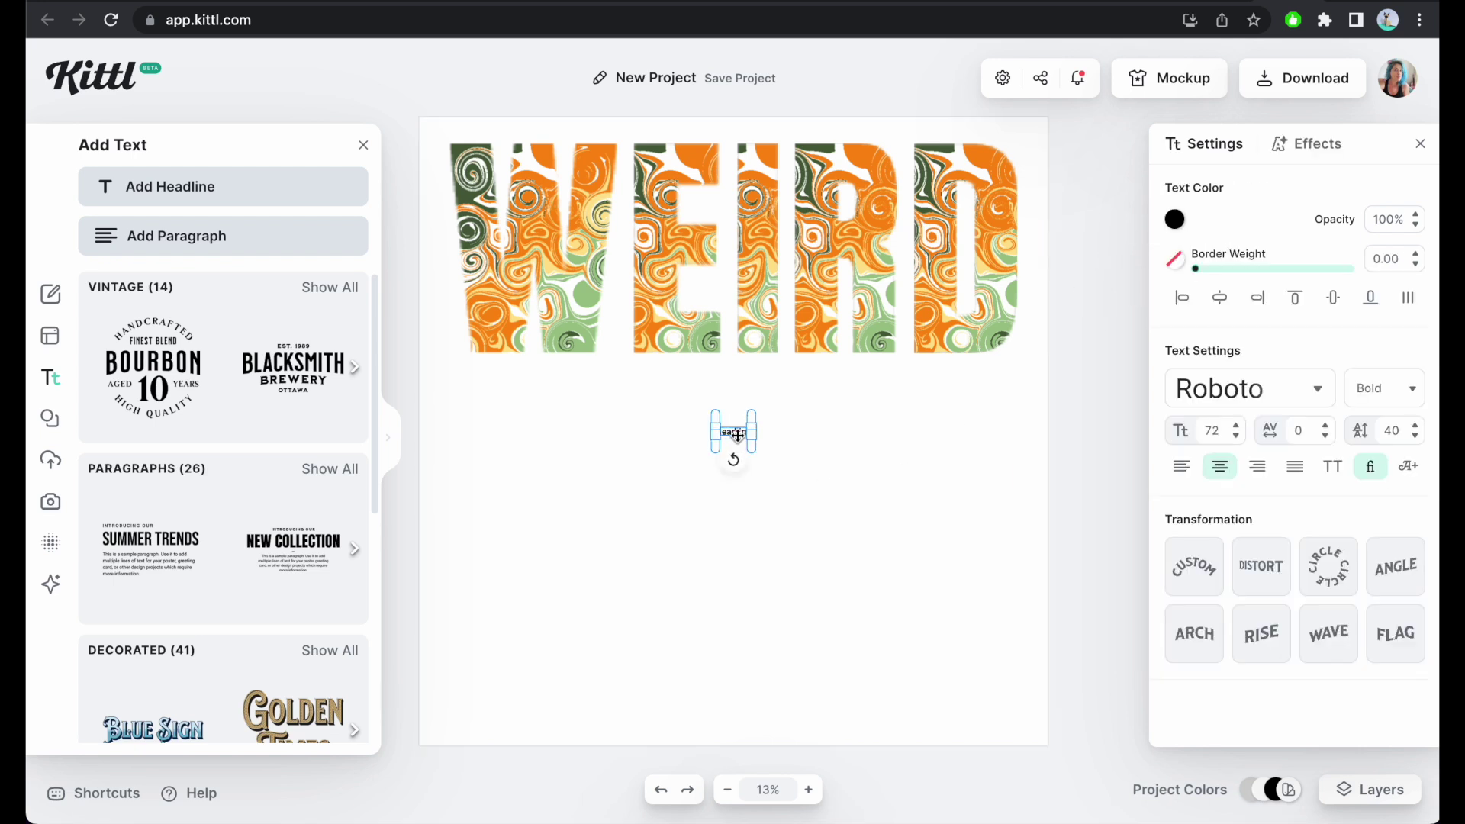
key(Delete)
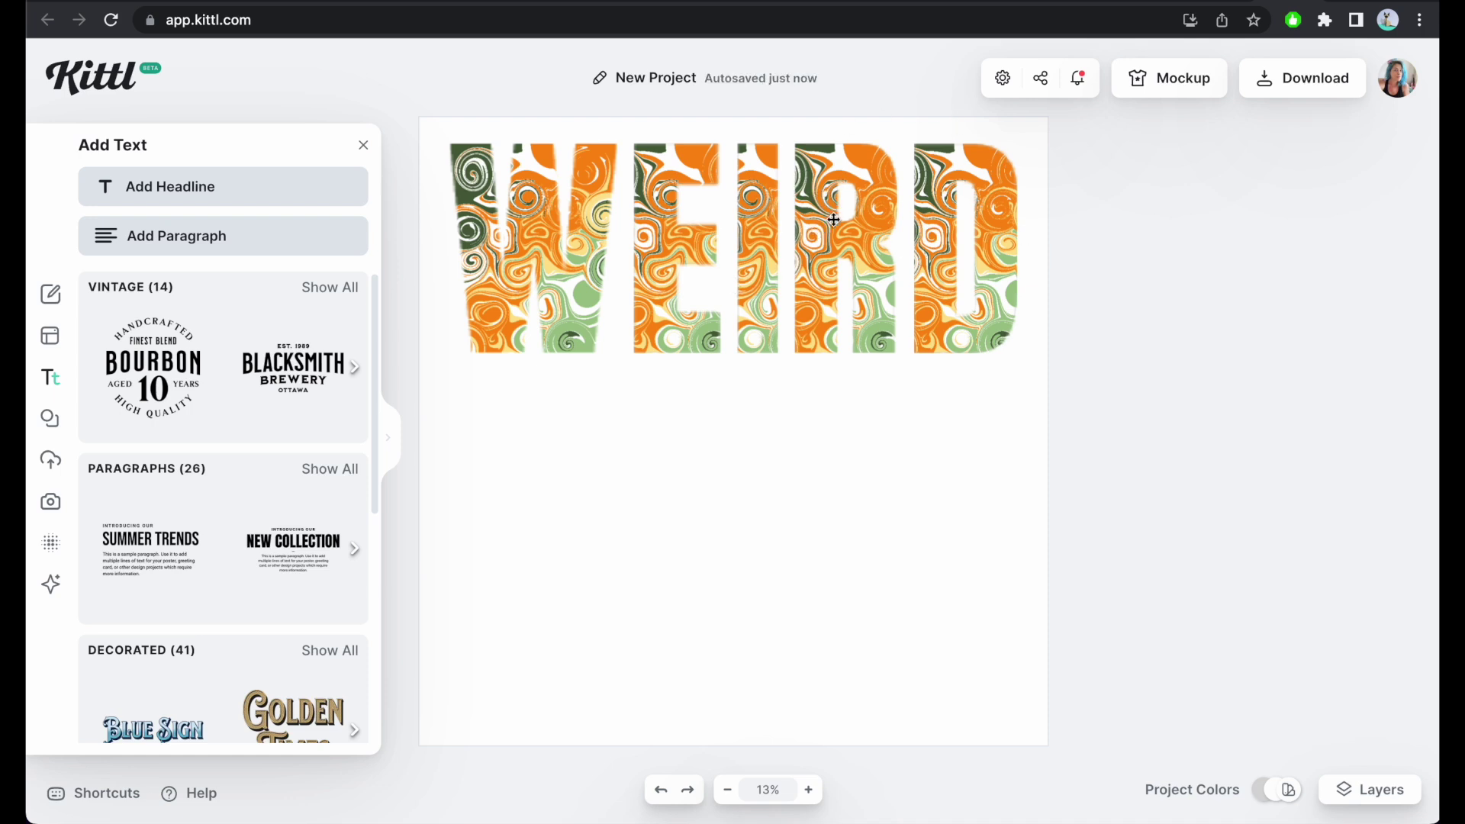
- Download the design as a 5000 × 5000 PNG with background removed
click(1324, 98)
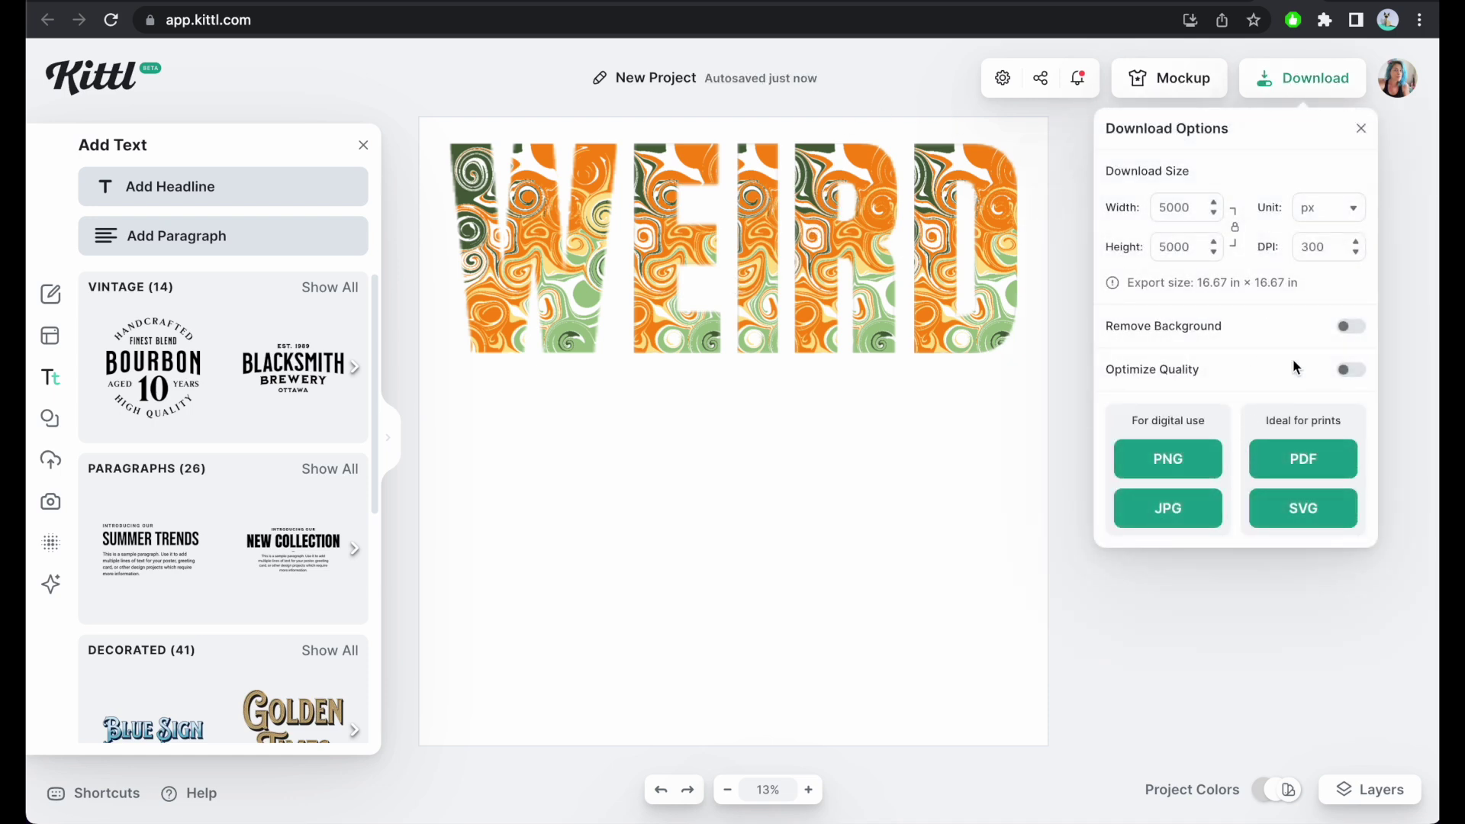
click(1350, 328)
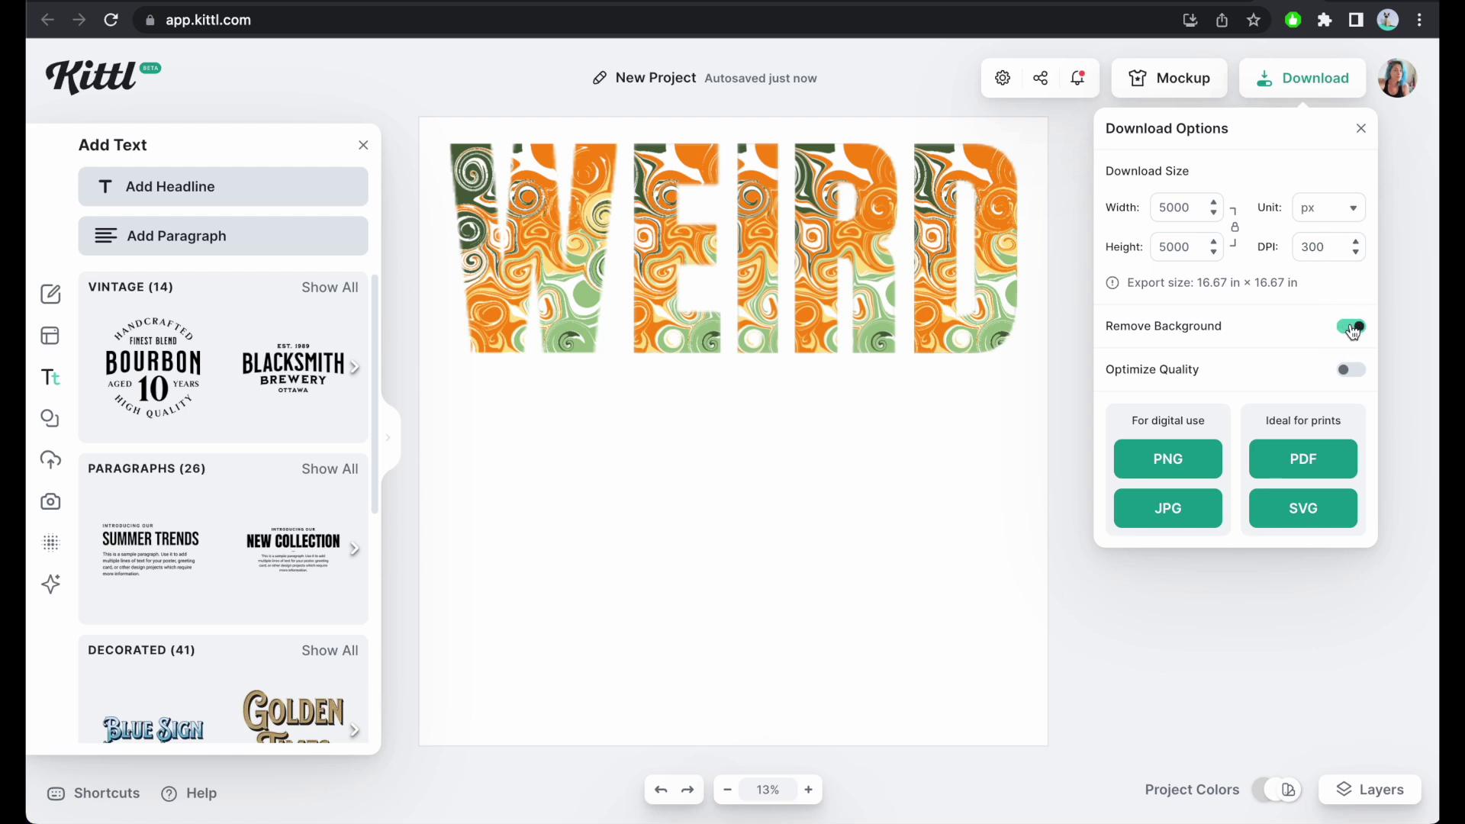
click(1182, 462)
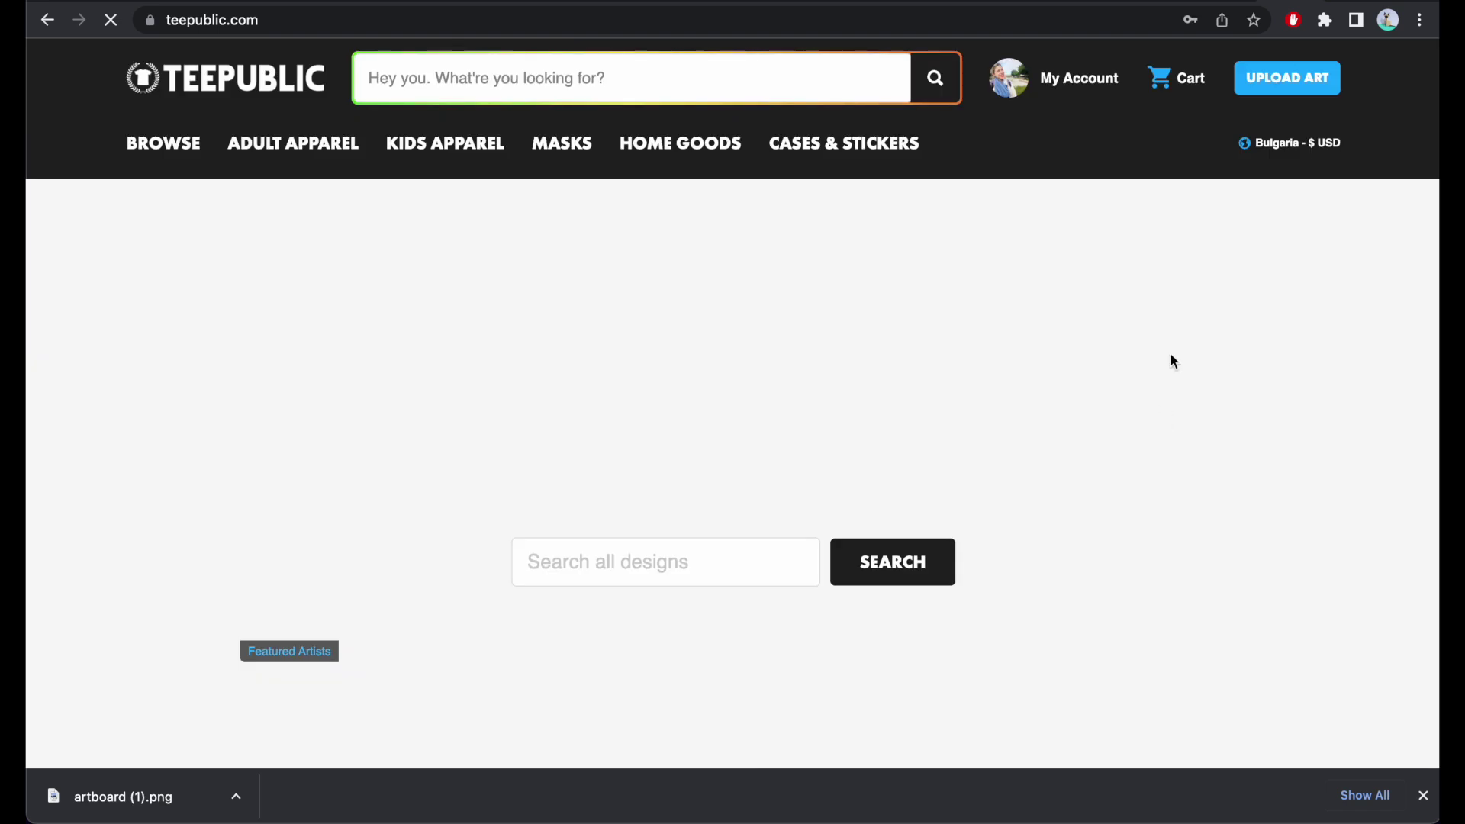
- Upload artboard (1).png as new TeePublic art and review its T-shirt preview
click(1283, 79)
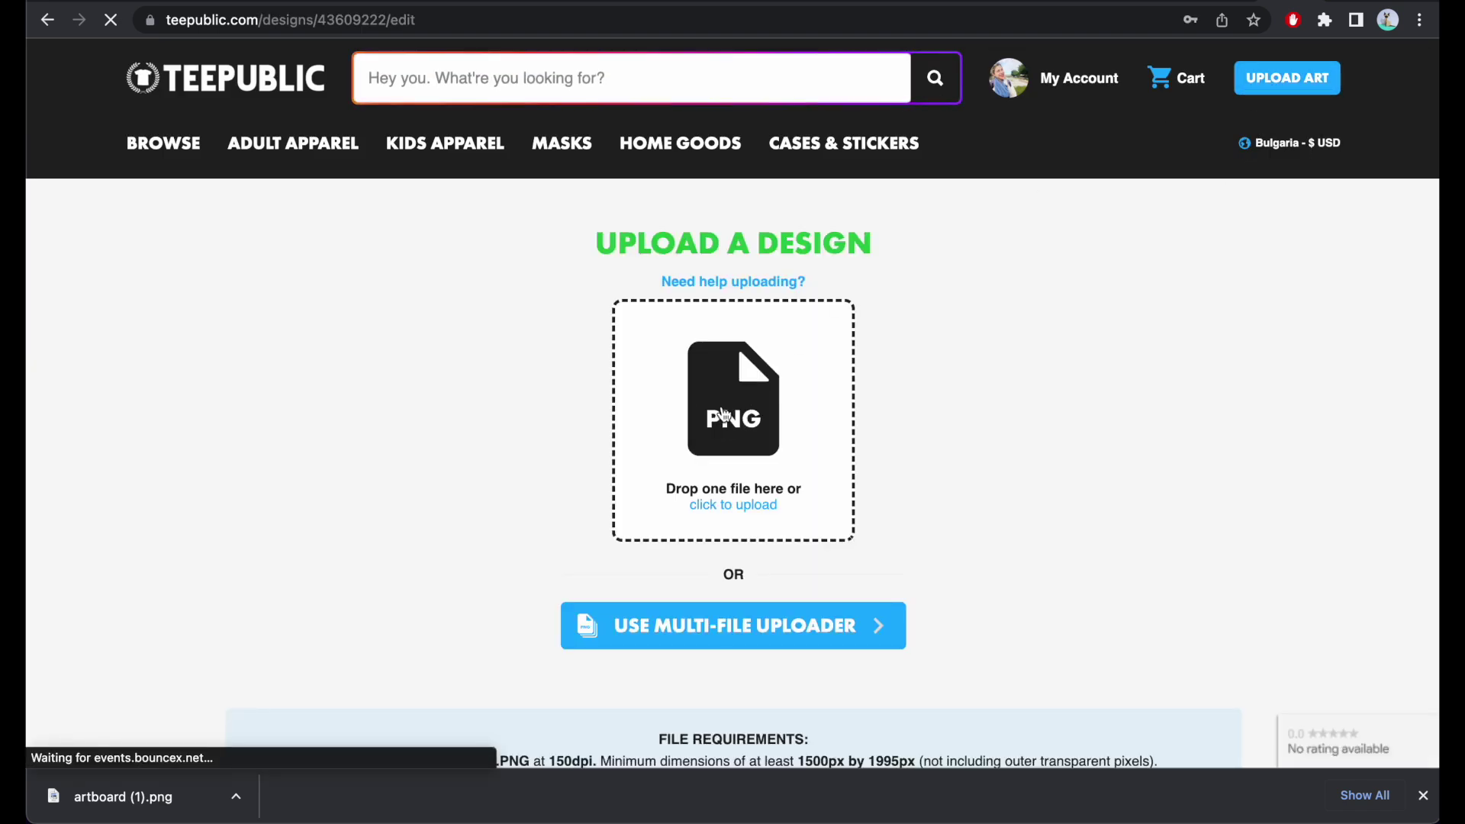
click(725, 415)
double_click(290, 167)
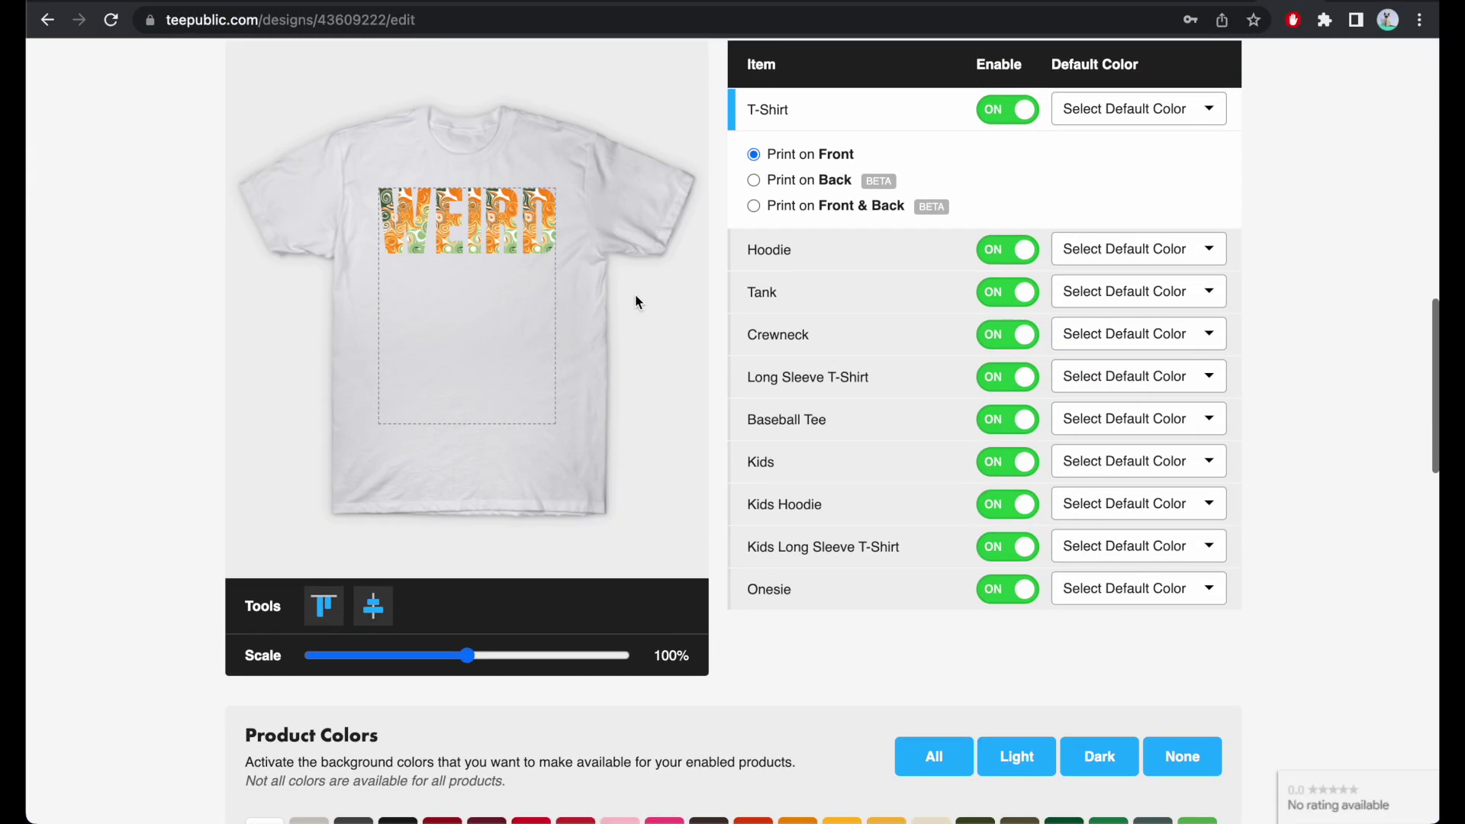
scroll(678, 360, down, 4)
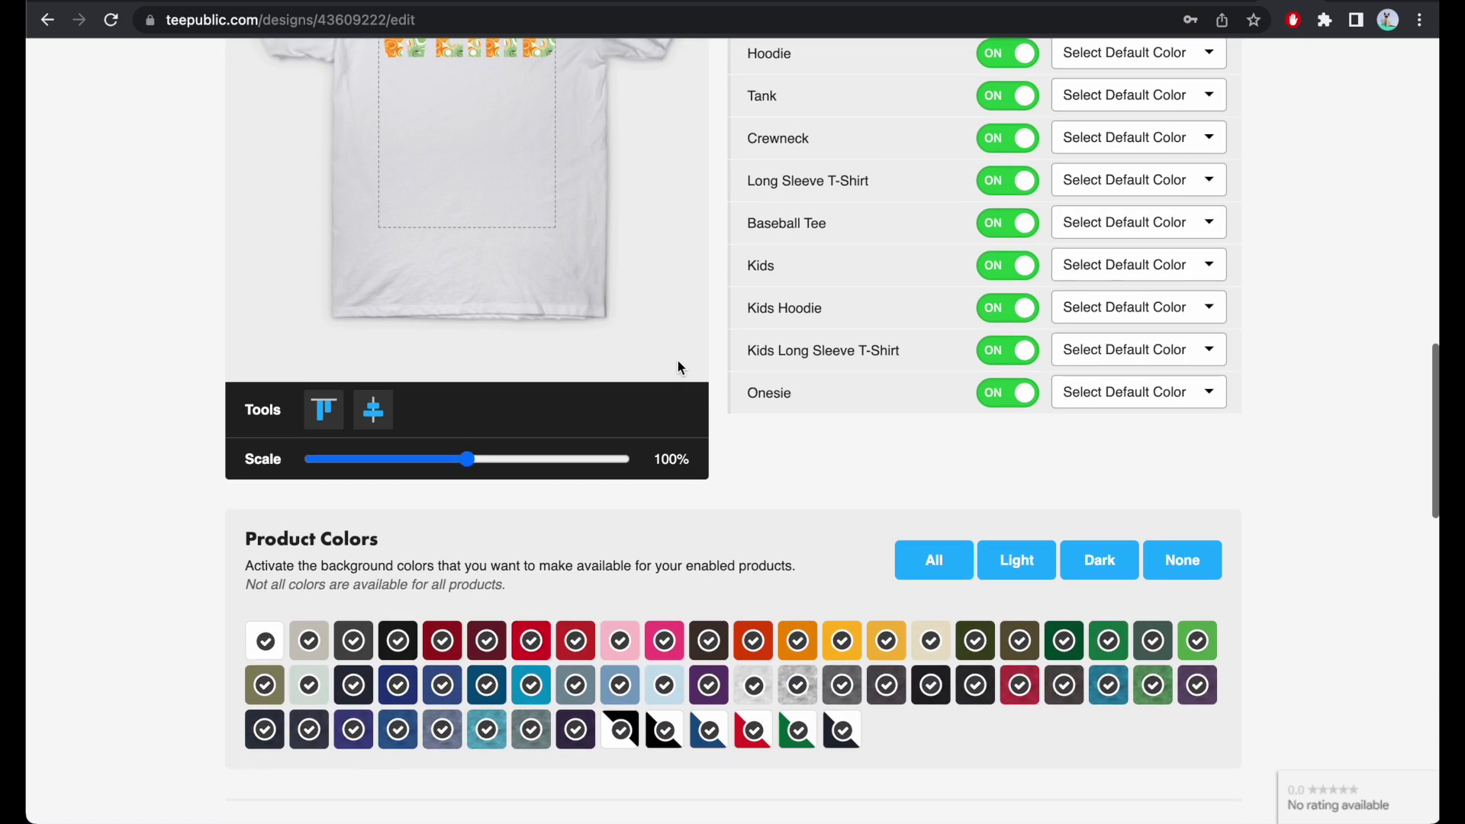
scroll(677, 360, down, 2)
scroll(674, 350, up, 7)
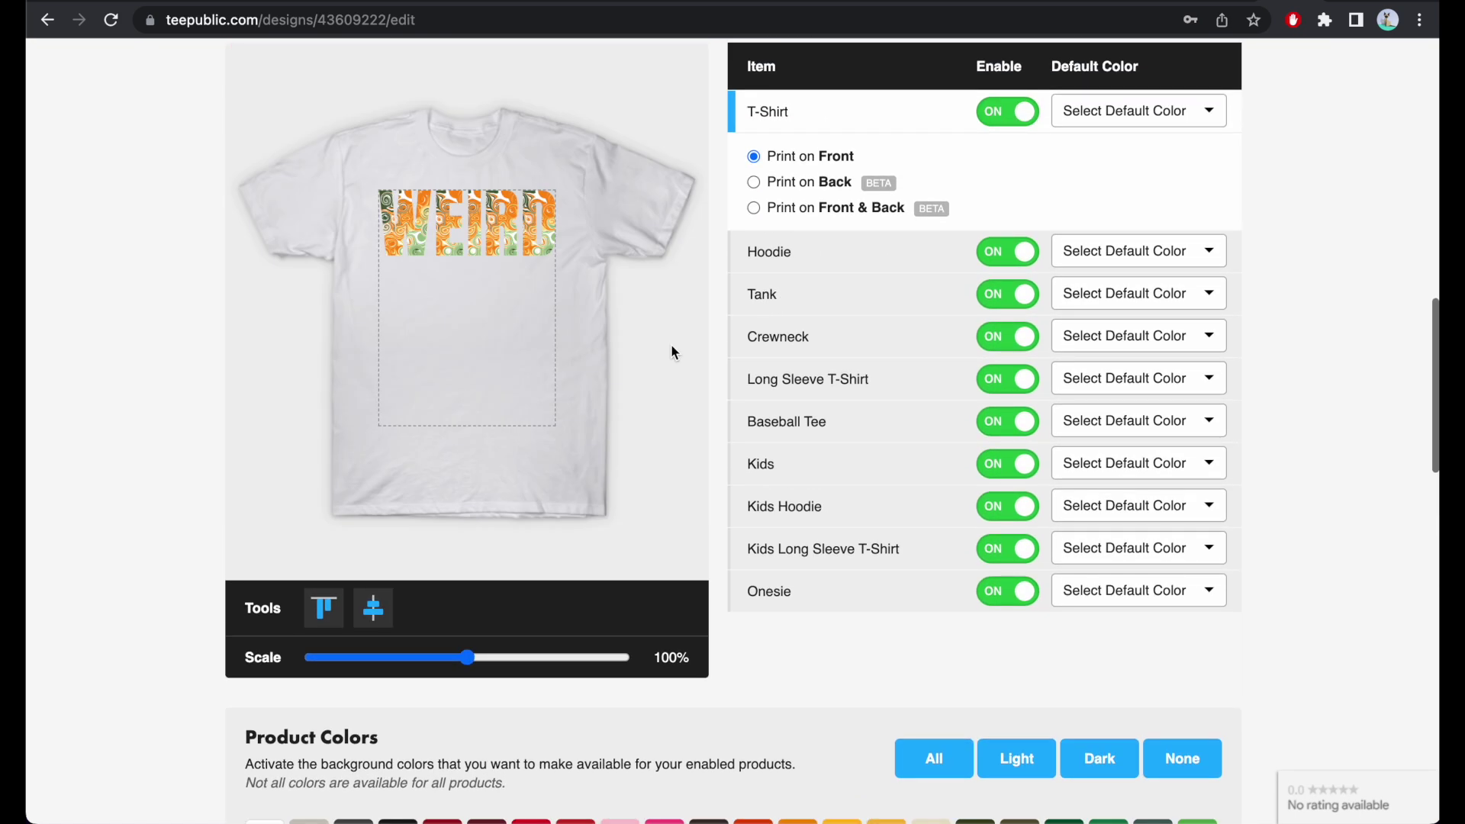
scroll(546, 242, down, 1)
scroll(549, 229, down, 3)
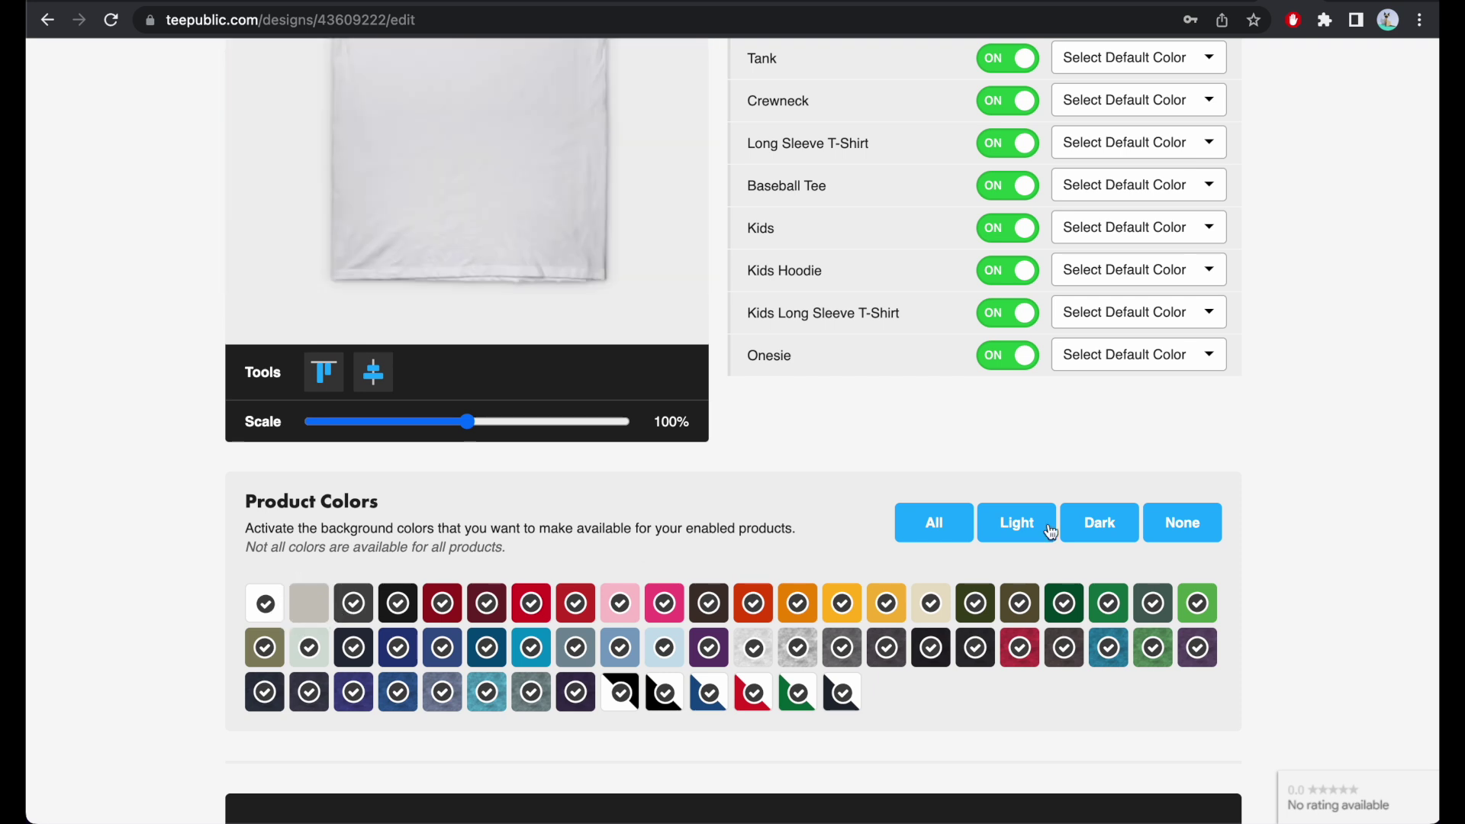
- Clear all product colours, then enable dark grey, black, maroon and dark brown
click(1179, 532)
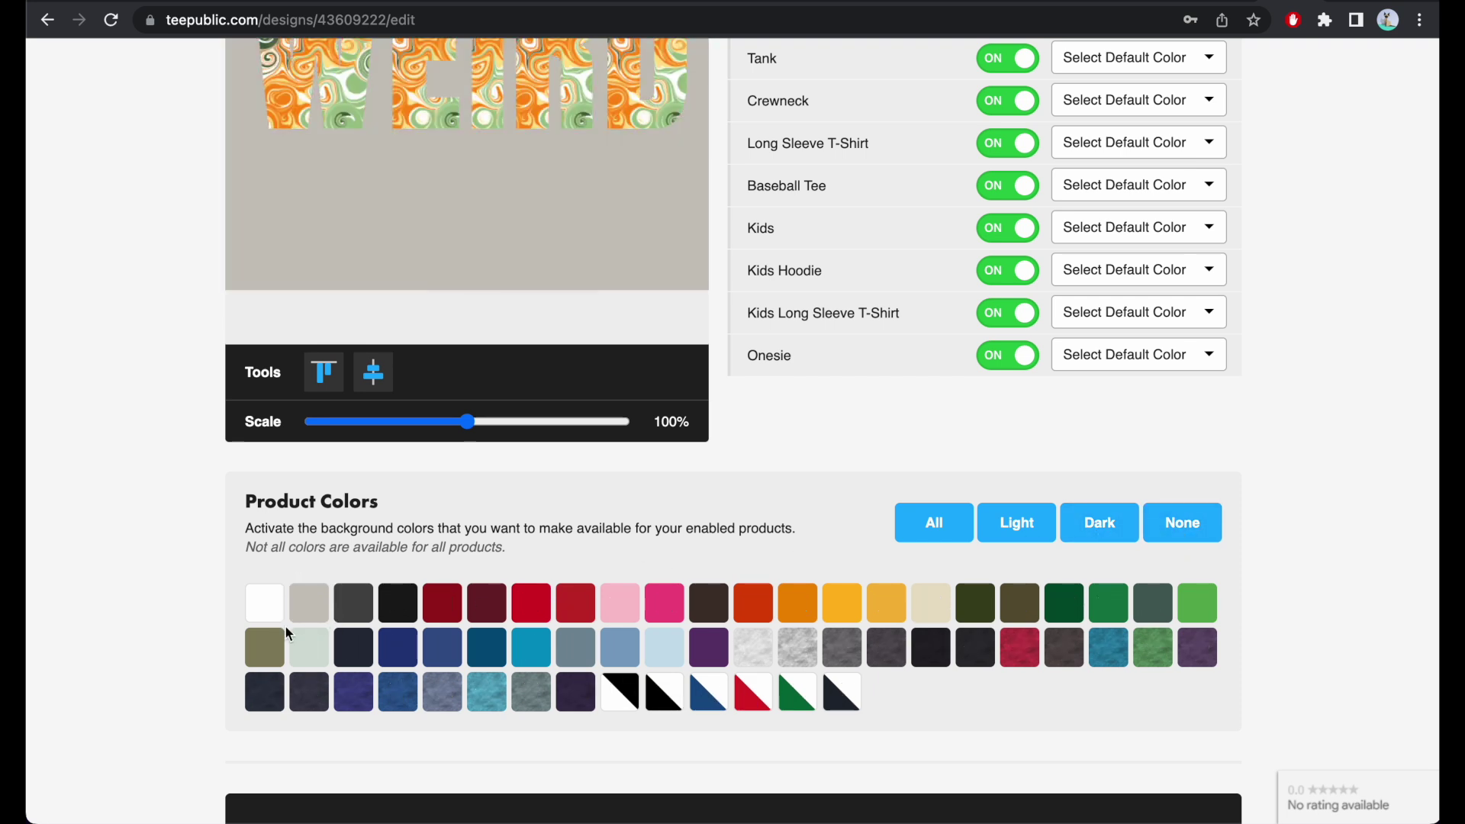
click(353, 605)
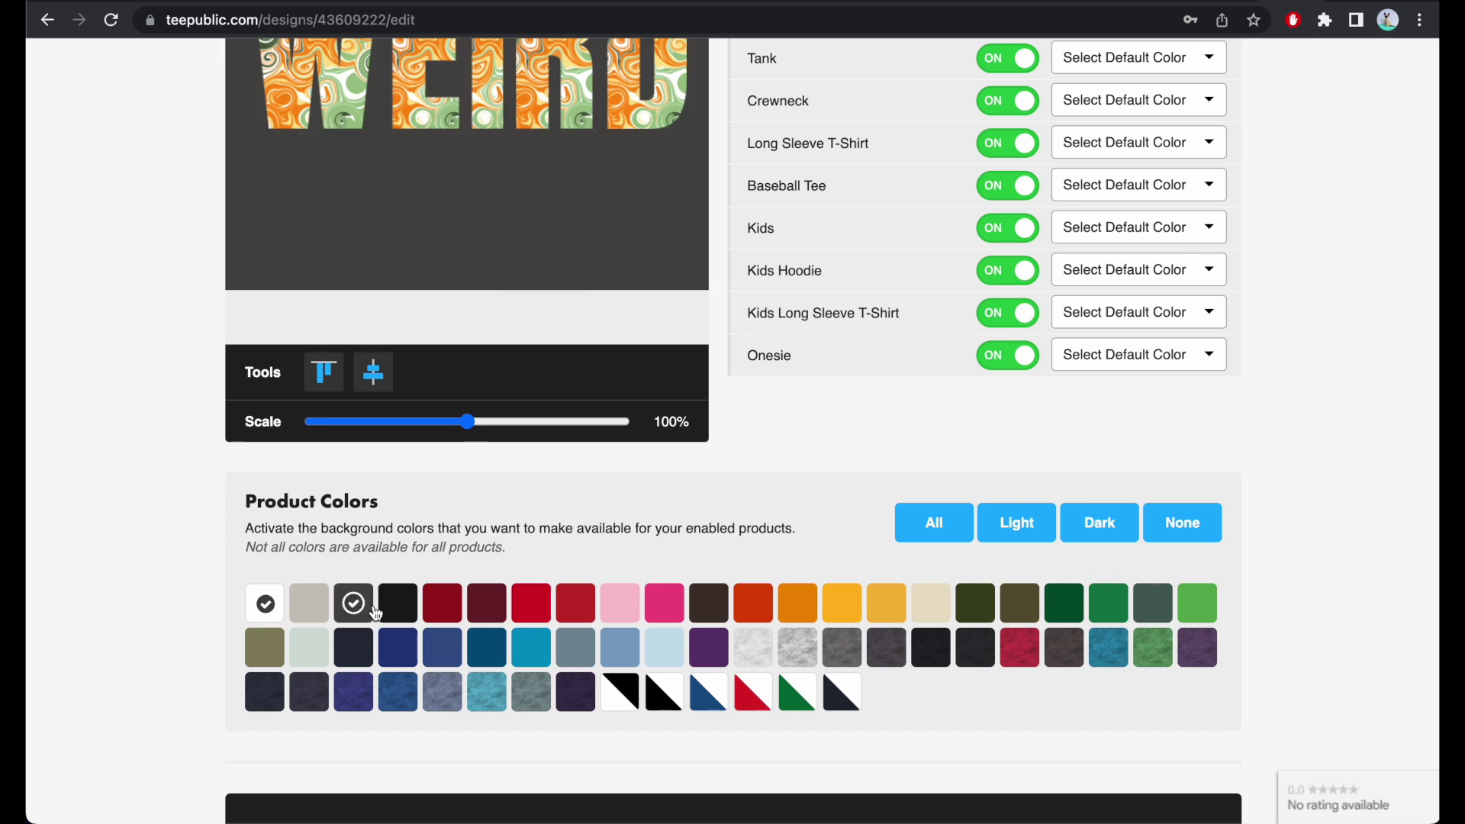
click(398, 604)
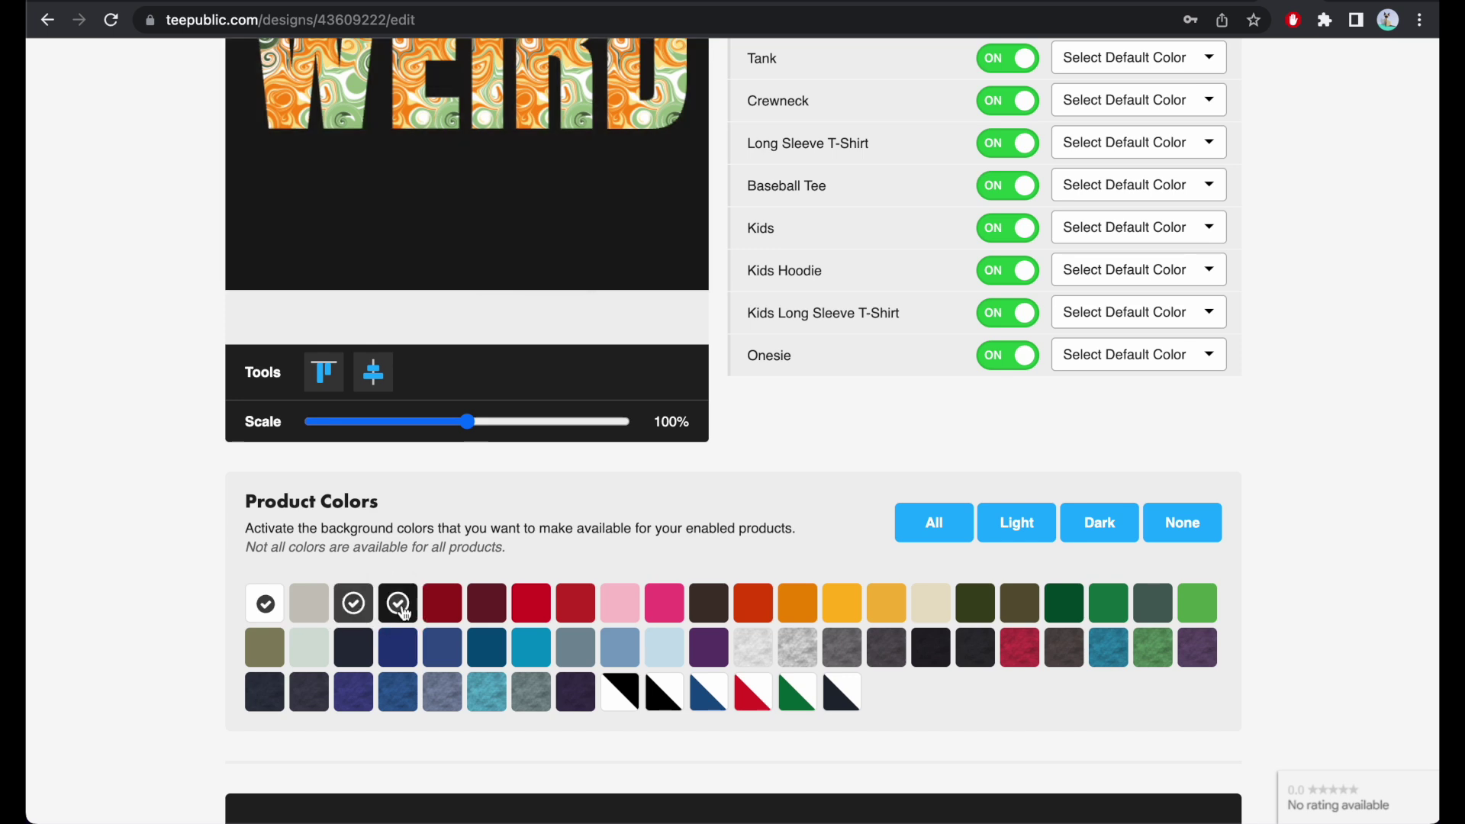
click(496, 615)
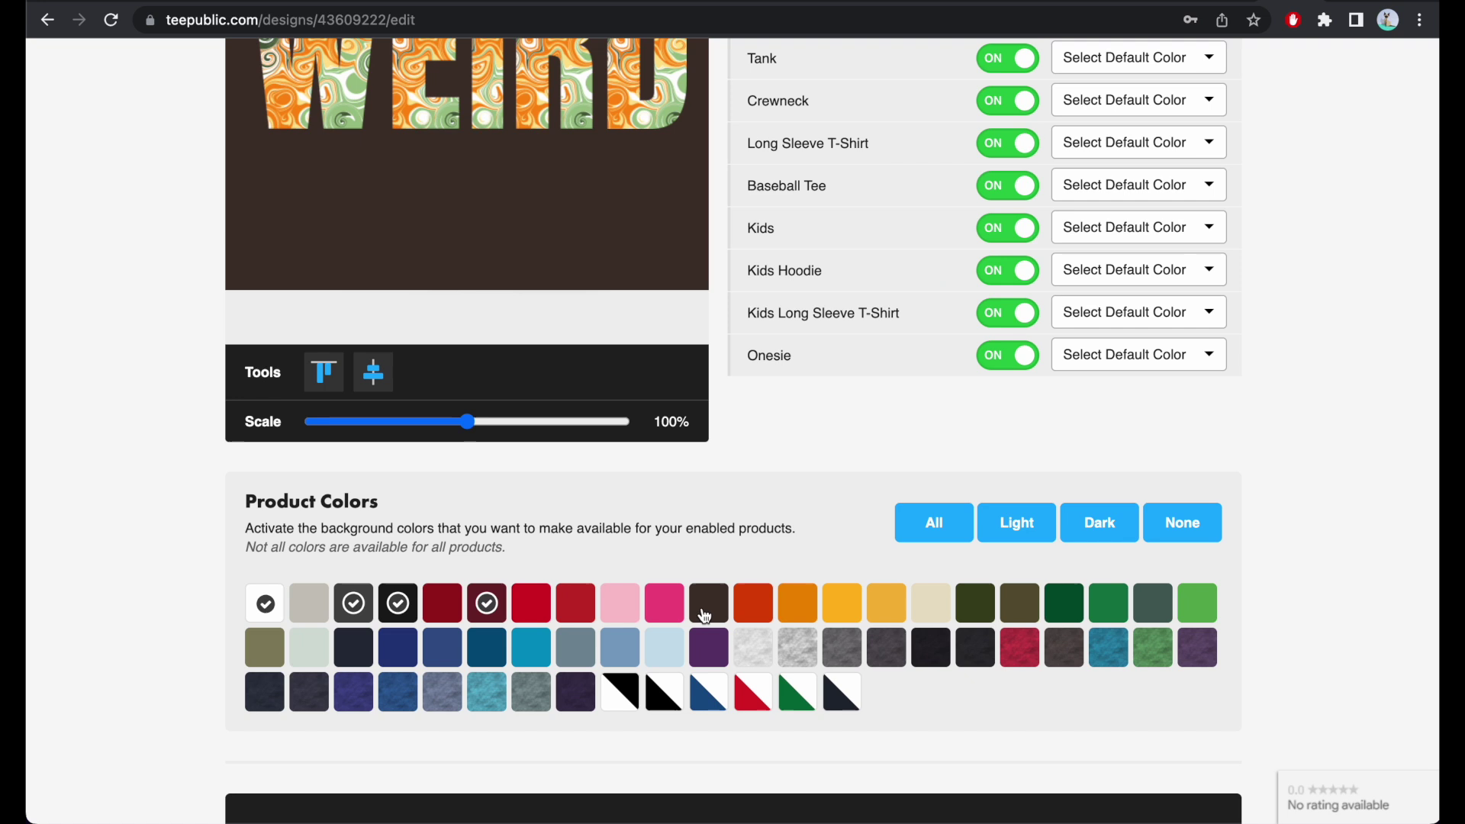
click(704, 616)
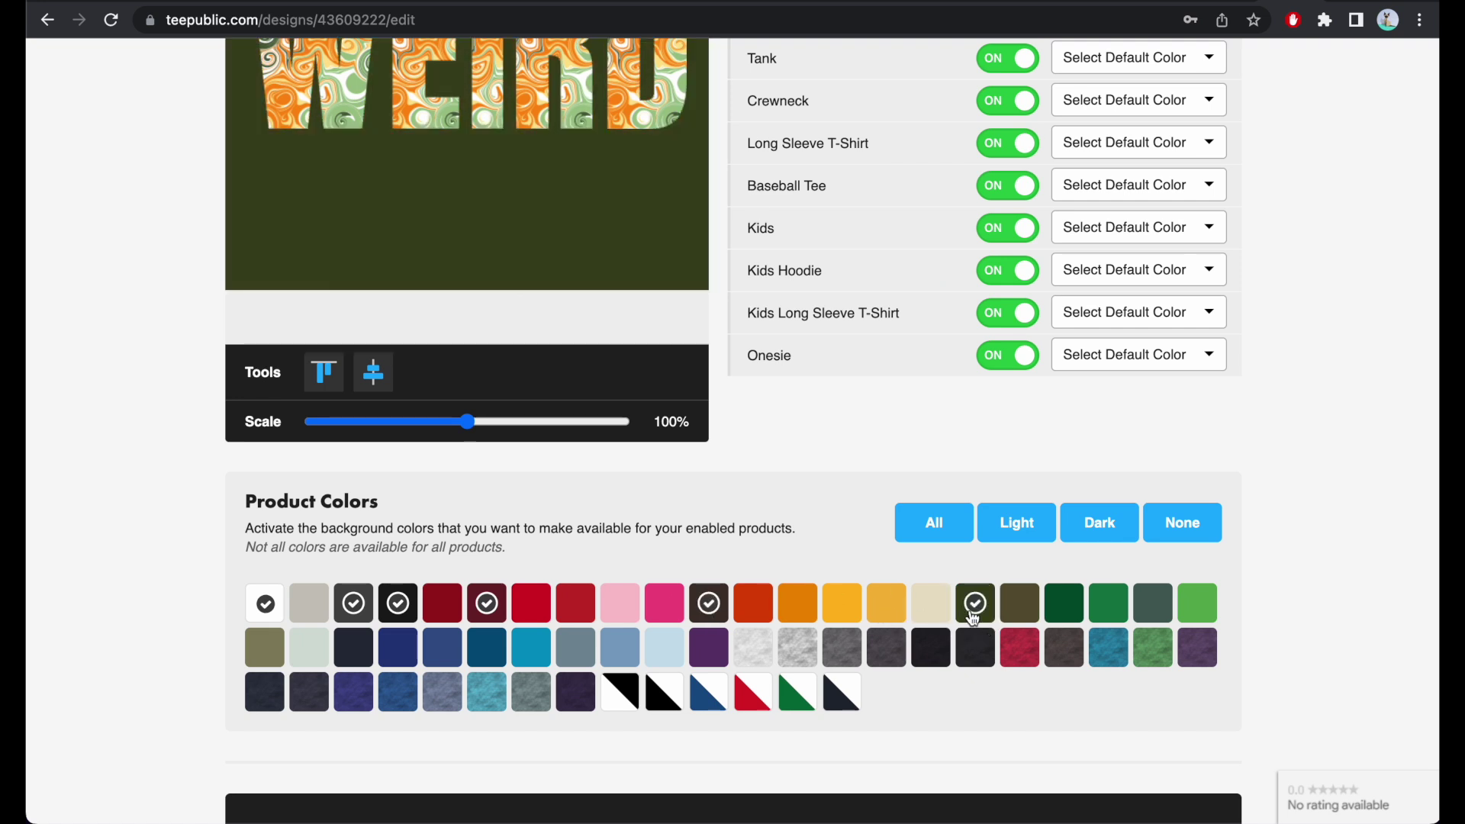
scroll(1083, 603, down, 1)
scroll(1114, 580, up, 2)
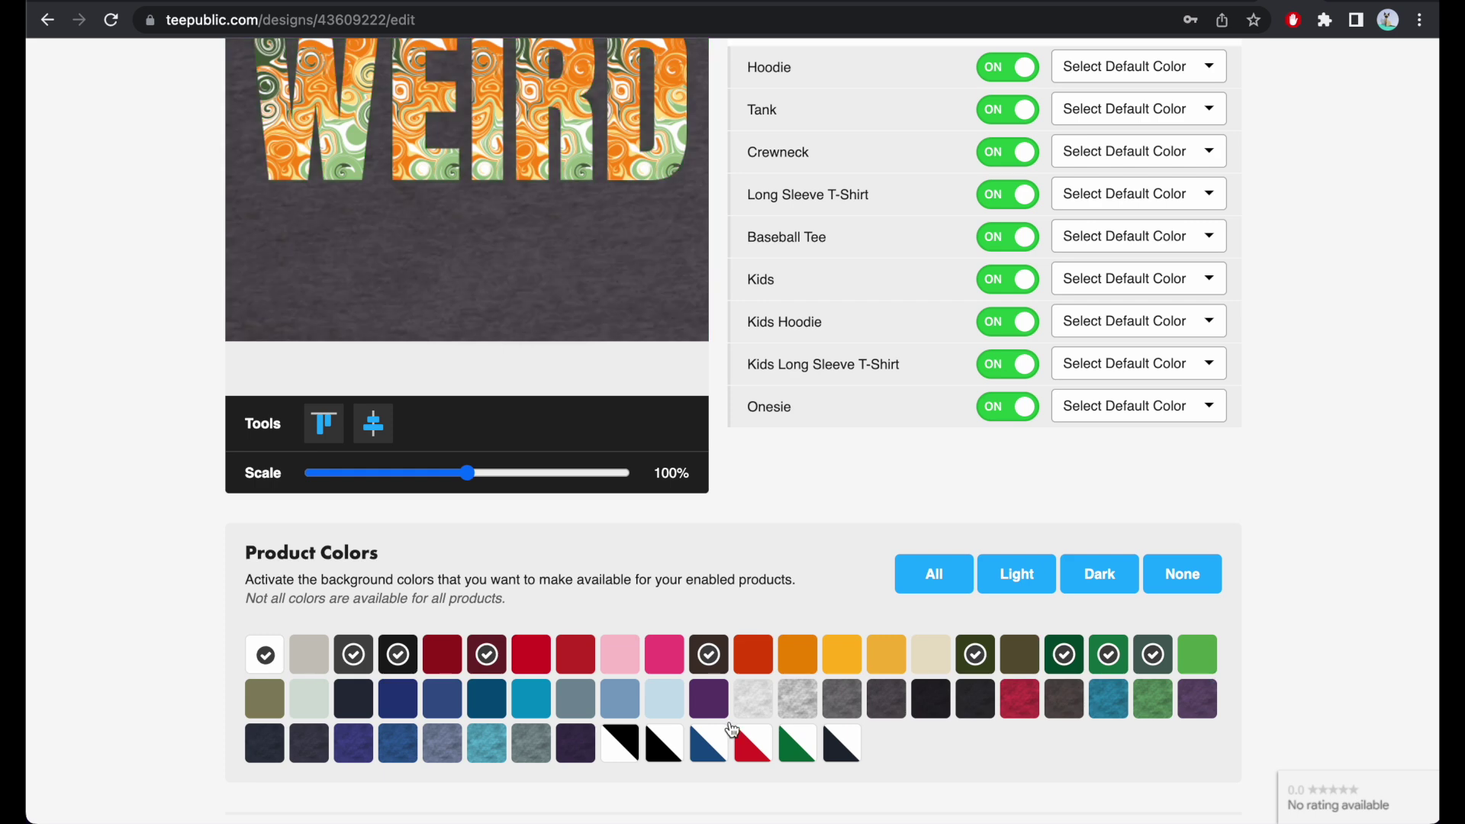
- Enable navy, dark navy, purple, the heather shades and the two-tone colours
click(347, 713)
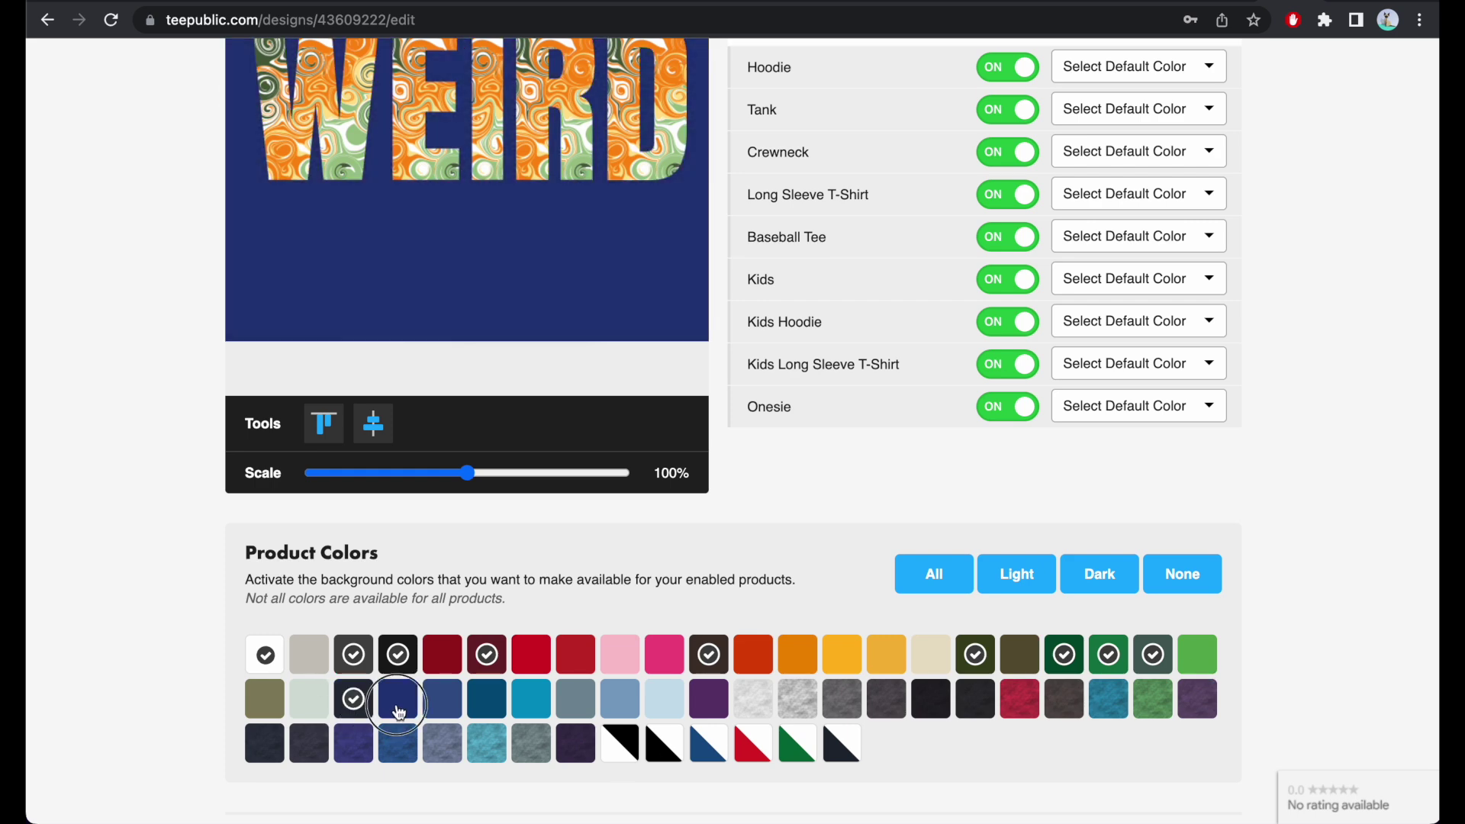
click(399, 711)
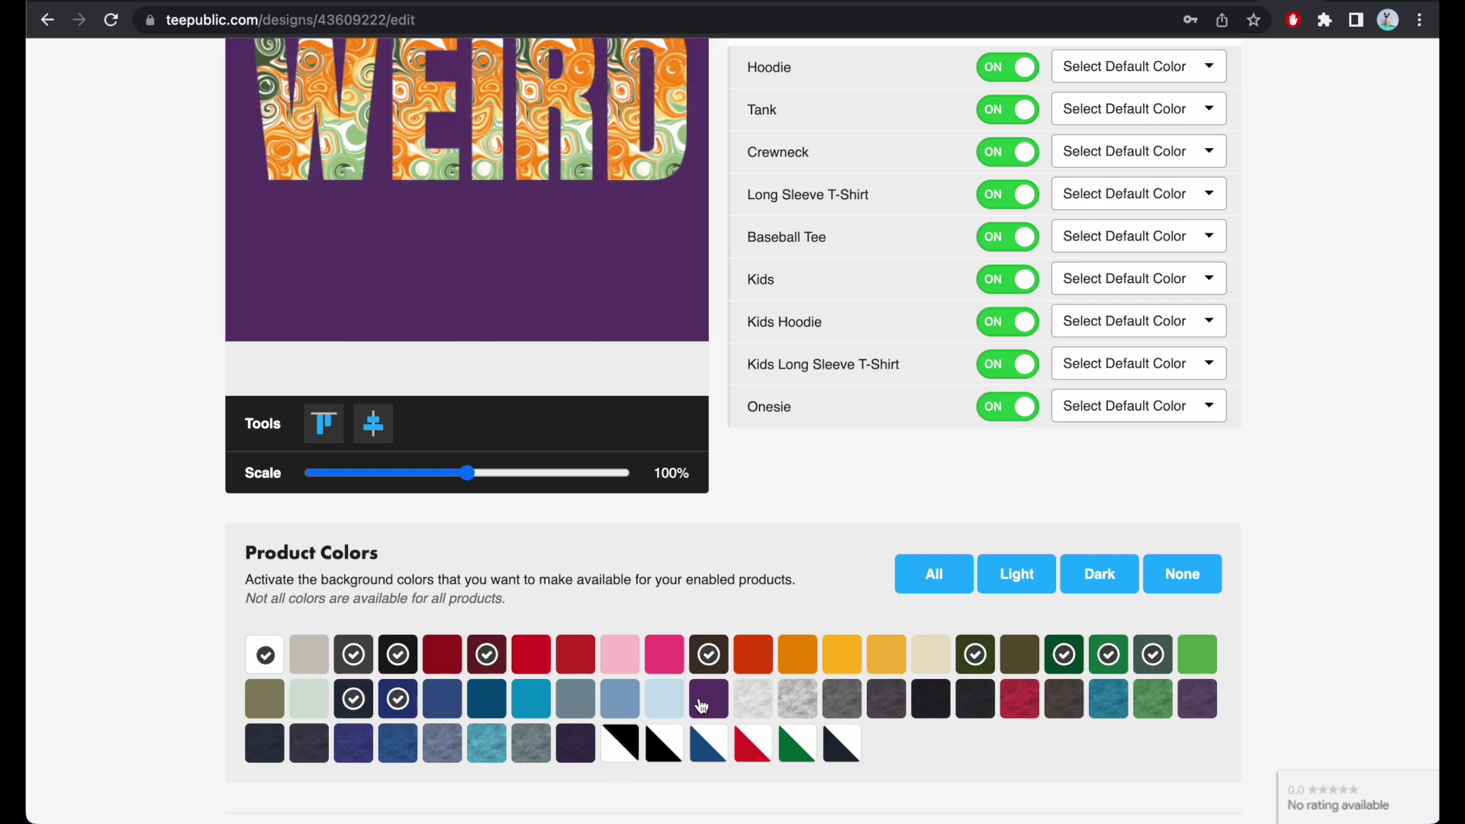
click(703, 706)
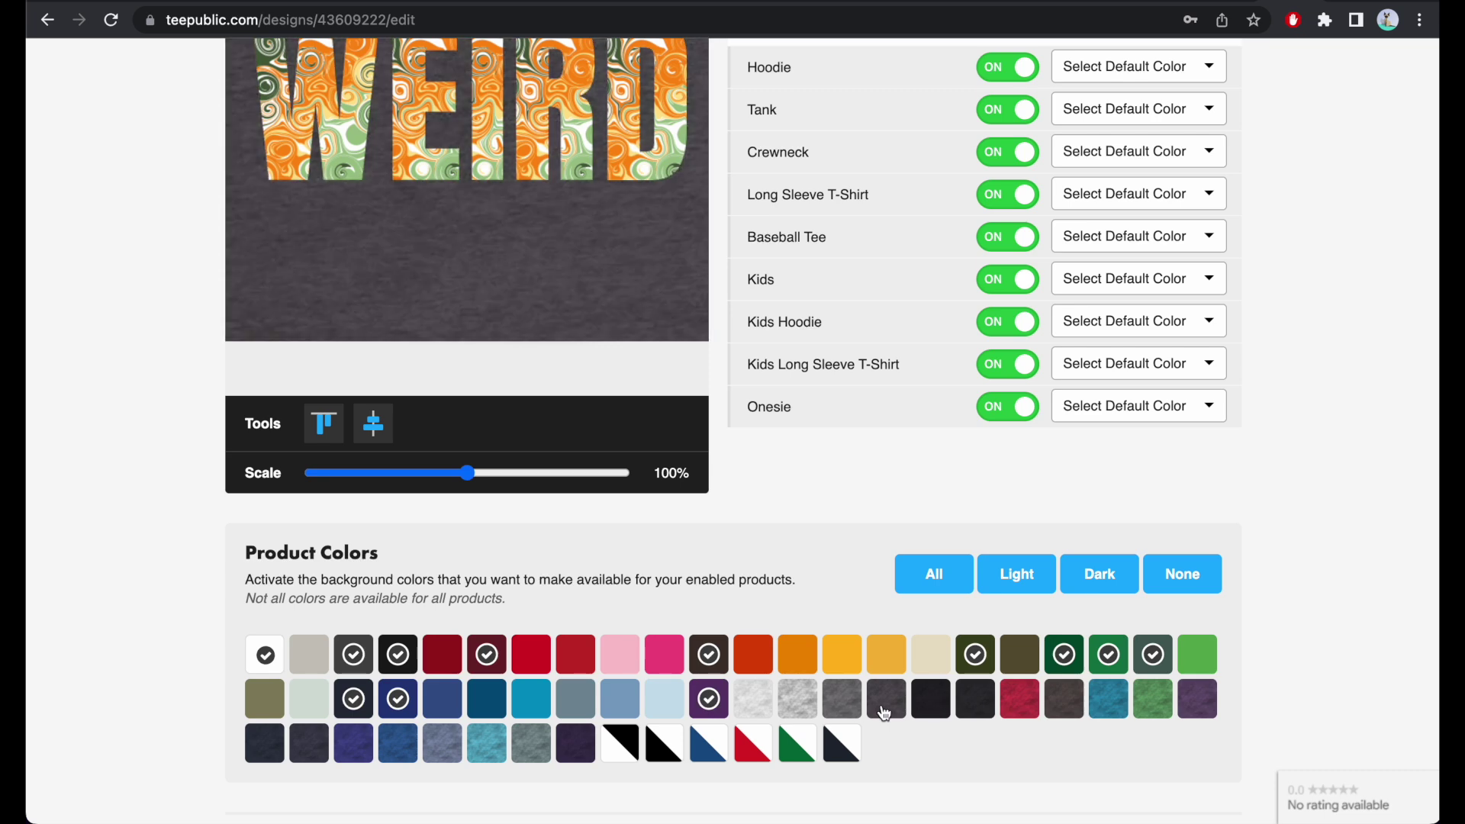
click(925, 709)
click(973, 703)
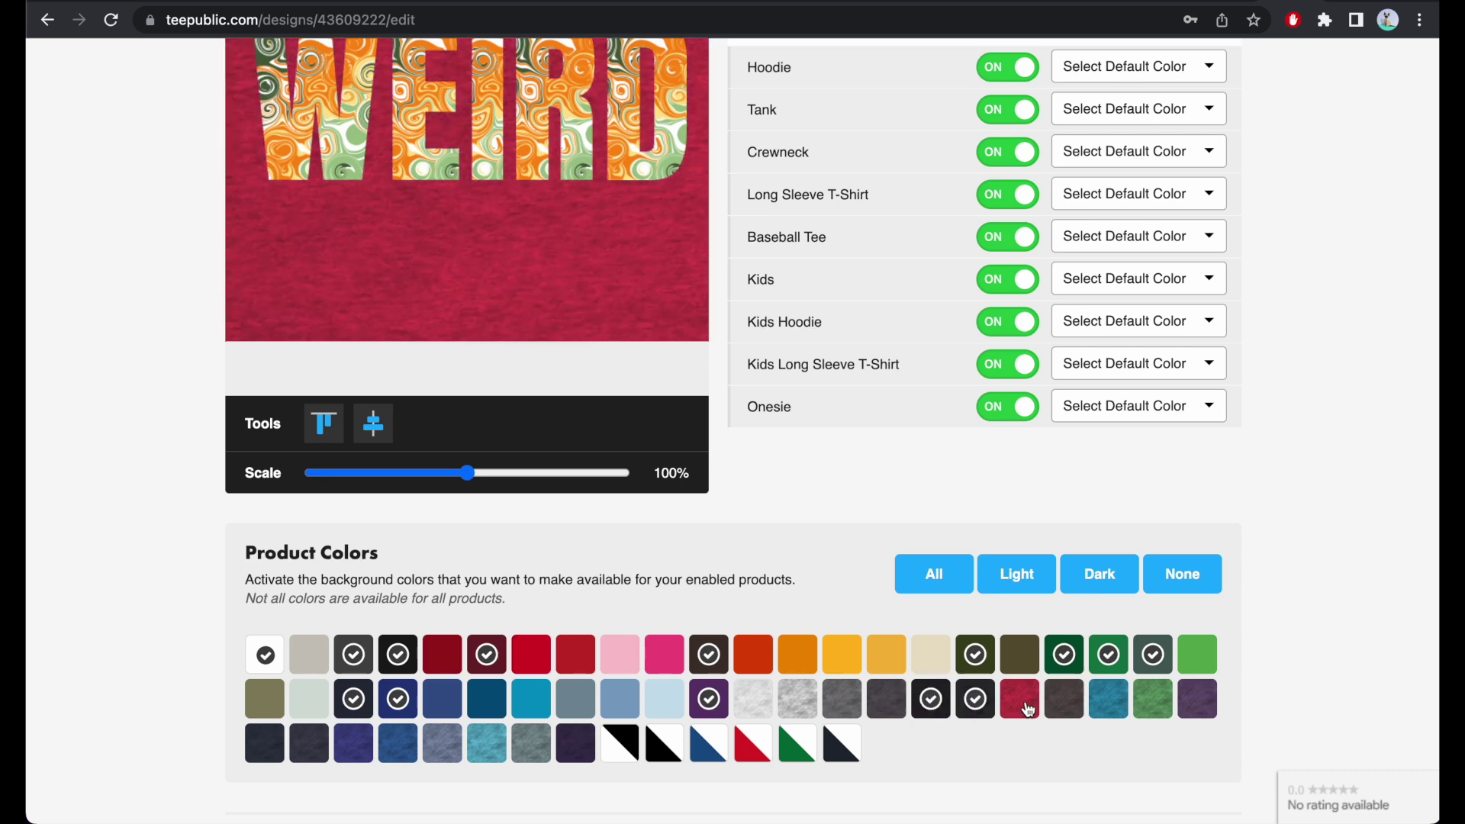
click(1068, 706)
click(1200, 719)
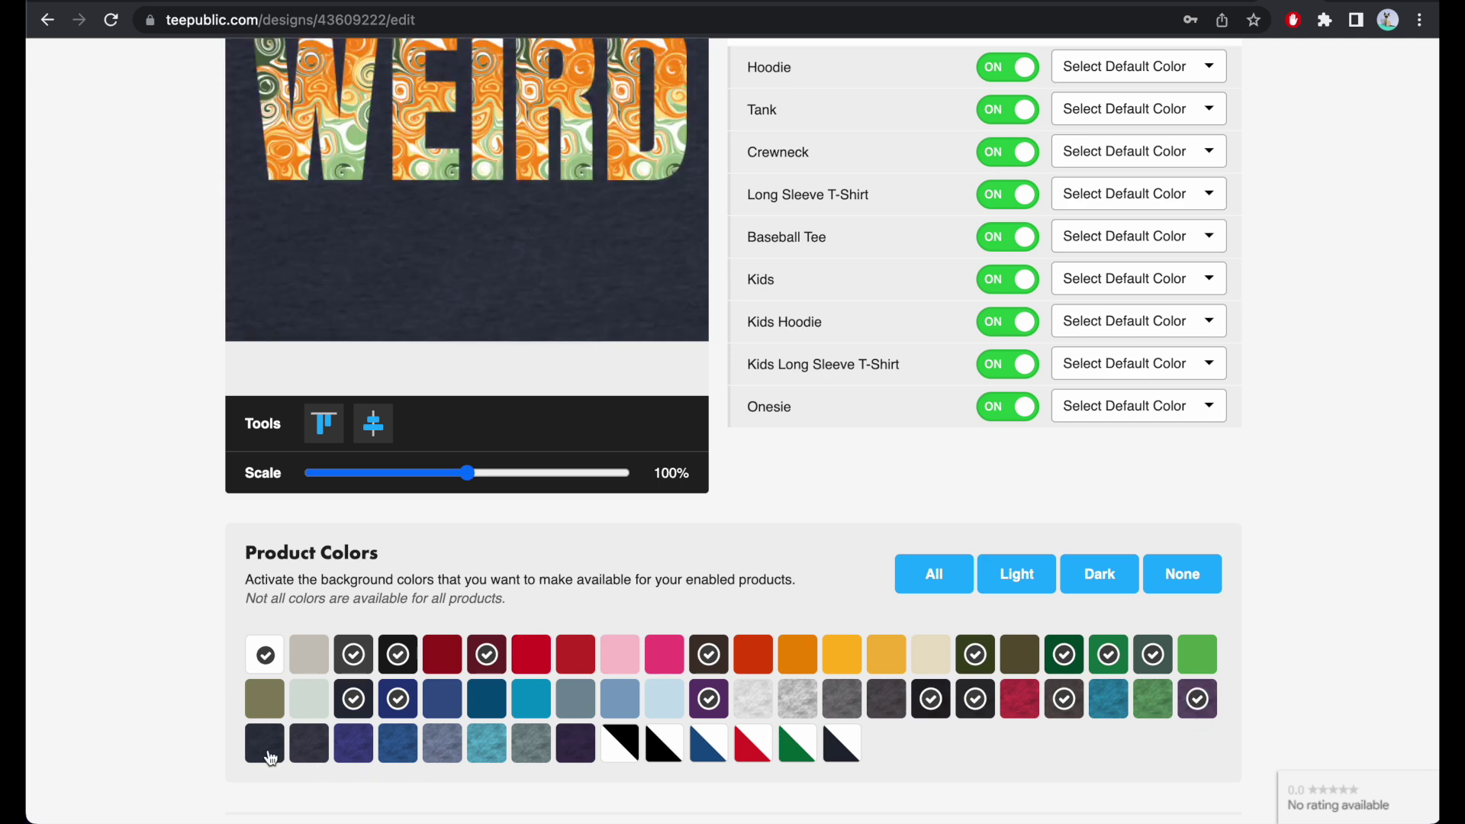
click(268, 752)
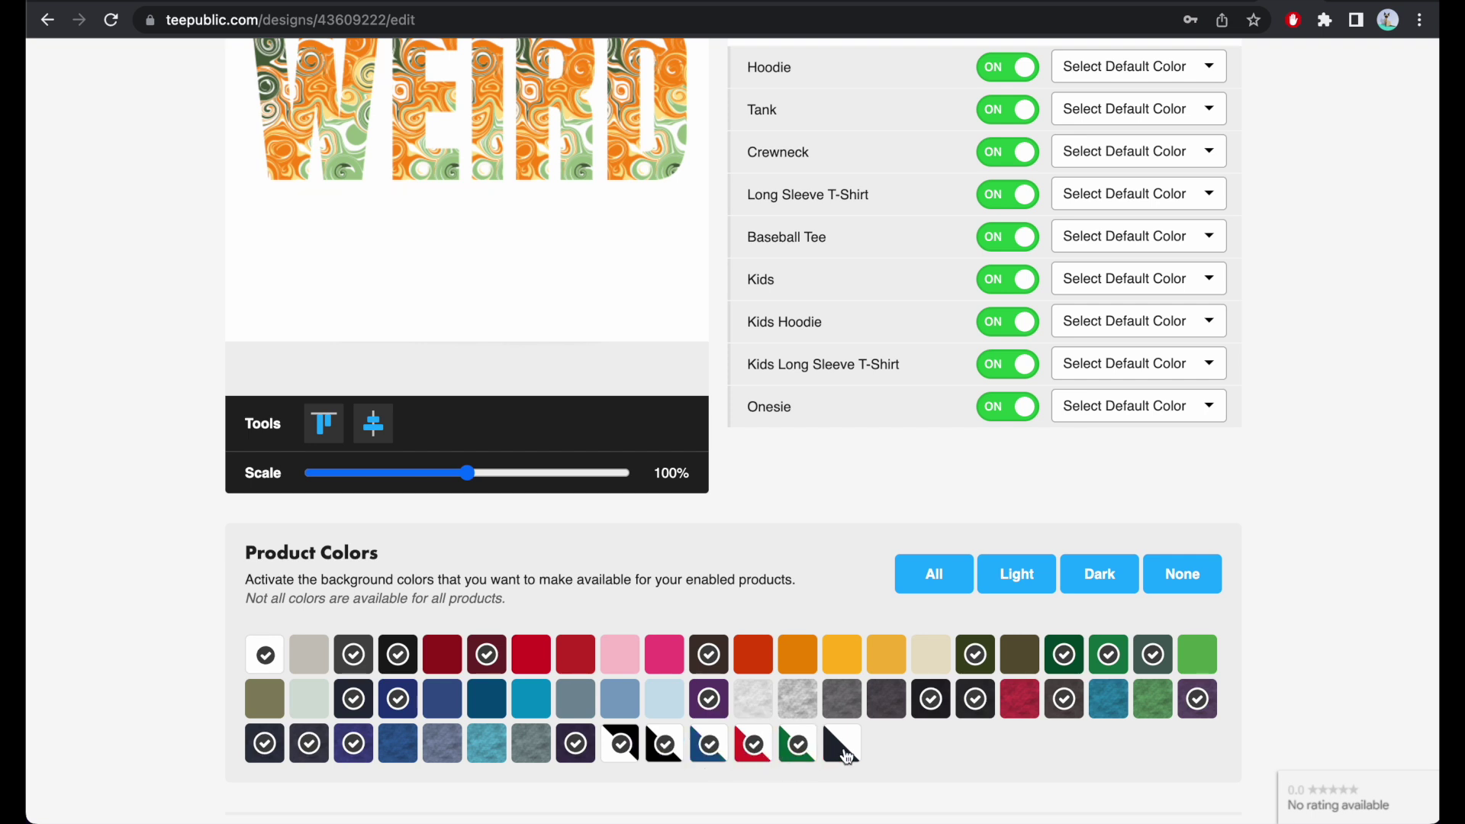
click(847, 756)
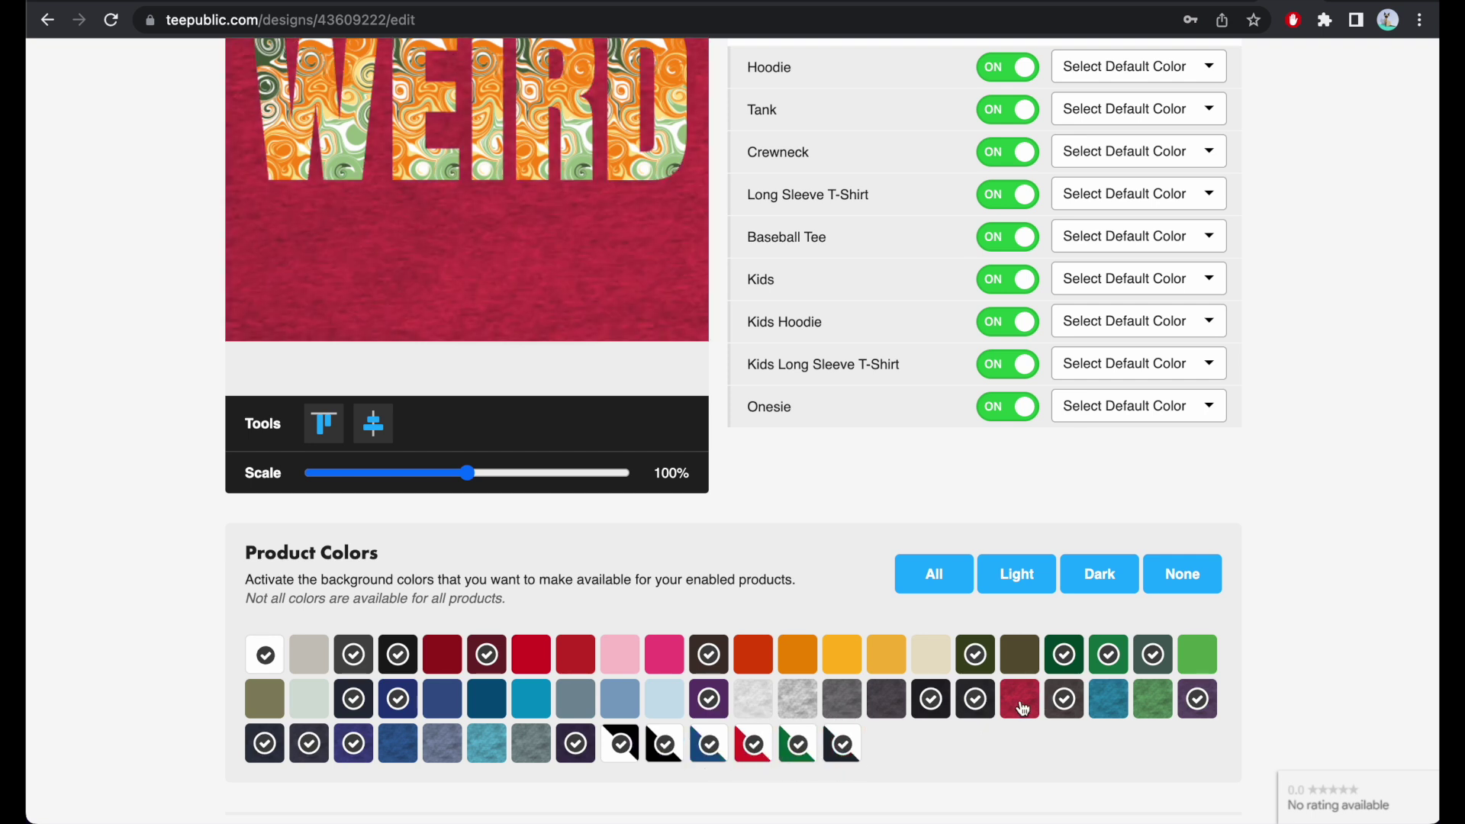
scroll(1023, 710, up, 6)
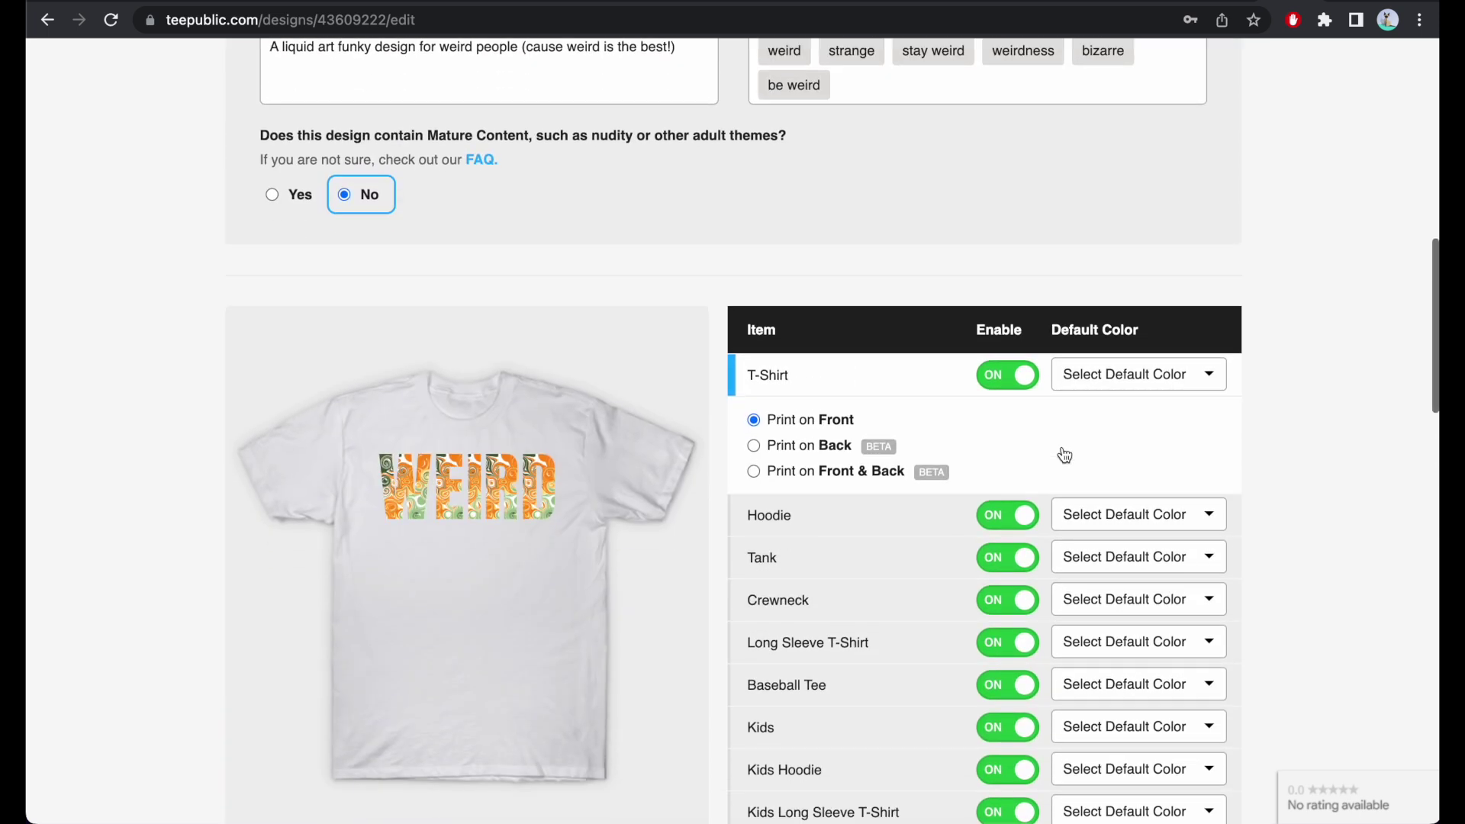
- Set the T-Shirt default colour to Asphalt and the Hoodie default colour to Black
scroll(1065, 456, down, 1)
click(1114, 306)
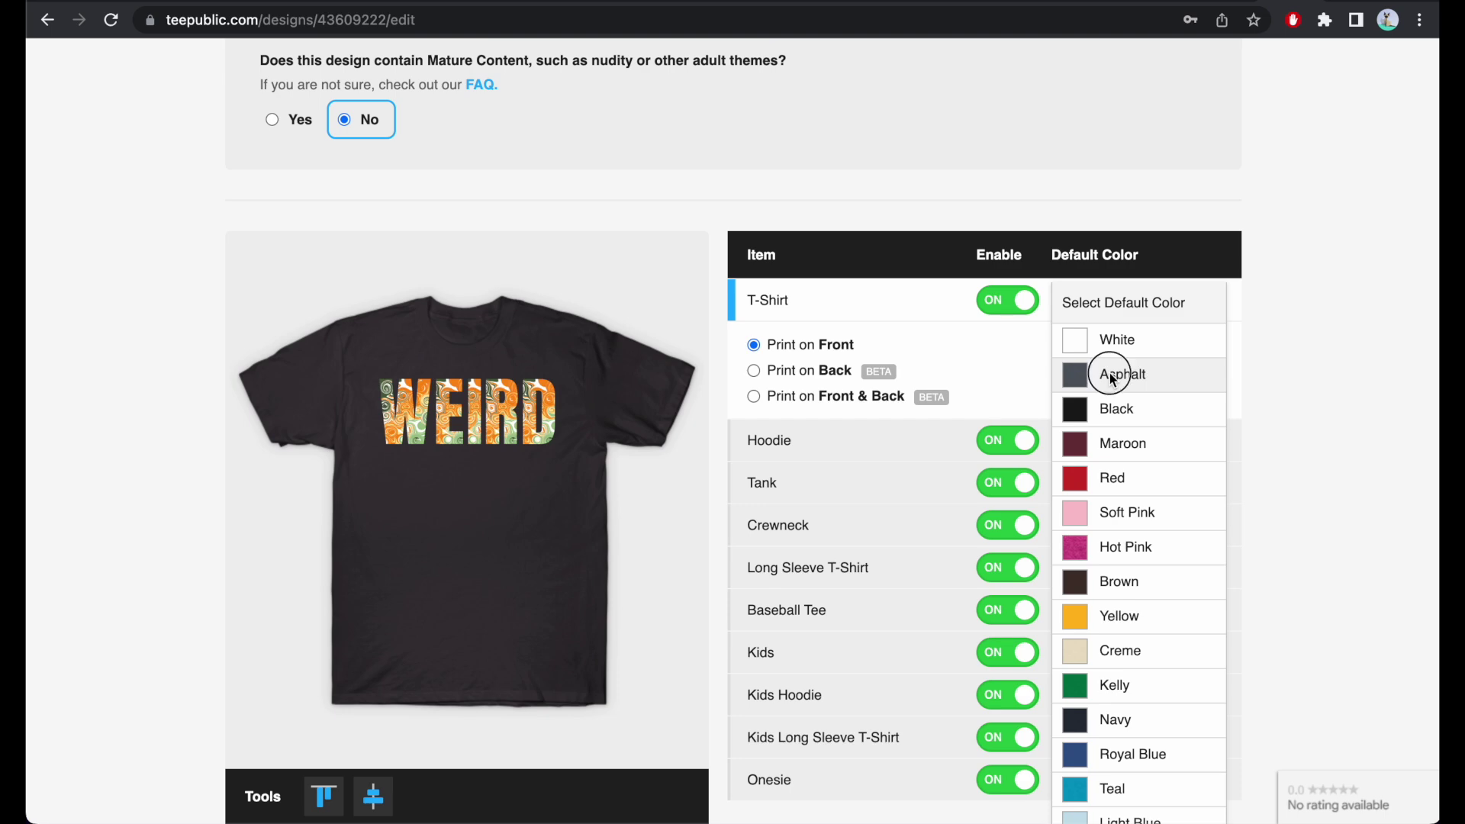
click(1113, 376)
scroll(918, 381, down, 9)
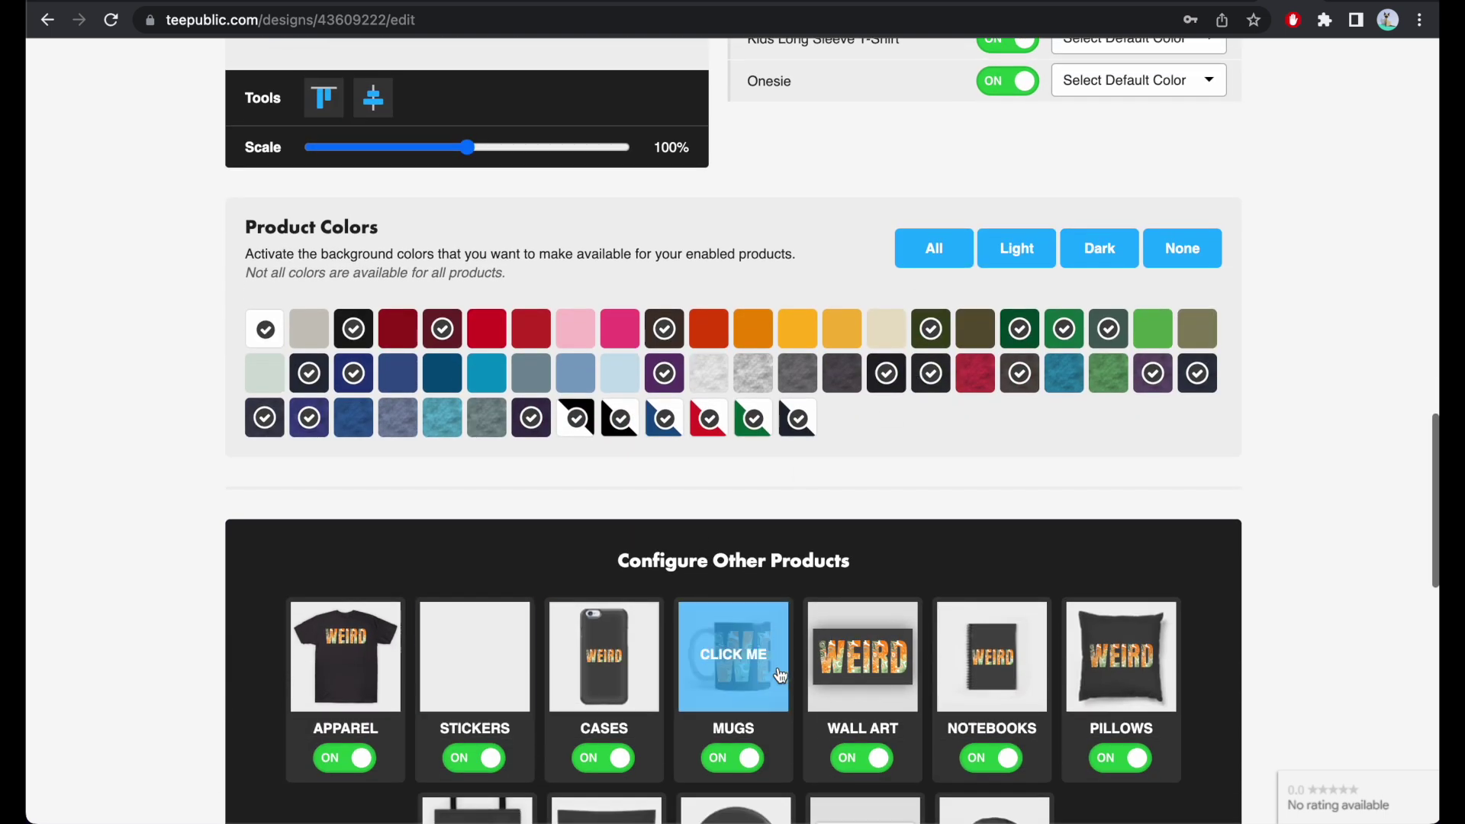
scroll(870, 656, up, 7)
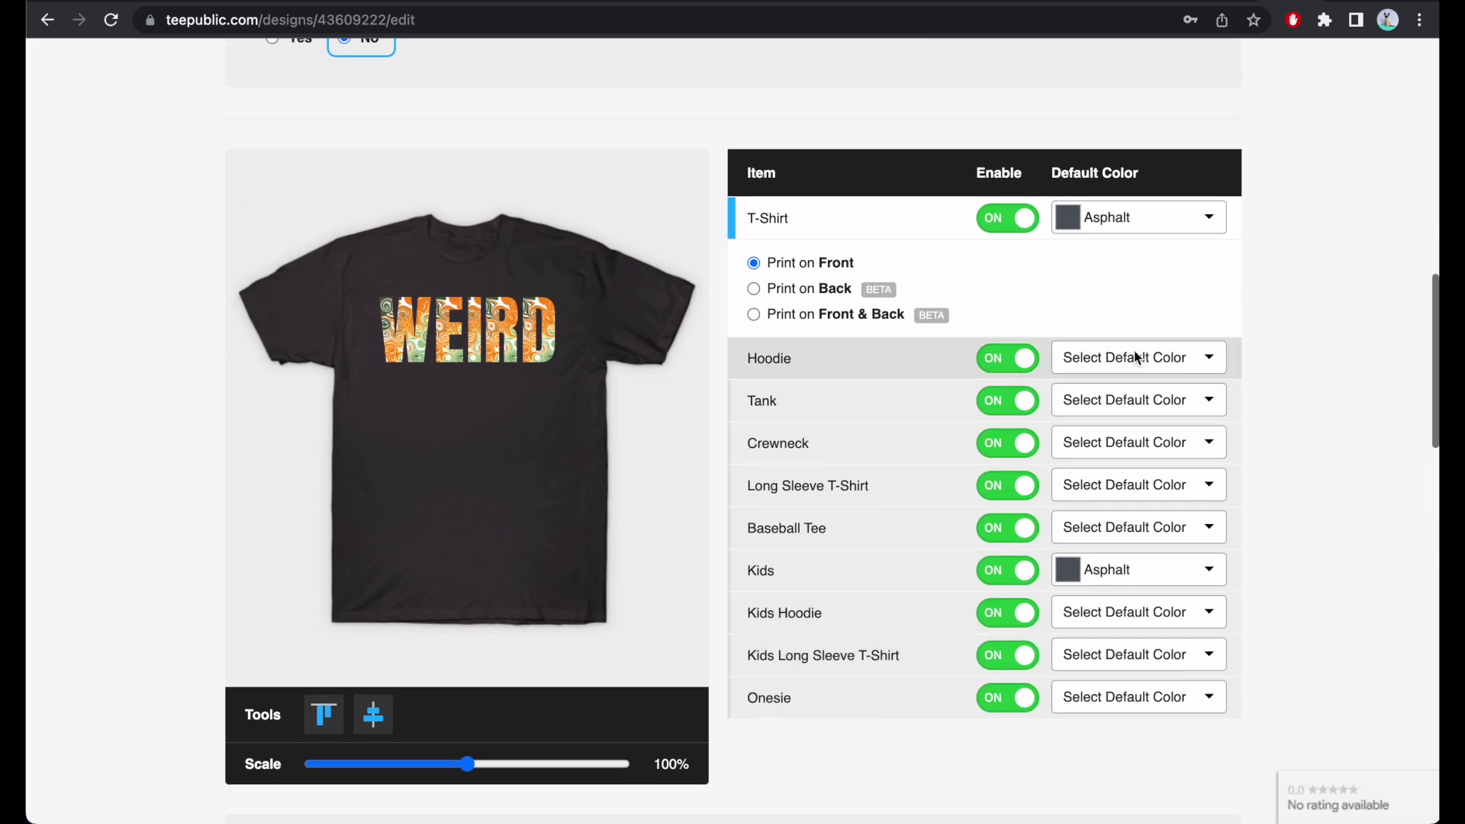
click(1115, 363)
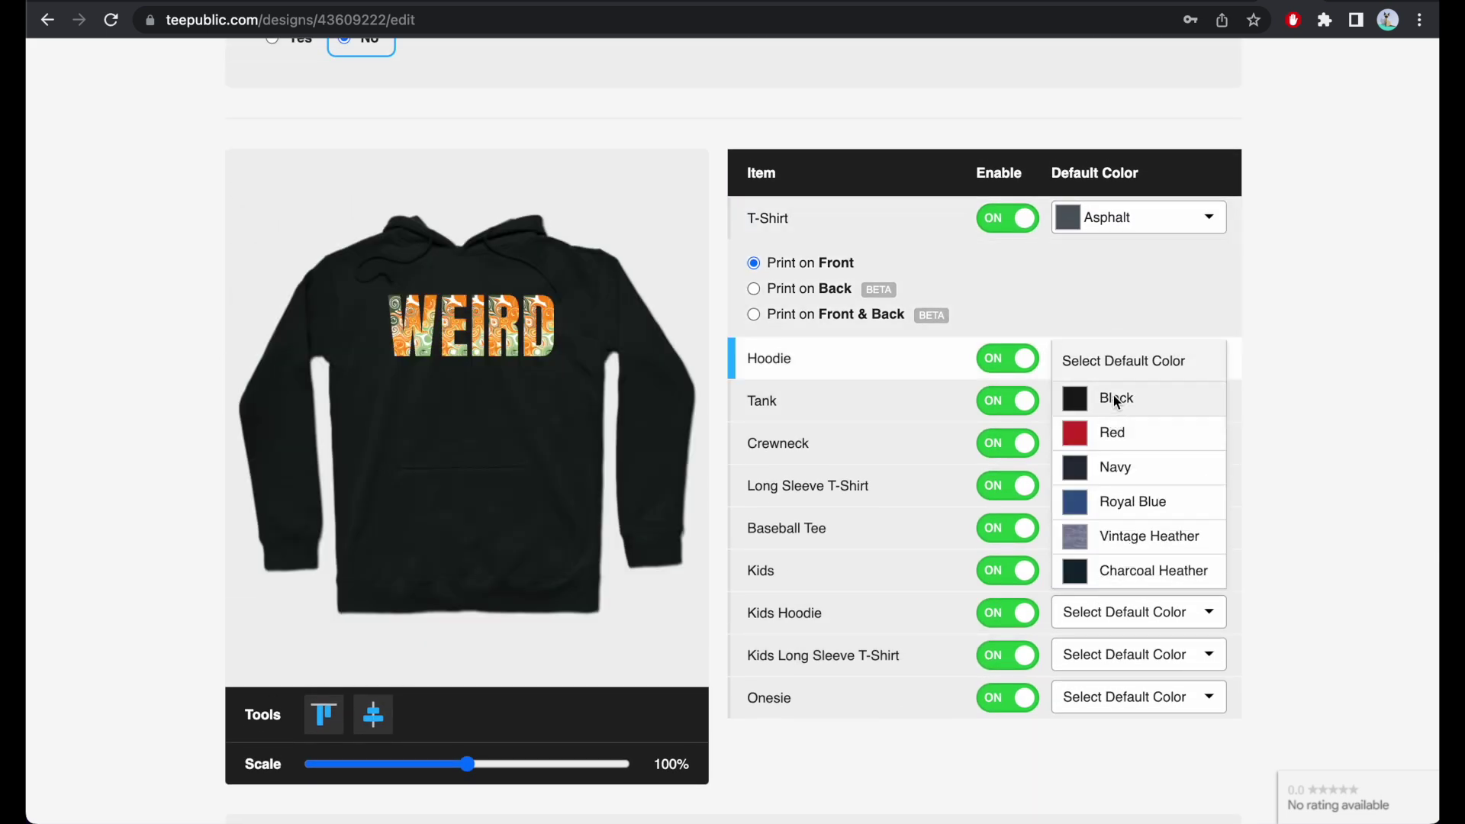
click(1114, 397)
- Set the Baseball Tee default colour to White/Black
click(1101, 527)
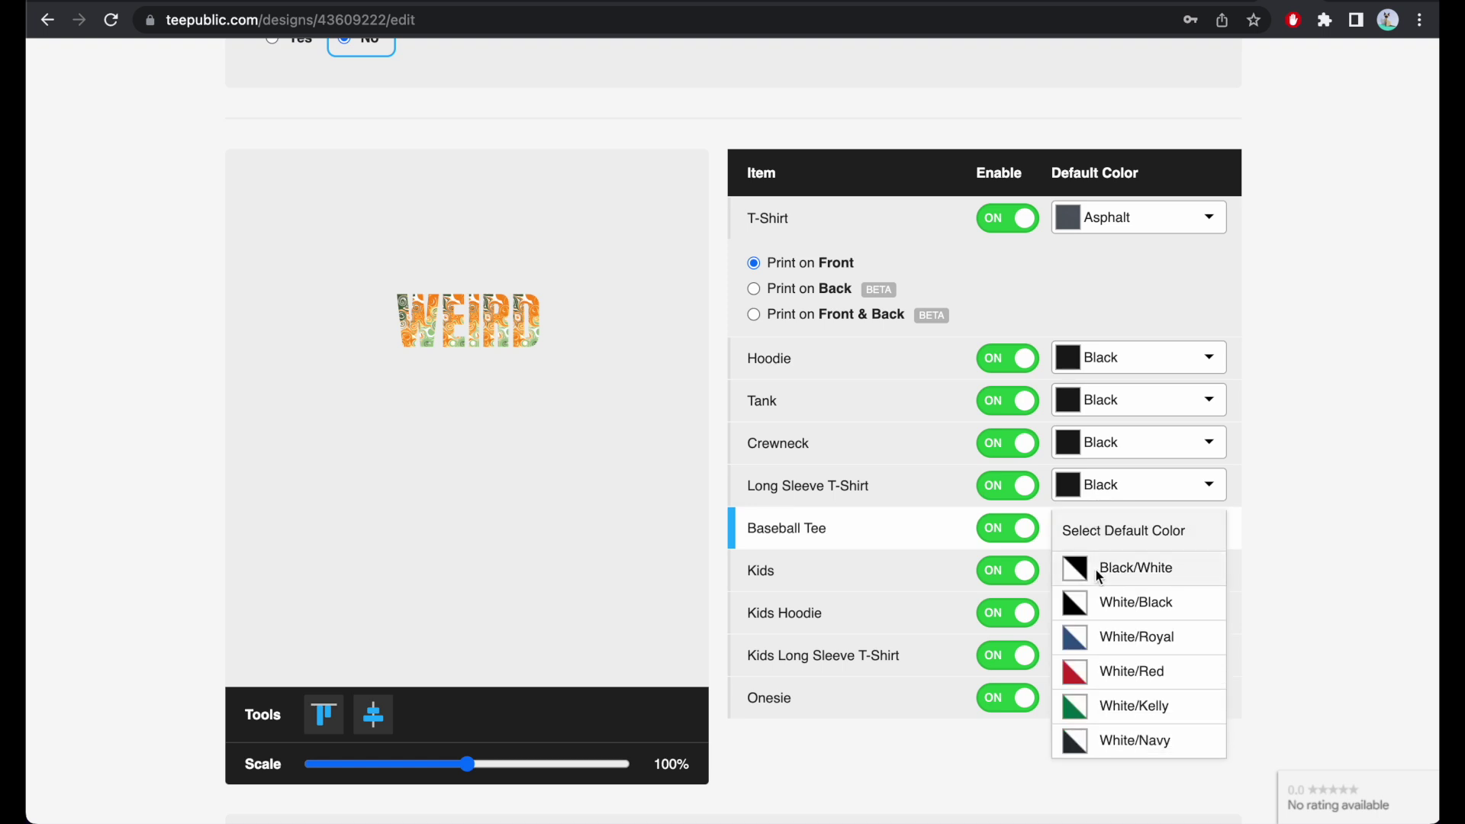
click(1087, 568)
click(1112, 528)
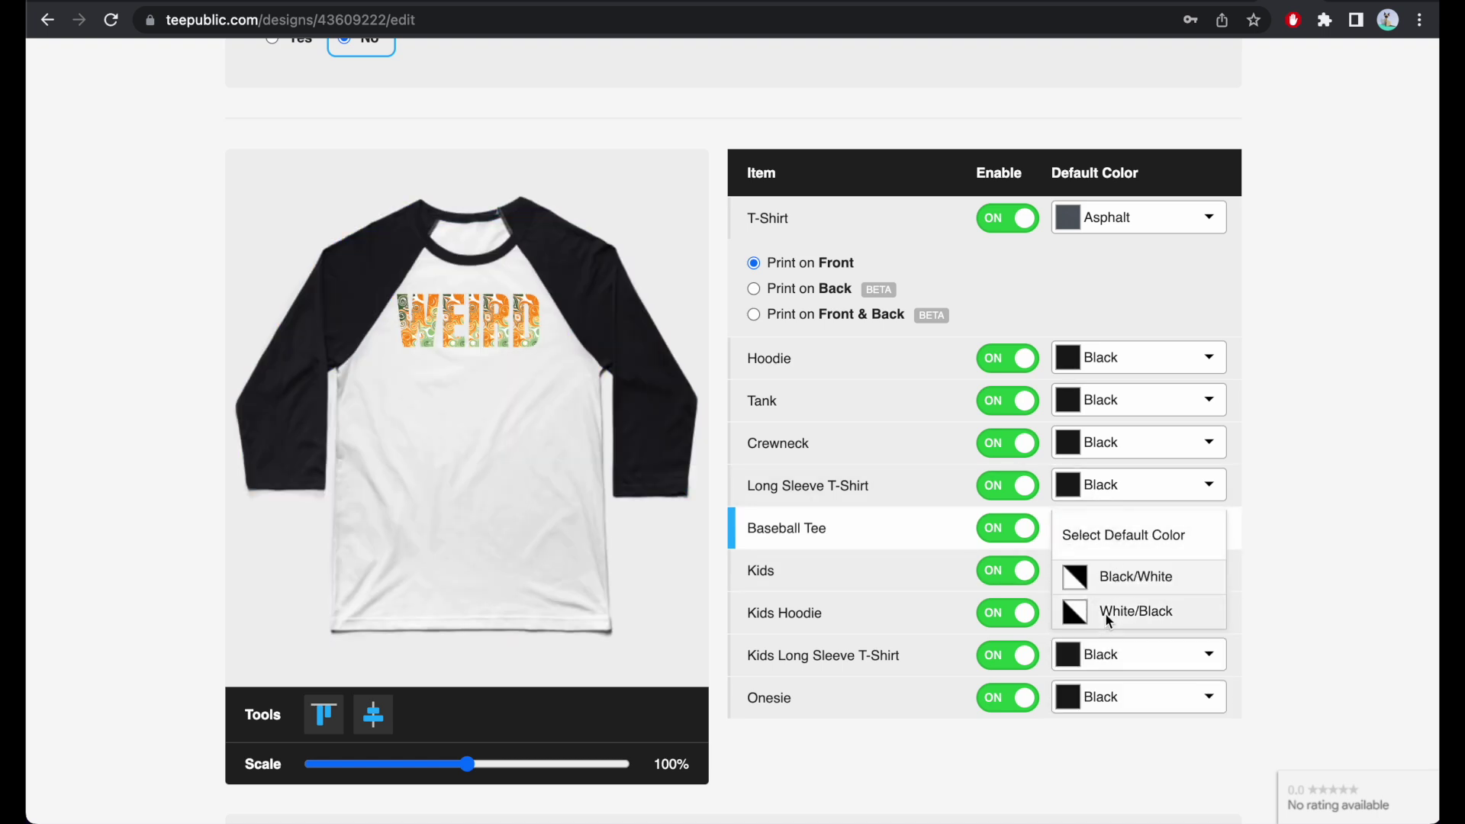
click(1129, 611)
scroll(524, 332, down, 6)
scroll(525, 332, down, 5)
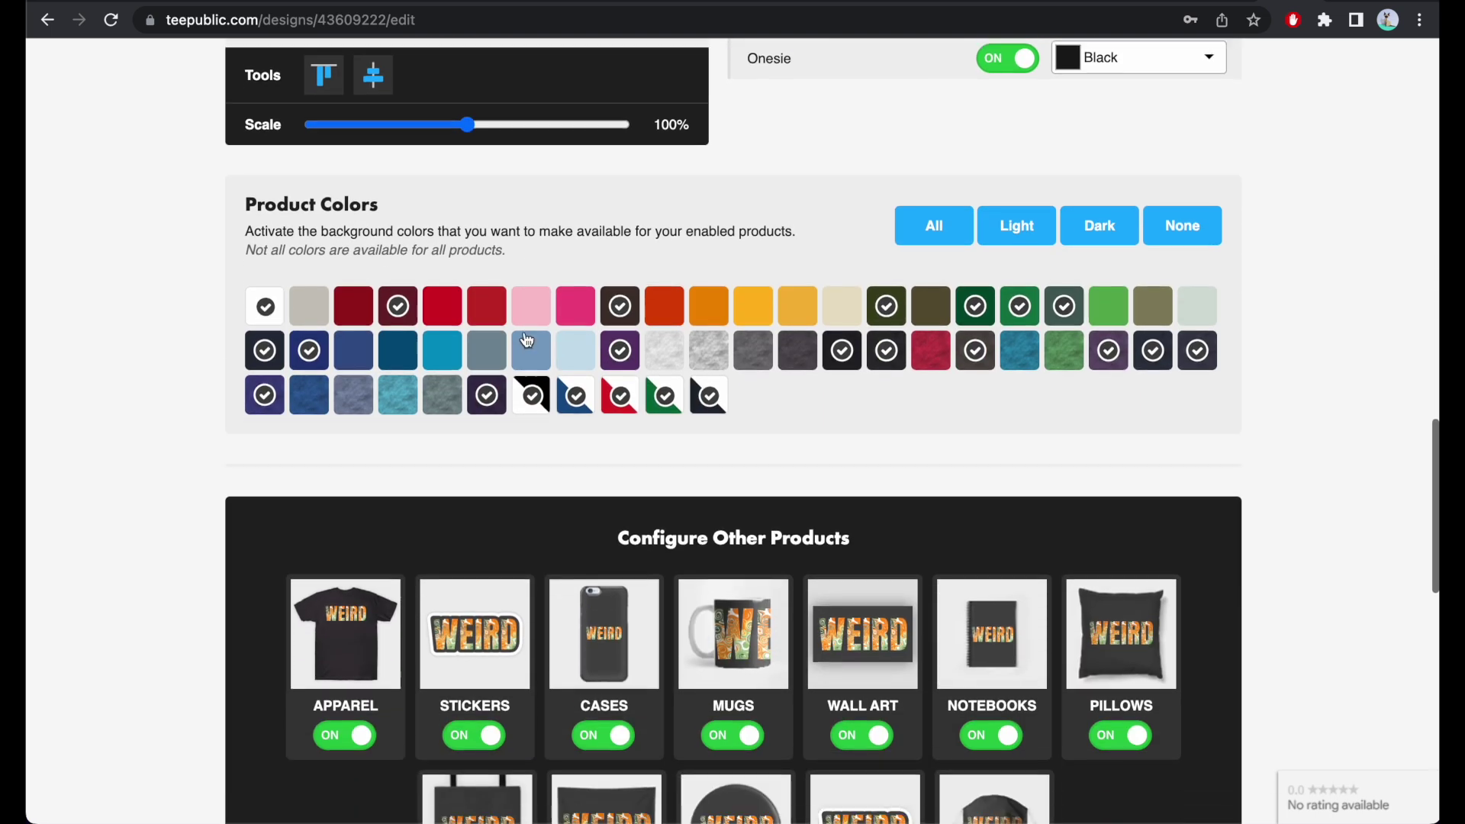
- Give the sticker a black background, keeping the die-cut design with background colour
click(496, 493)
scroll(655, 485, up, 3)
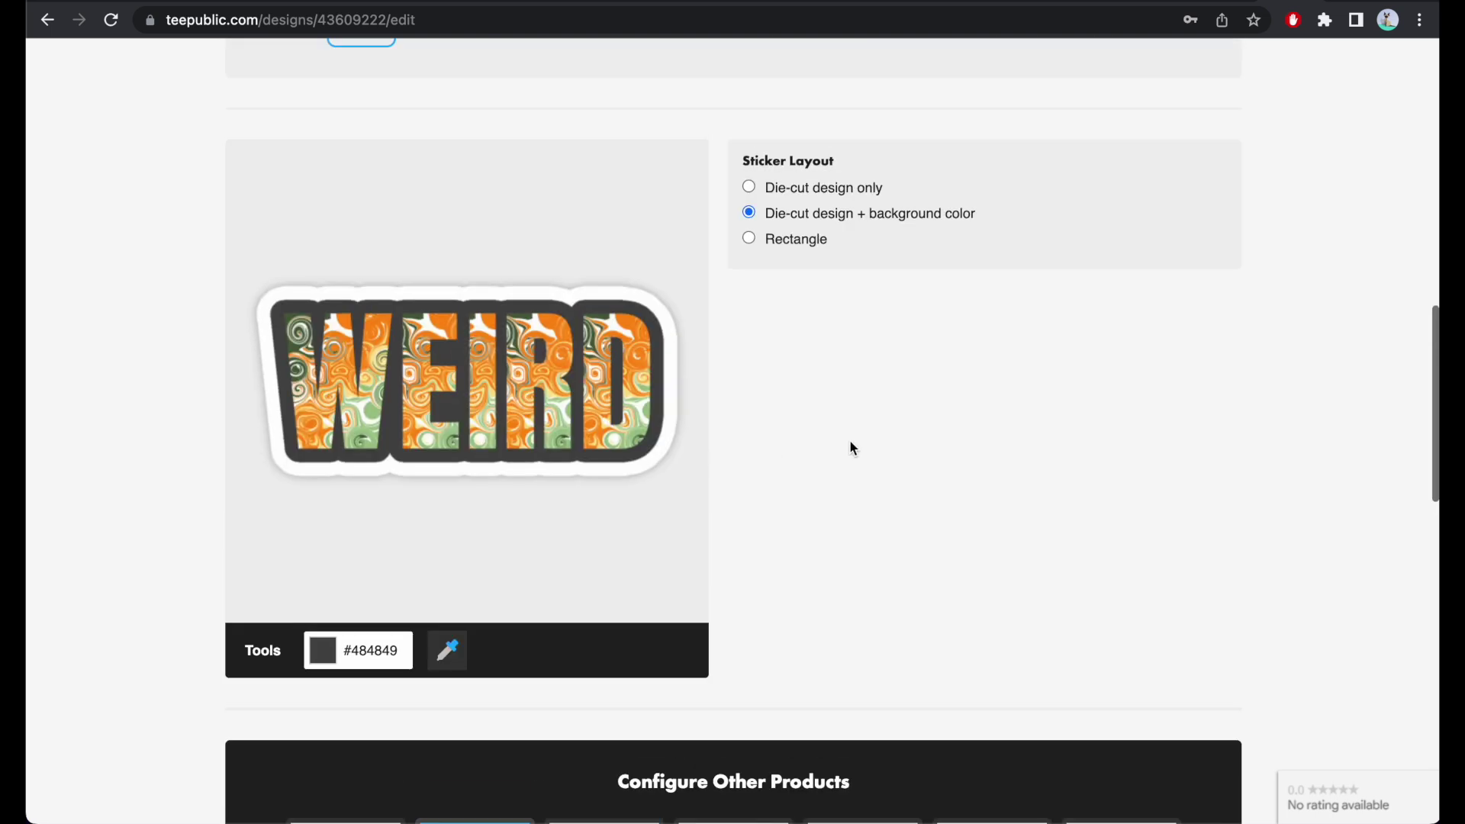
click(373, 653)
drag(313, 791, 309, 821)
click(749, 188)
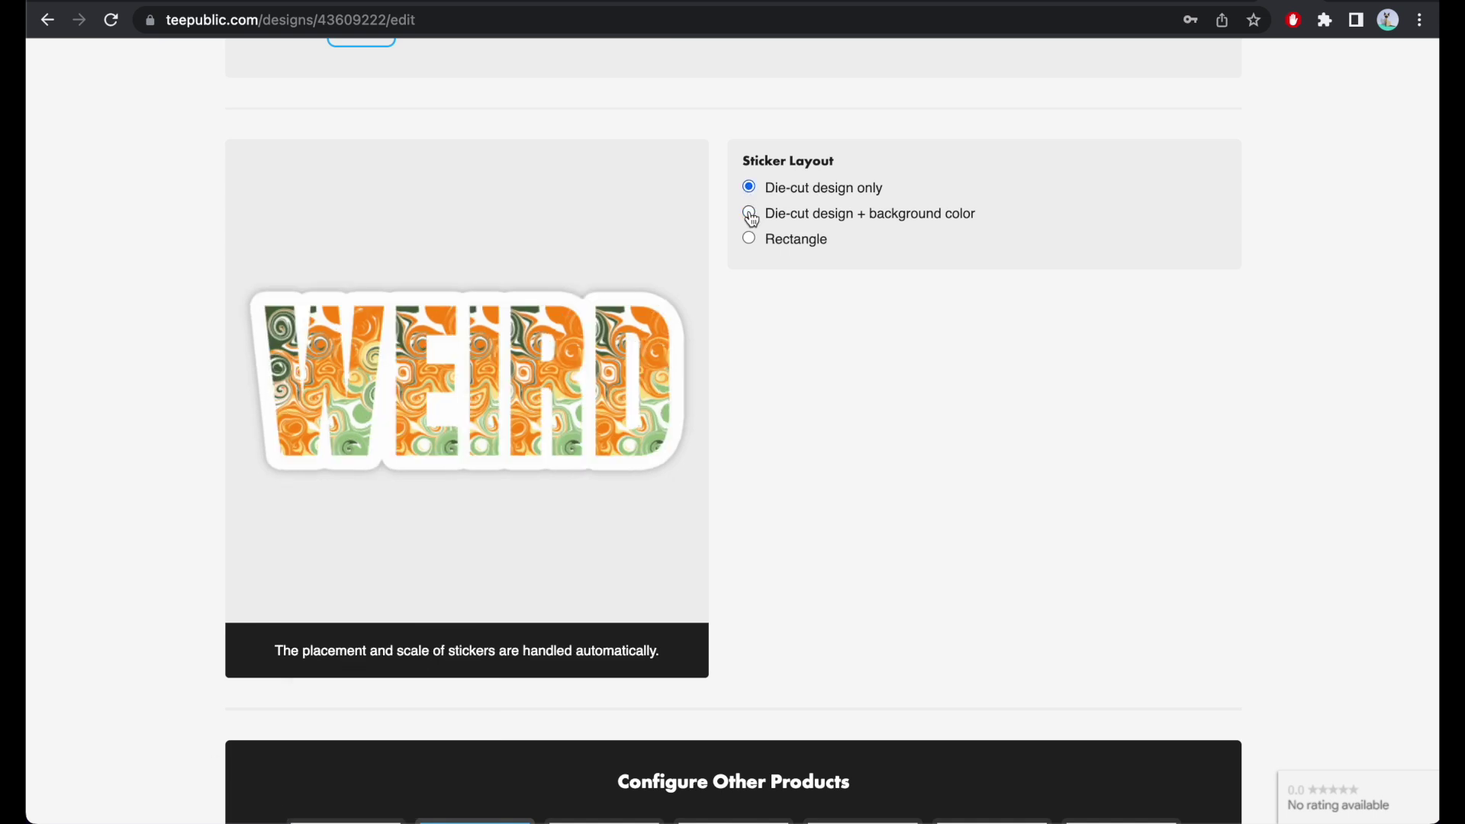
click(749, 213)
scroll(776, 358, down, 5)
- Rotate the phone-case design vertical, centre it on the case, and make the case black
click(622, 526)
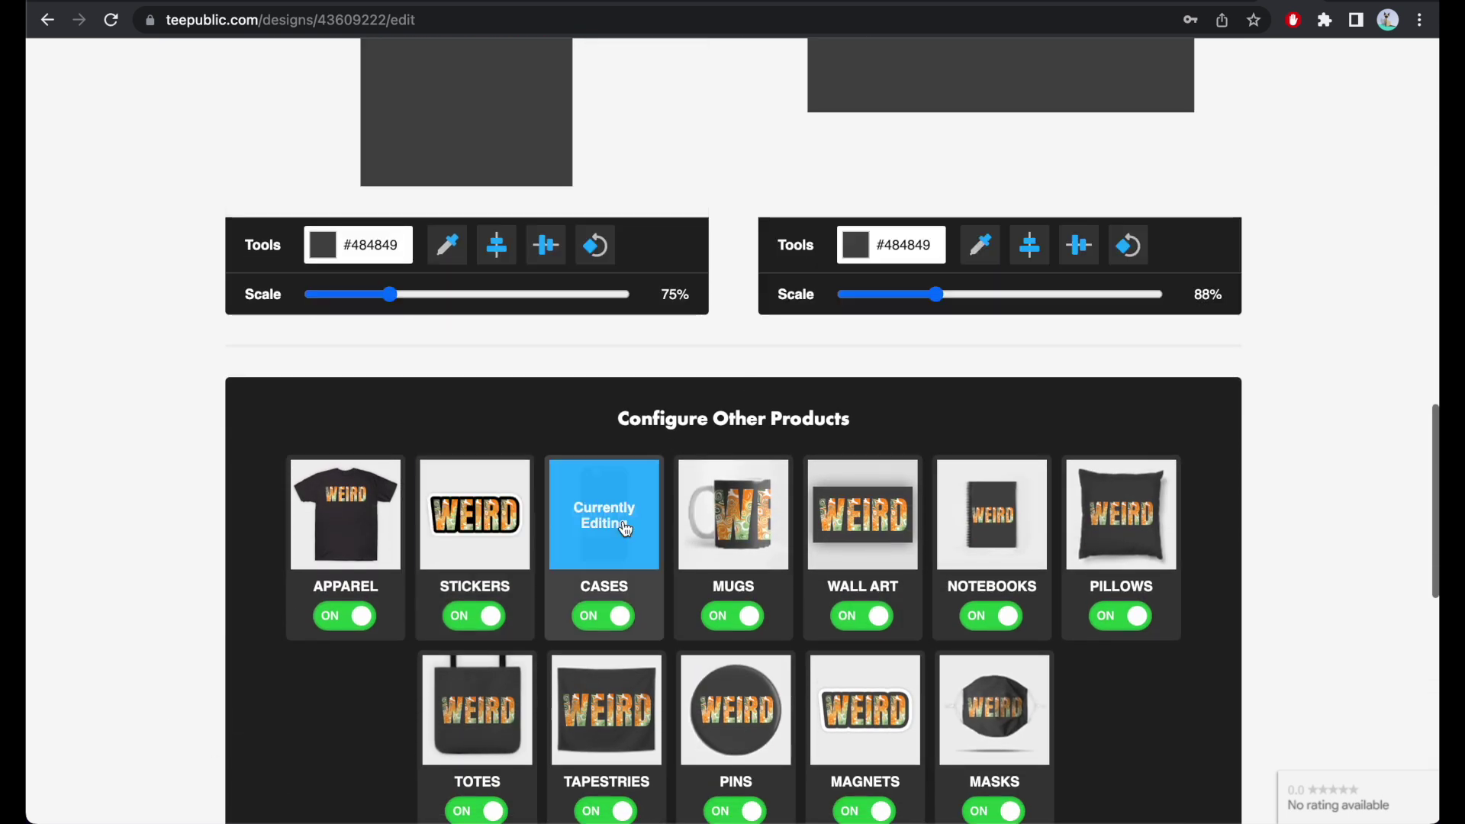
scroll(621, 527, up, 5)
click(597, 561)
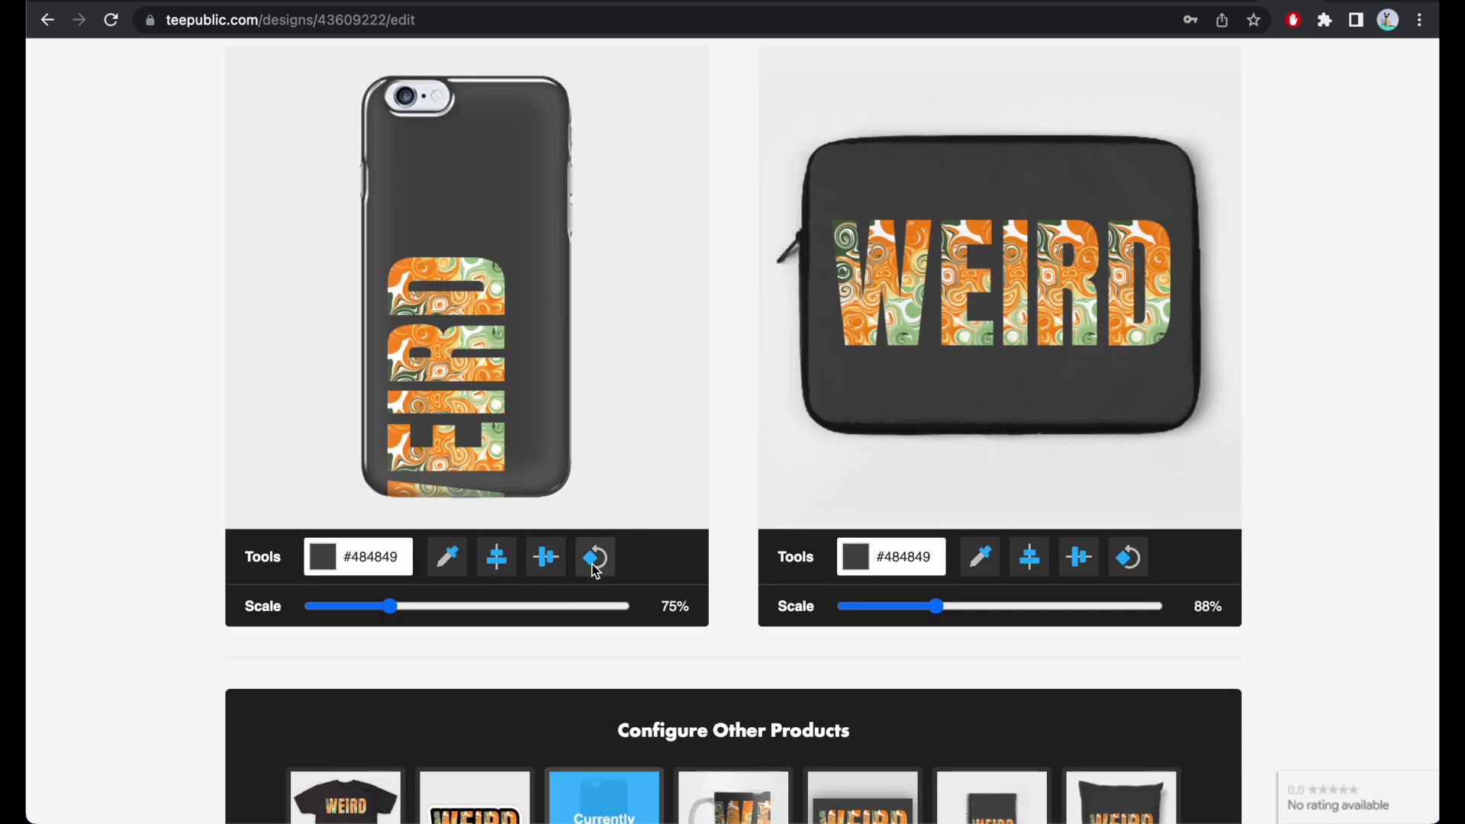
drag(461, 402, 479, 291)
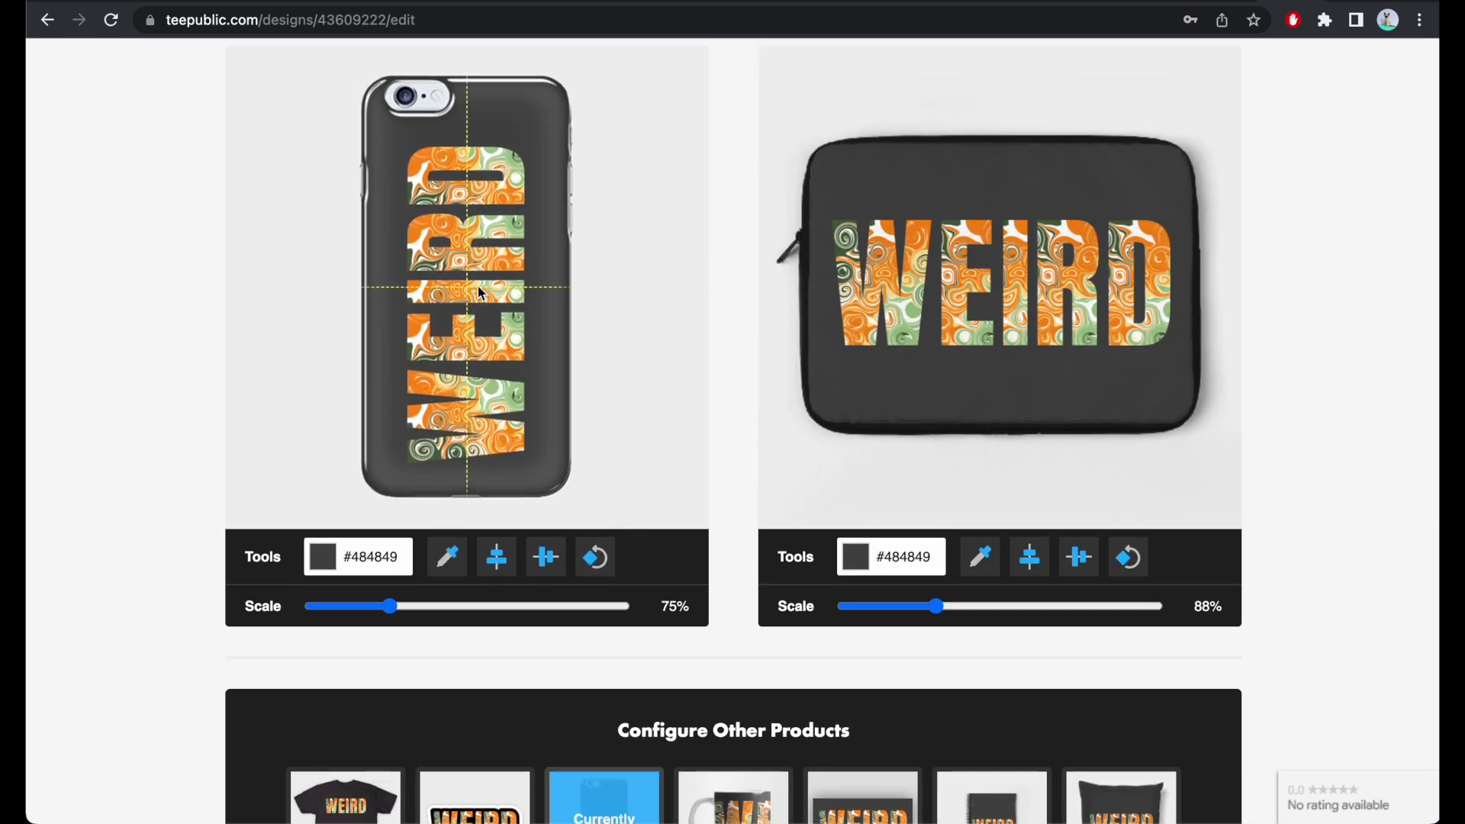
click(373, 543)
drag(311, 679, 275, 750)
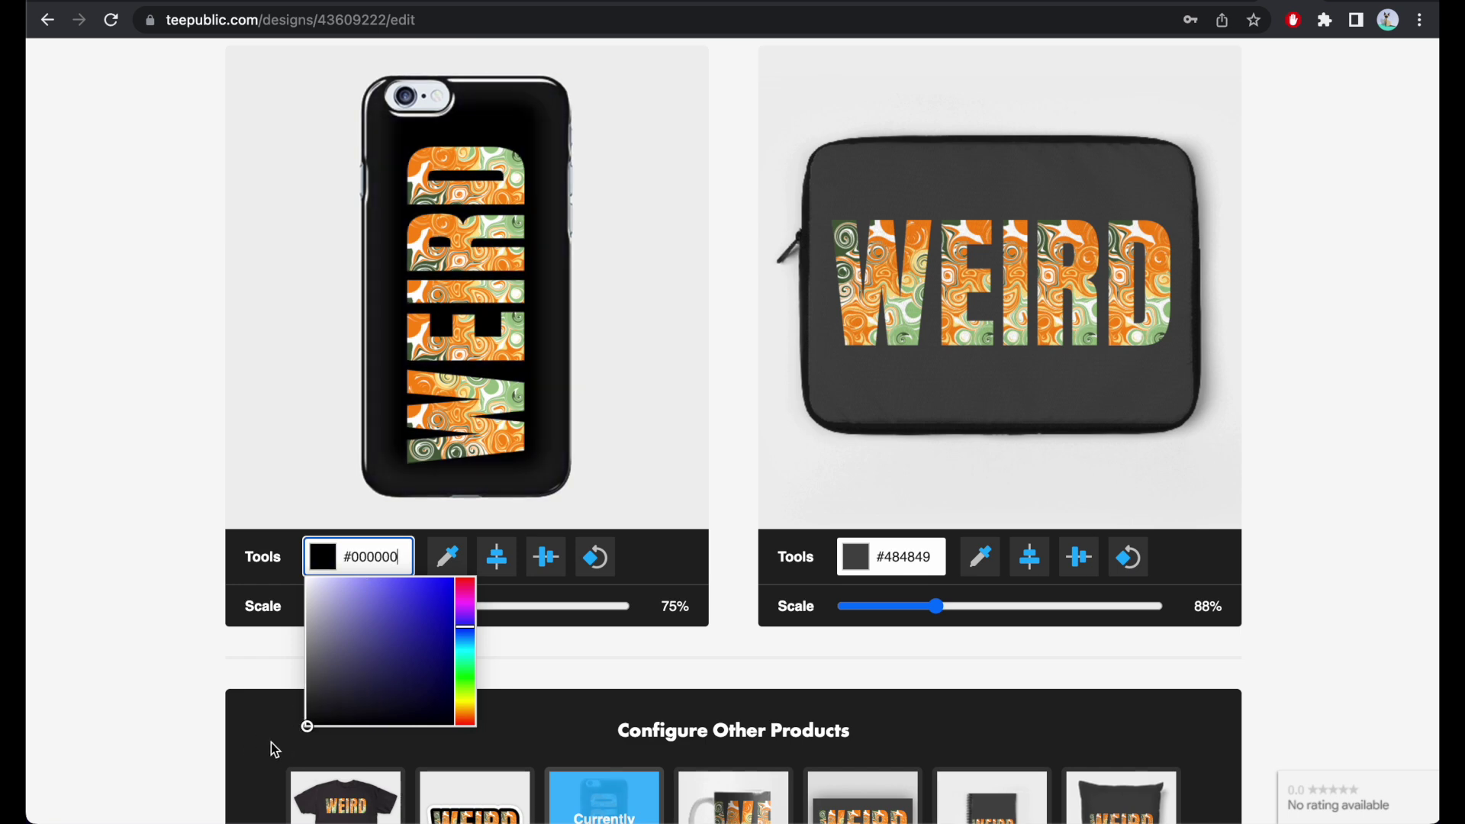
click(908, 457)
- Make the laptop sleeve background black (#000000)
click(905, 554)
drag(889, 591, 824, 749)
click(772, 689)
scroll(757, 666, down, 3)
- Set the mug background to white (#ffffff) and scale its design to 74%
click(736, 671)
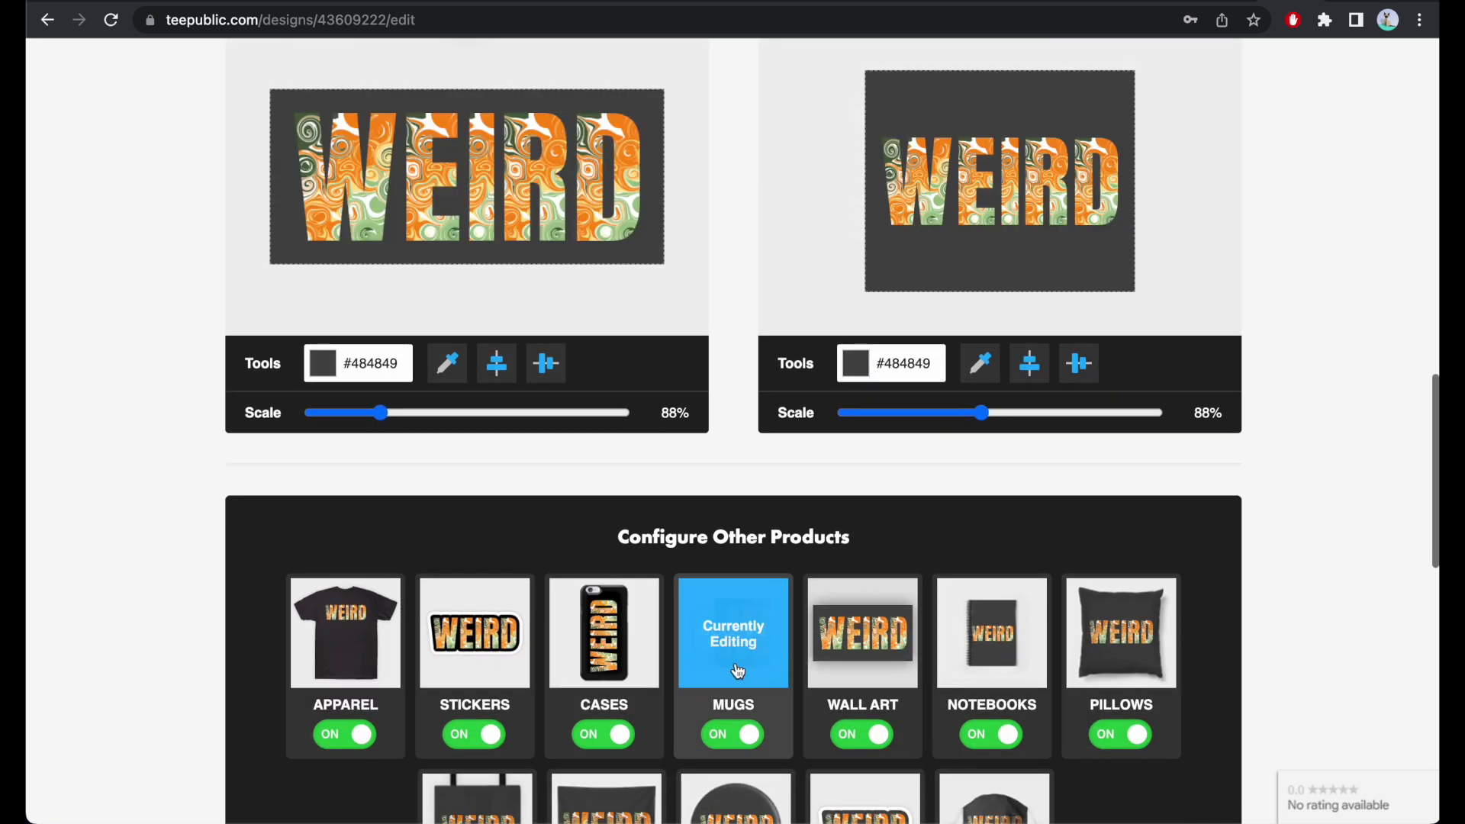
scroll(606, 358, up, 3)
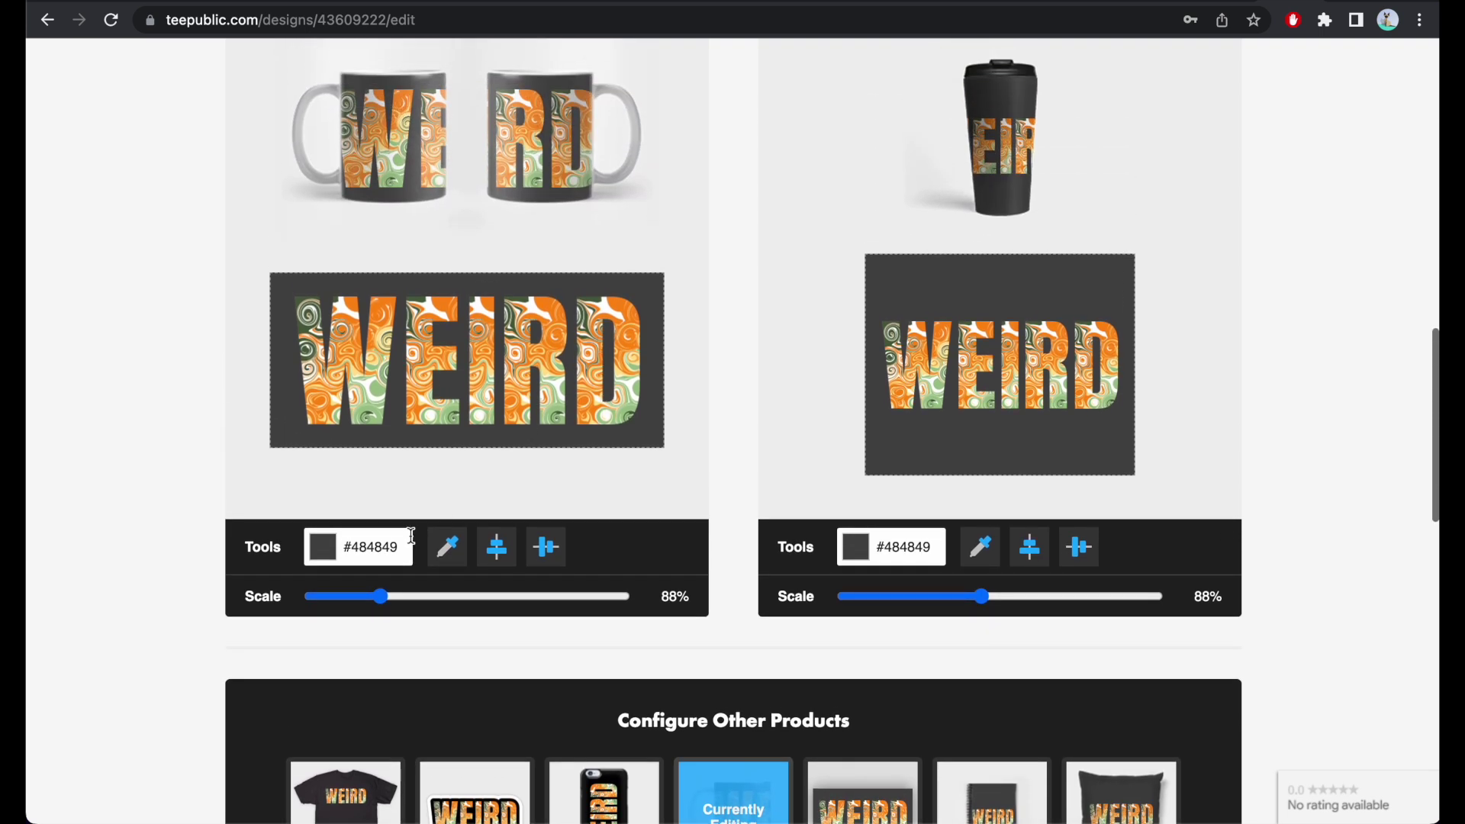
click(367, 556)
drag(359, 608, 302, 712)
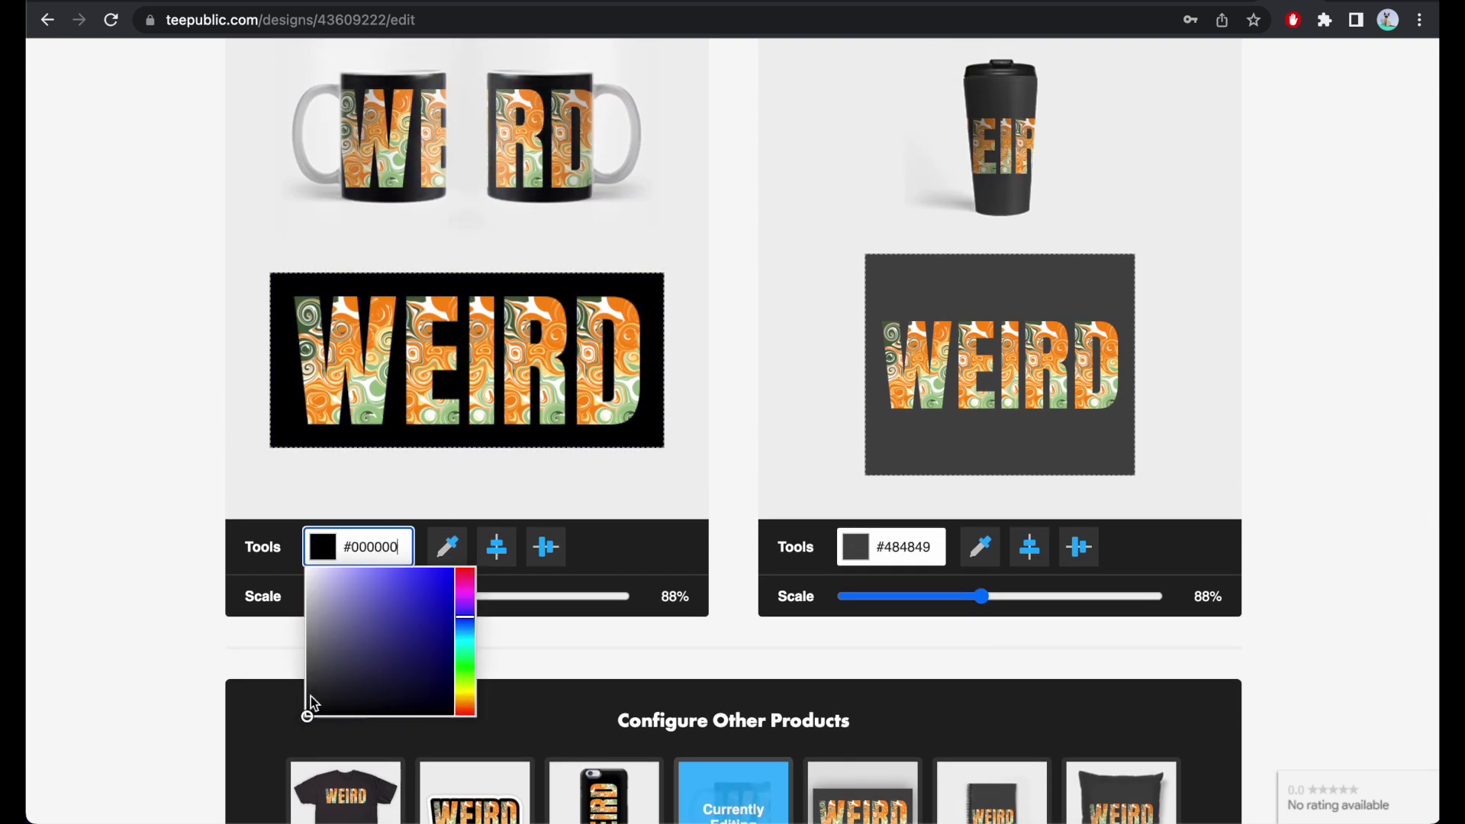
drag(385, 594, 262, 543)
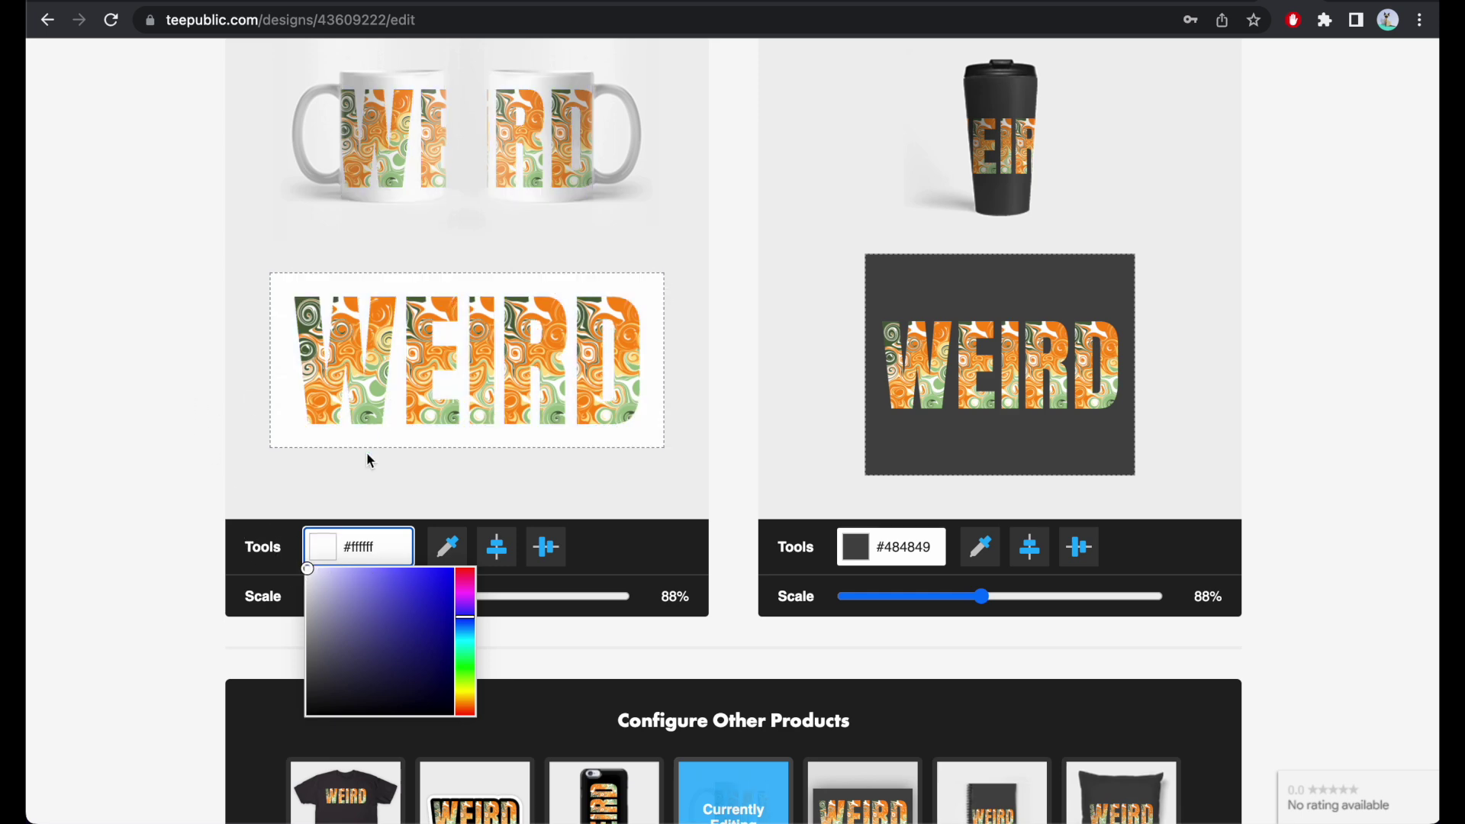
drag(340, 663, 284, 755)
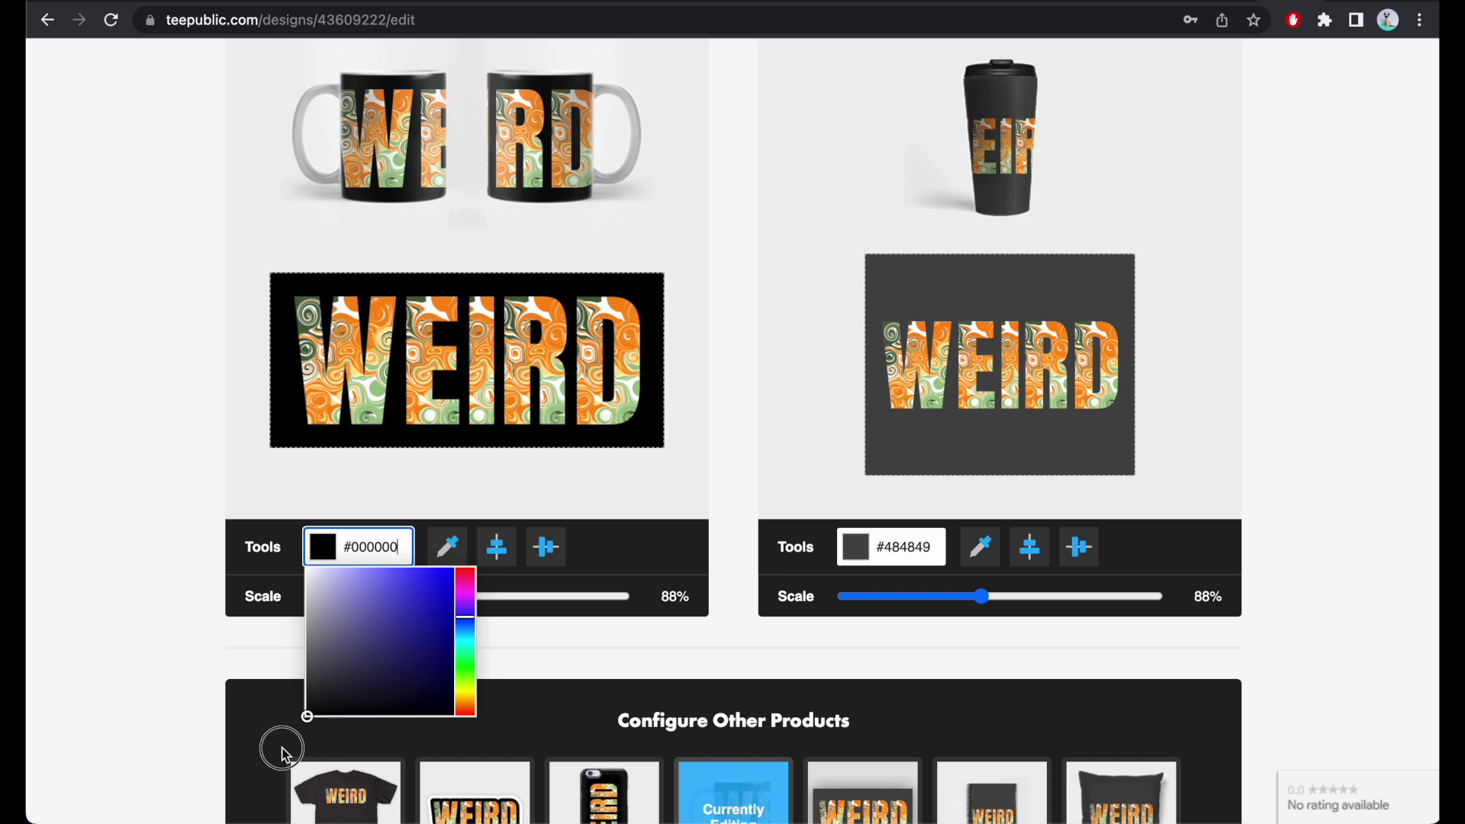
drag(360, 588, 274, 542)
click(193, 478)
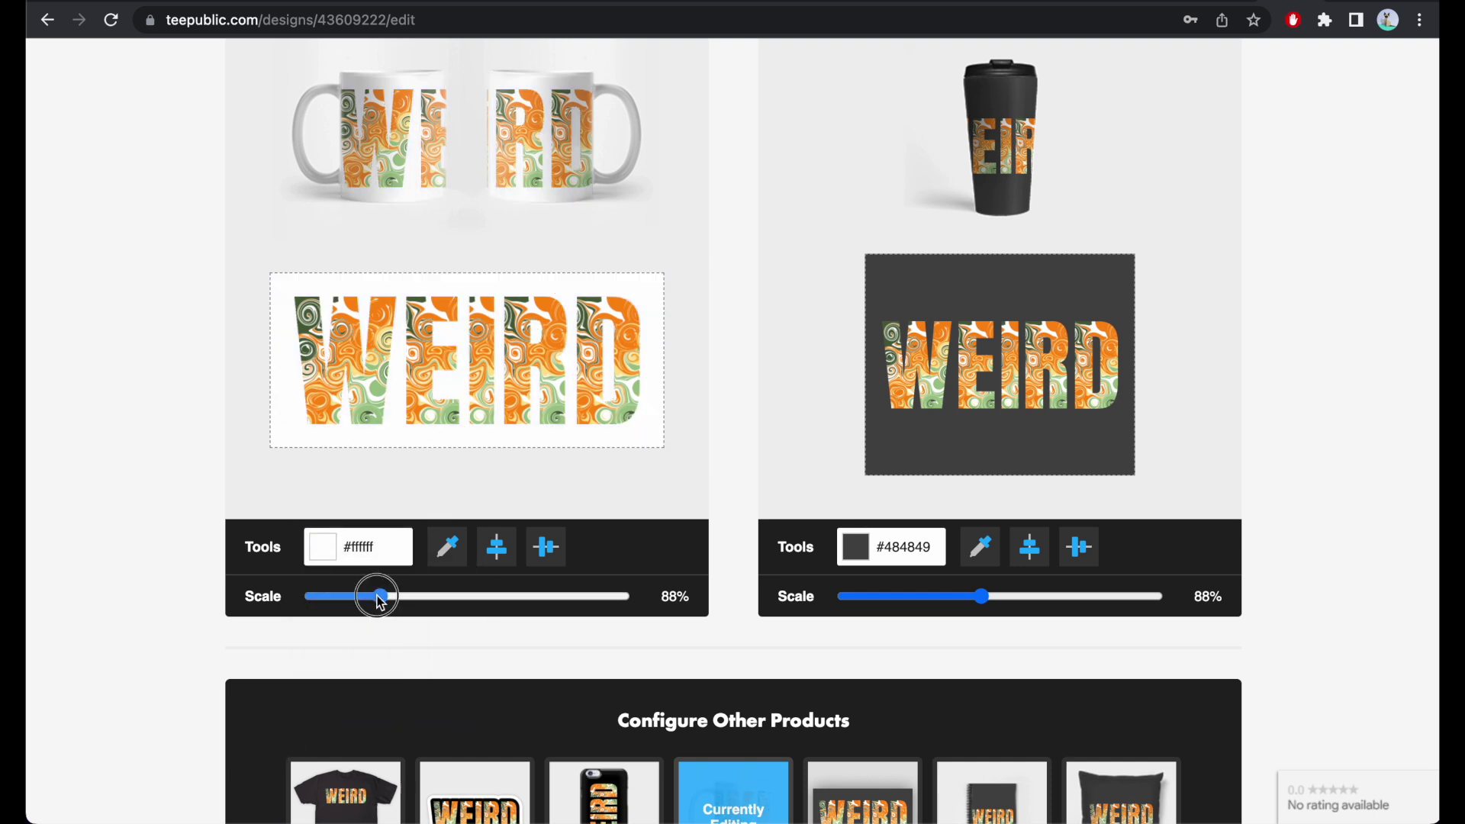
drag(380, 601, 369, 598)
- Scale the travel mug design to 76% on a black (#000000) background
drag(983, 605, 955, 598)
click(891, 547)
drag(874, 638, 811, 764)
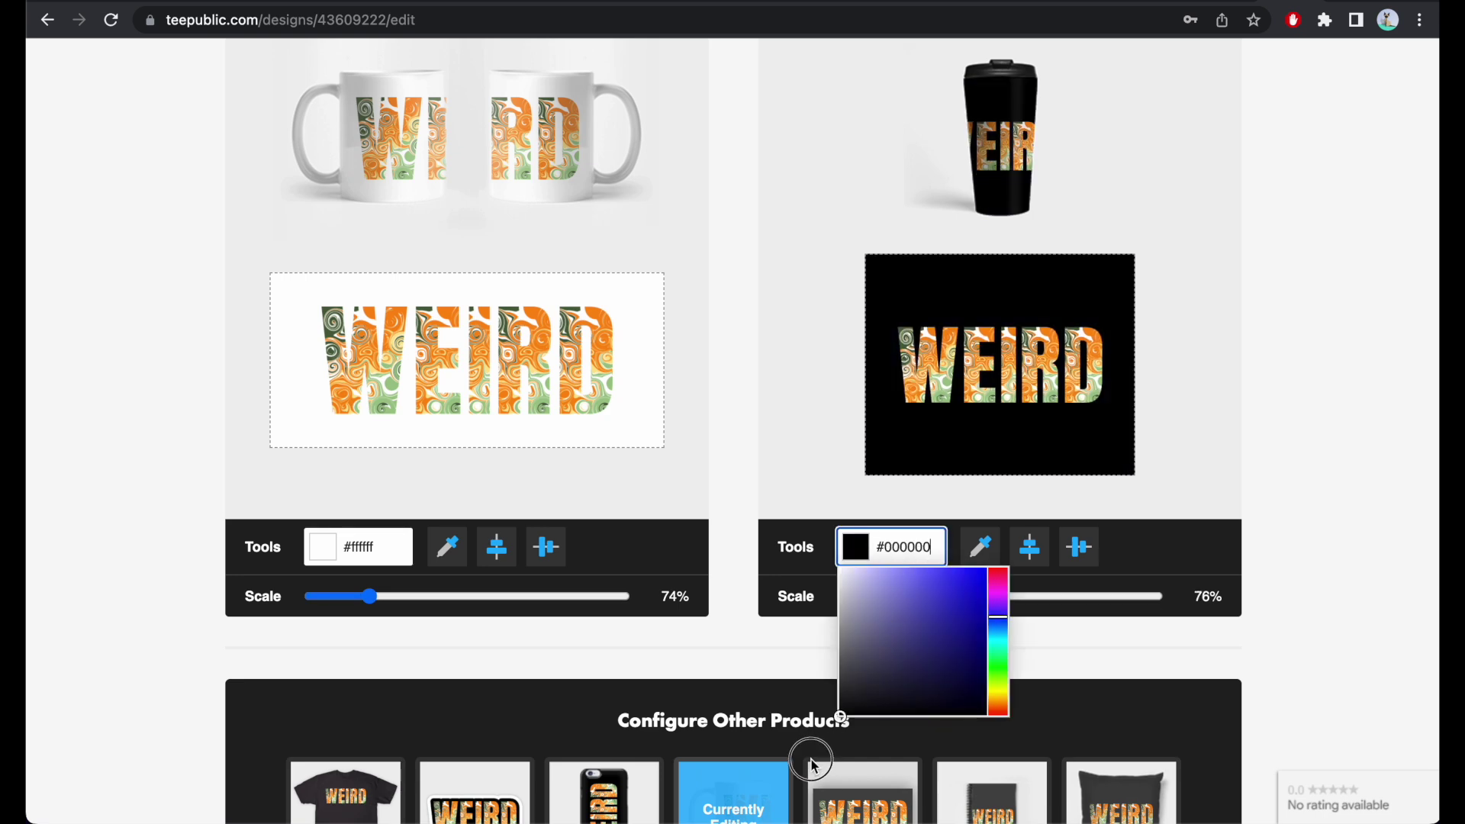
click(1264, 462)
scroll(1262, 457, down, 15)
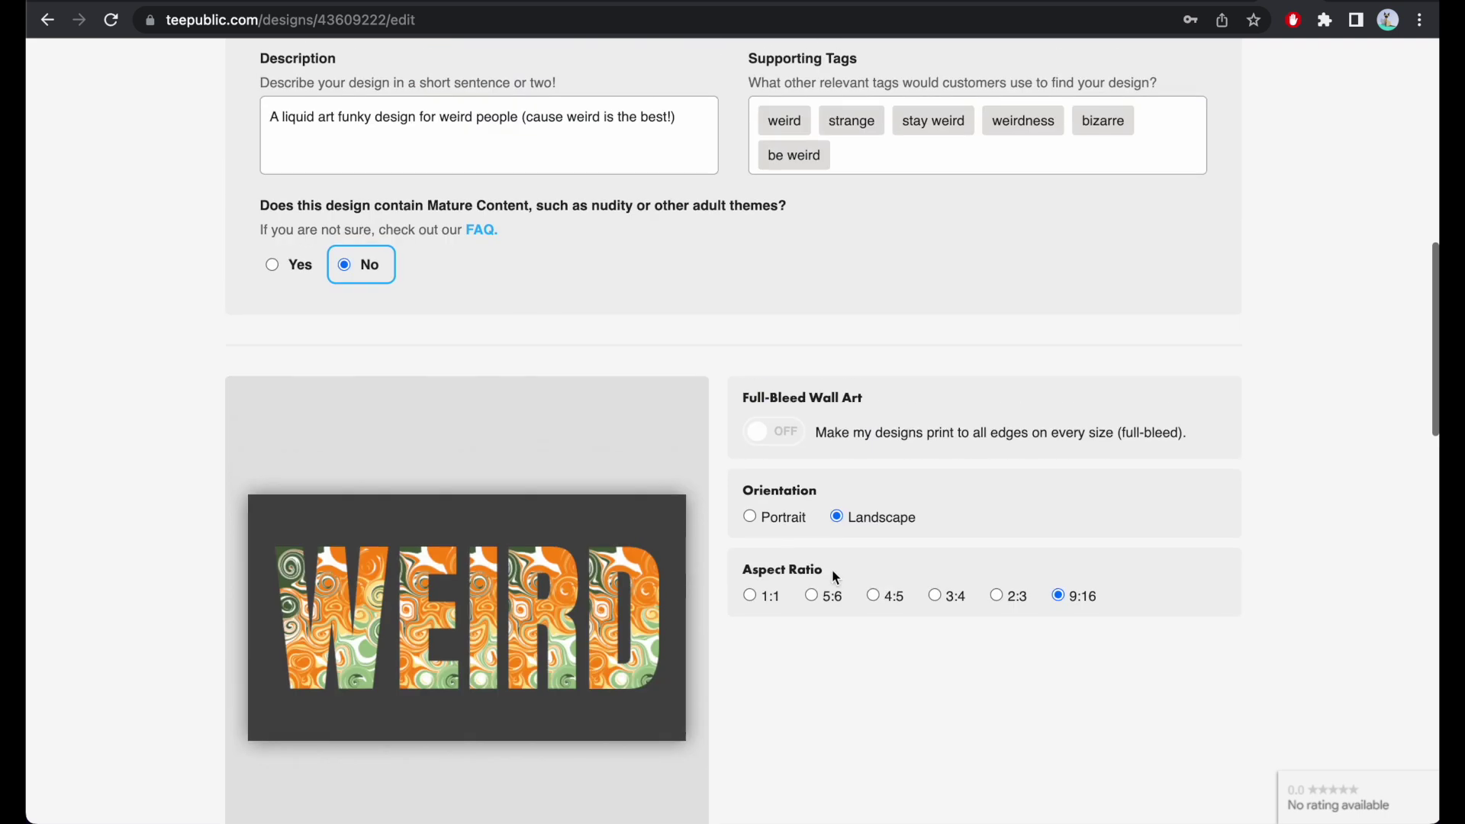
- Make the wall art background black, trying 2:3 but keeping the 9:16 aspect ratio
scroll(594, 624, down, 5)
click(382, 613)
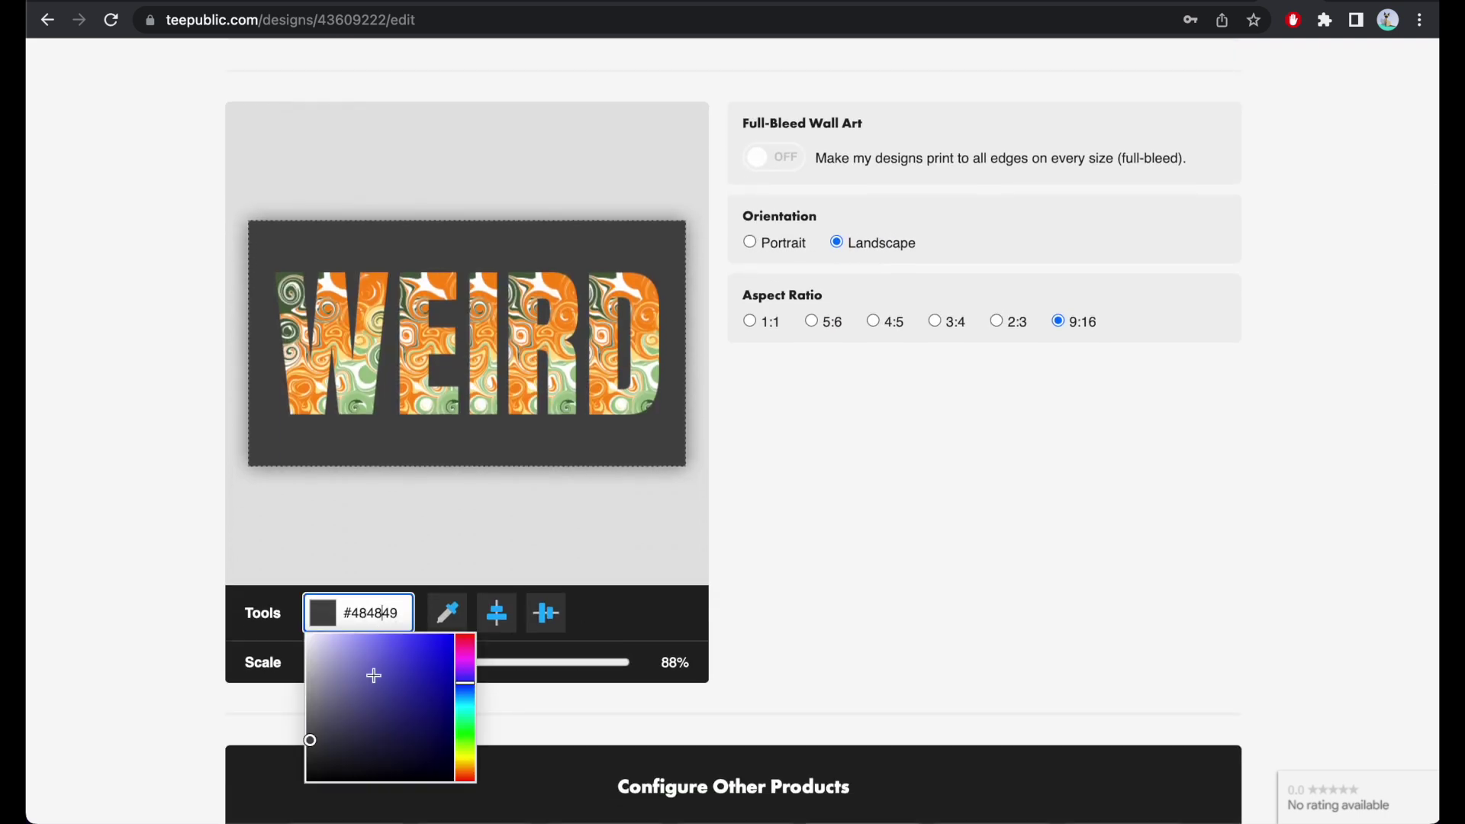
drag(374, 676, 289, 790)
click(844, 472)
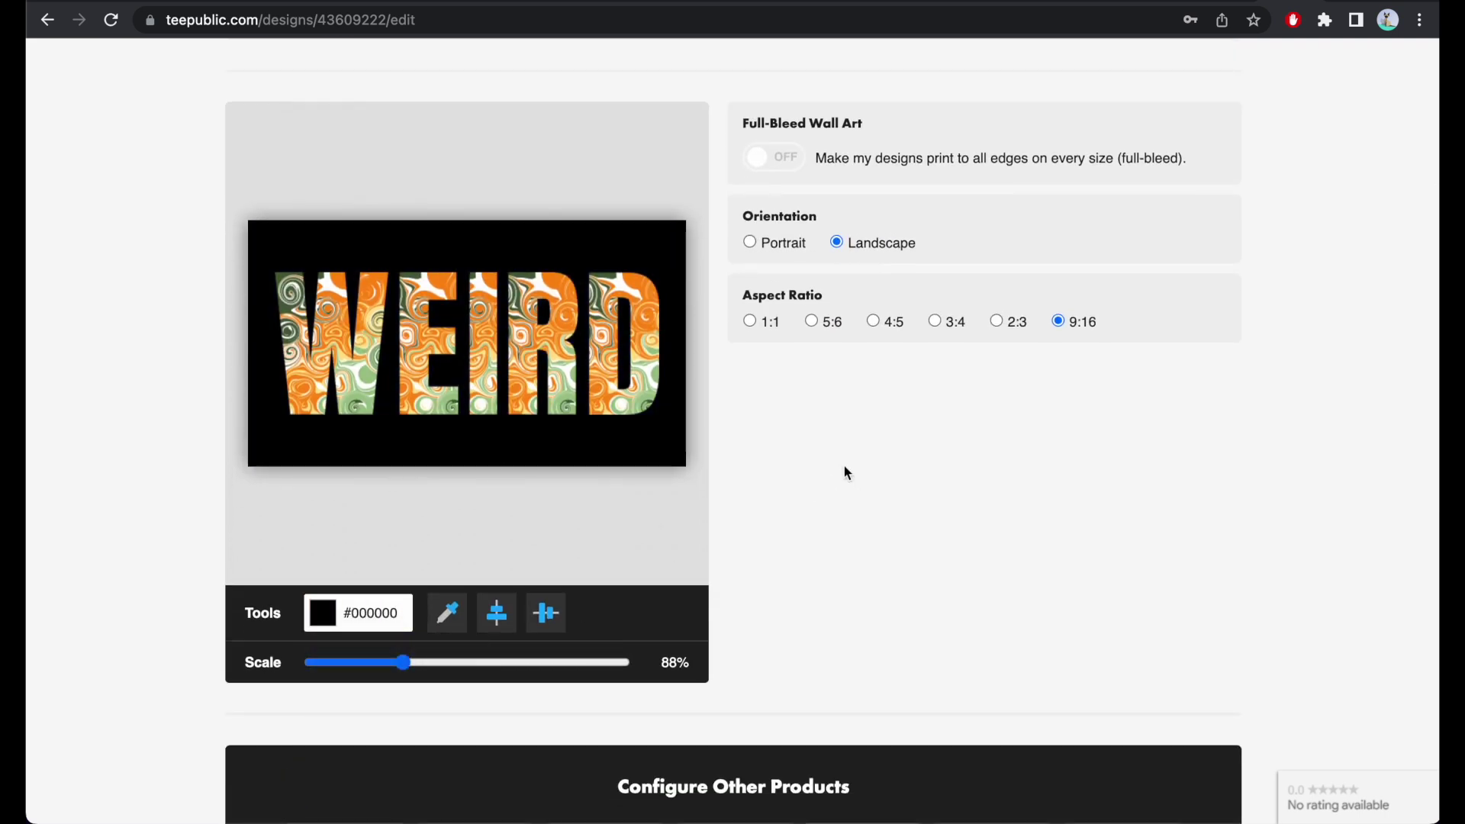
click(997, 321)
click(1061, 321)
scroll(1060, 327, down, 5)
- Make the hardcover notebook black and move WEIRD near the top on both notebooks
click(996, 469)
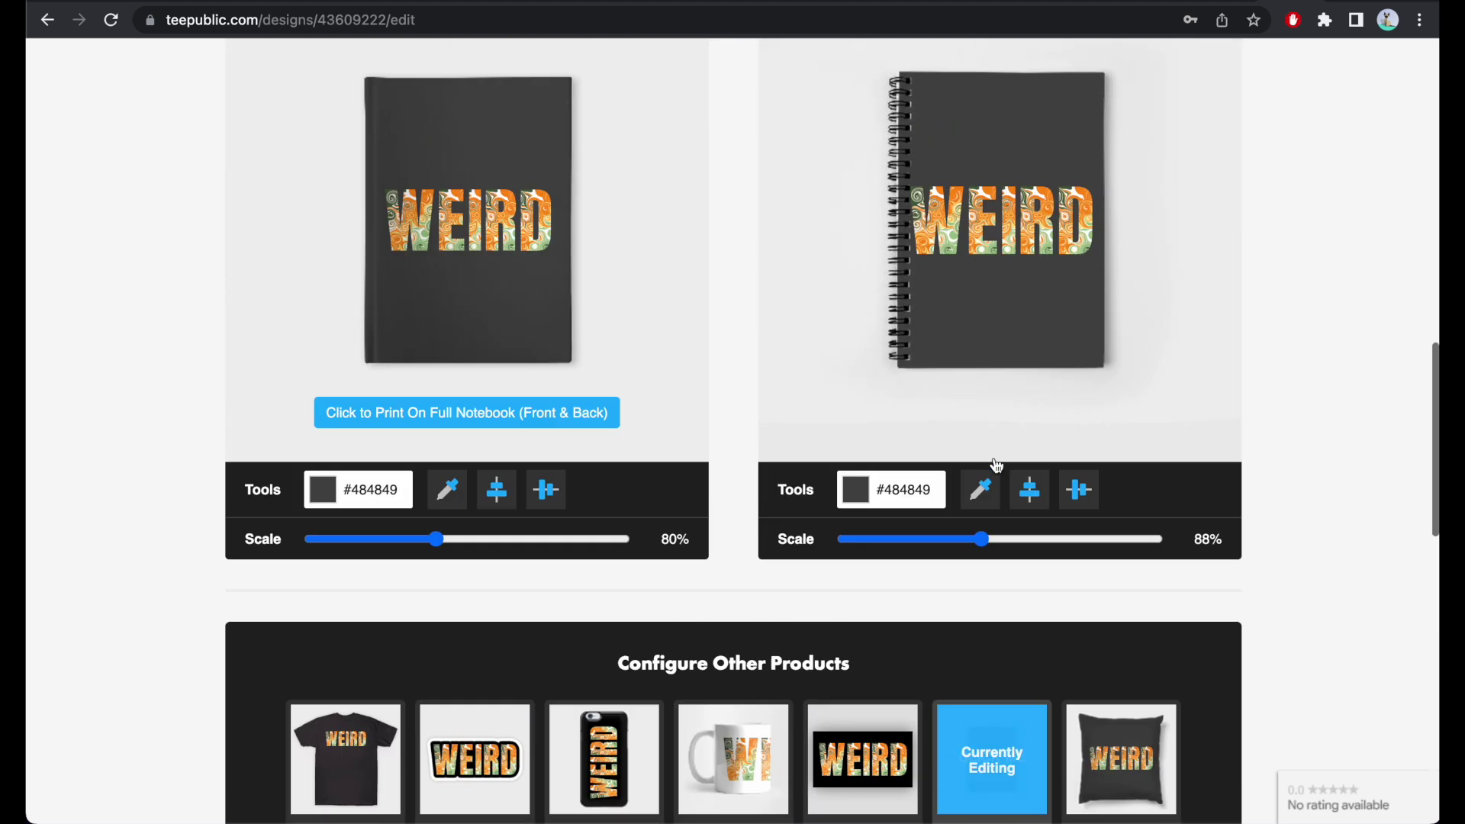
scroll(508, 585, down, 1)
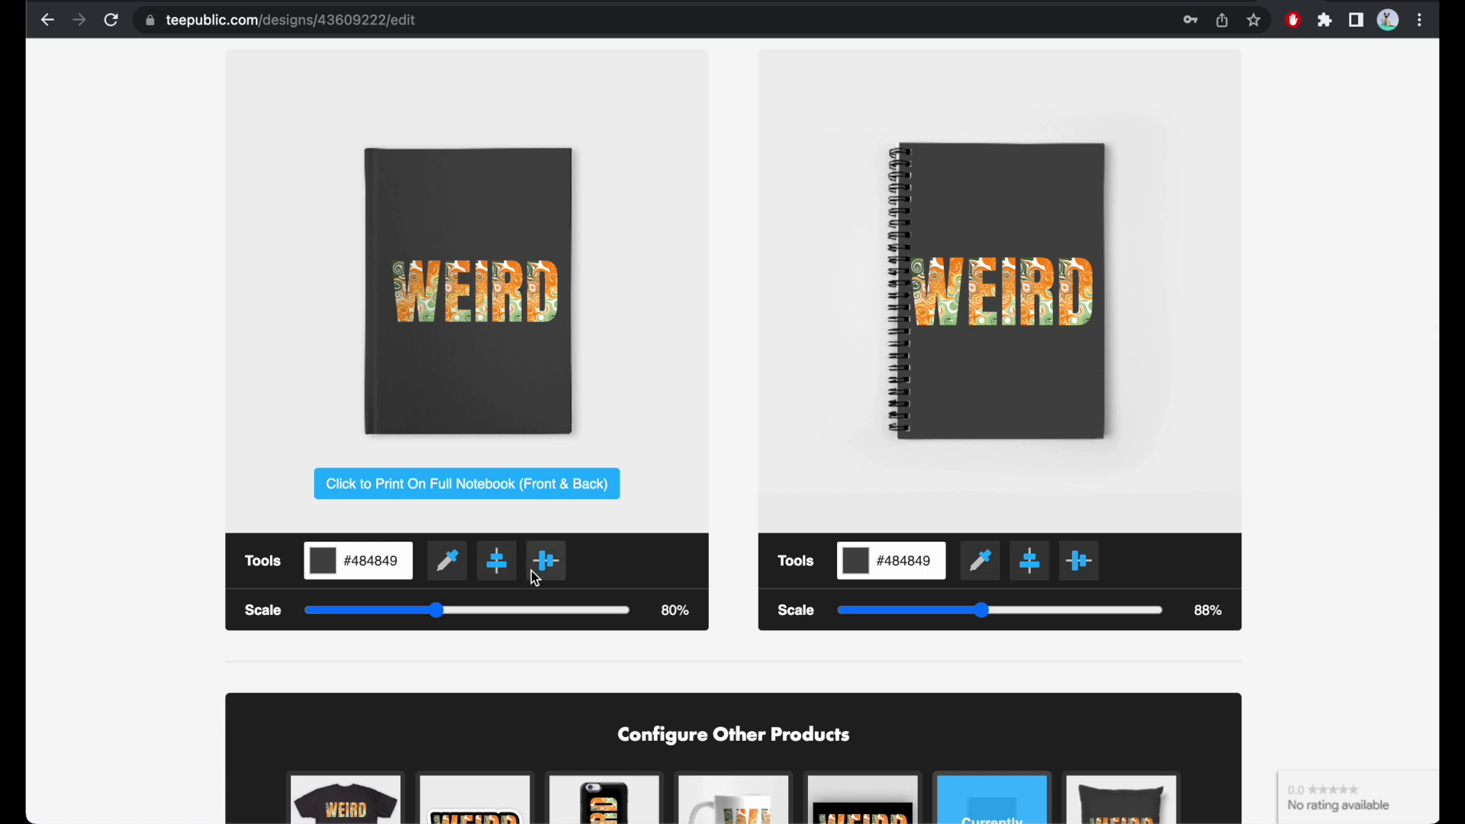
click(359, 561)
drag(366, 676, 284, 744)
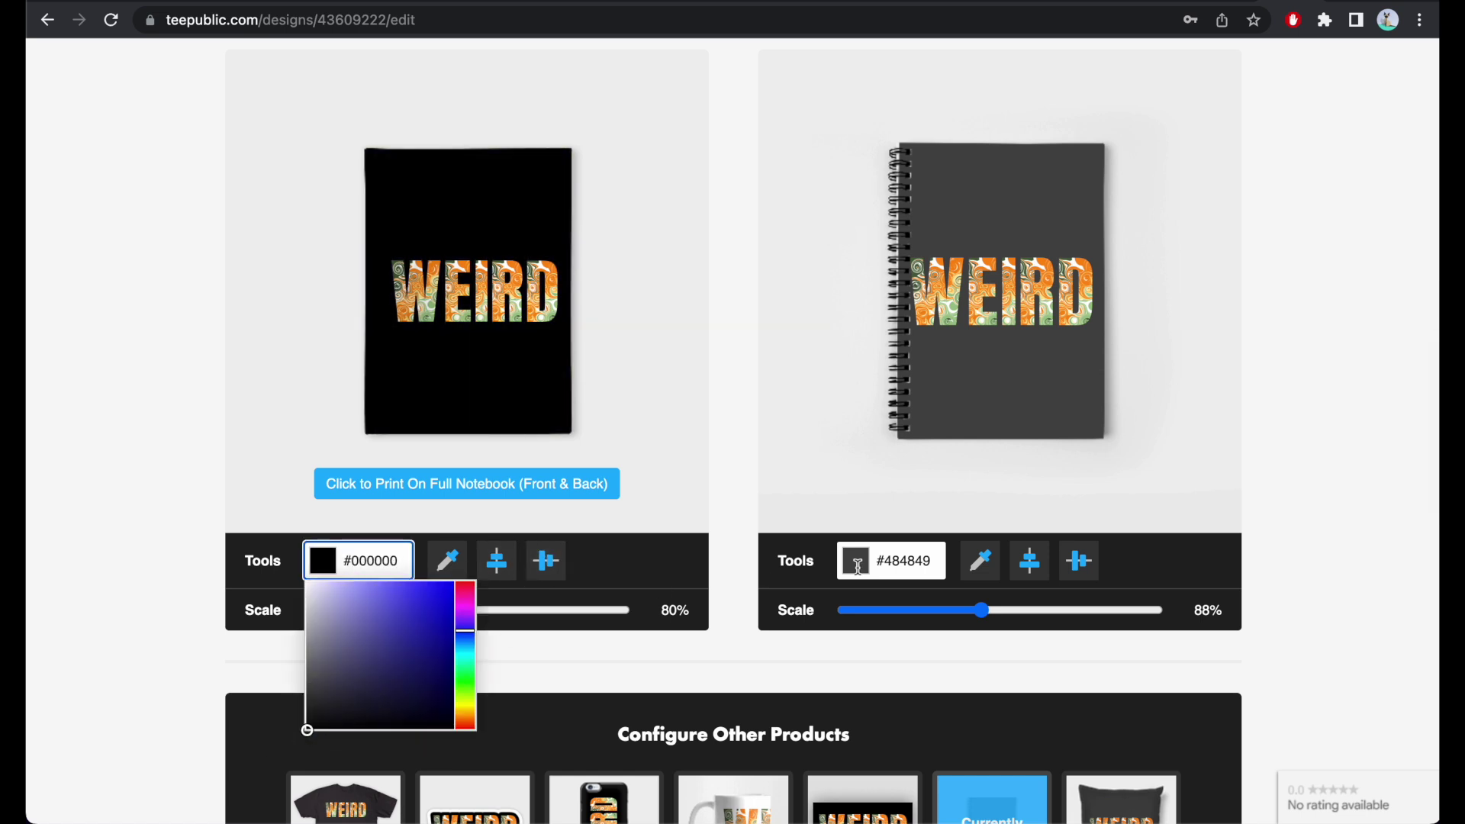
click(1038, 570)
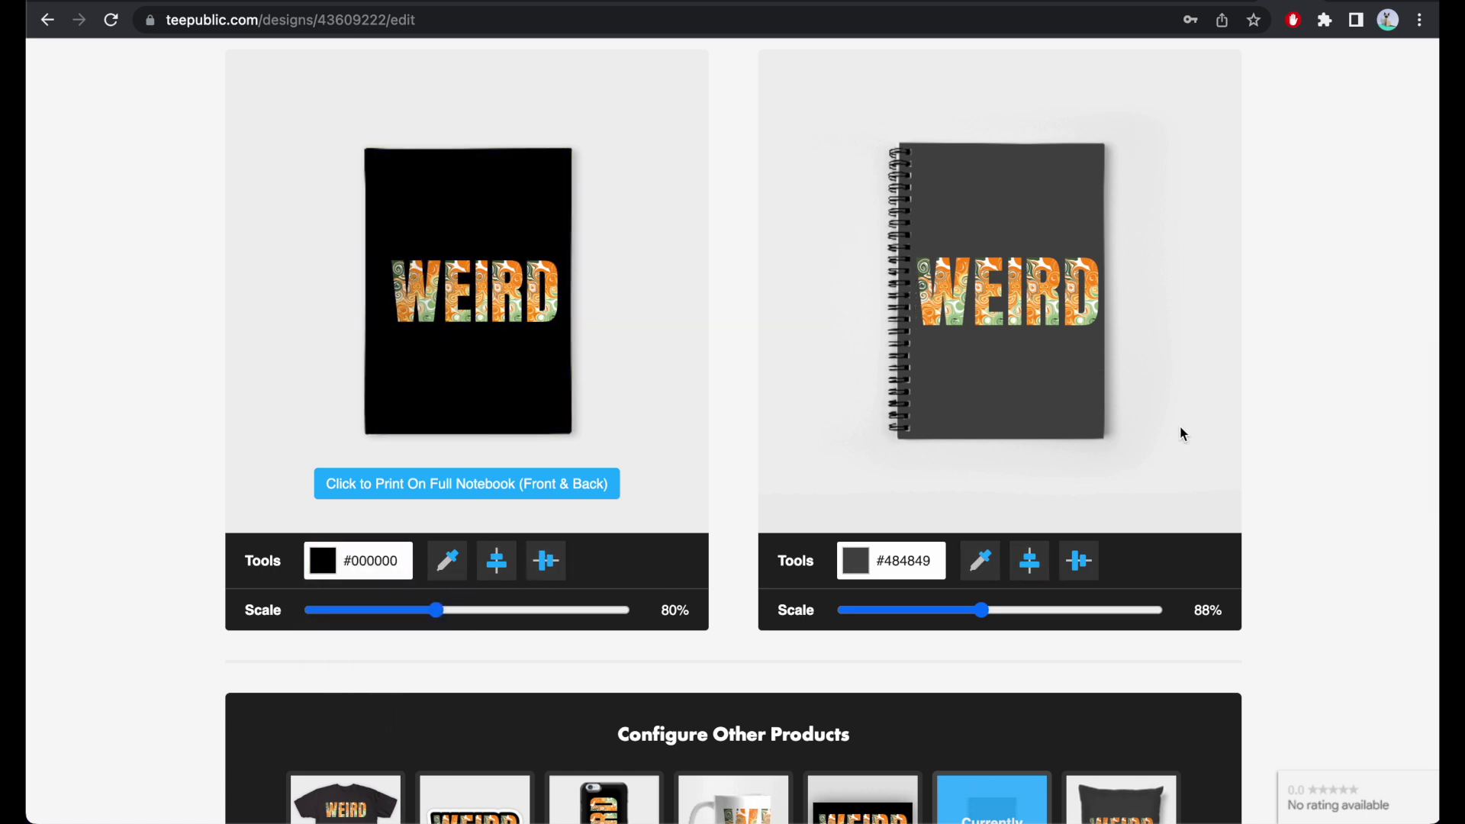
scroll(1181, 430, down, 5)
scroll(1117, 314, up, 6)
drag(1008, 336, 1032, 265)
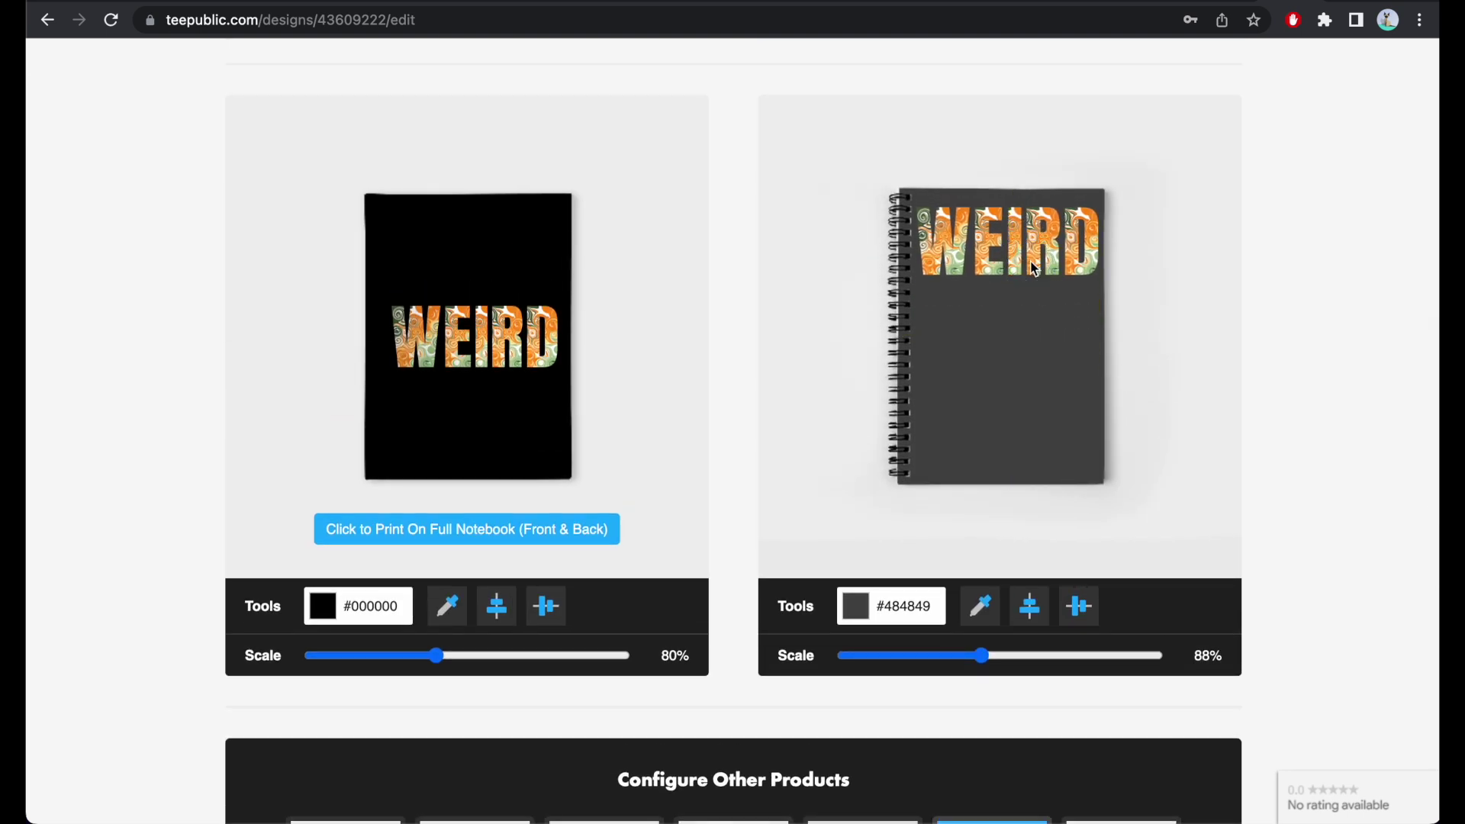
drag(487, 355, 489, 265)
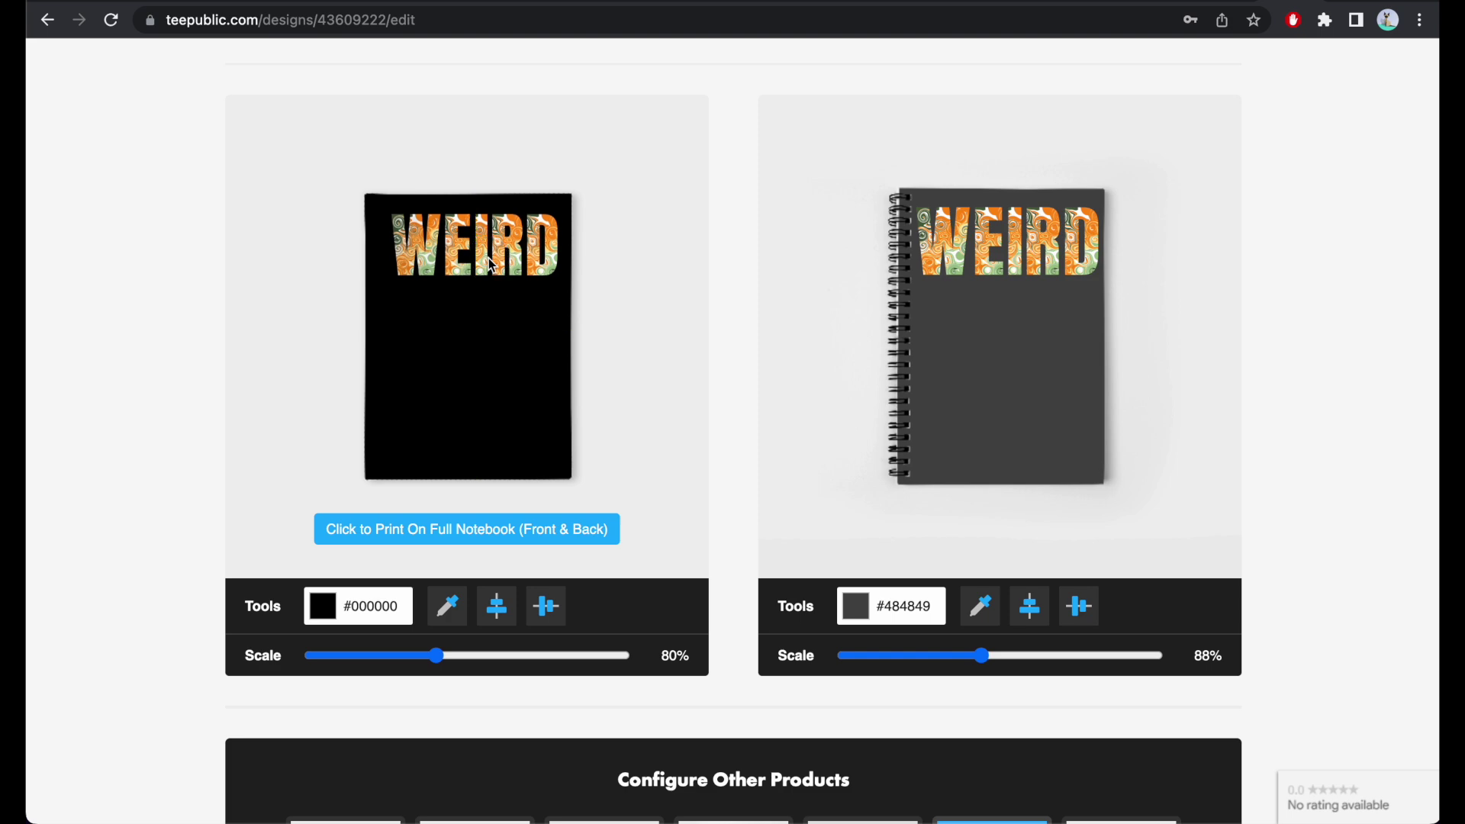
scroll(872, 424, down, 7)
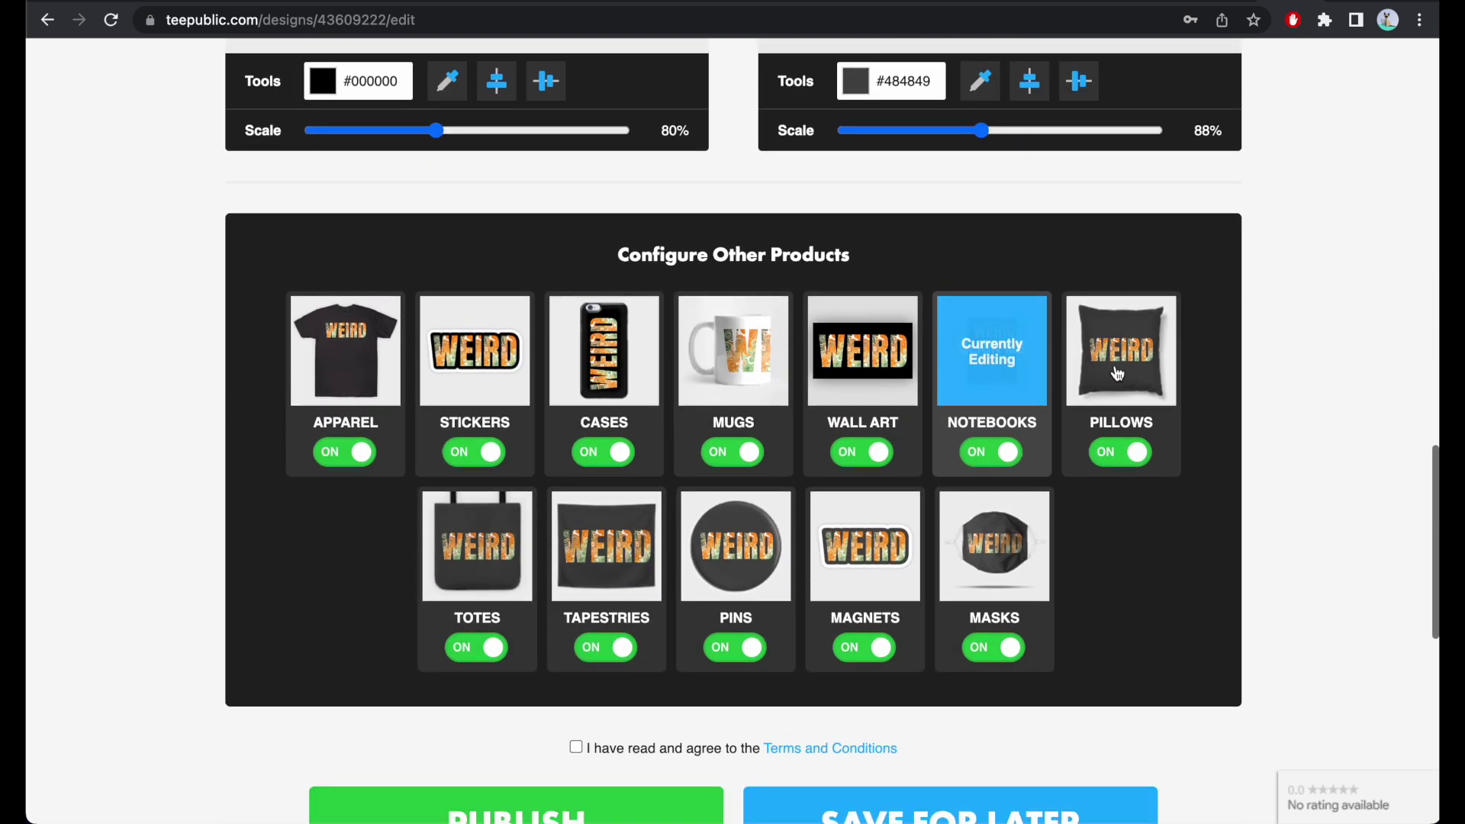
- Give the large, medium and small tapestries a black (#000000) background
click(590, 581)
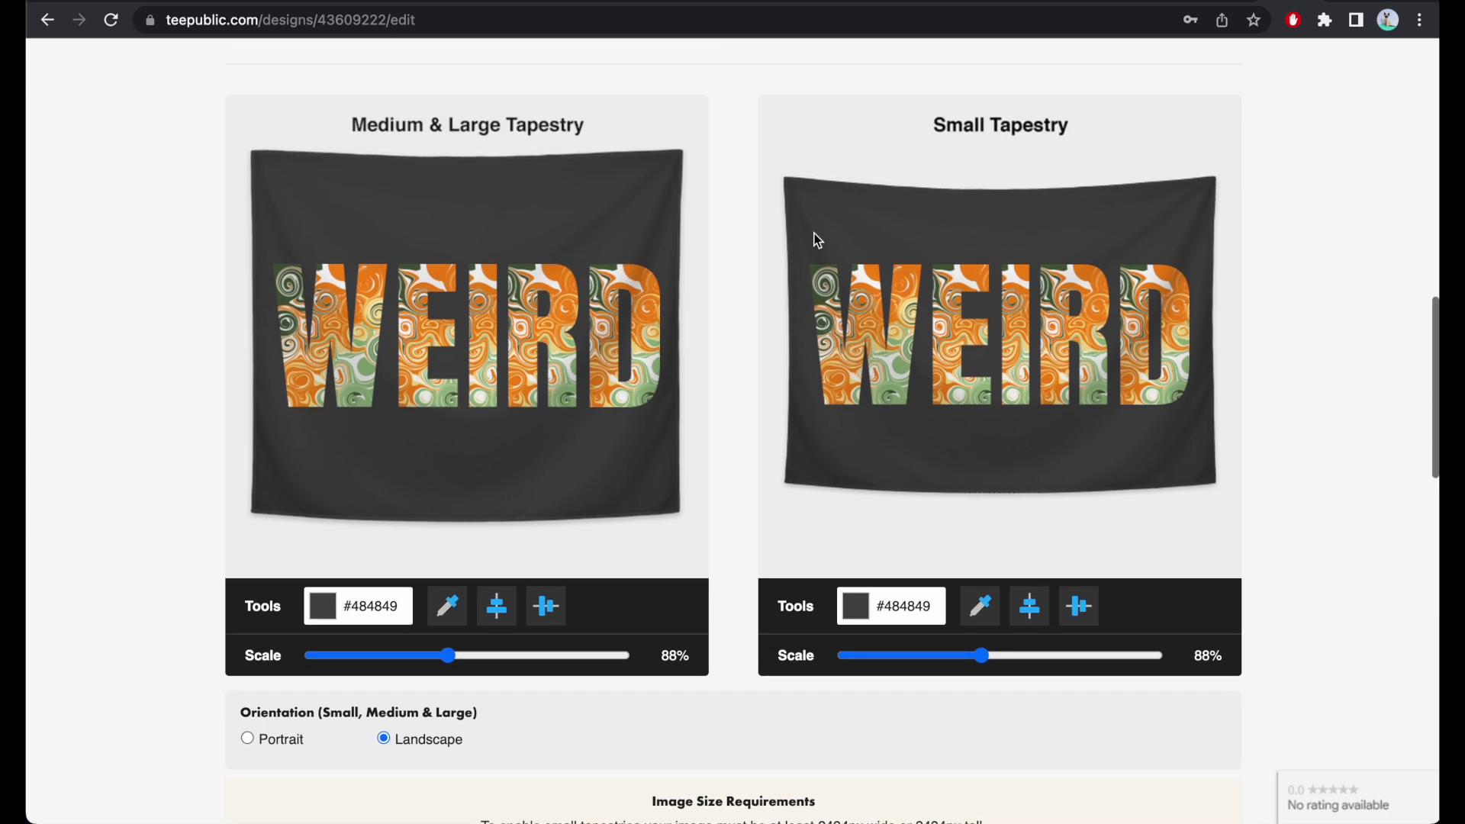
scroll(654, 489, down, 1)
click(359, 526)
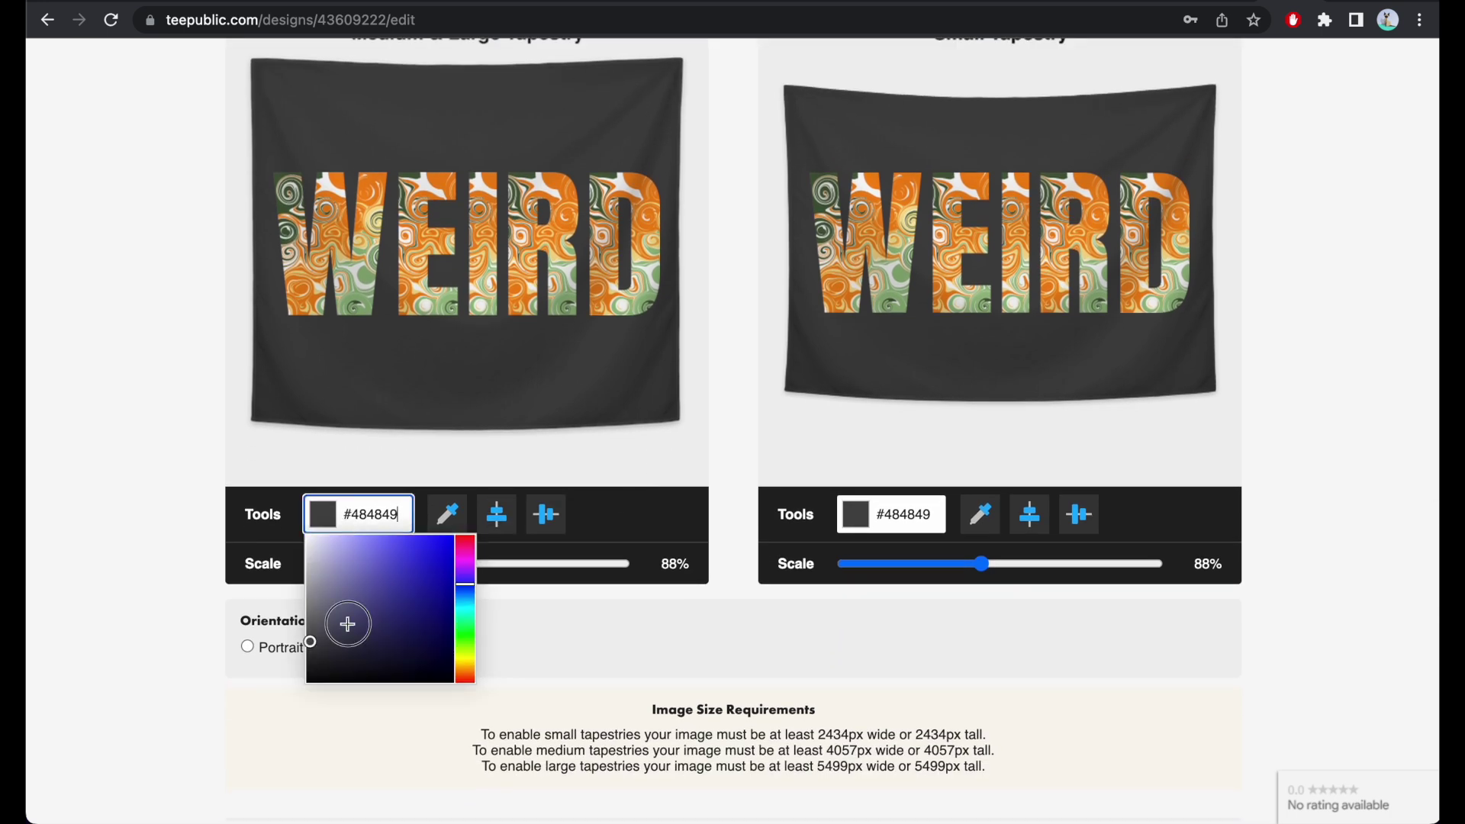
drag(349, 621, 275, 736)
click(900, 514)
drag(876, 577, 828, 712)
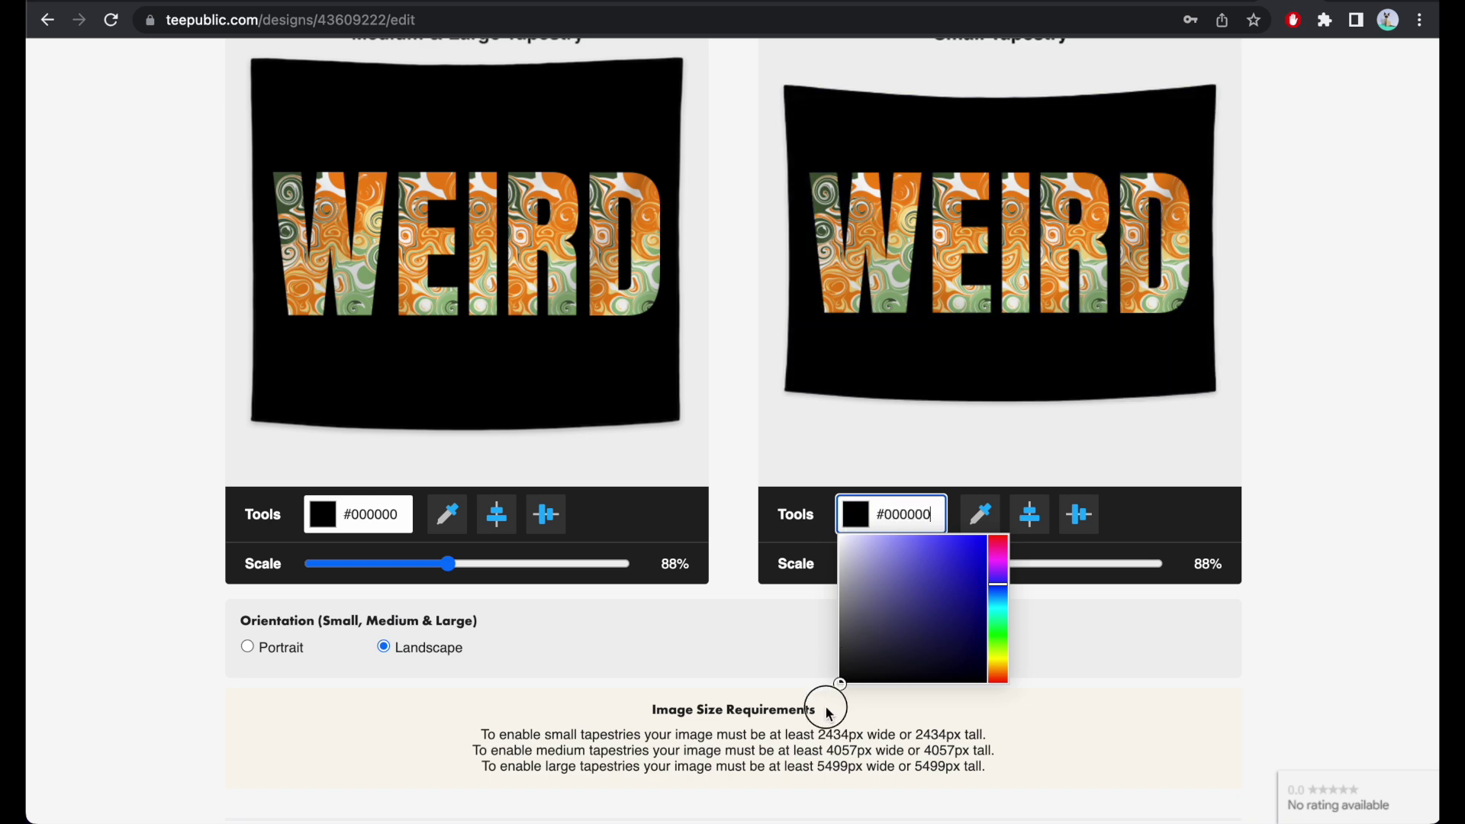
click(760, 658)
scroll(760, 658, down, 7)
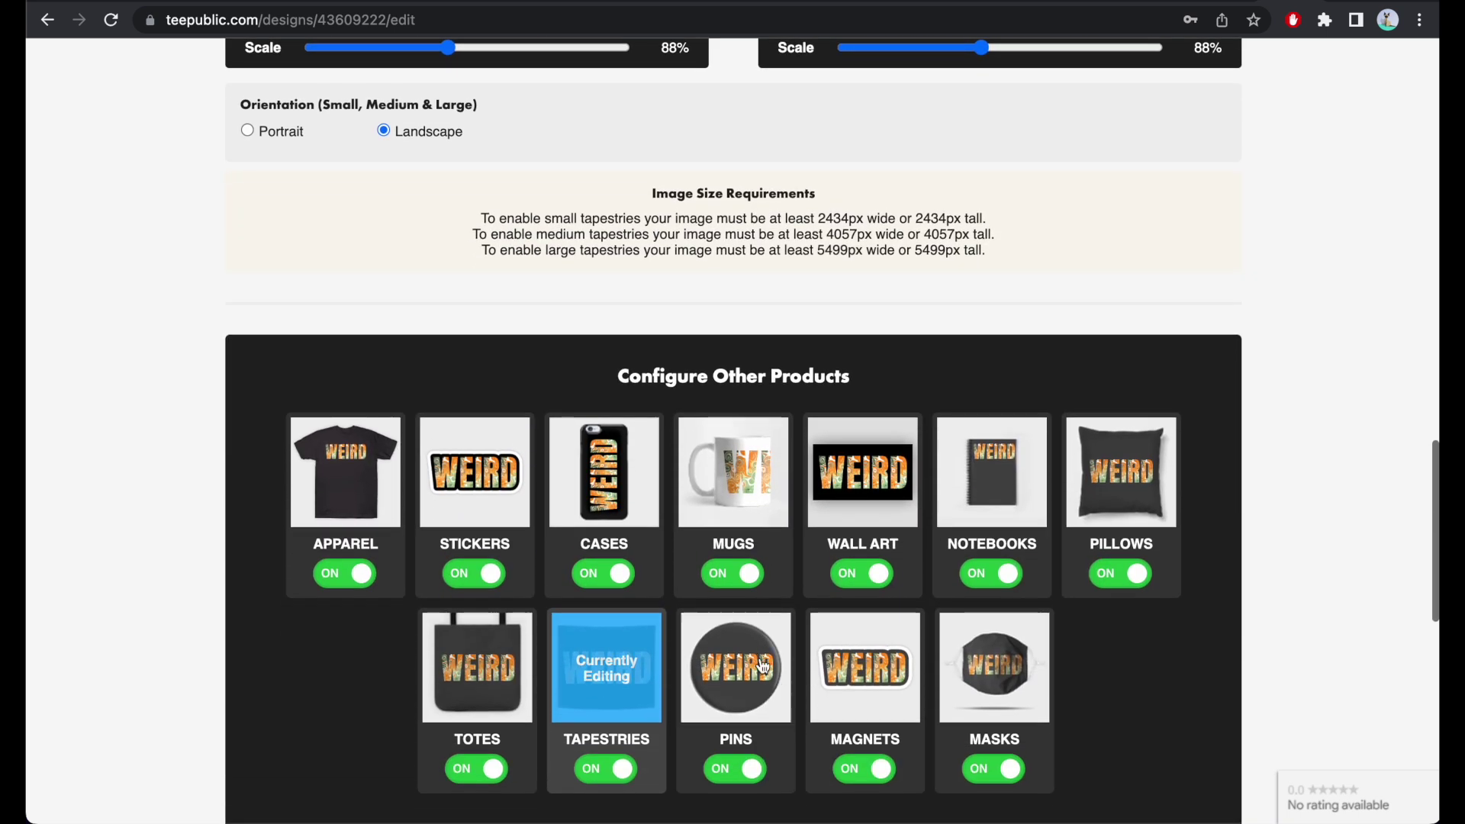
click(892, 677)
- Give the die-cut magnet a black background colour
scroll(602, 480, up, 7)
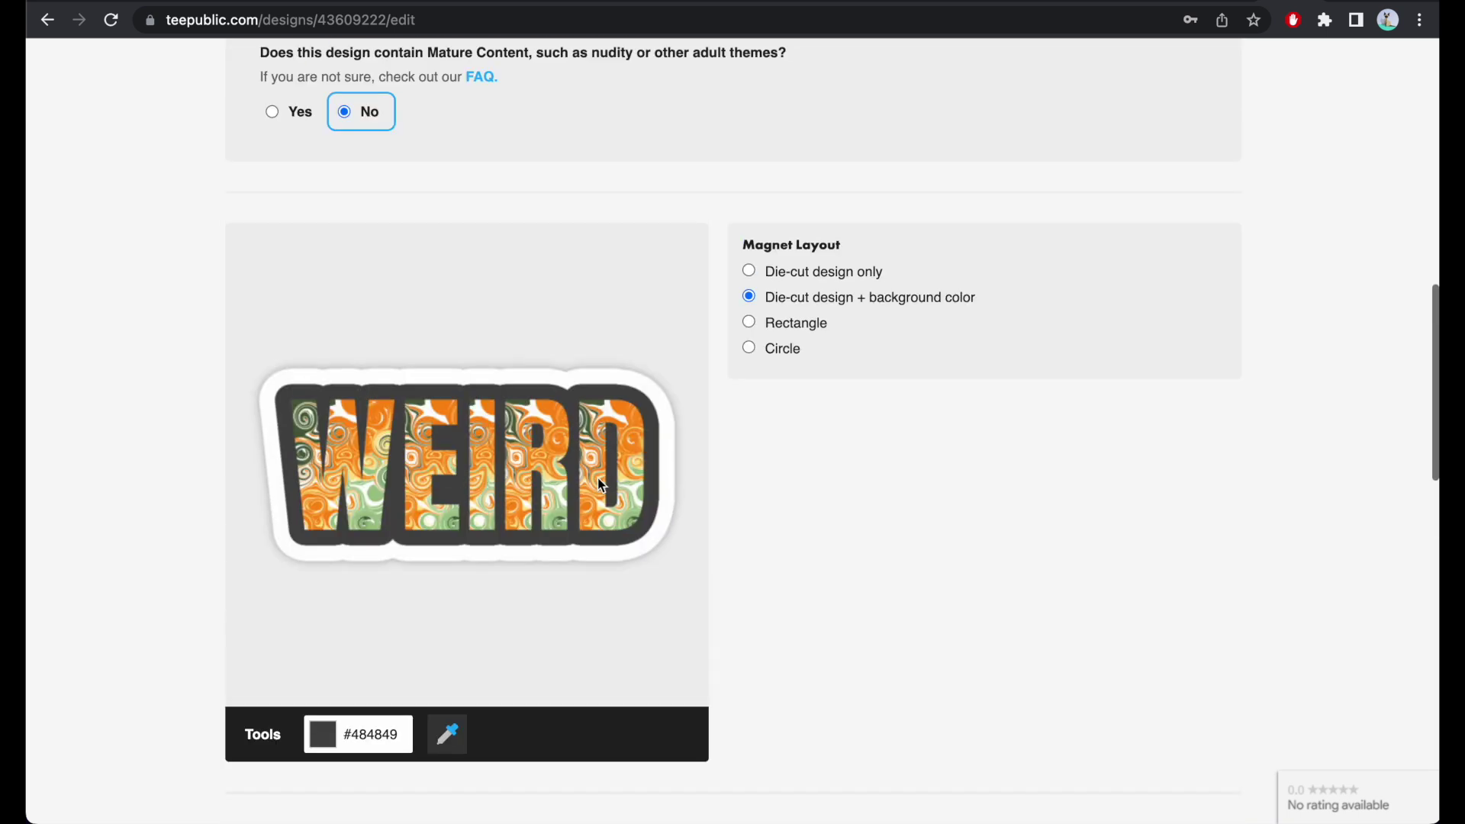
click(749, 322)
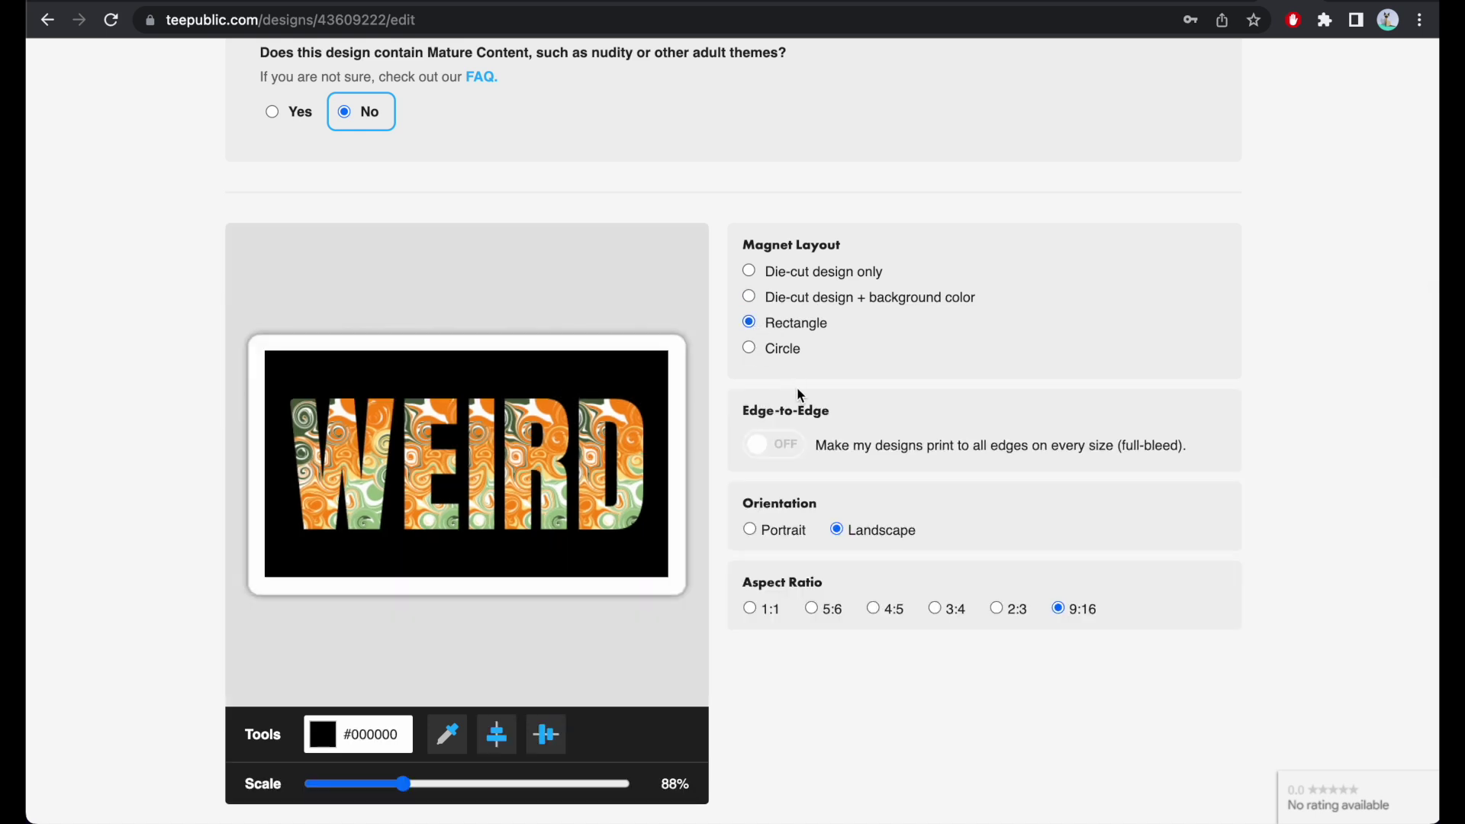
click(750, 298)
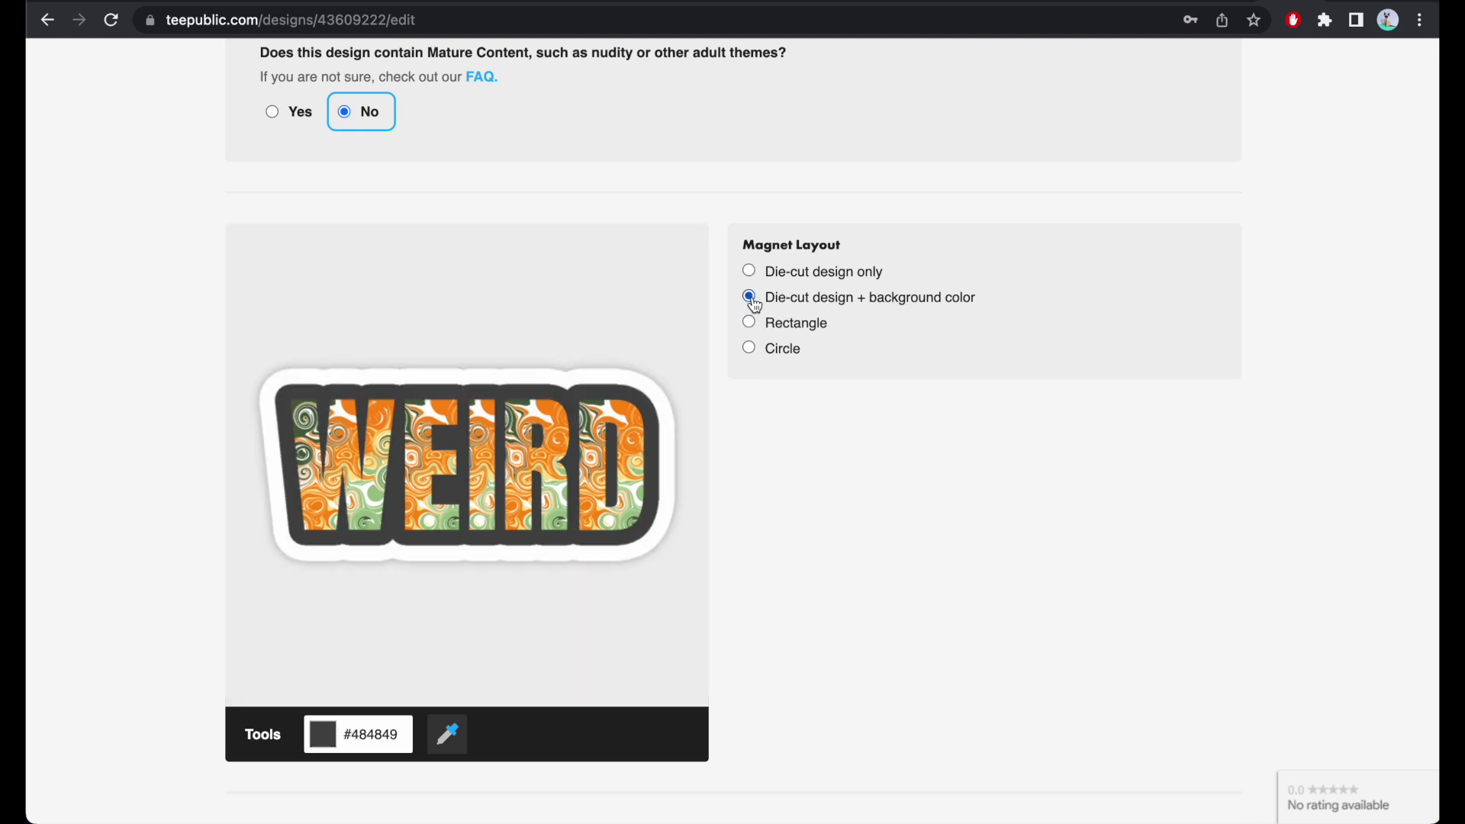
click(367, 747)
scroll(353, 779, down, 3)
drag(360, 670, 272, 723)
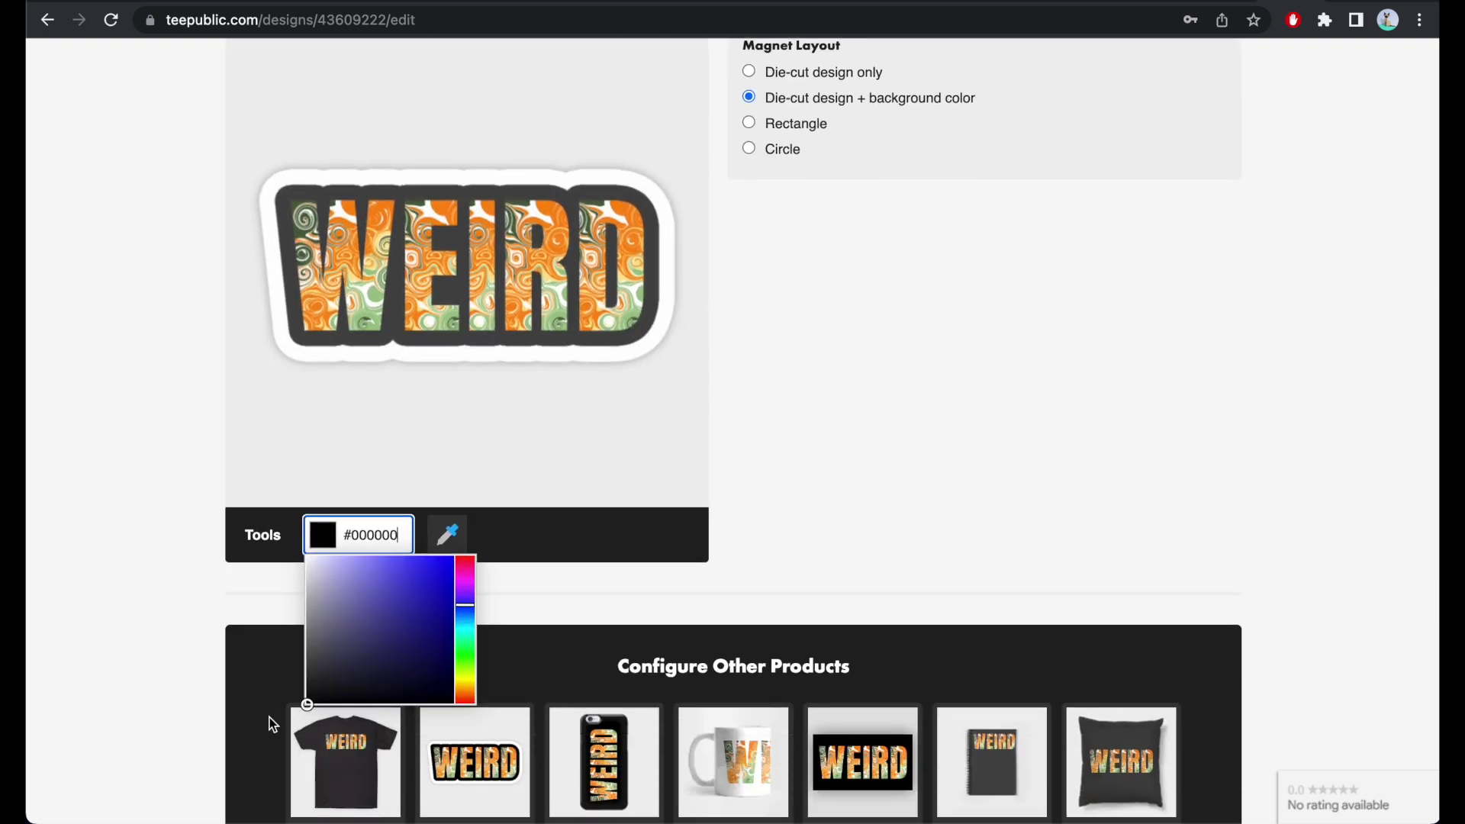
click(835, 444)
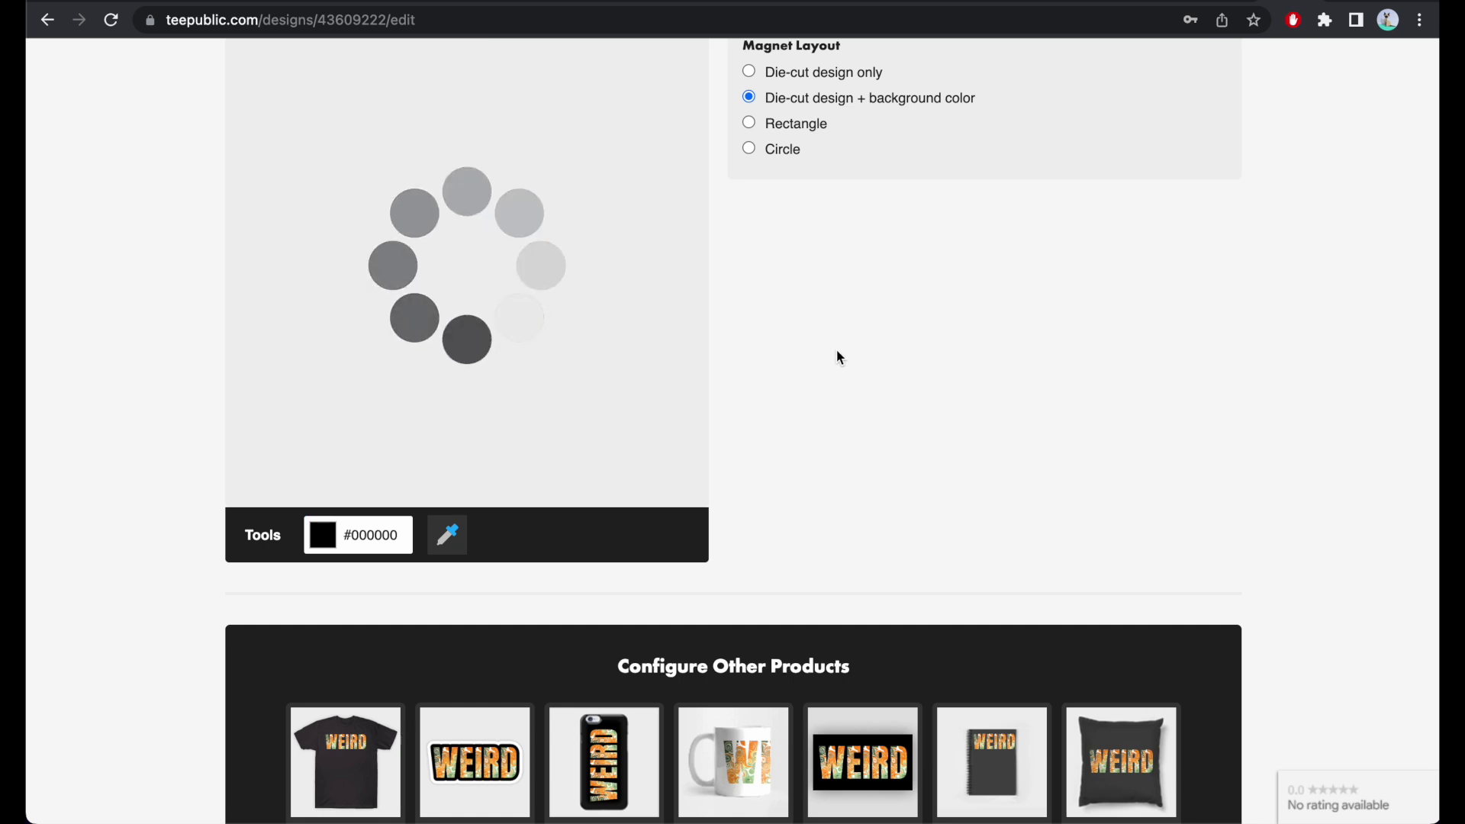
scroll(837, 353, down, 5)
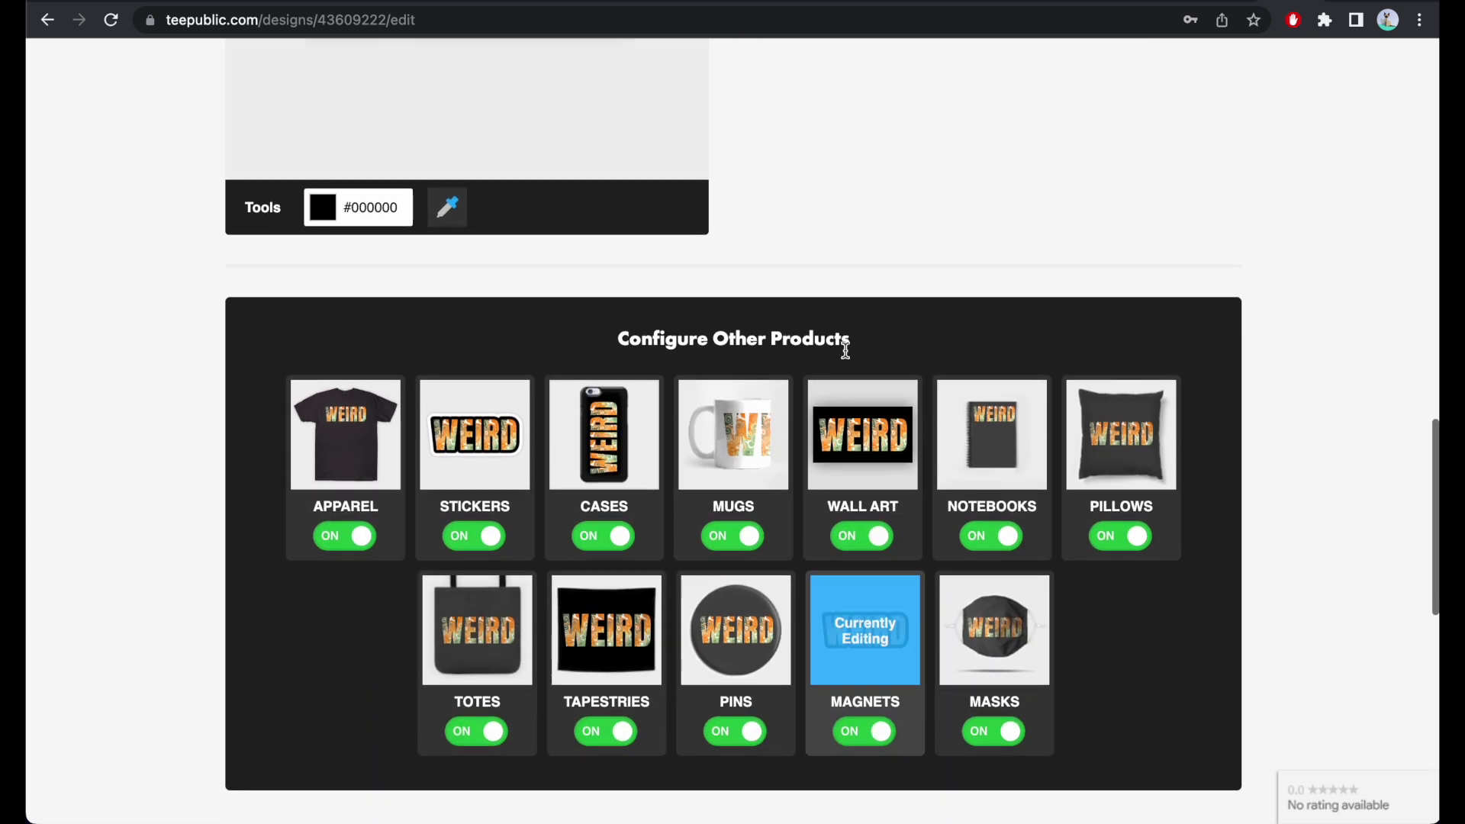
scroll(1052, 427, up, 7)
scroll(1052, 427, down, 9)
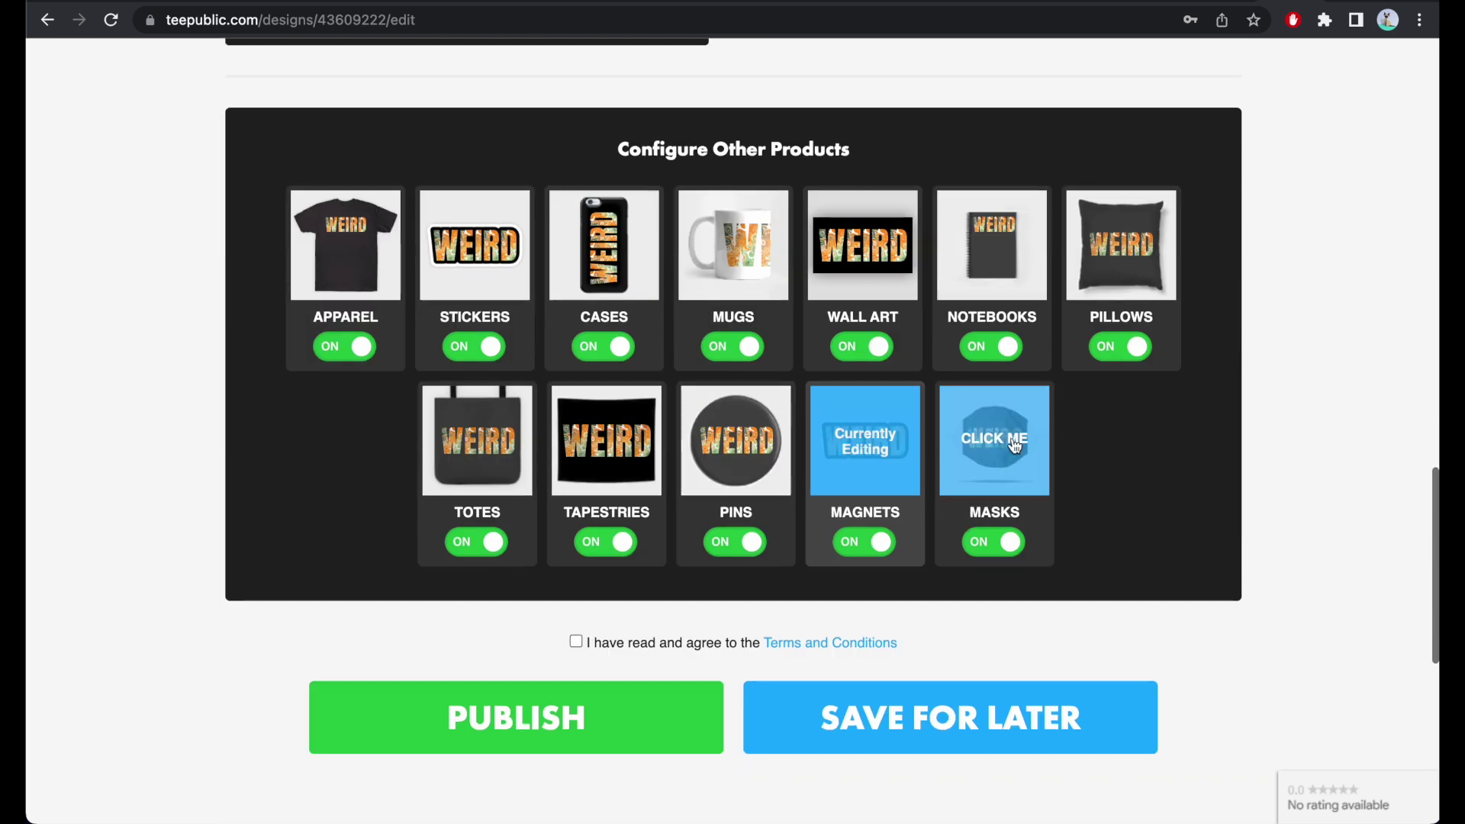
- Set the mask background to black (#000000) and its design scale to 74%
click(1015, 444)
click(358, 579)
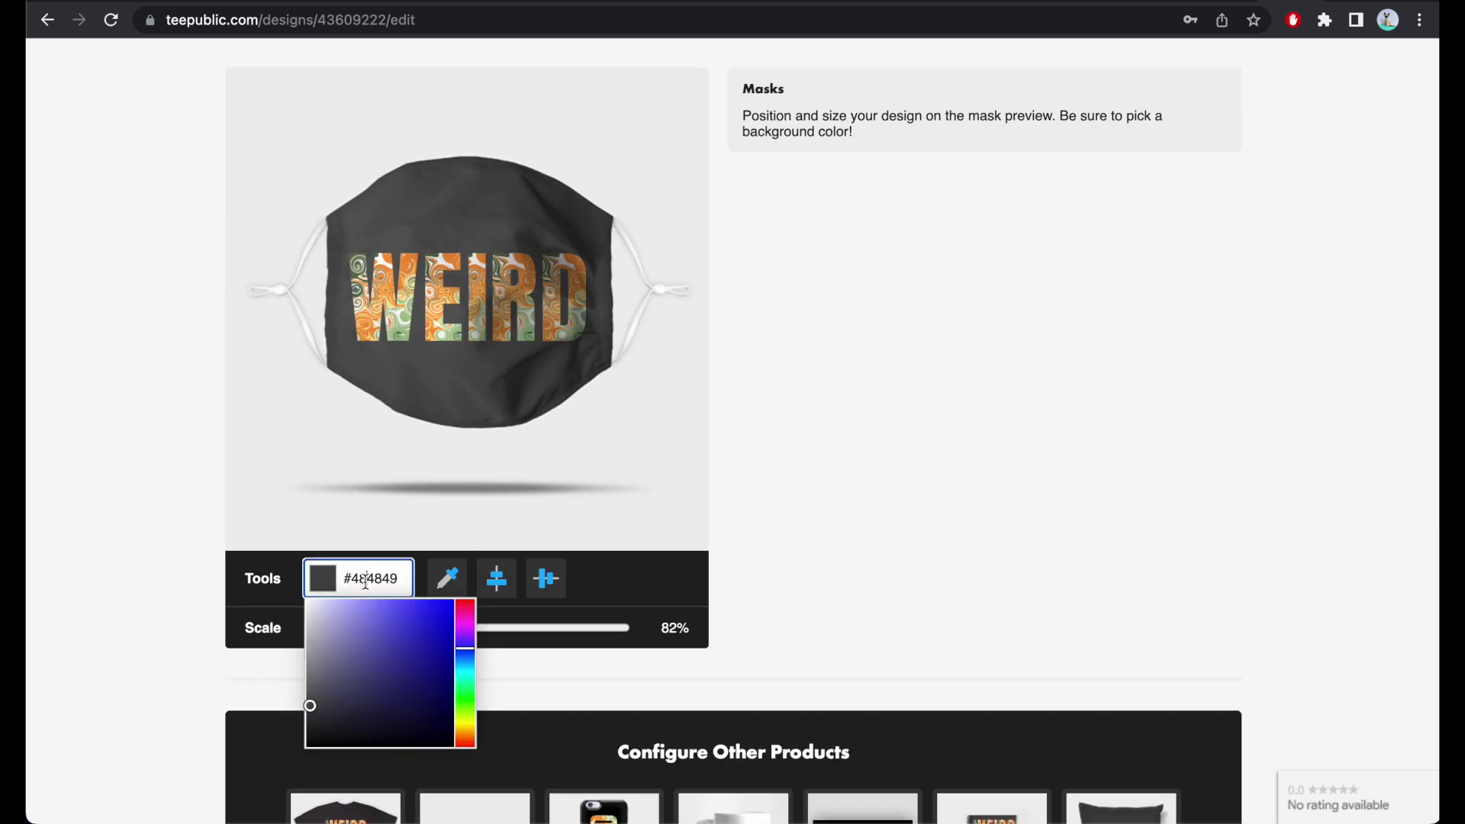
click(364, 693)
drag(364, 693, 257, 789)
click(798, 418)
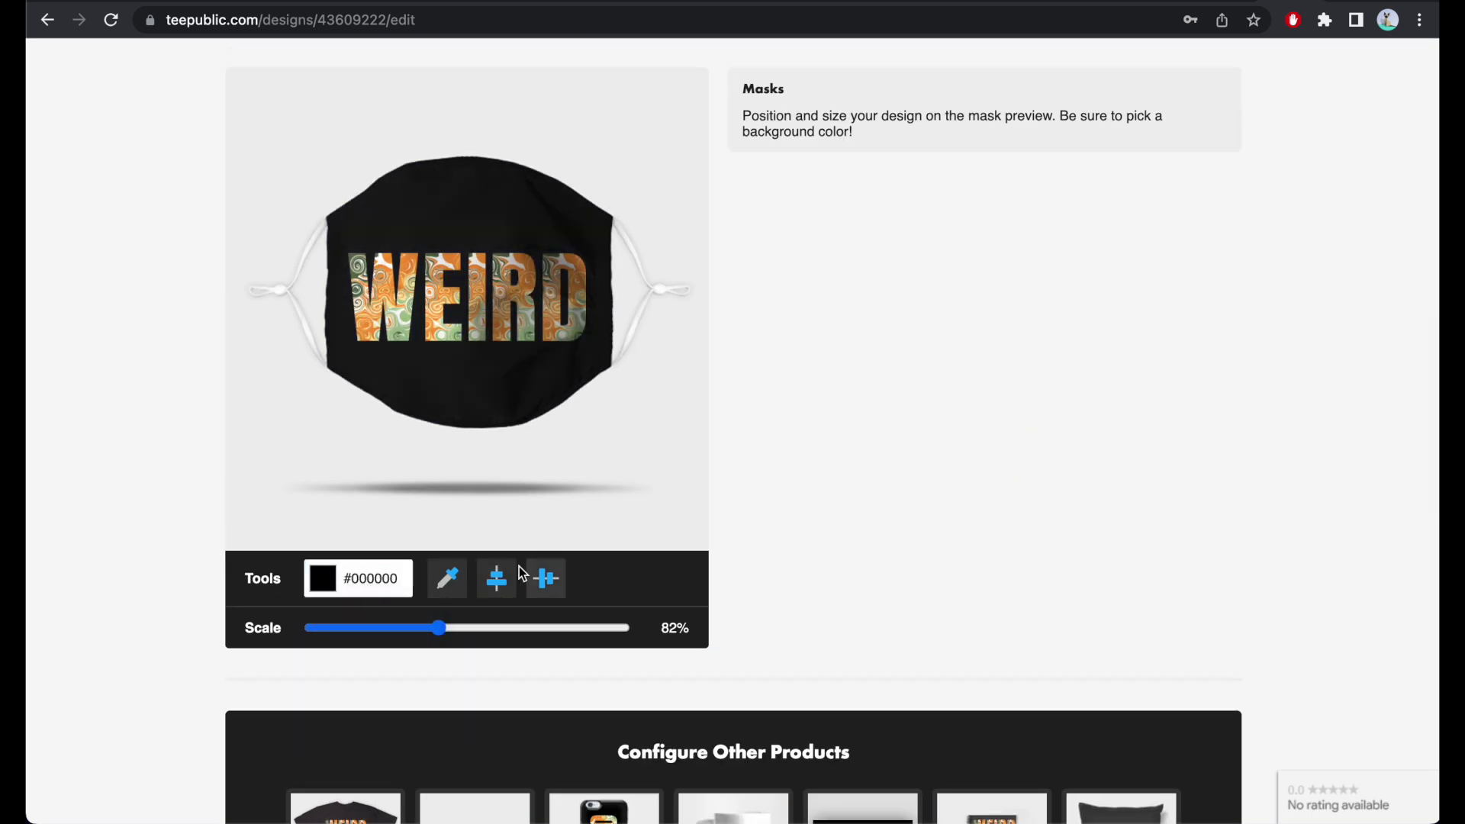
drag(441, 628, 426, 628)
scroll(912, 428, down, 6)
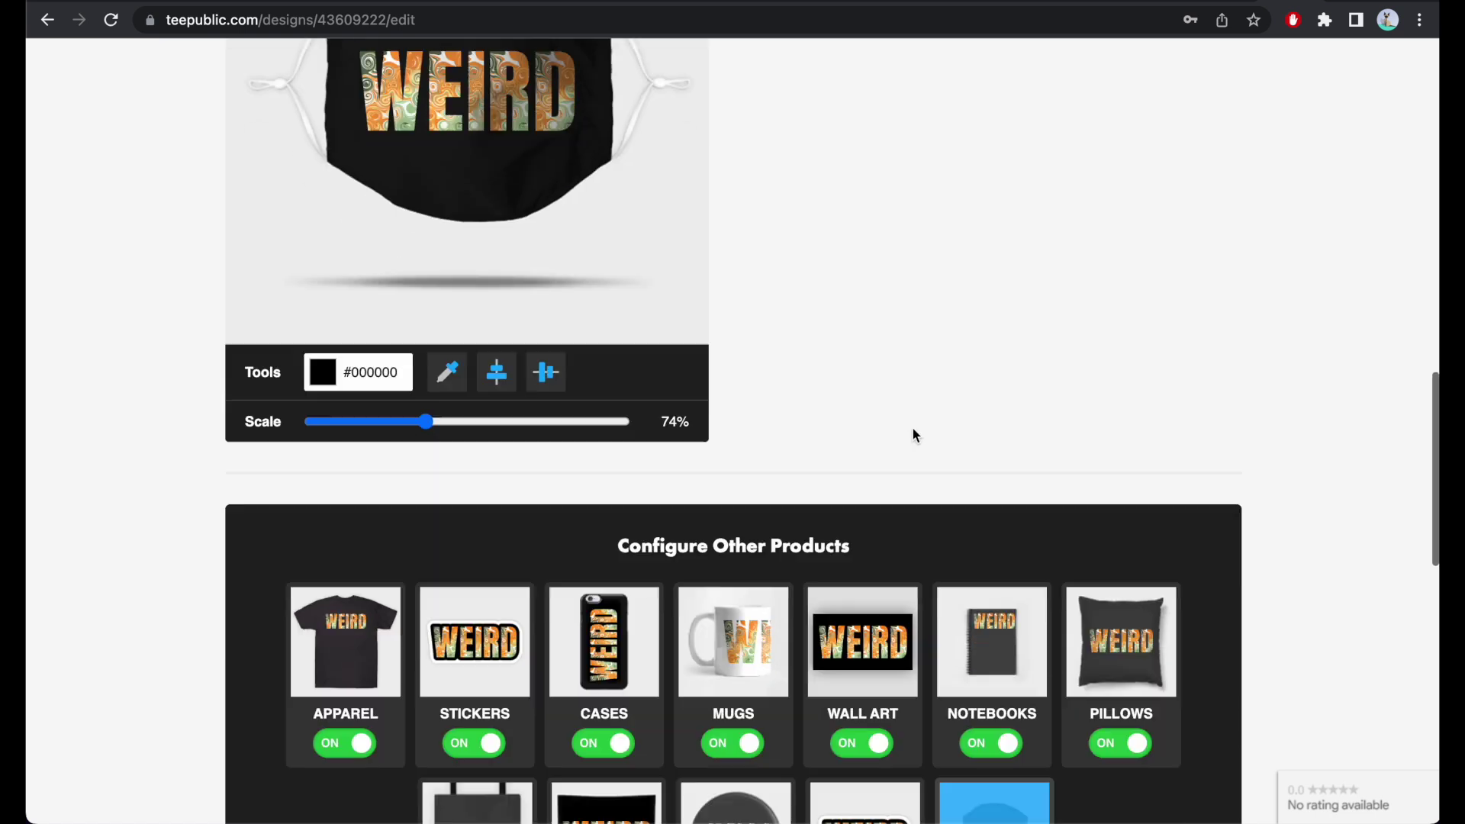
scroll(912, 428, down, 2)
- Accept the terms and conditions and publish the WEIRD design
click(576, 598)
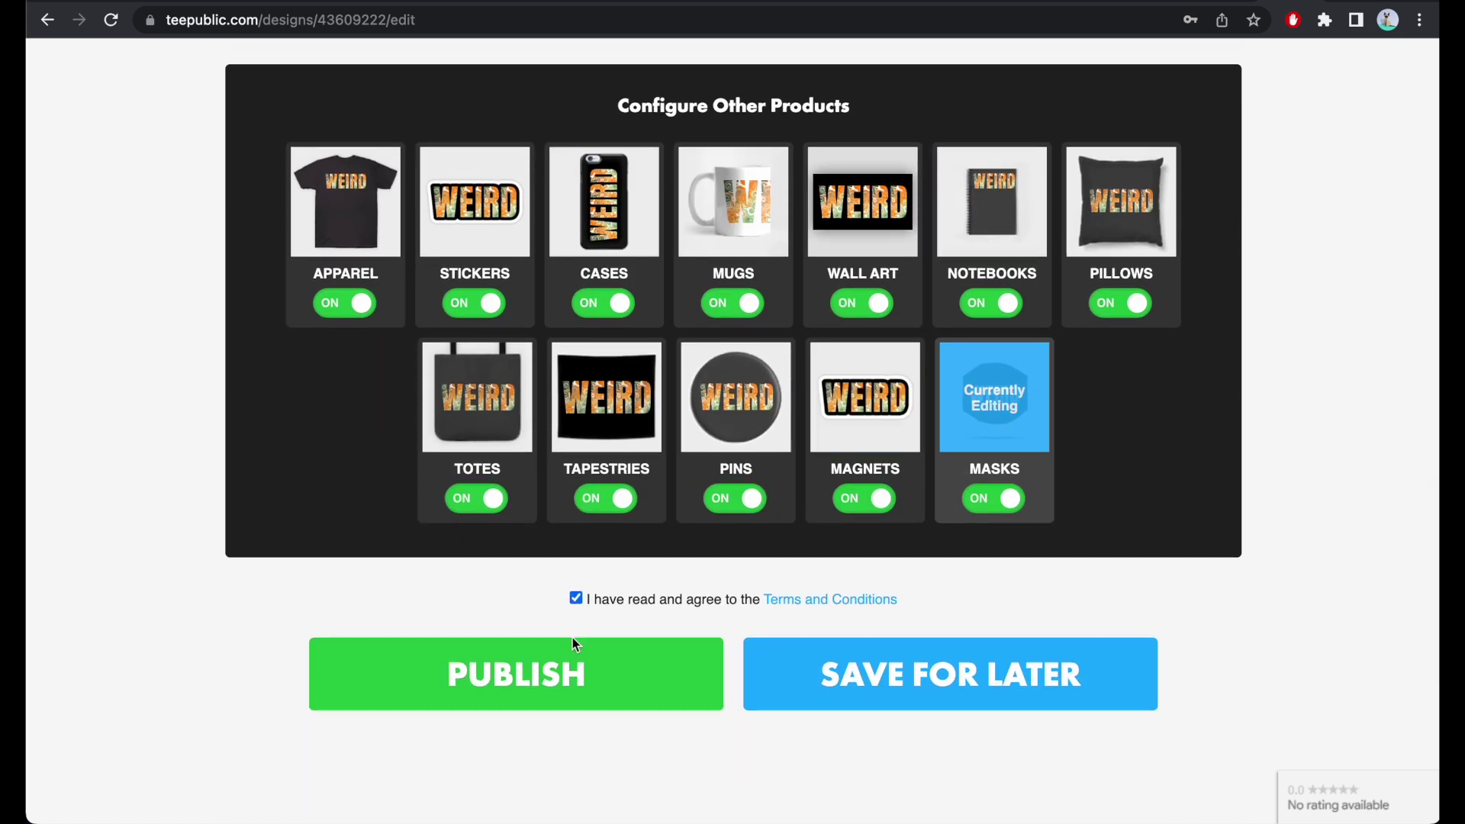
click(568, 673)
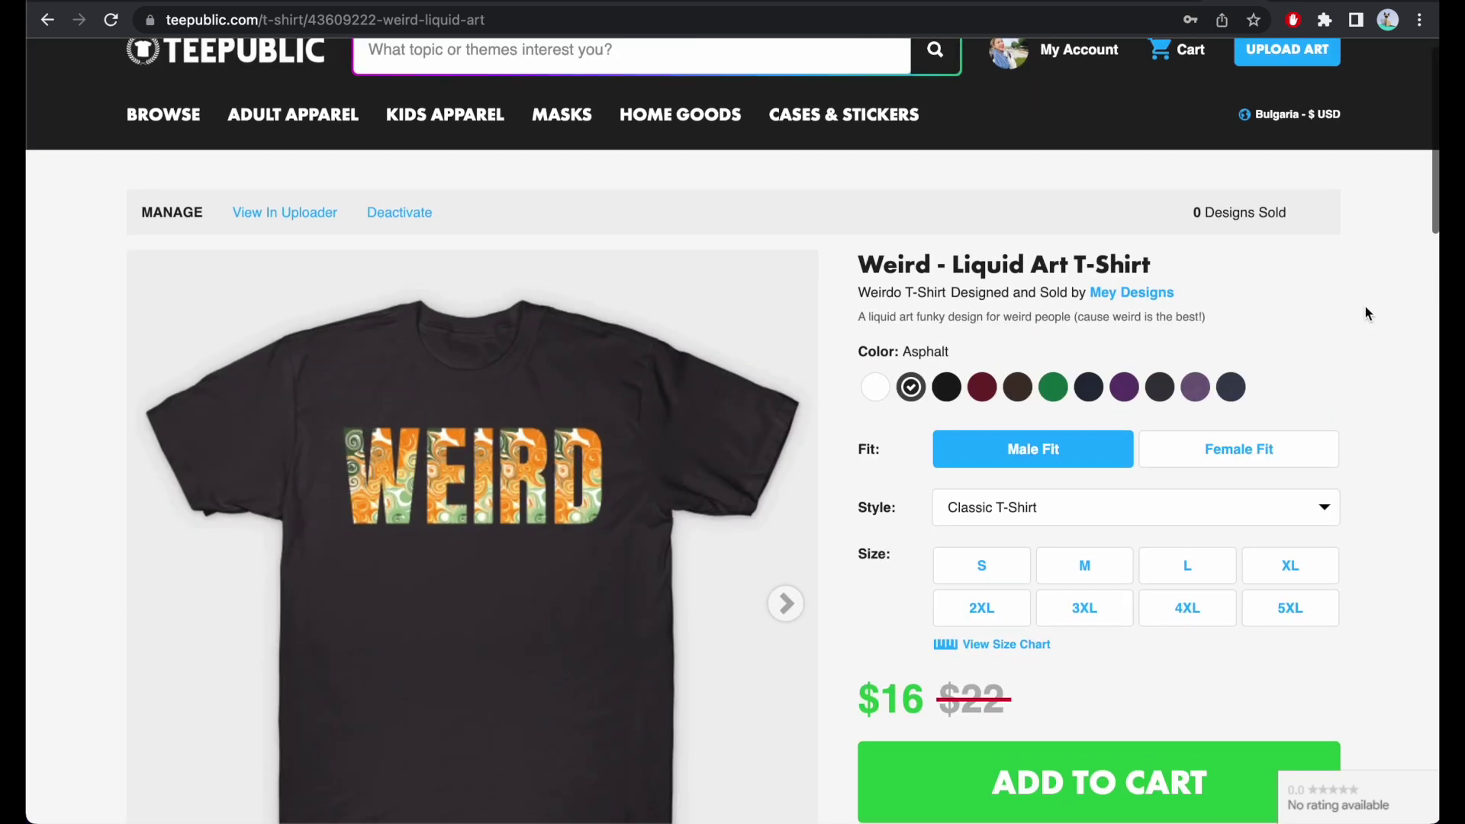
scroll(1360, 309, down, 1)
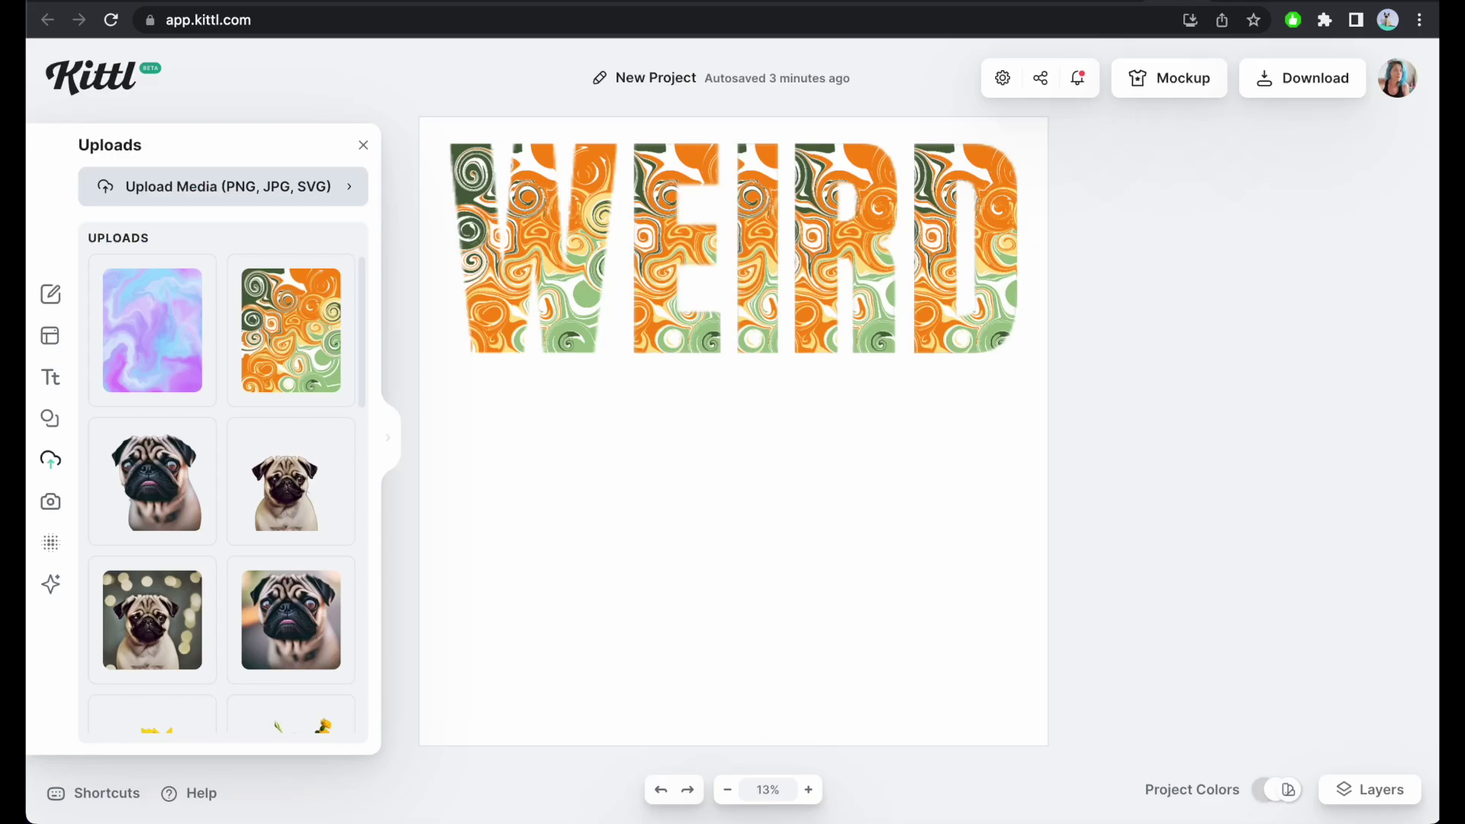
- Move the WEIRD design onto the chest of the white T-shirt mockup and enlarge it
click(1176, 83)
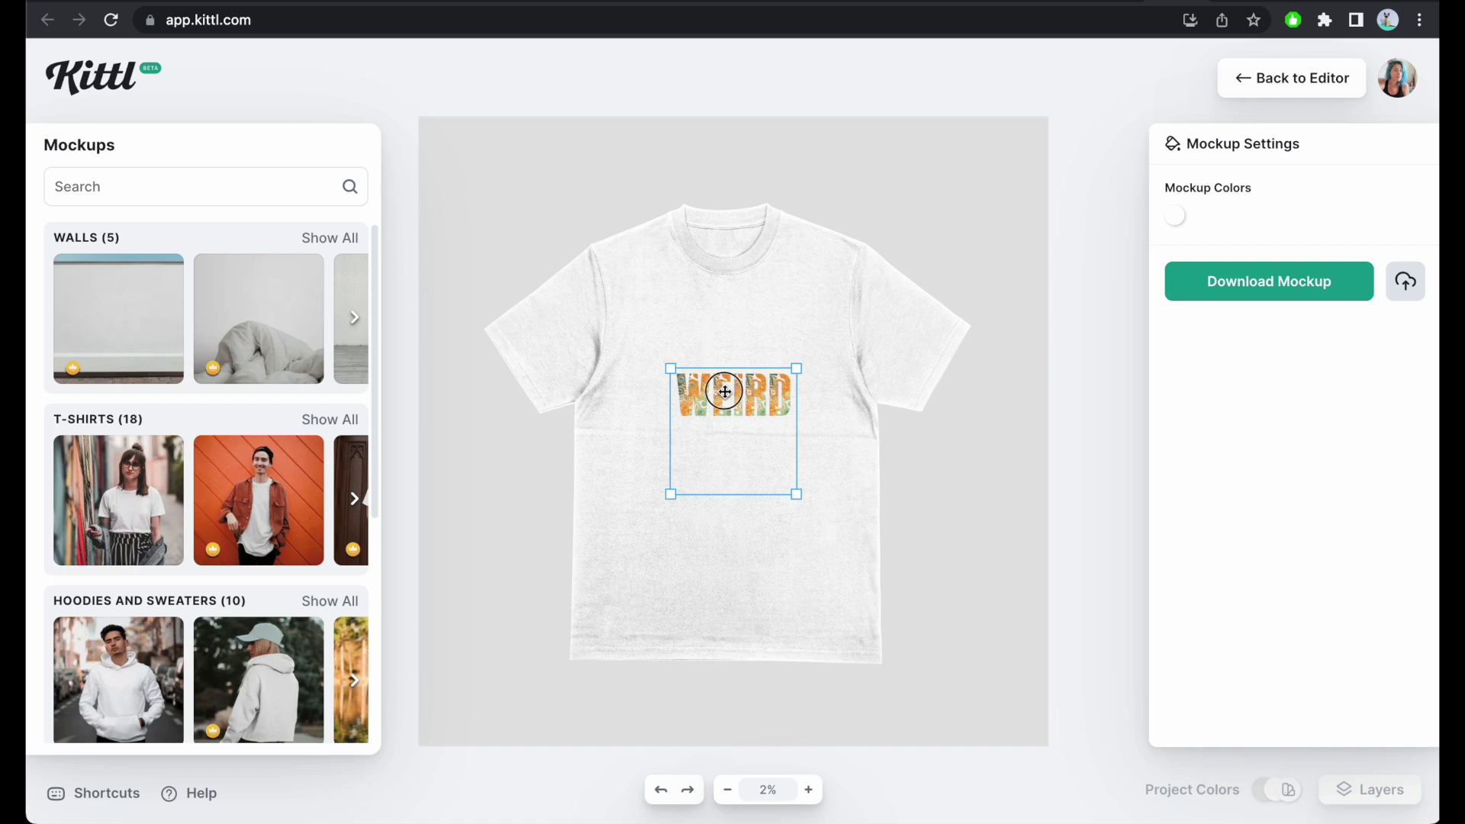
drag(725, 392, 690, 307)
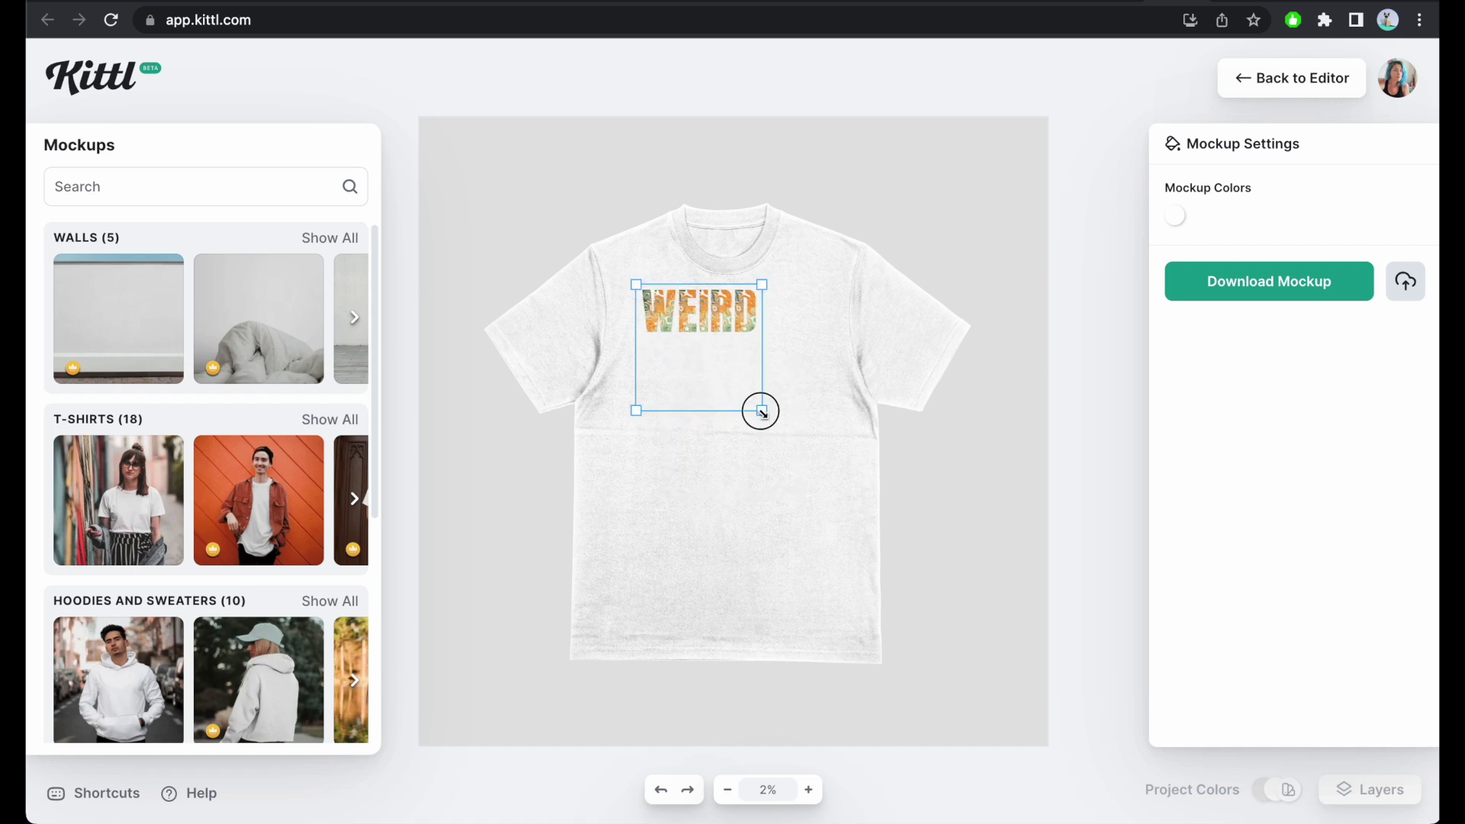
drag(760, 412, 849, 495)
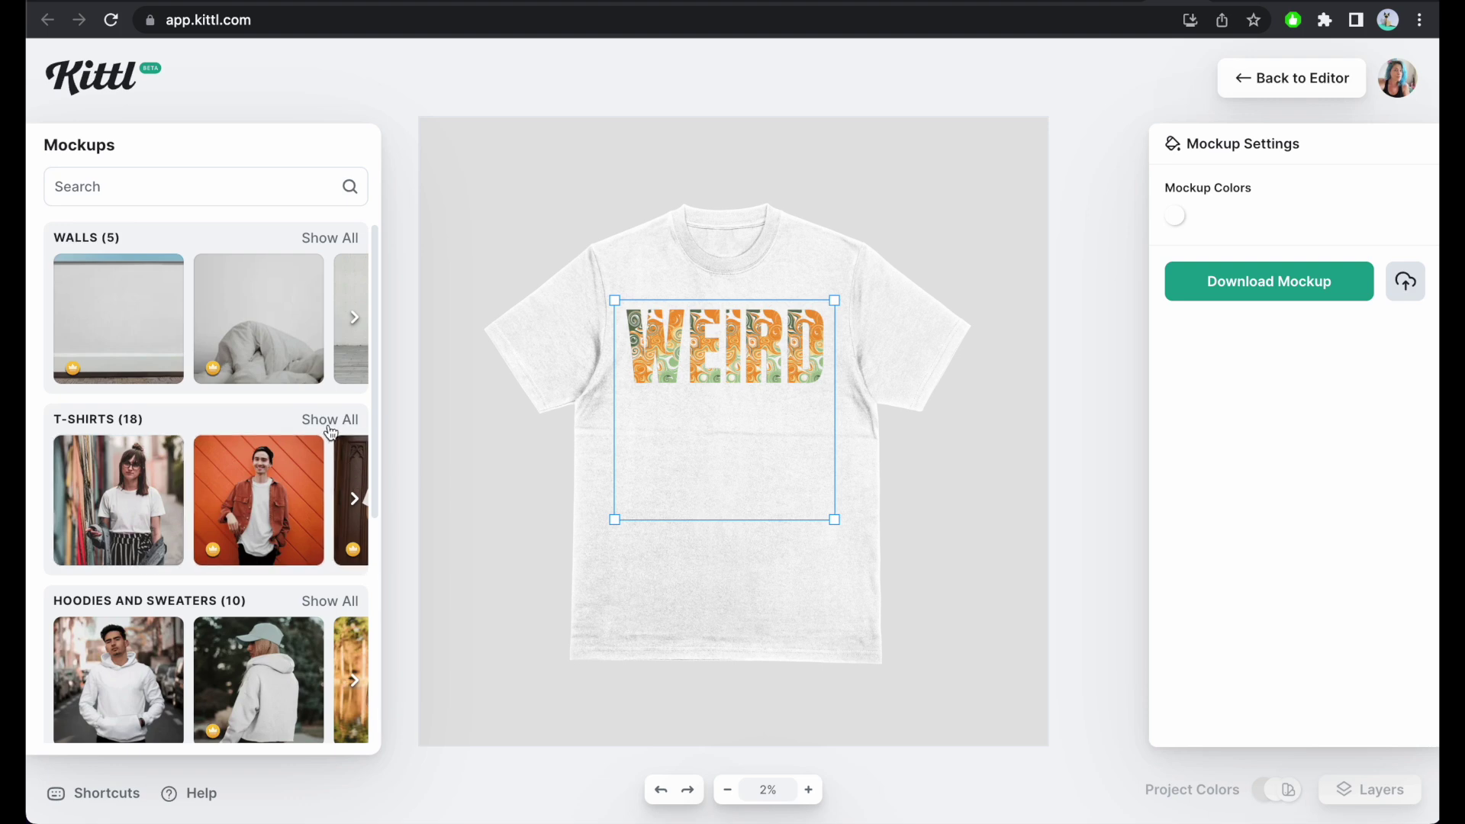
click(328, 421)
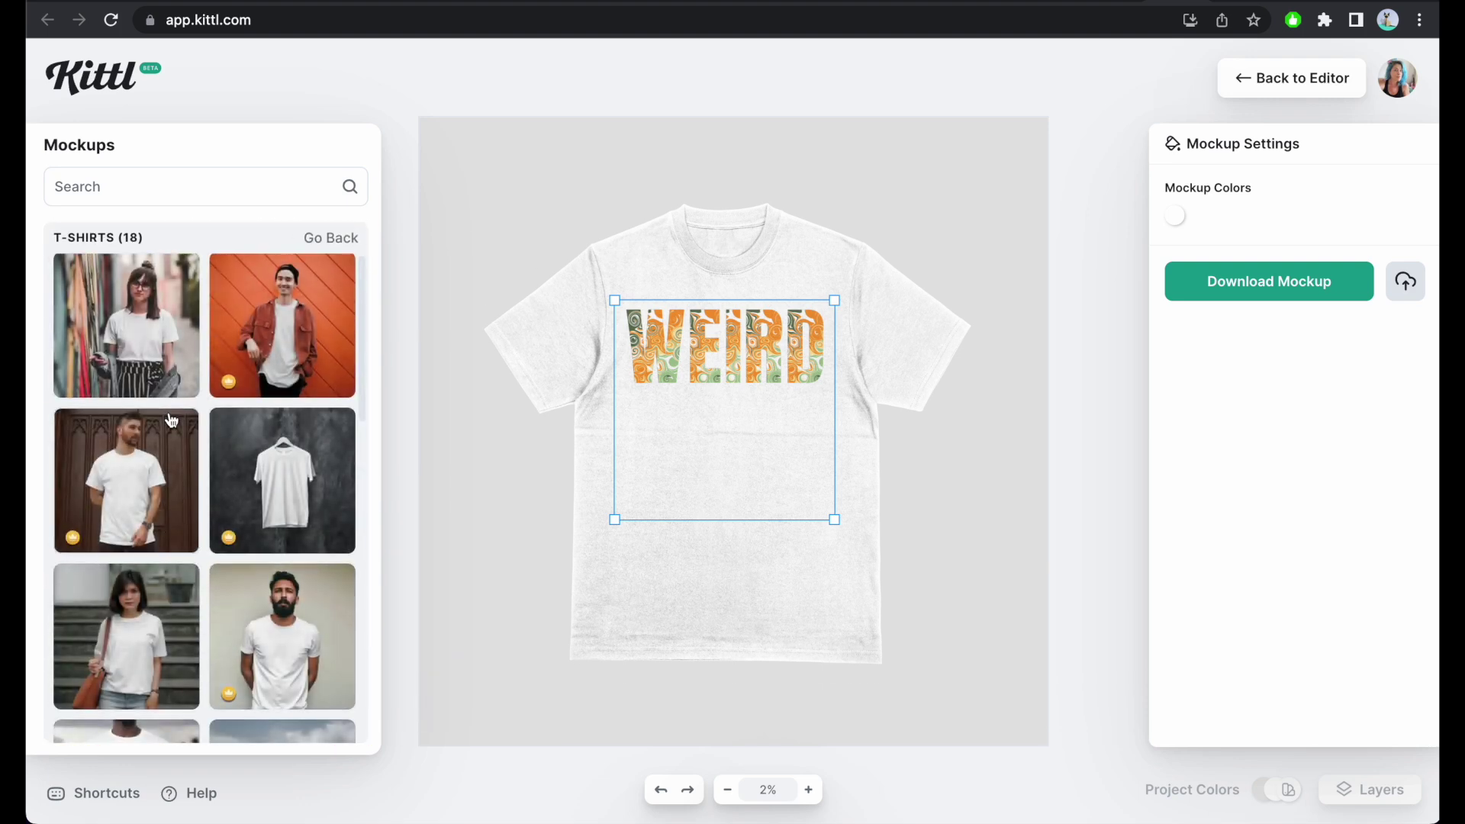
- Switch to the woman-on-stairs T-shirt mockup and reposition and enlarge the WEIRD design
scroll(157, 435, down, 2)
click(135, 438)
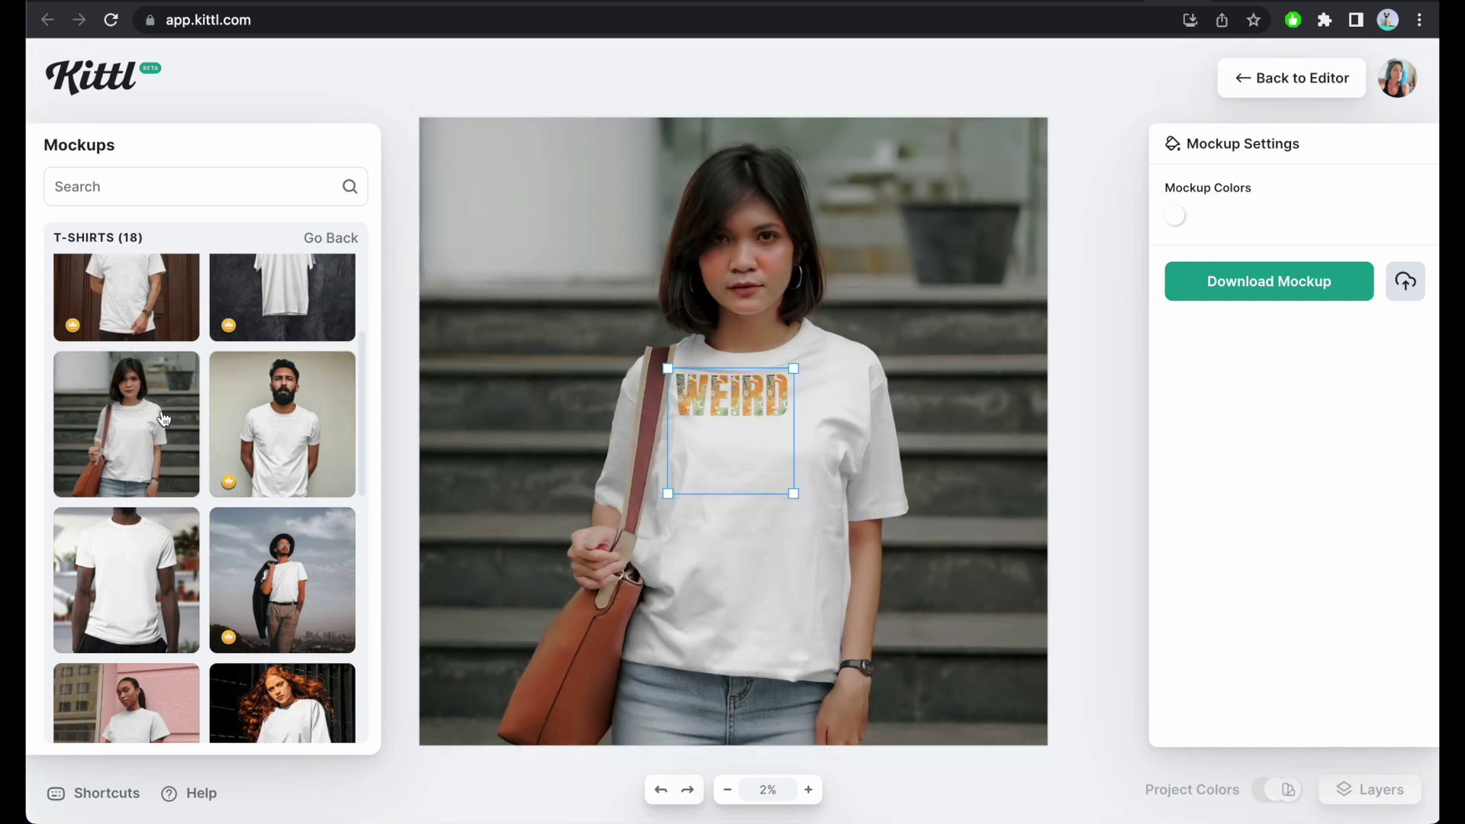
drag(727, 404, 727, 437)
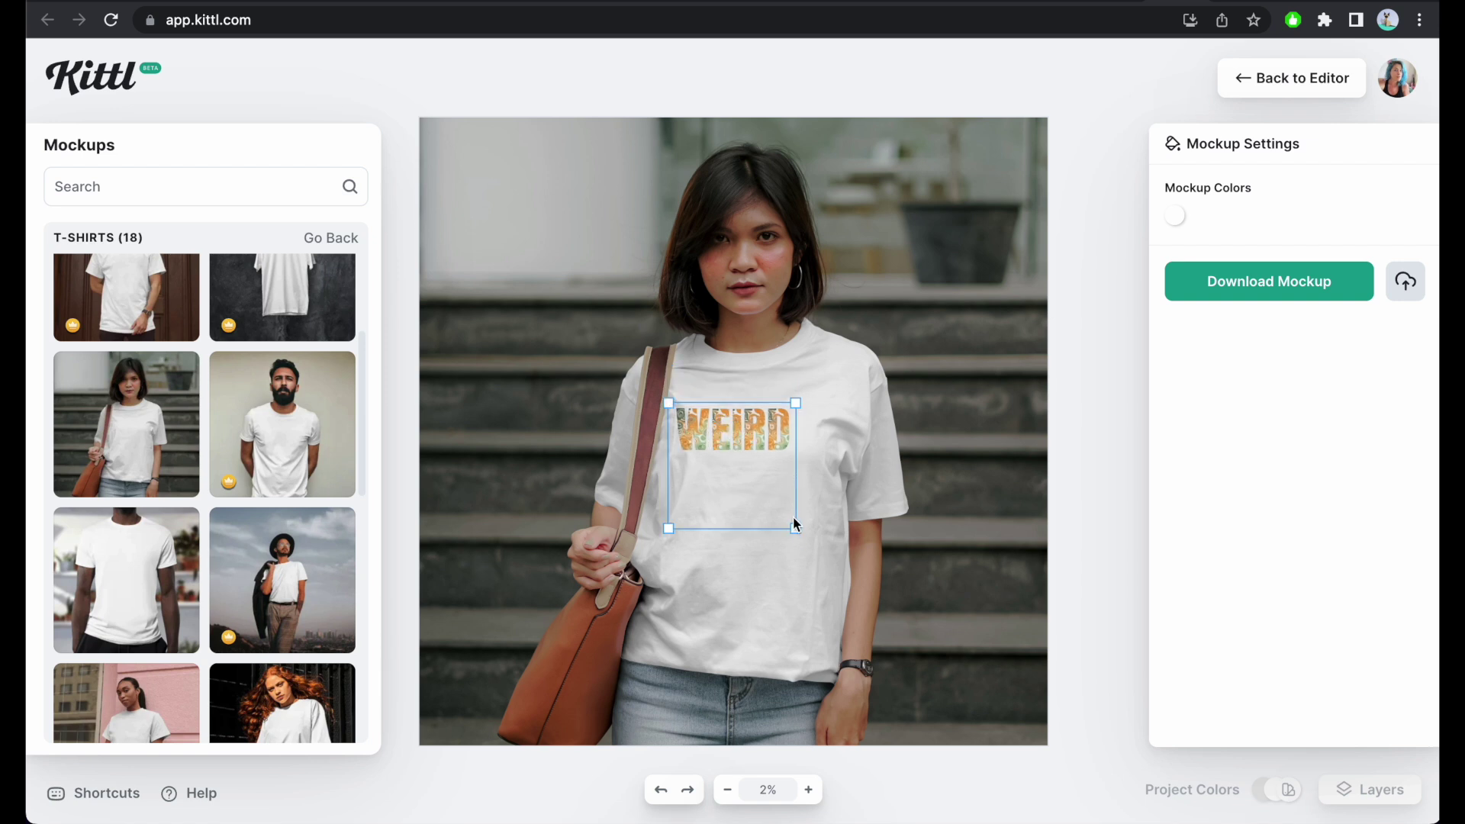
drag(795, 529, 843, 576)
drag(779, 449, 771, 442)
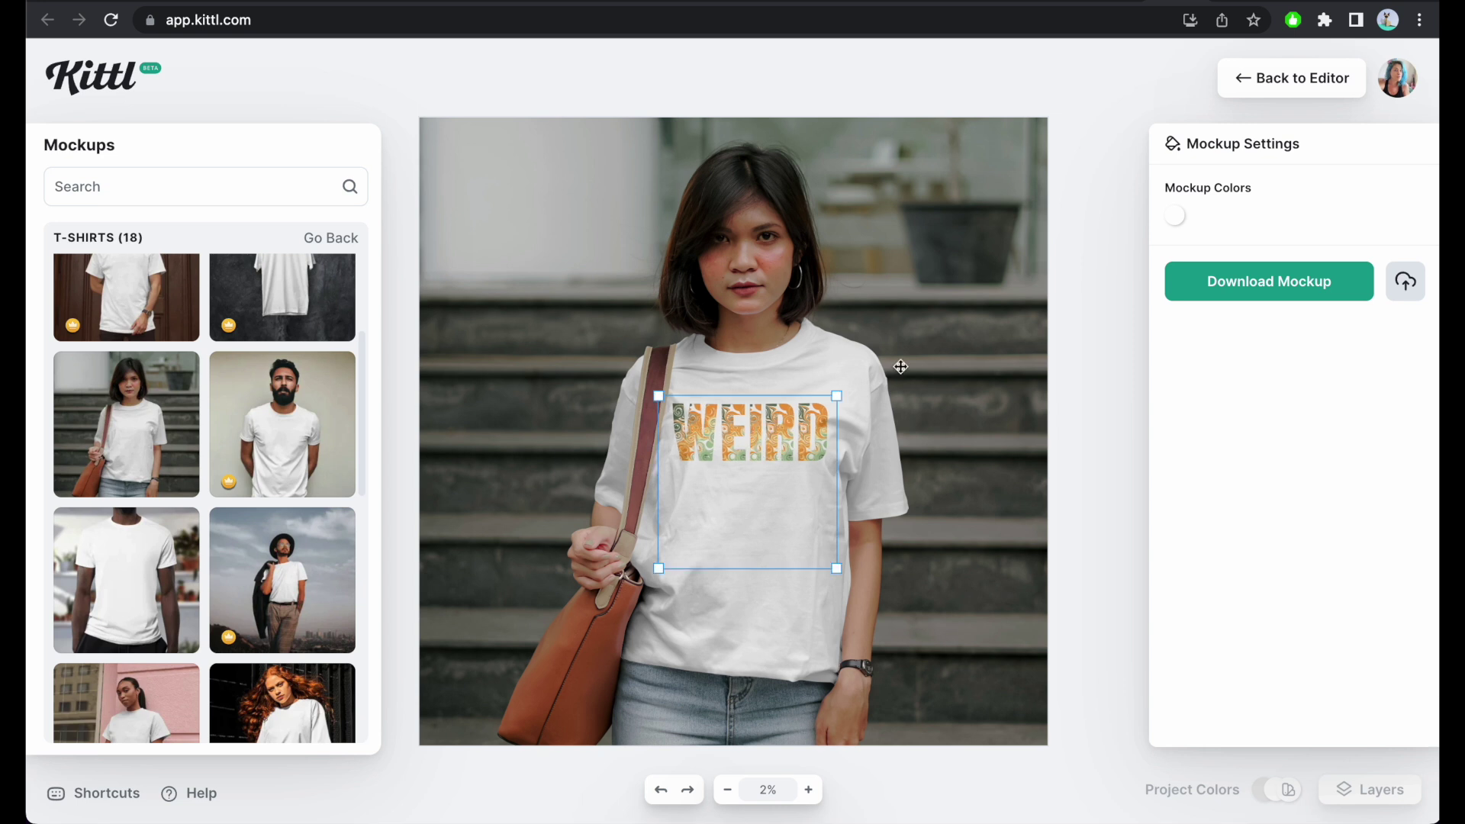
- Recolour the mockup T-shirt to pure black (000000)
click(1182, 224)
click(964, 376)
drag(965, 376, 981, 427)
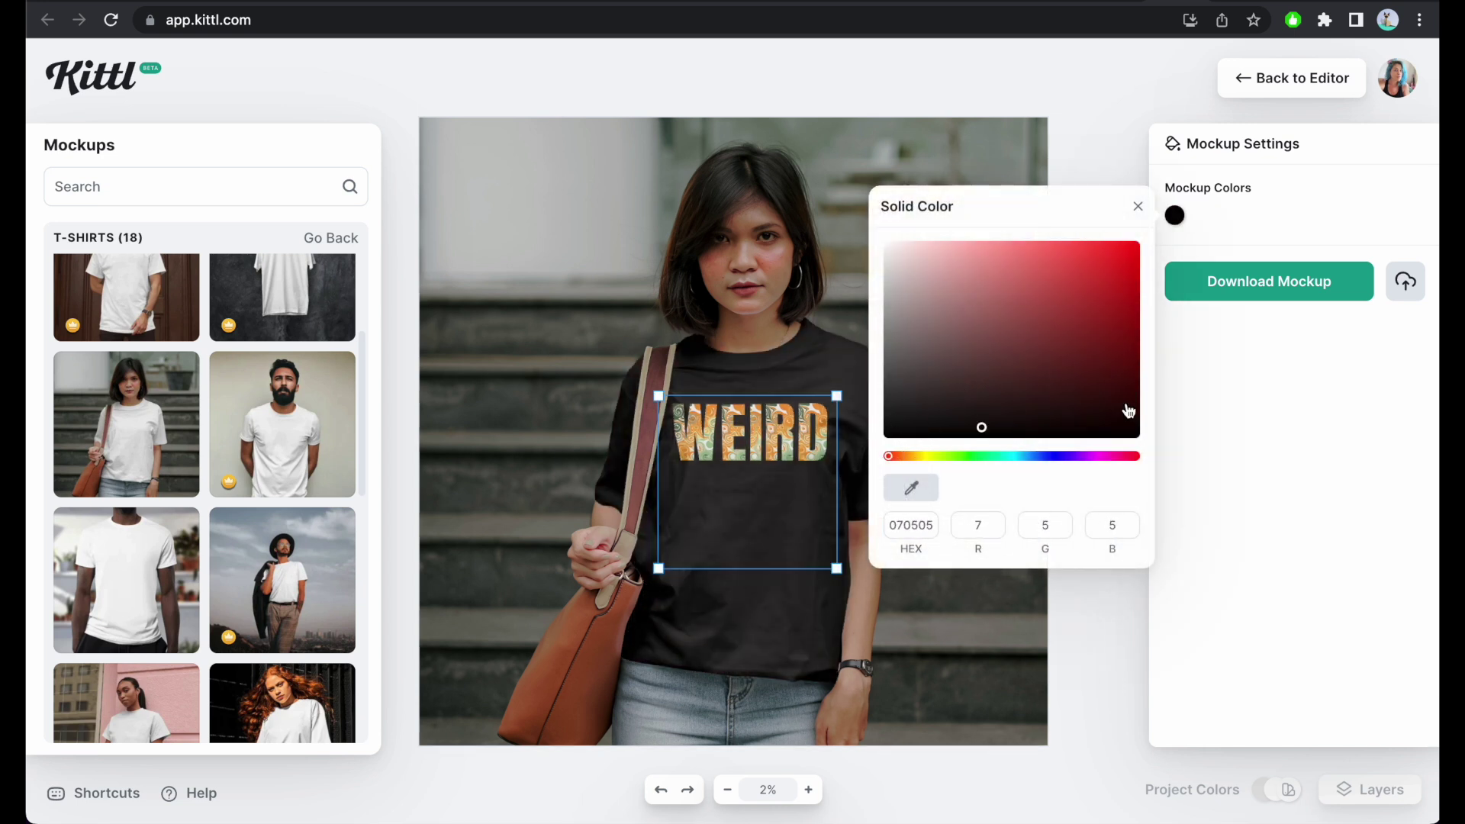
click(1128, 411)
click(1214, 401)
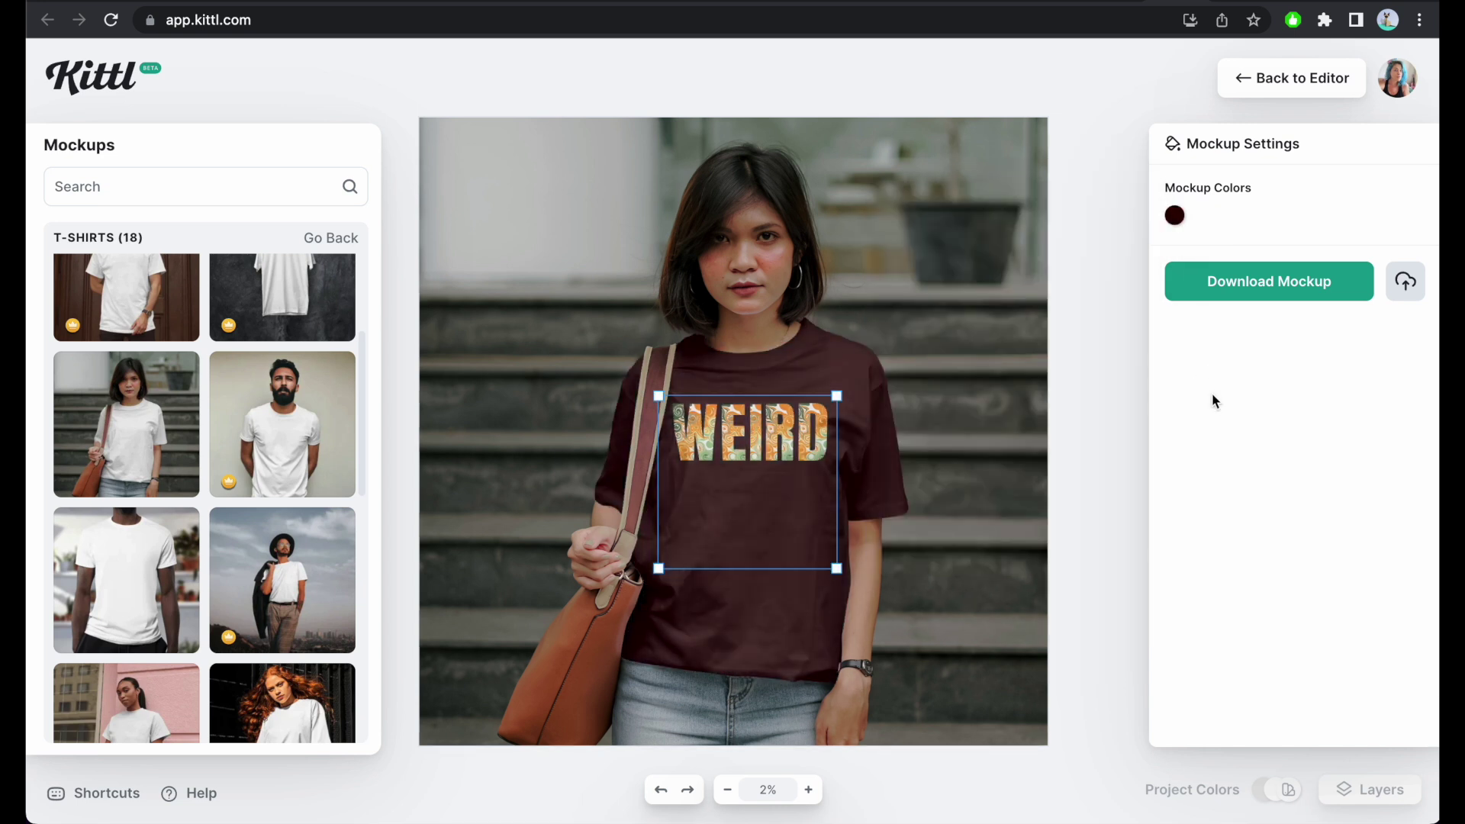
click(1179, 222)
drag(890, 435, 877, 440)
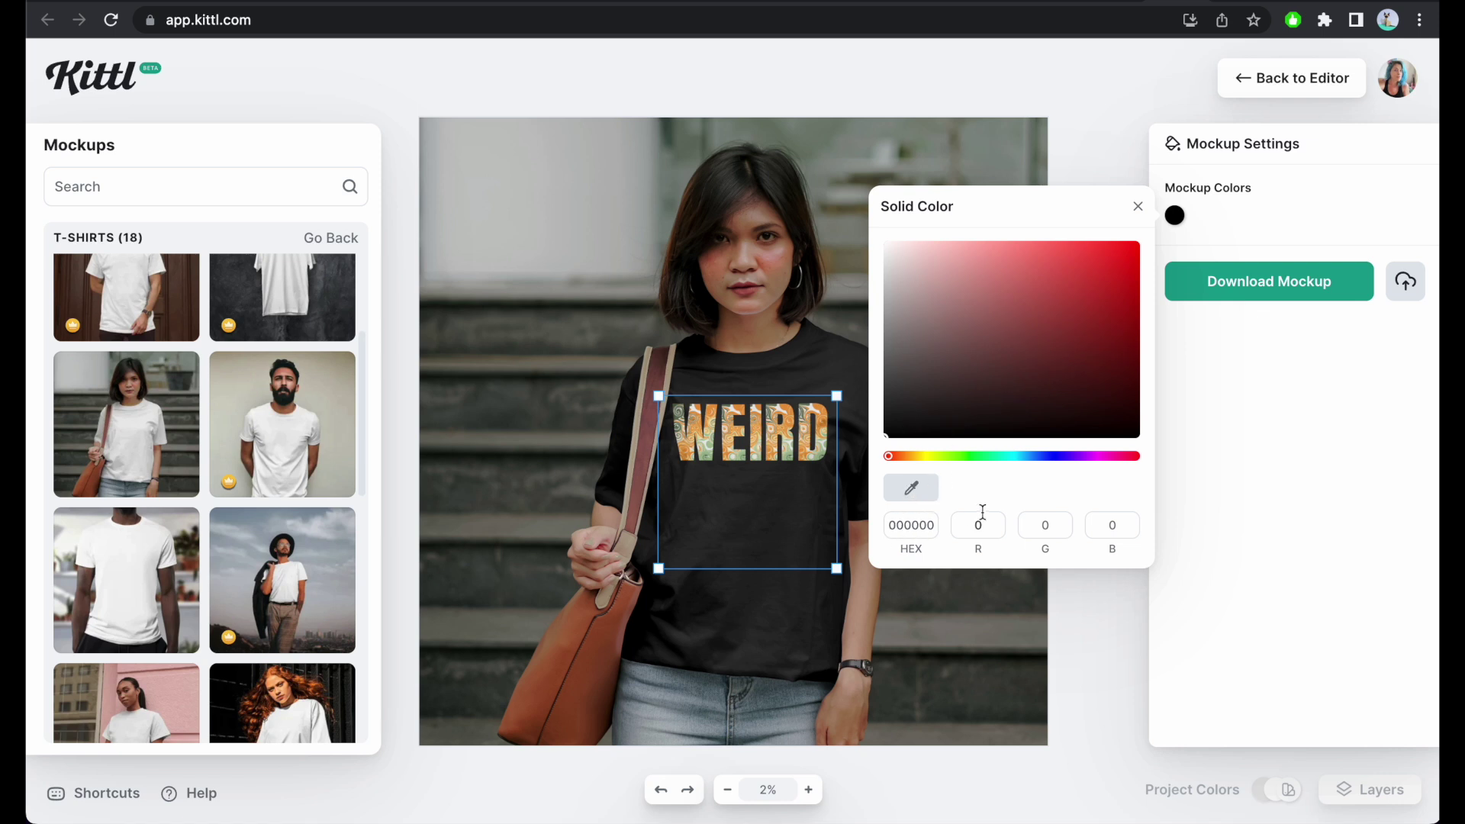
- Save the black-shirt mockup as artboard (4).jpg to Uploads and return to Kittl home
click(1327, 397)
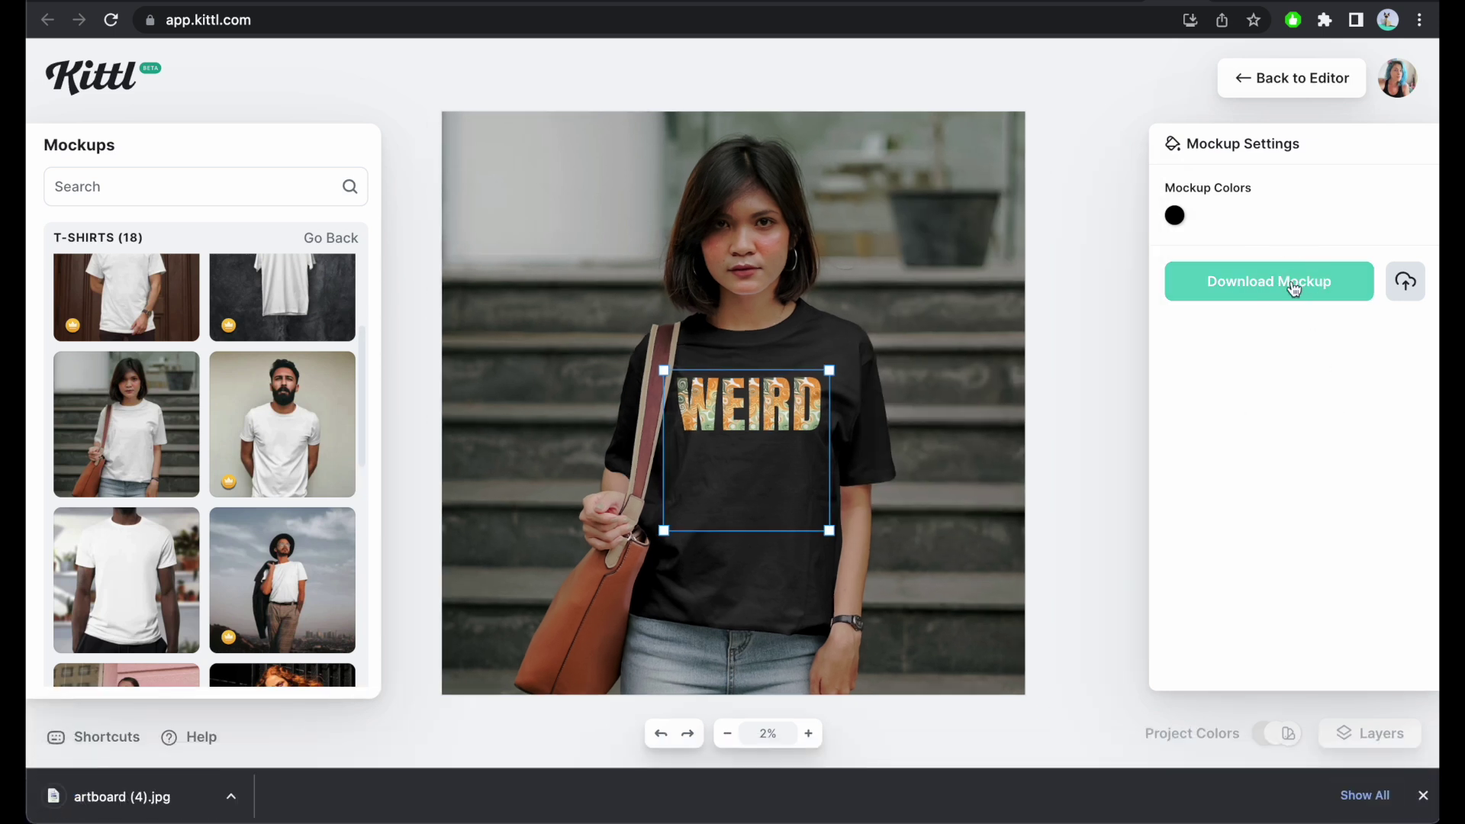
click(1406, 289)
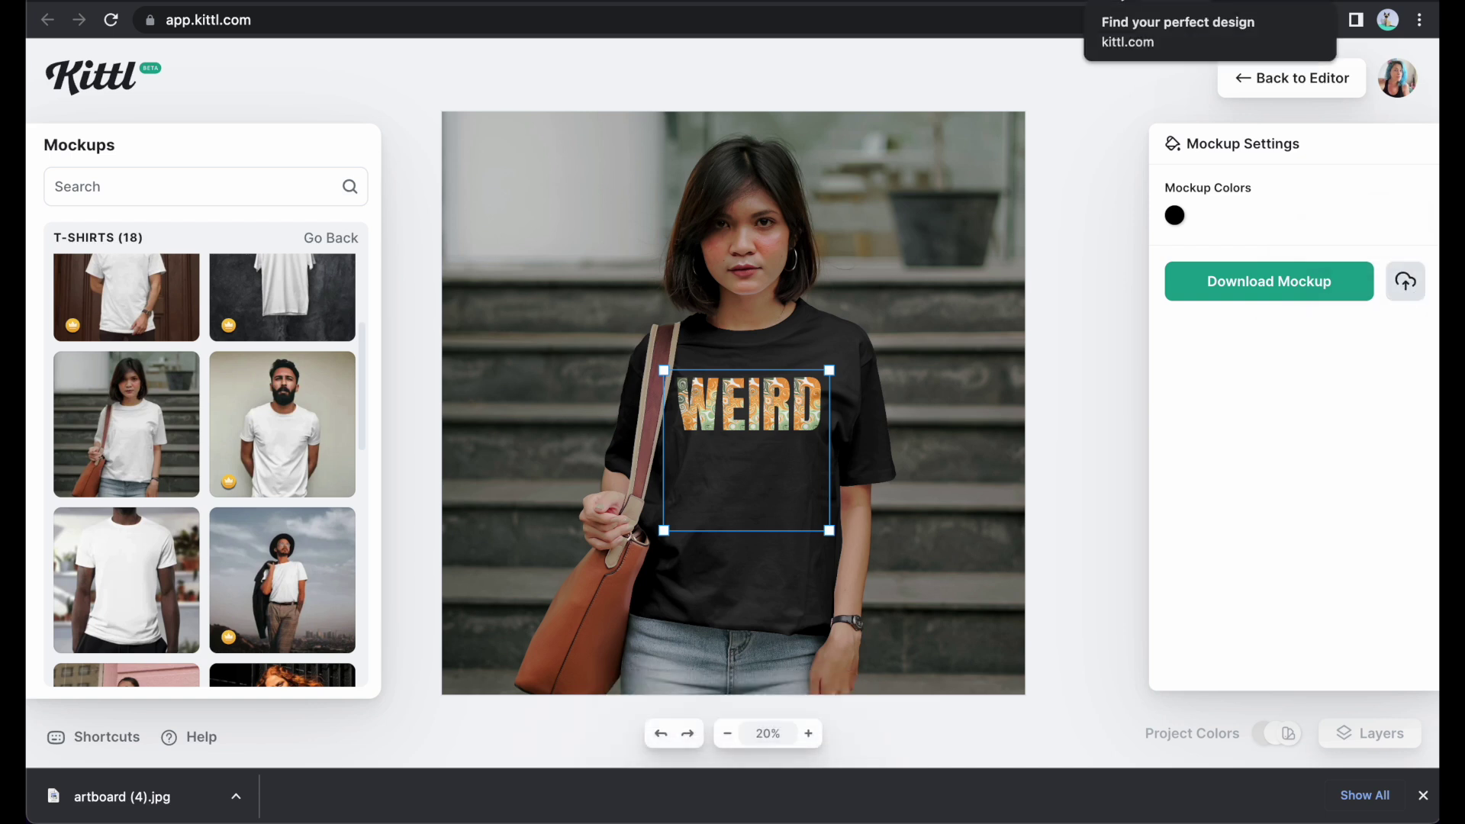
click(1129, 3)
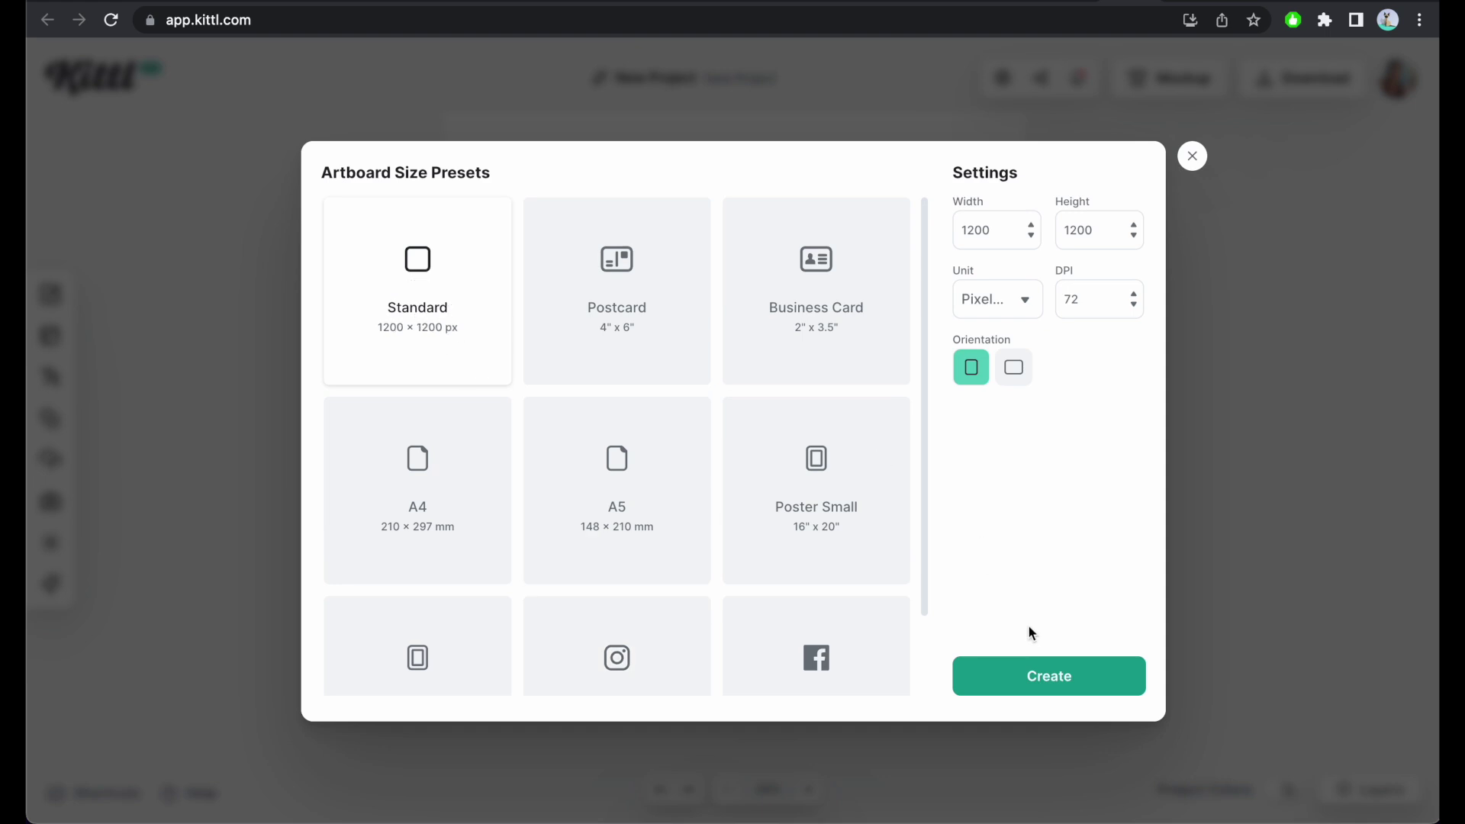
- Create a 1200×1200 standard artboard and place the uploaded WEIRD mockup photo filling it
click(1046, 692)
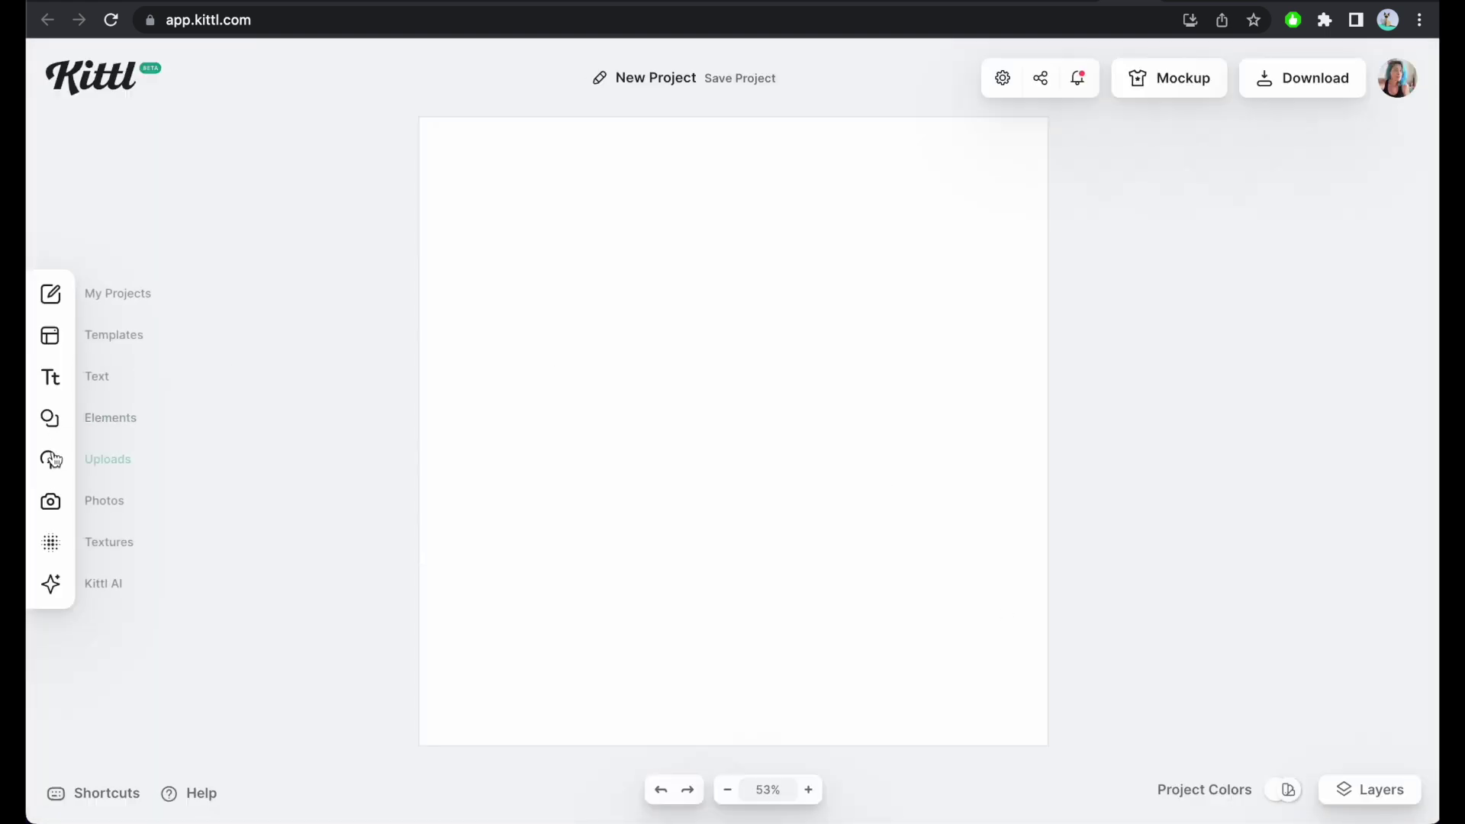
click(52, 459)
click(155, 332)
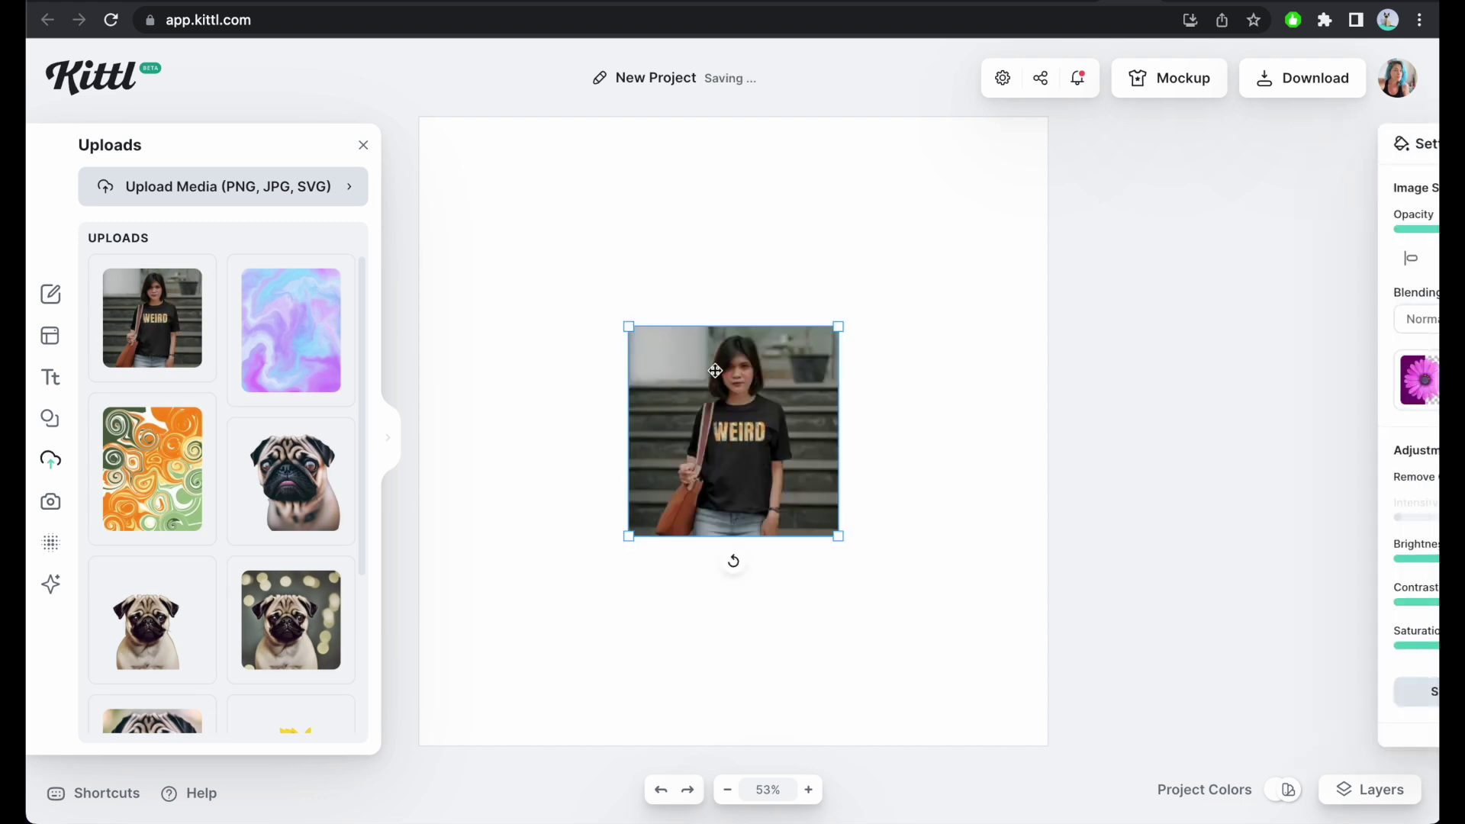
drag(837, 327, 1123, 108)
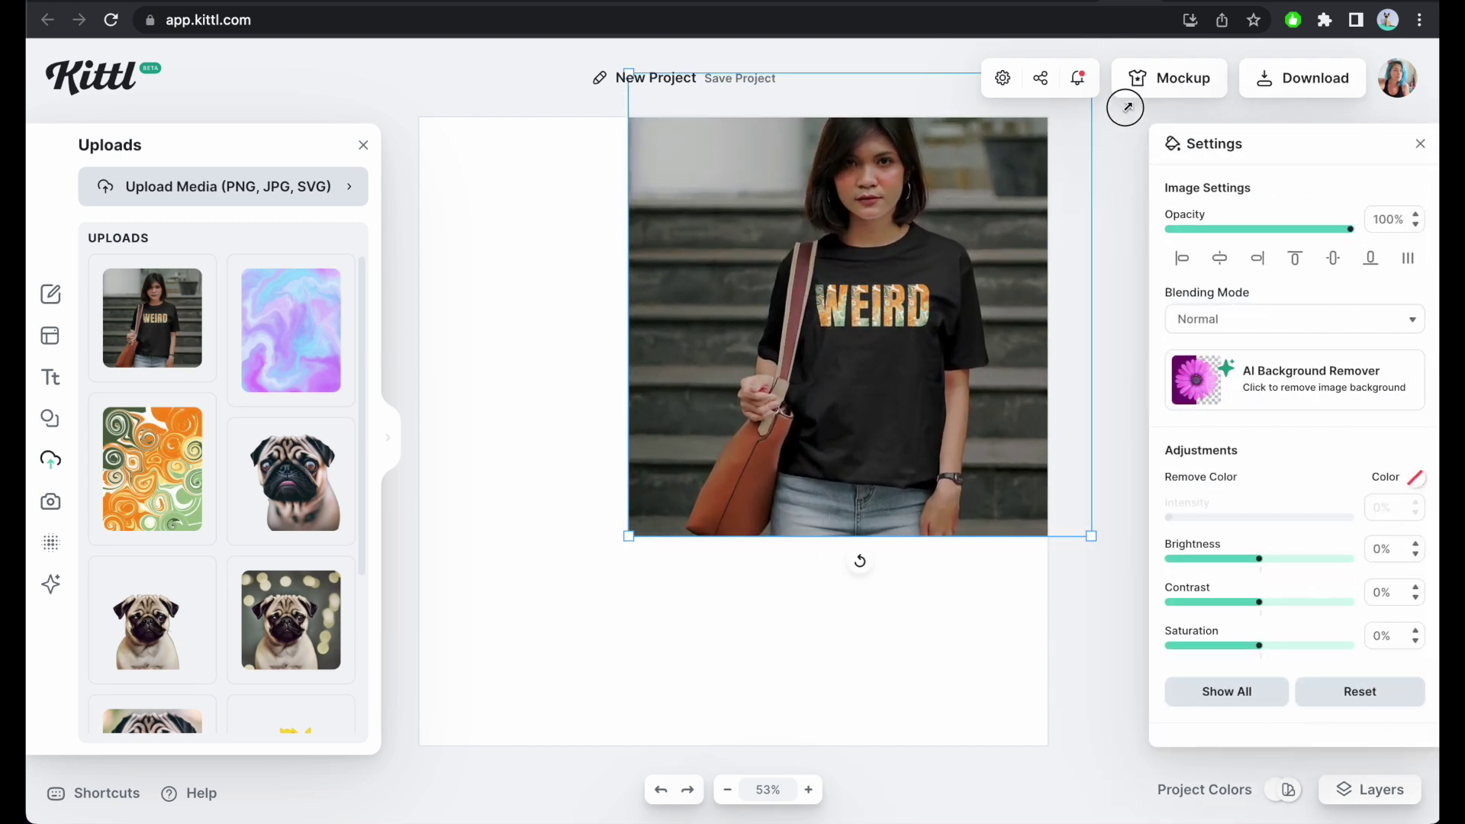
drag(919, 249, 729, 438)
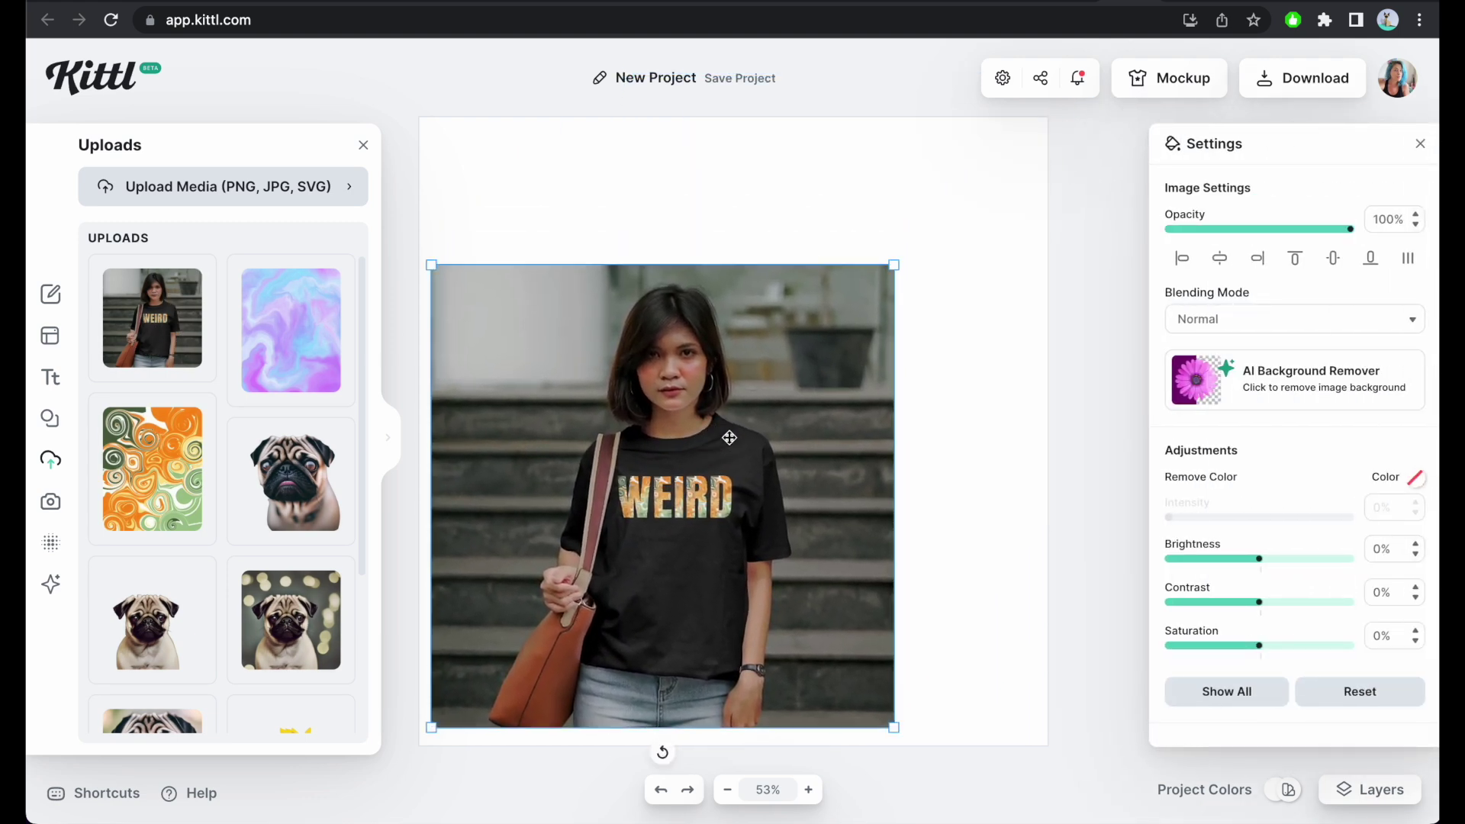
mouse_move(890, 268)
mouse_down()
mouse_move(1040, 151)
mouse_move(1032, 138)
mouse_move(899, 296)
mouse_up()
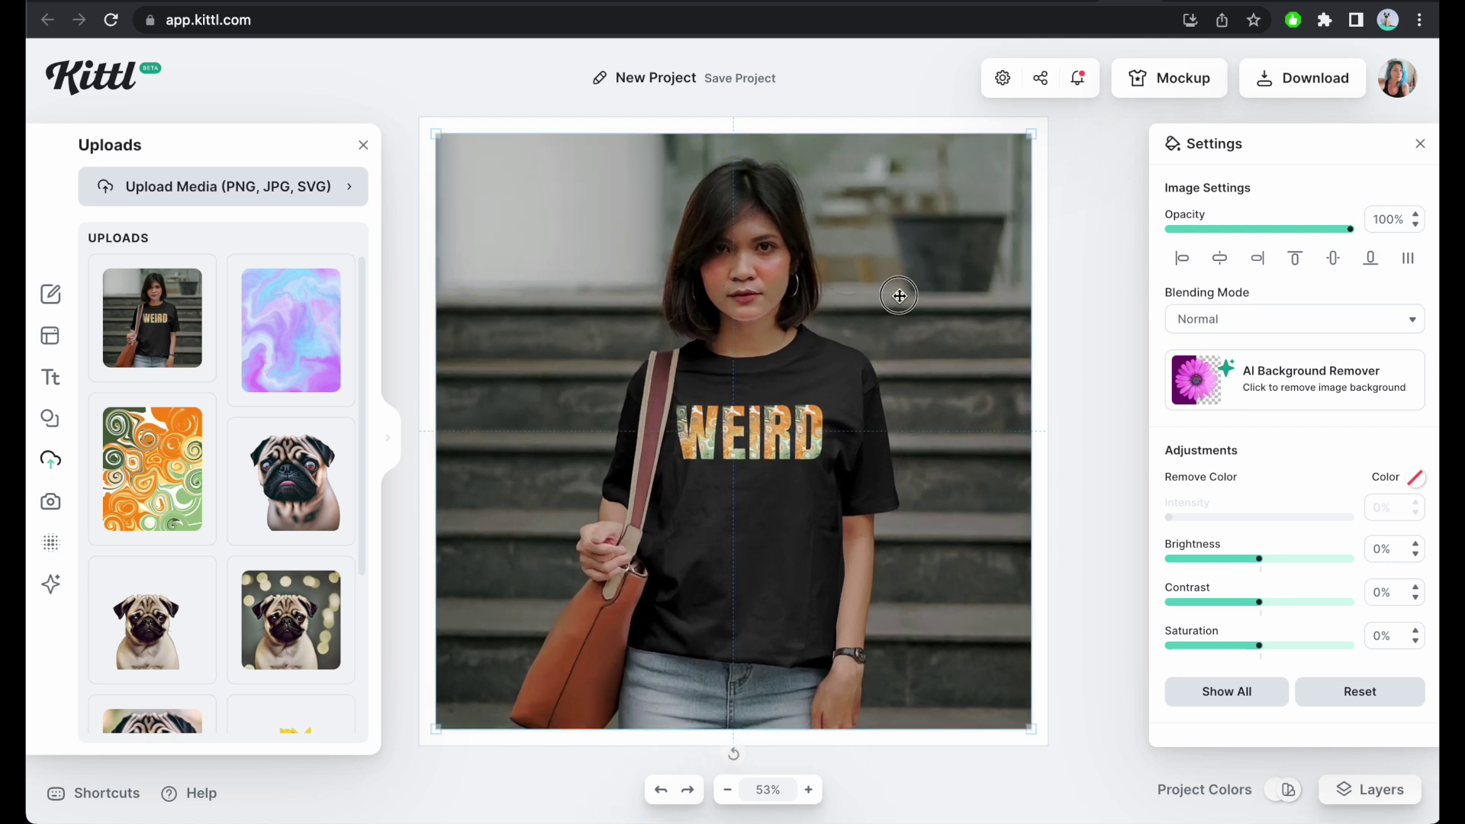
click(1122, 258)
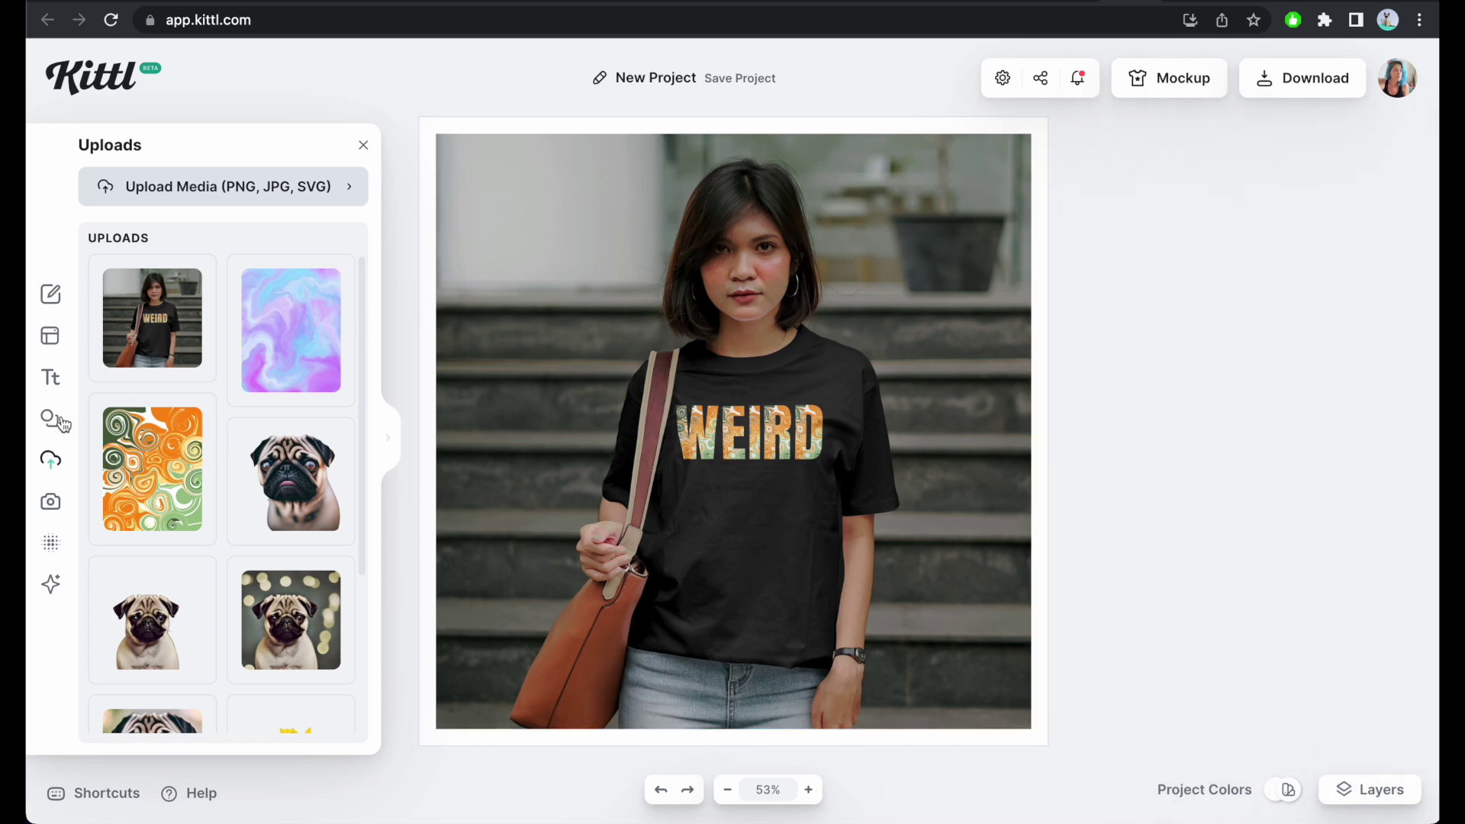
- Shrink the mockup photo and centre it, leaving a white border around it
click(50, 378)
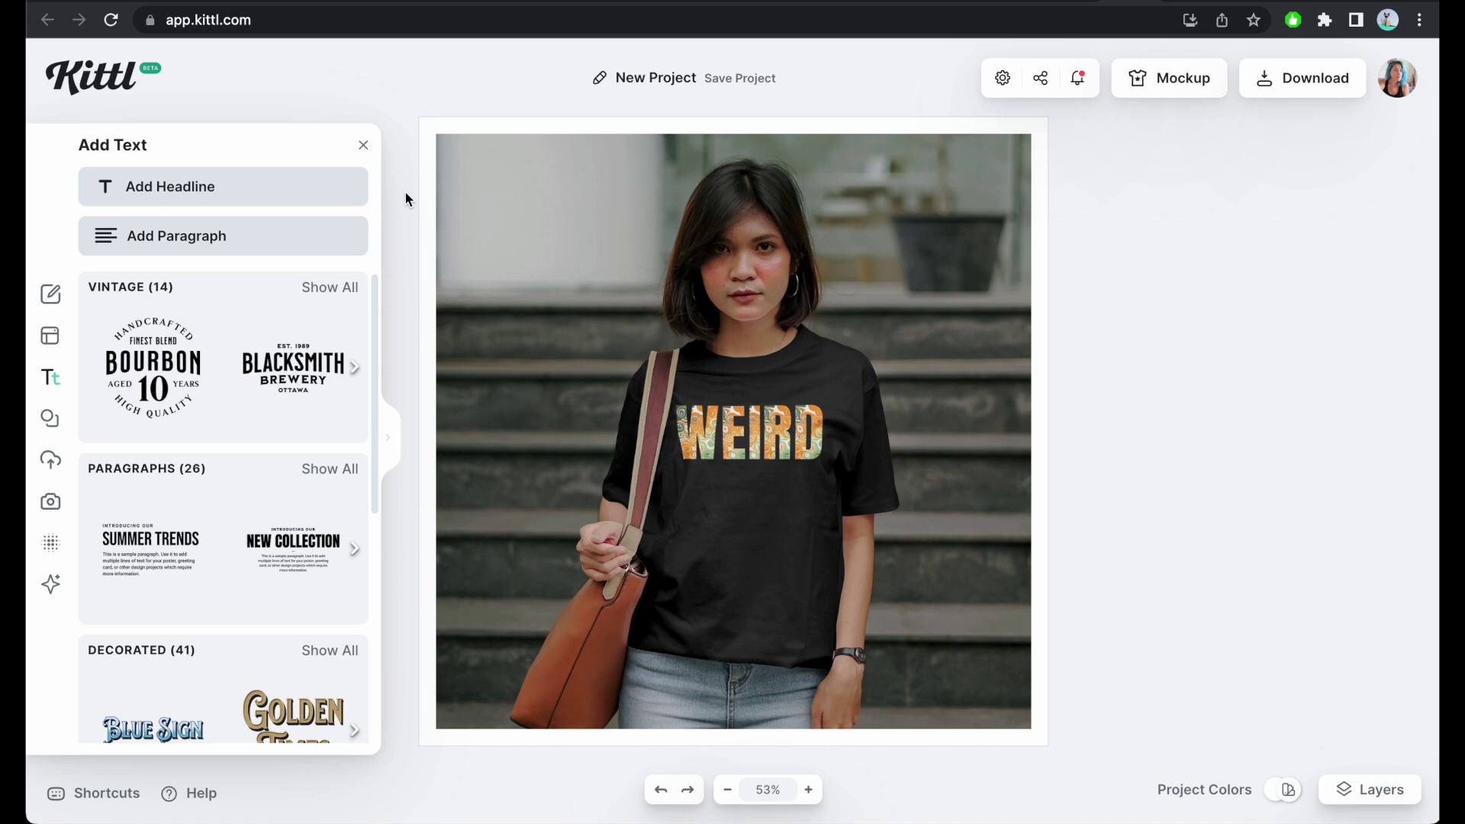
click(465, 211)
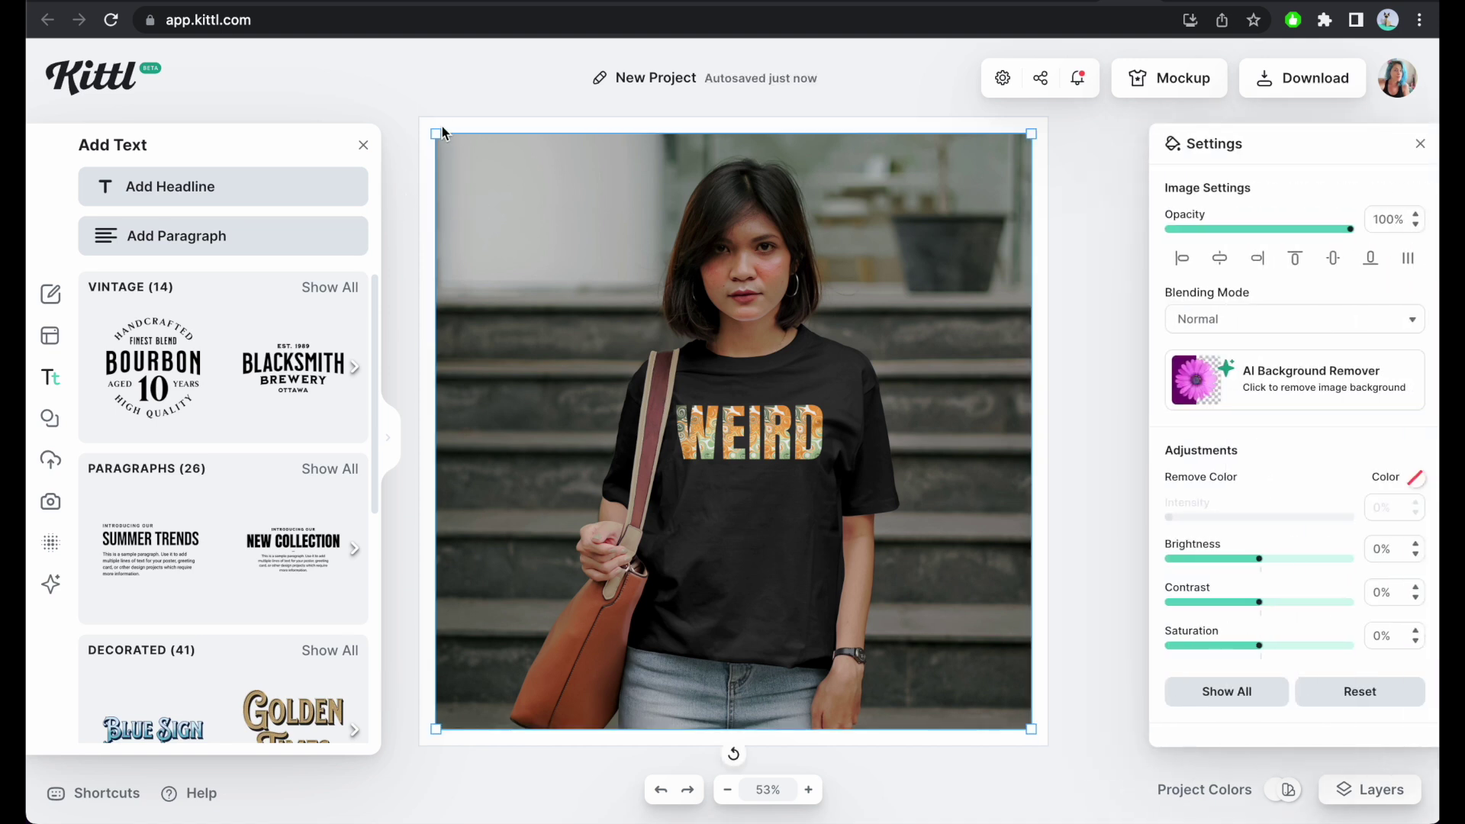
drag(434, 131, 531, 229)
drag(802, 403, 756, 355)
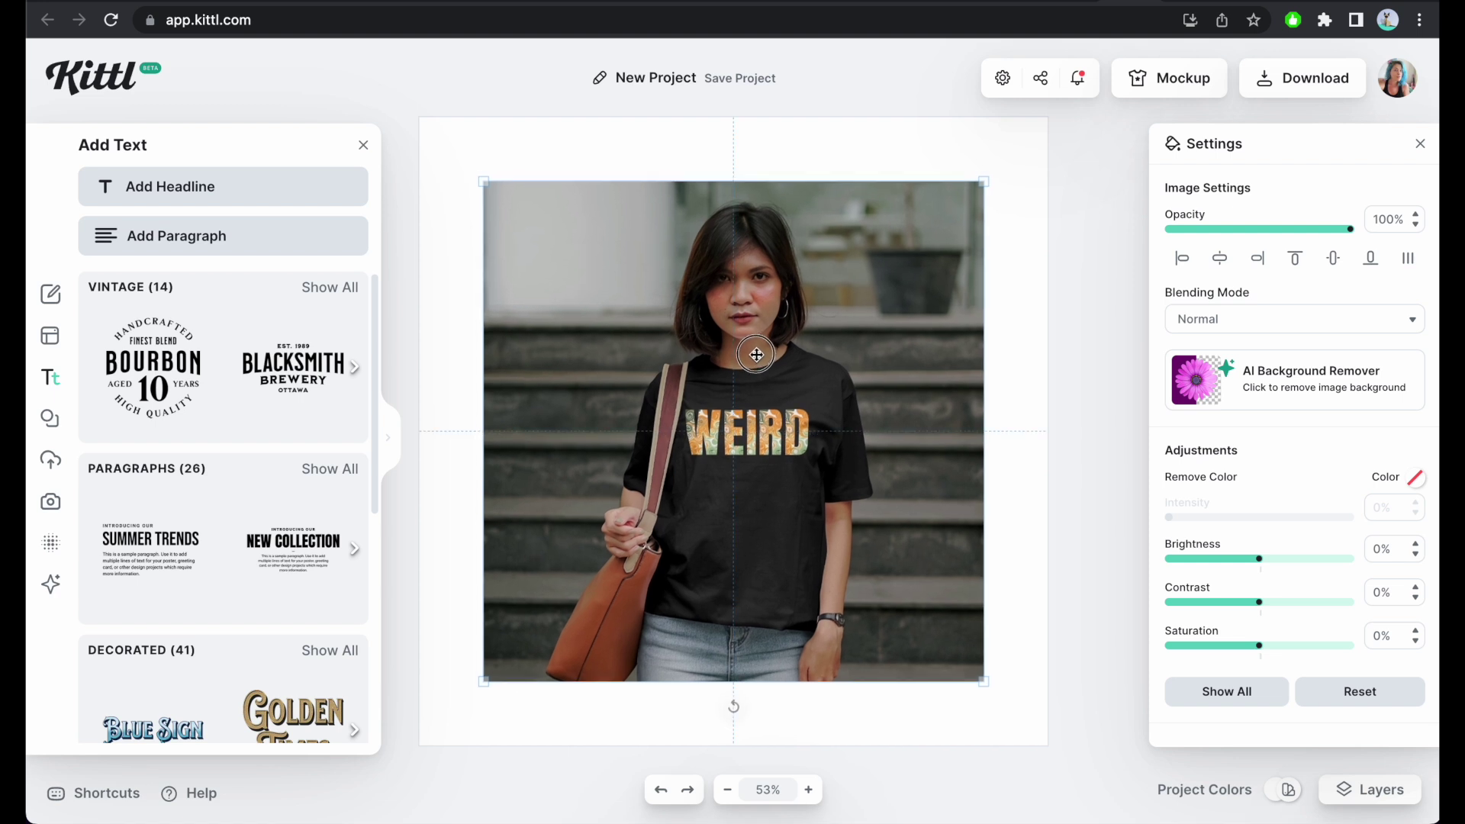
click(51, 467)
- Stretch the orange swirl image over the whole canvas and layer it behind the T-shirt photo
click(153, 468)
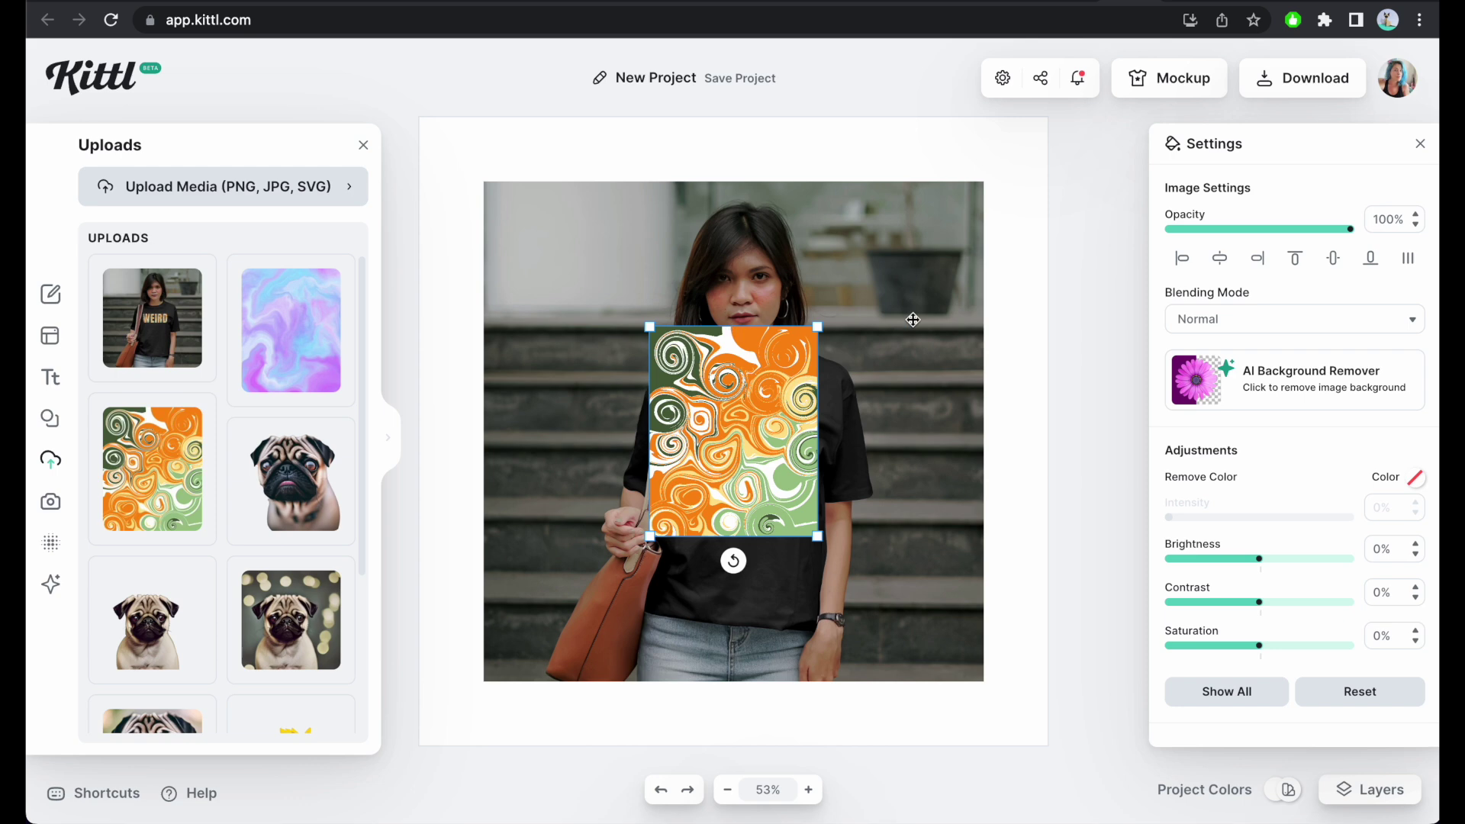
drag(820, 328, 1263, 25)
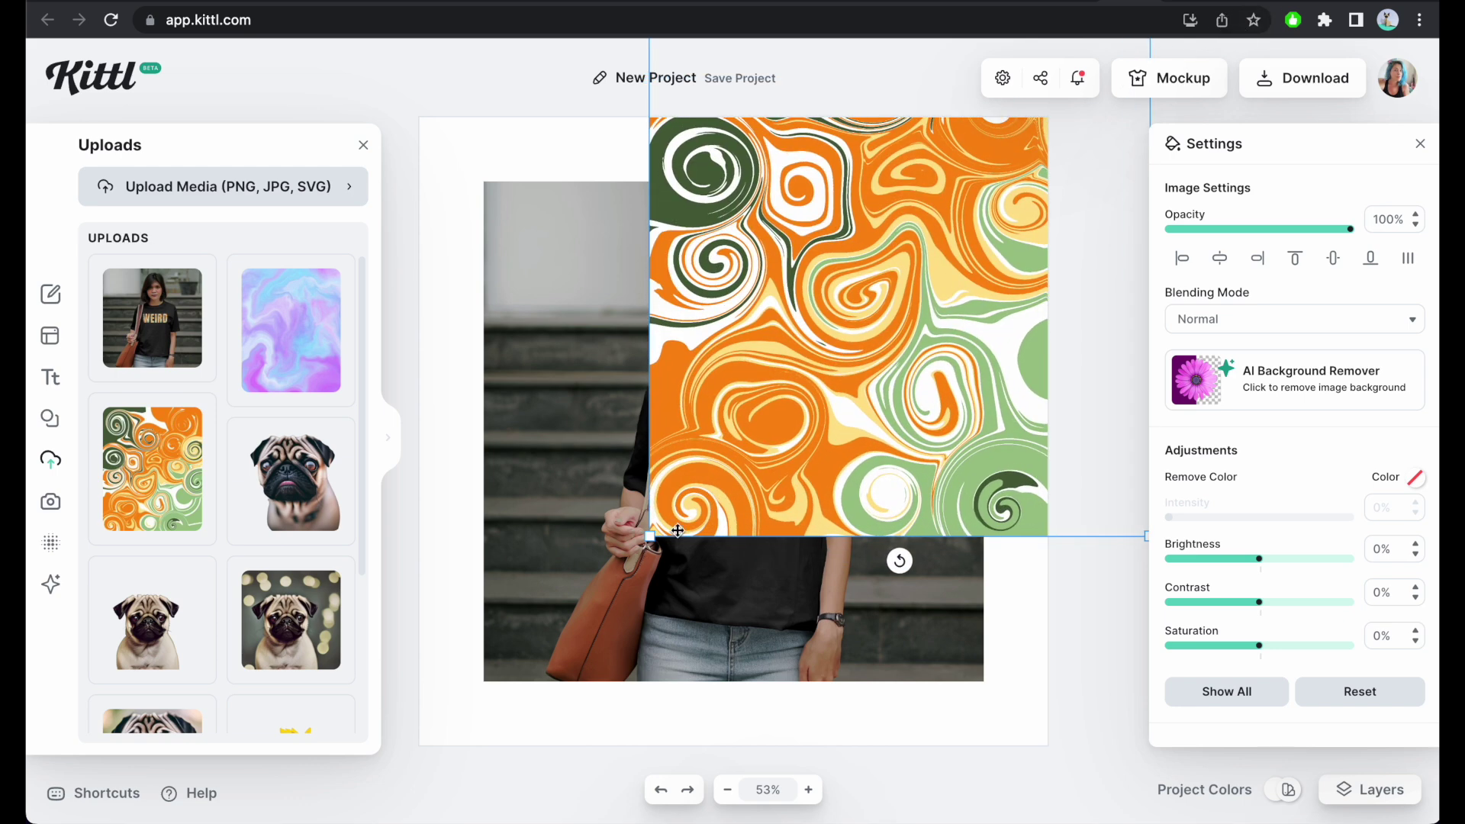
drag(652, 538, 349, 801)
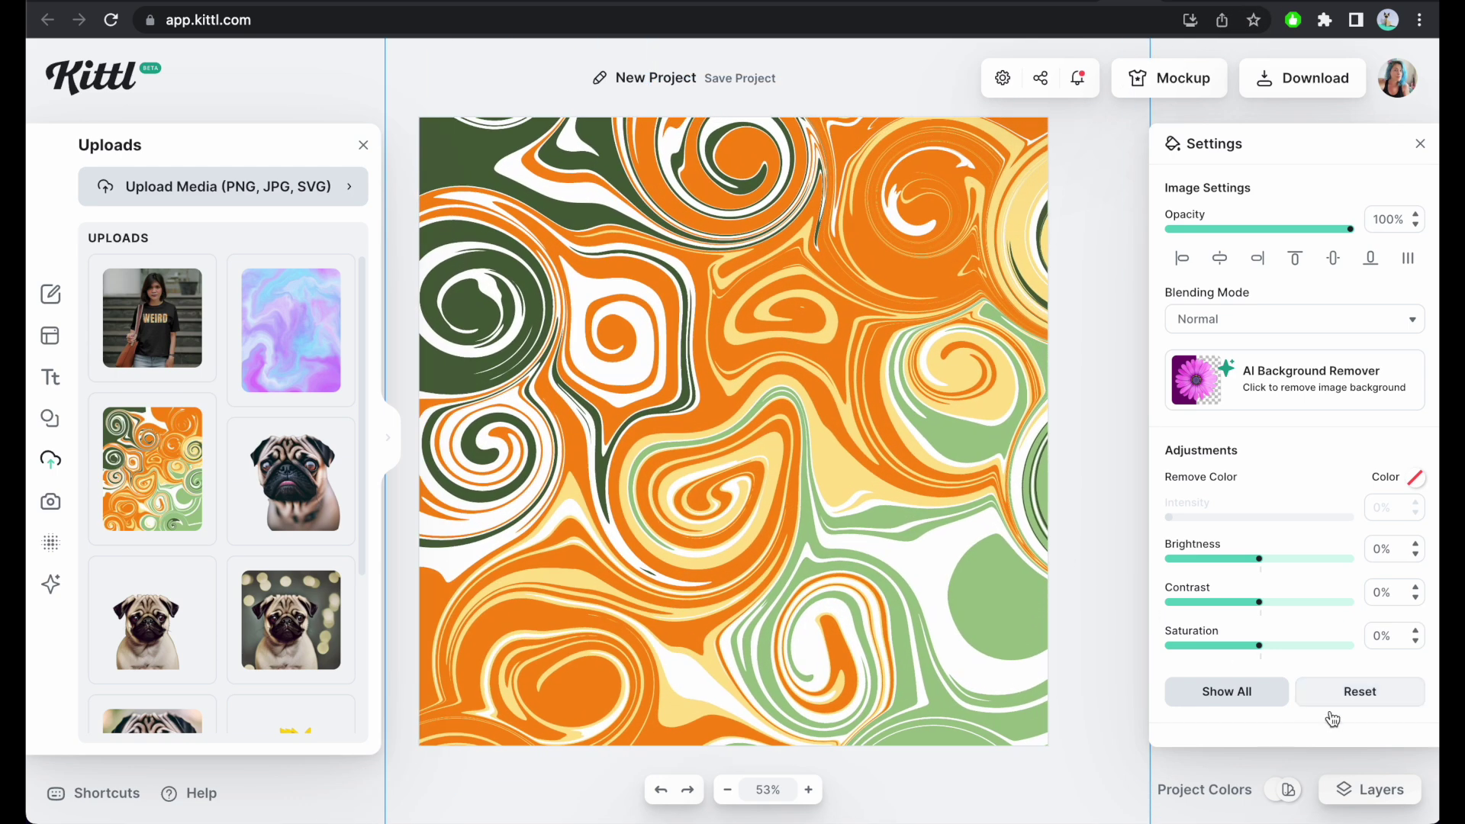
click(1377, 785)
drag(1240, 610, 1241, 655)
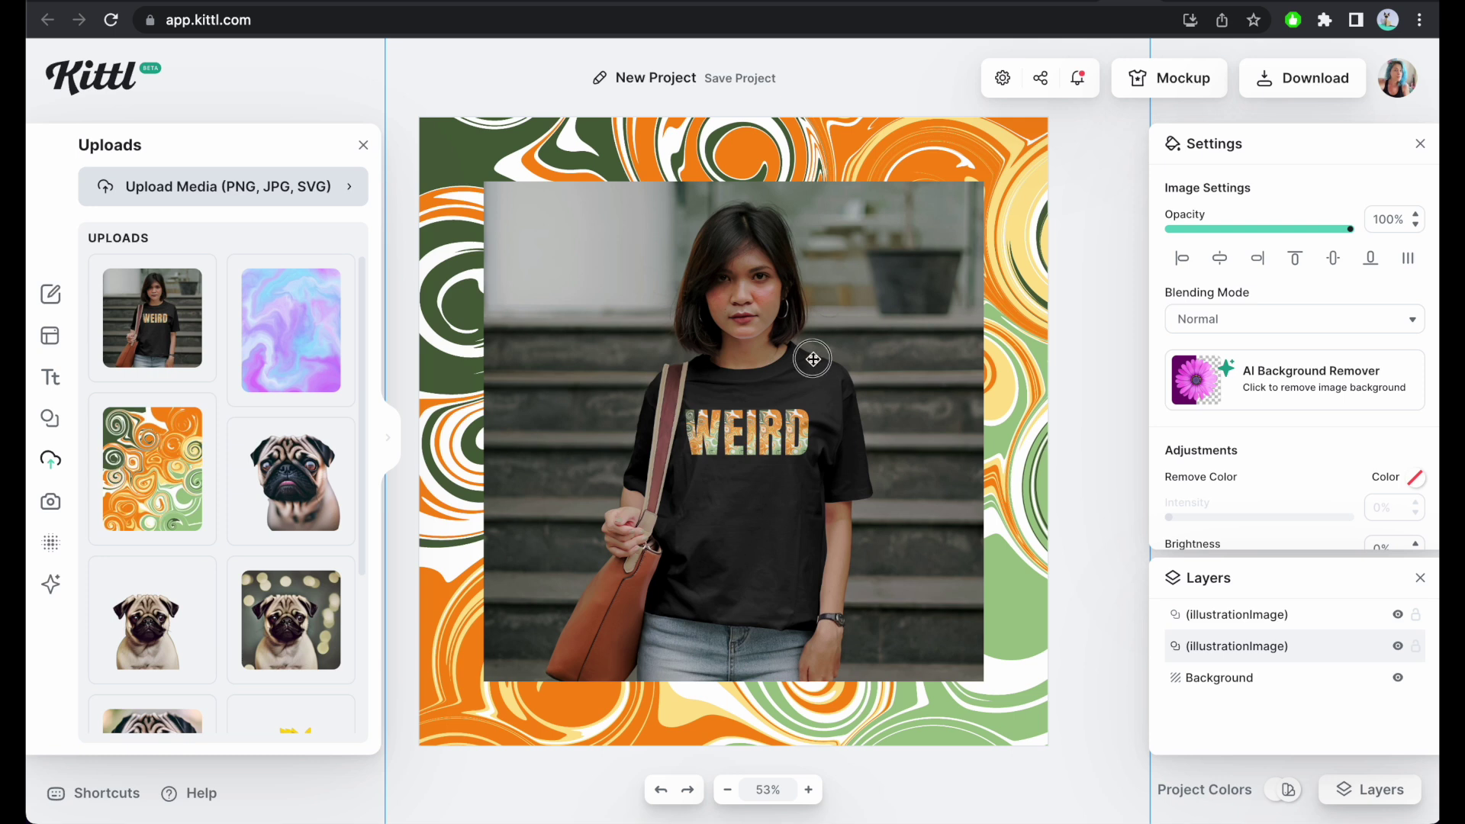
click(812, 359)
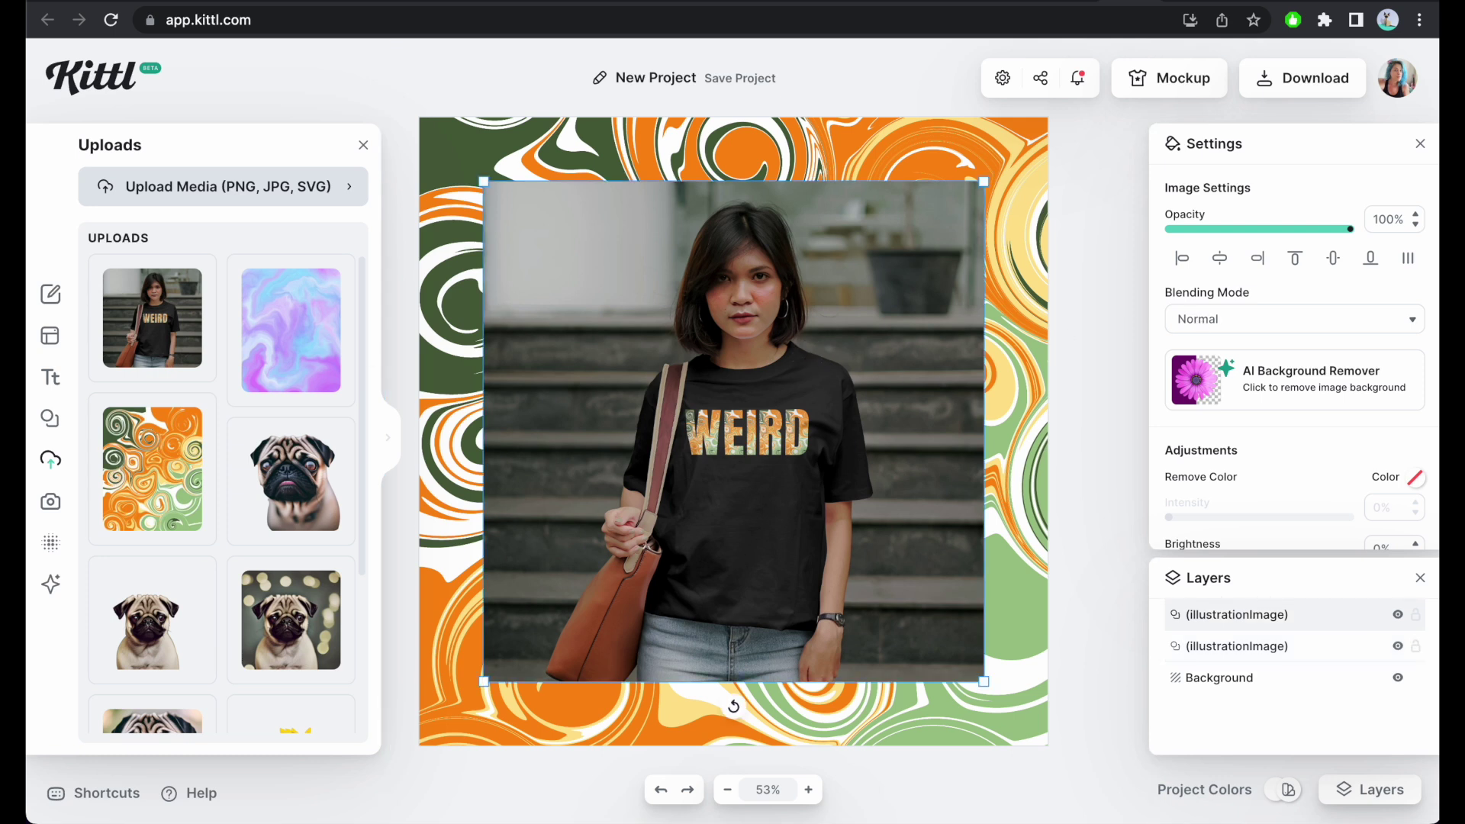
- Add a square from Shapes and resize it to extend beyond the photo's edges
click(49, 418)
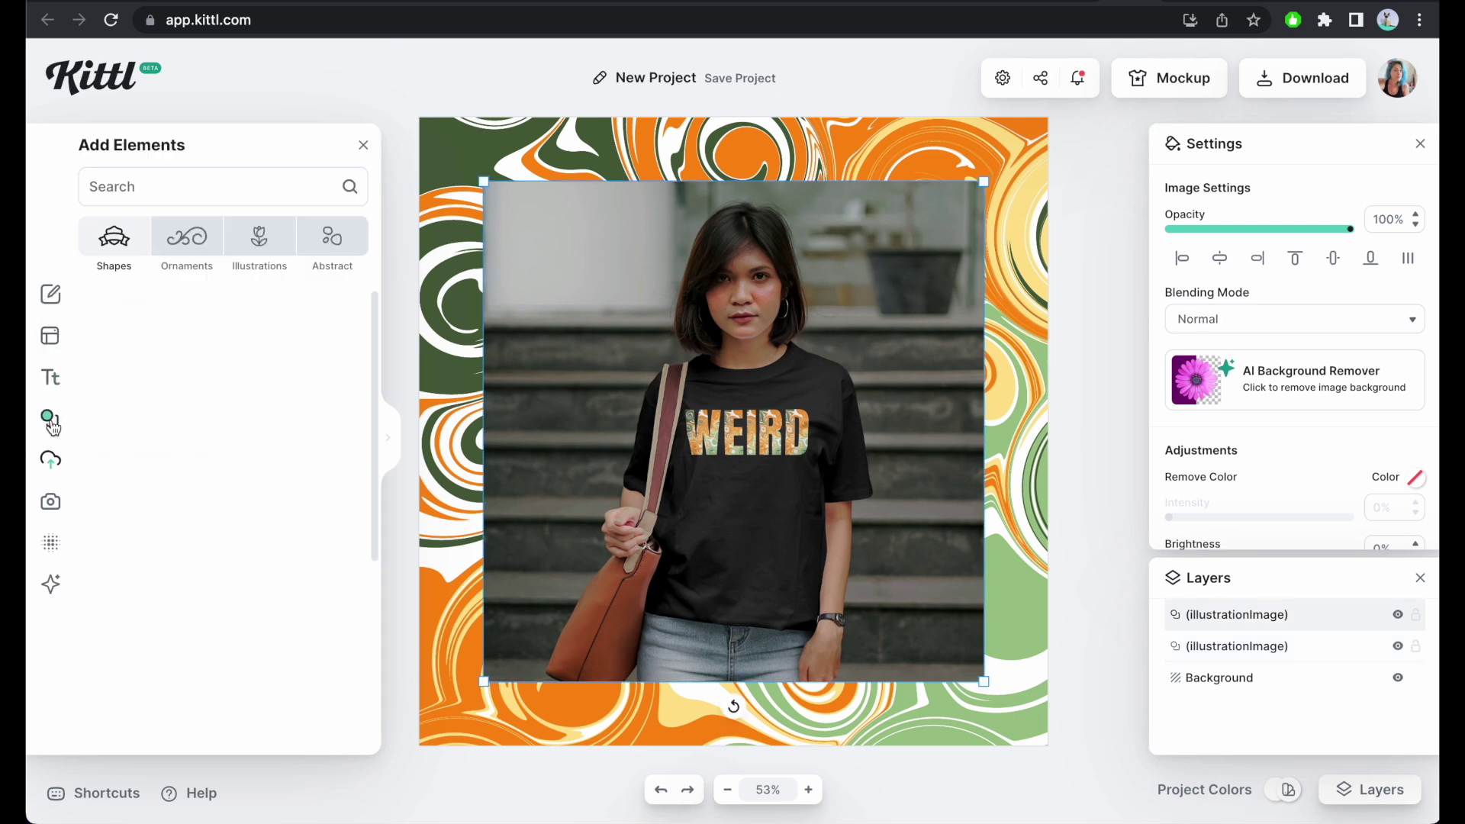
click(138, 518)
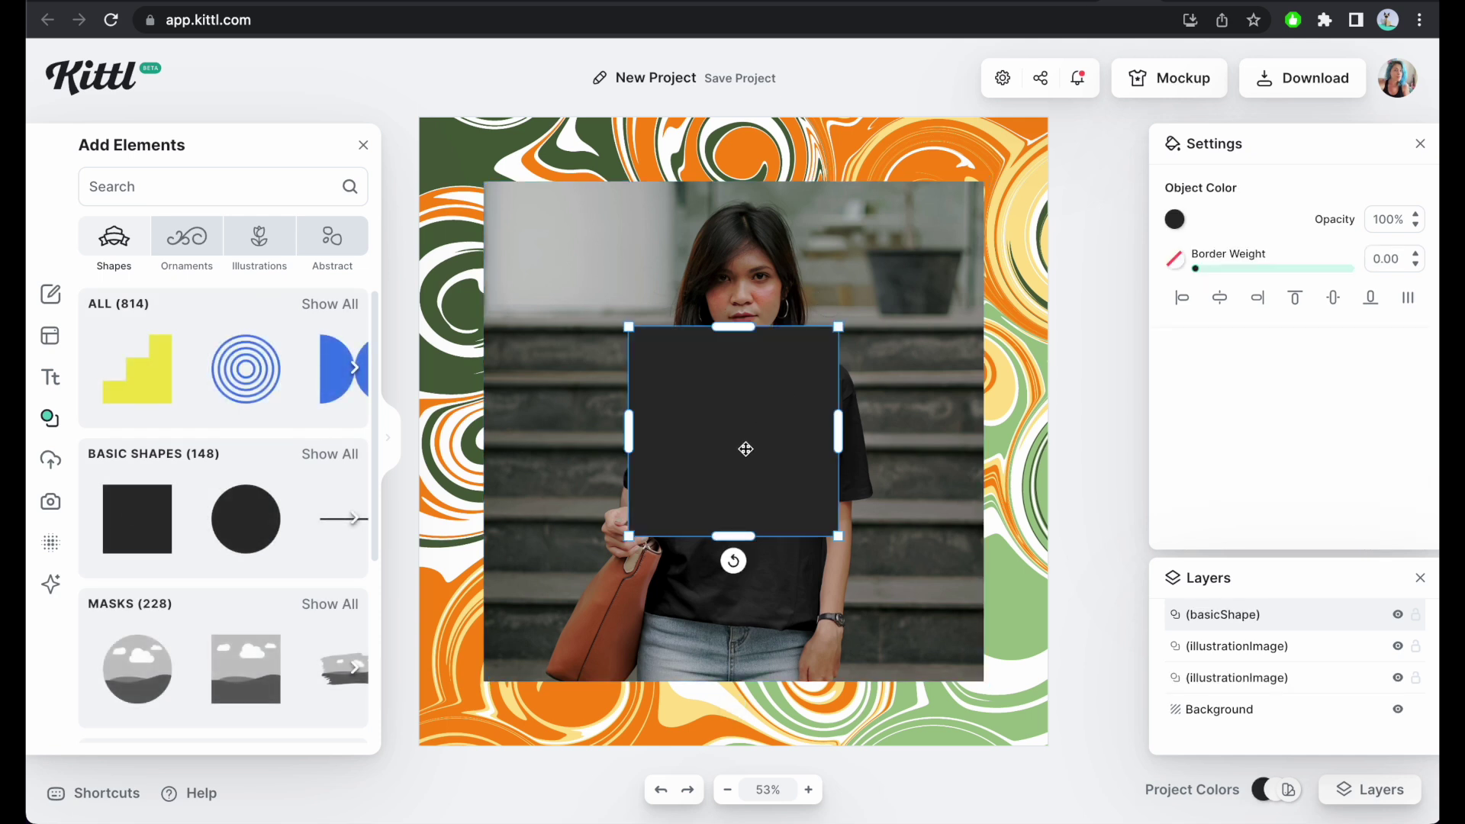
drag(745, 449, 583, 290)
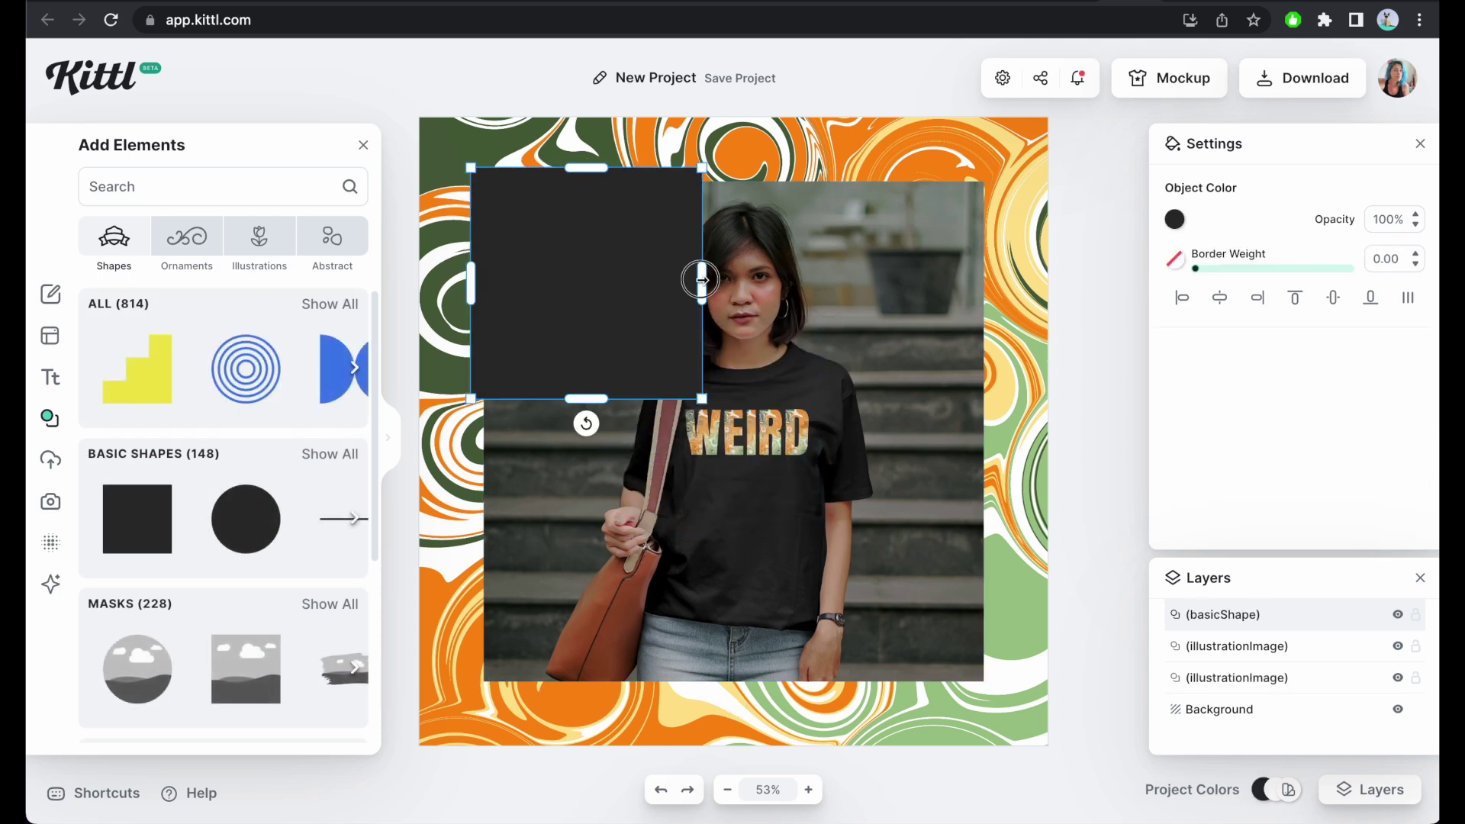
mouse_move(701, 280)
mouse_down()
mouse_move(913, 273)
mouse_move(702, 280)
mouse_up()
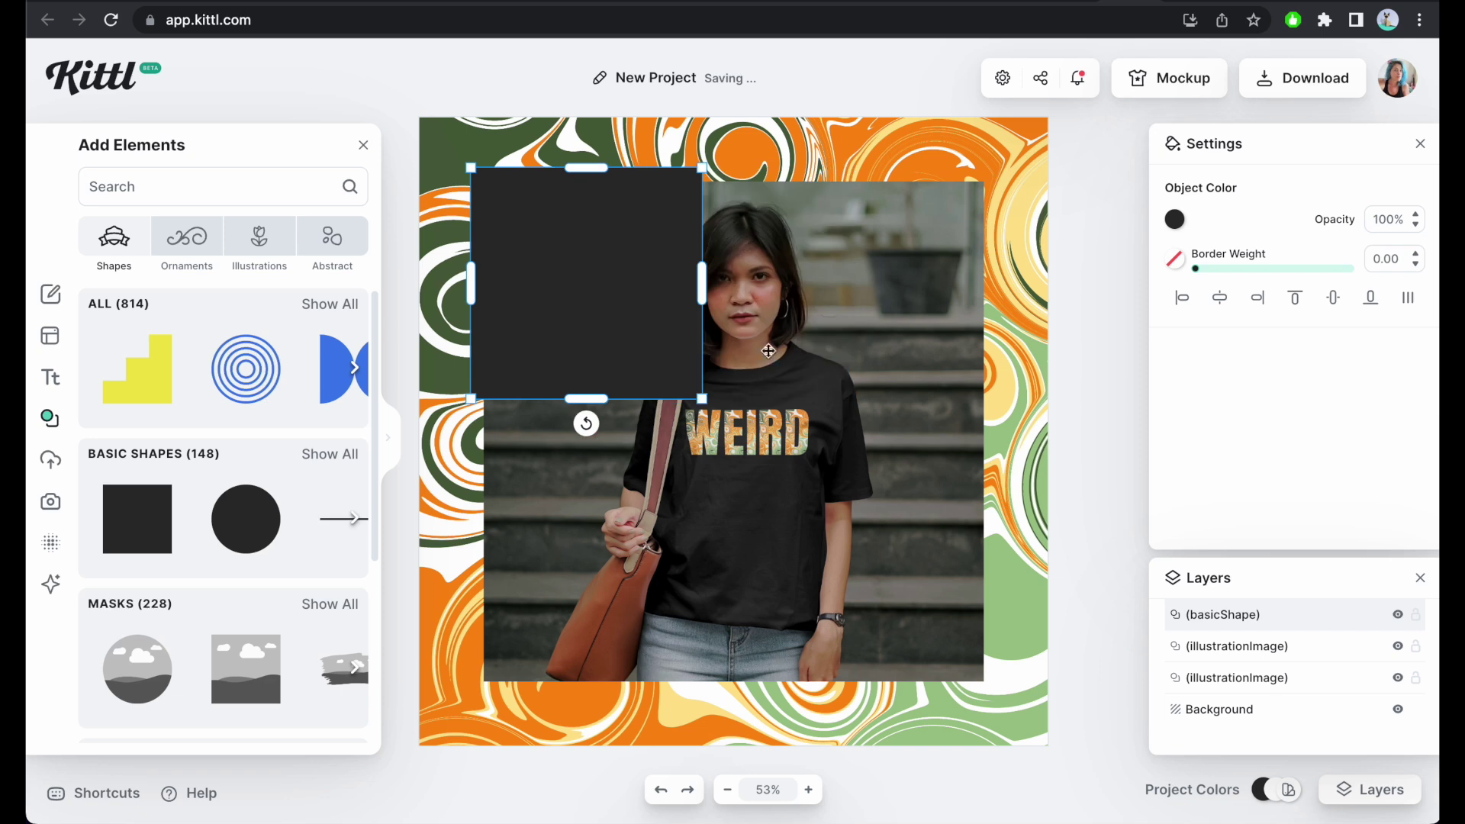
drag(702, 400, 1024, 674)
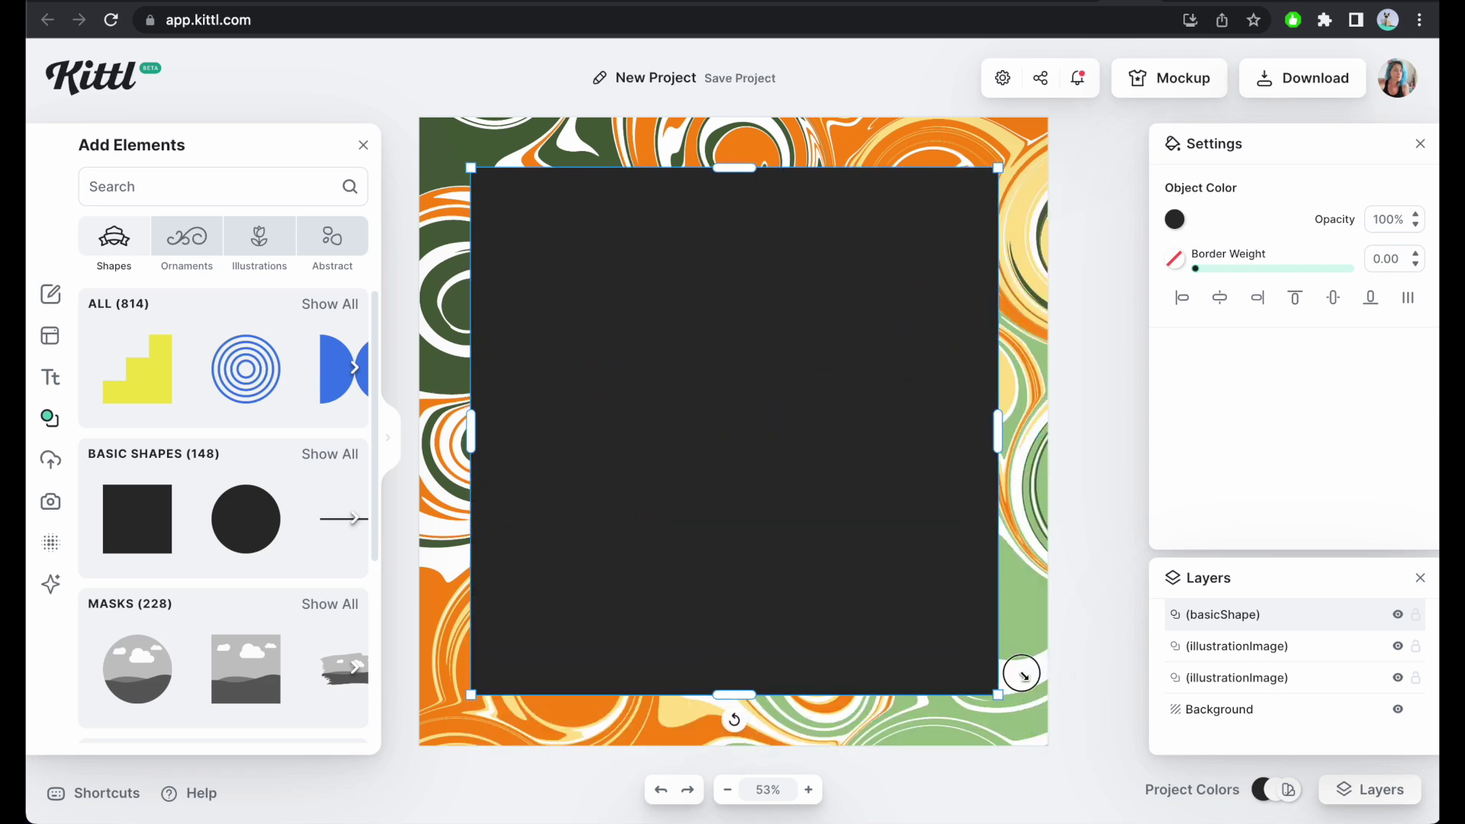
- Change the square's fill colour to white
click(1175, 220)
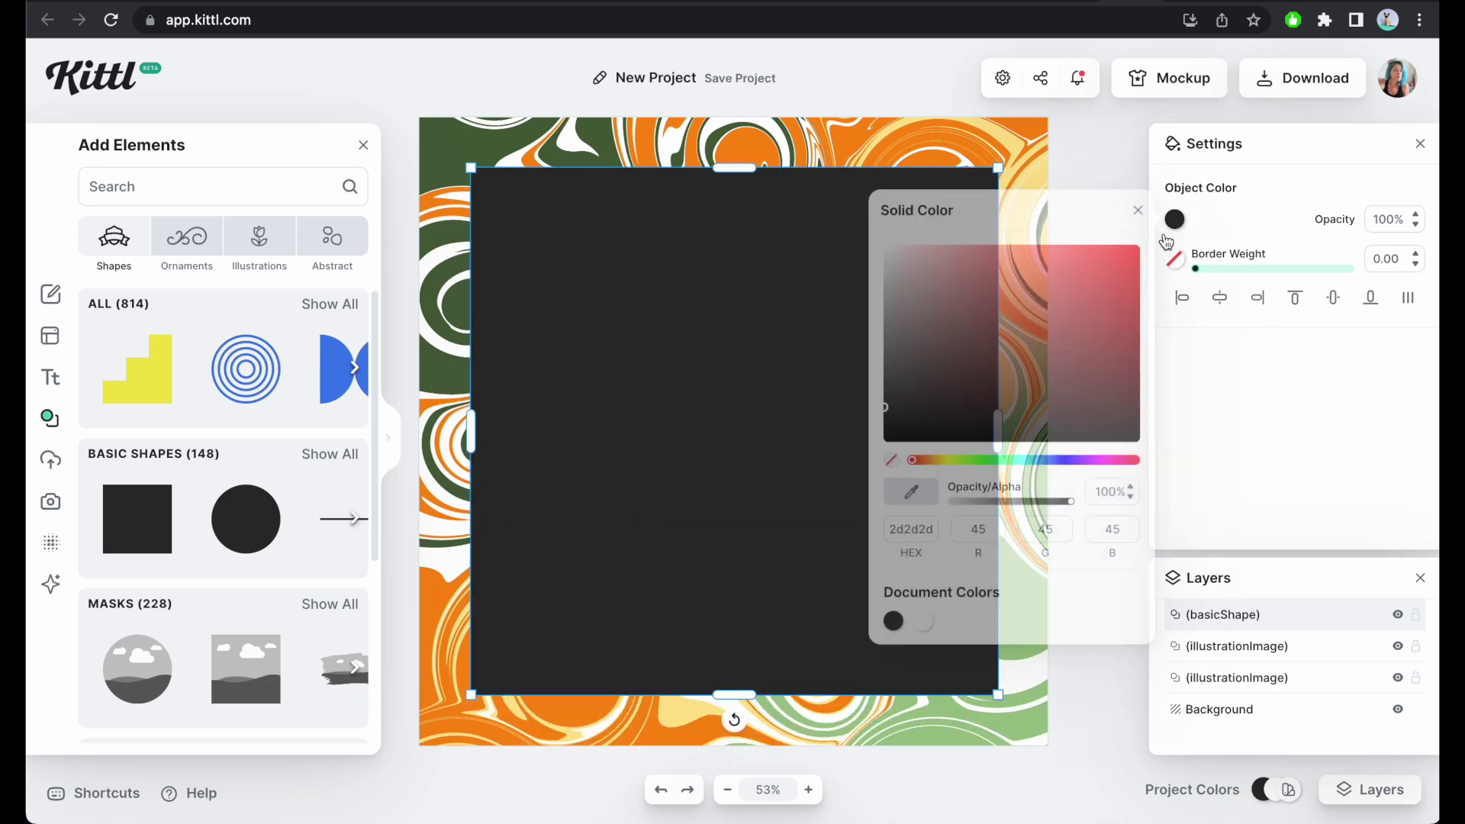
click(948, 268)
drag(948, 267, 982, 405)
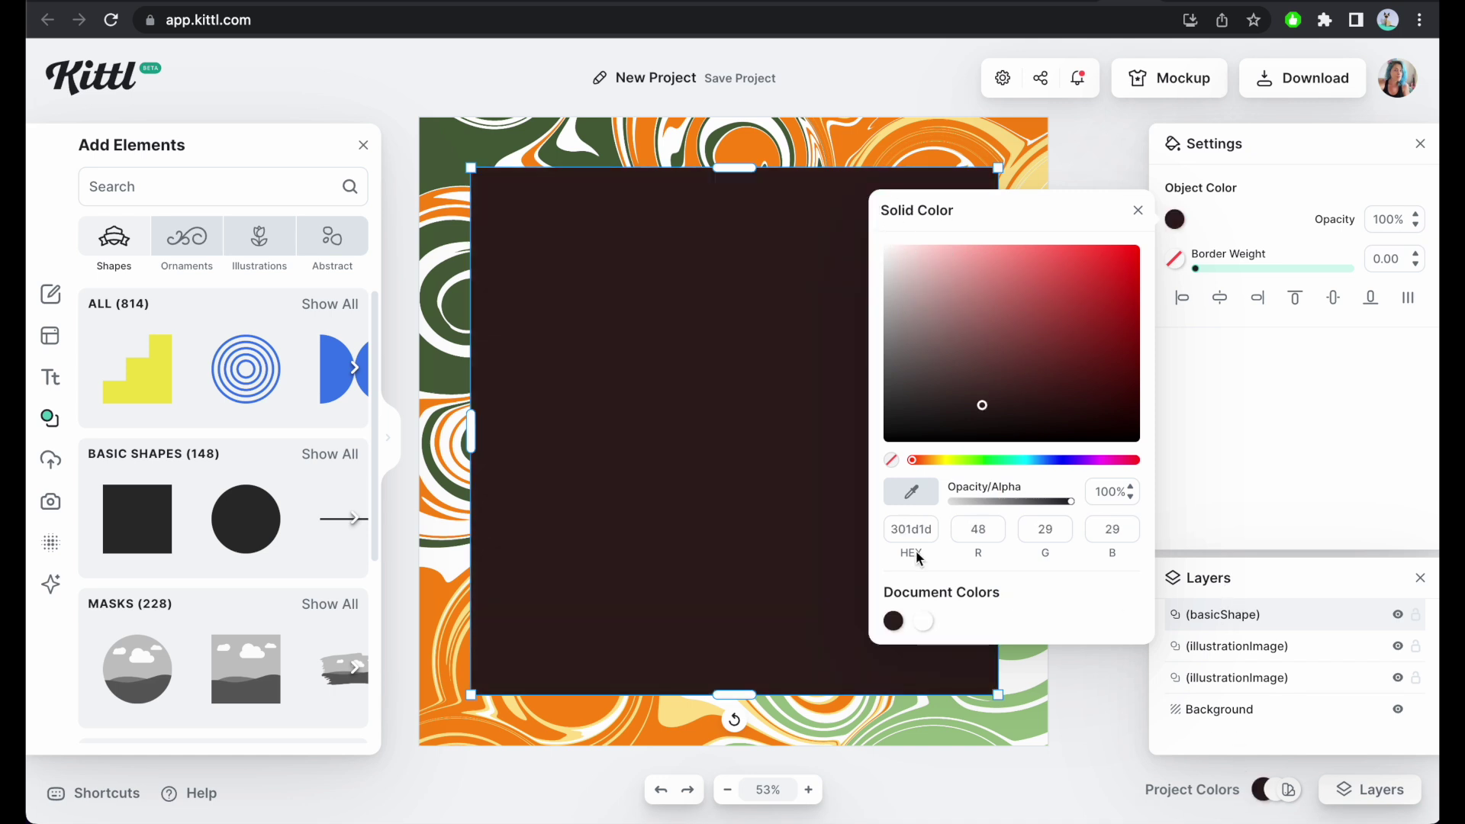
drag(912, 328, 882, 221)
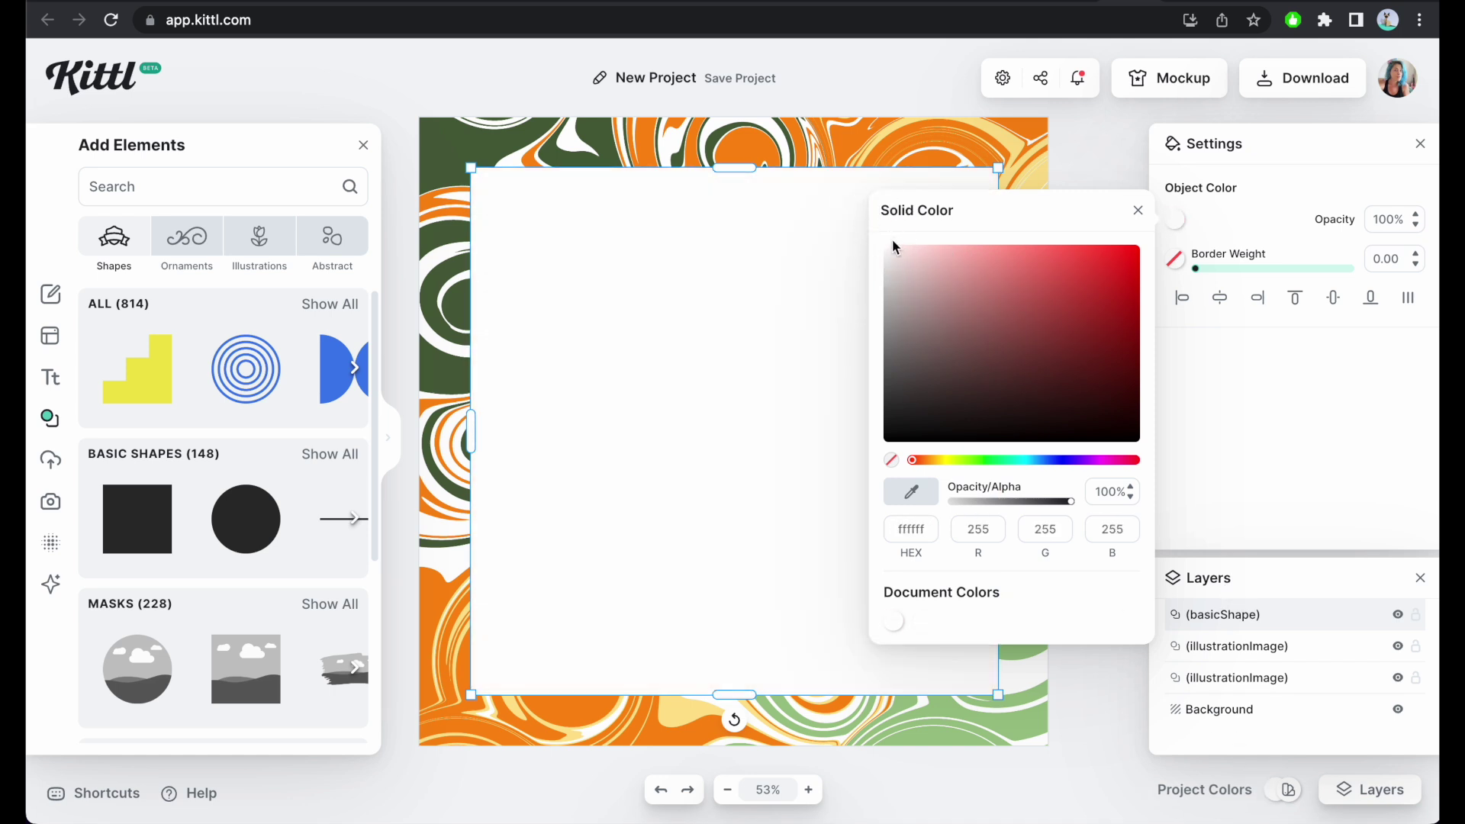
click(1279, 215)
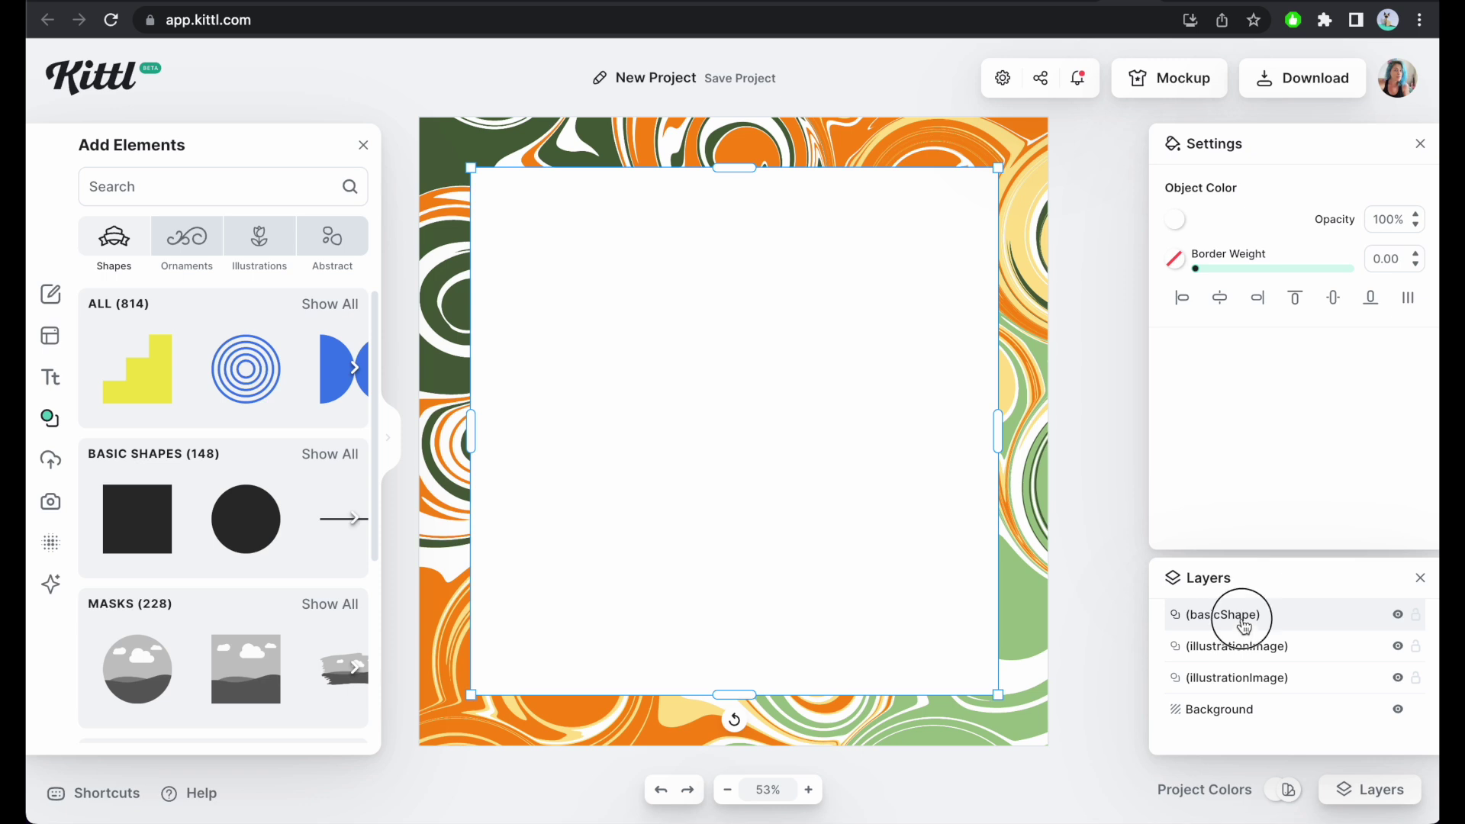
- Move the white square behind the photo in Layers and centre it horizontally and vertically
drag(1242, 615, 1243, 661)
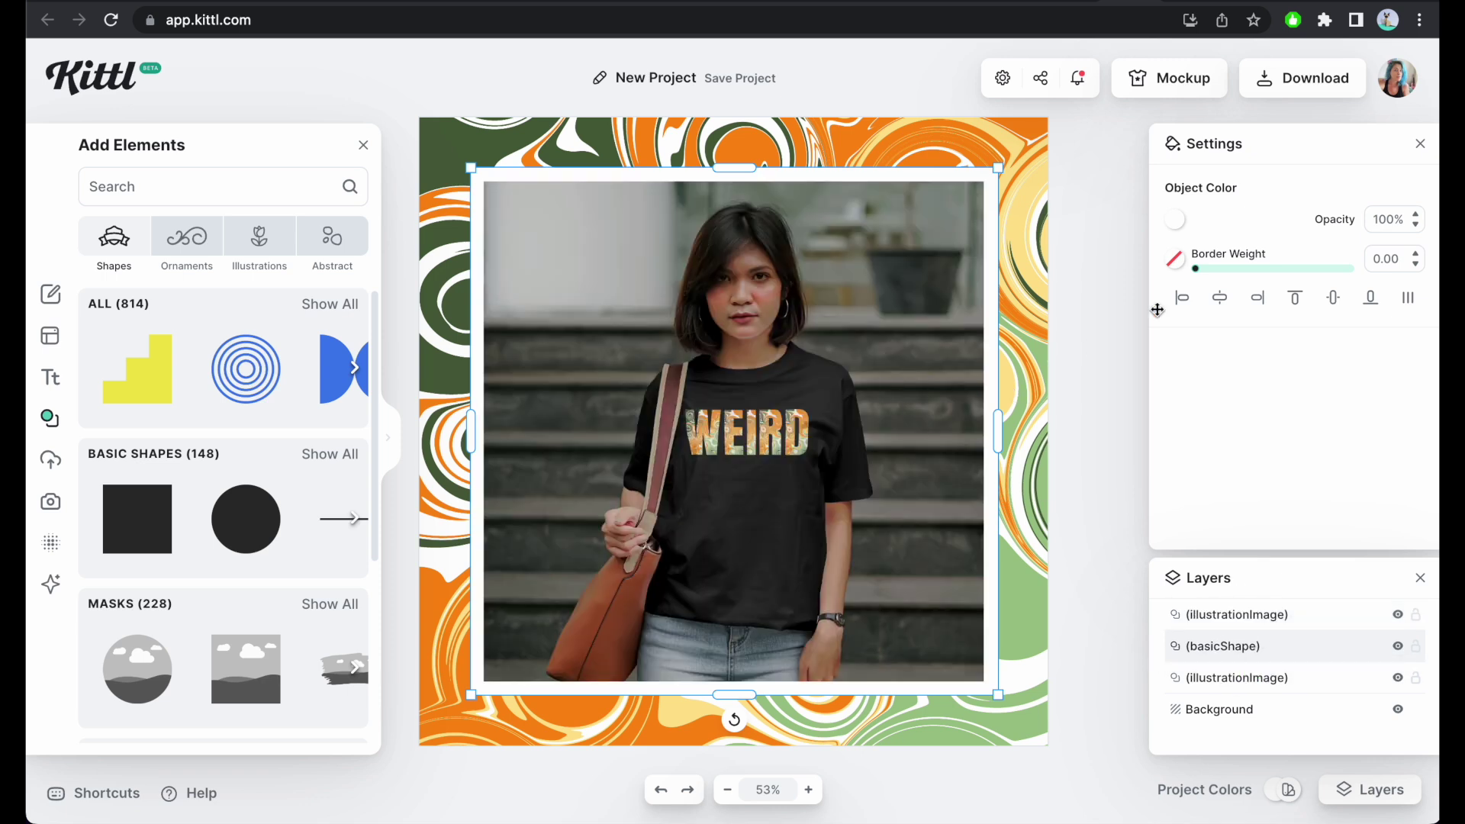
click(1220, 297)
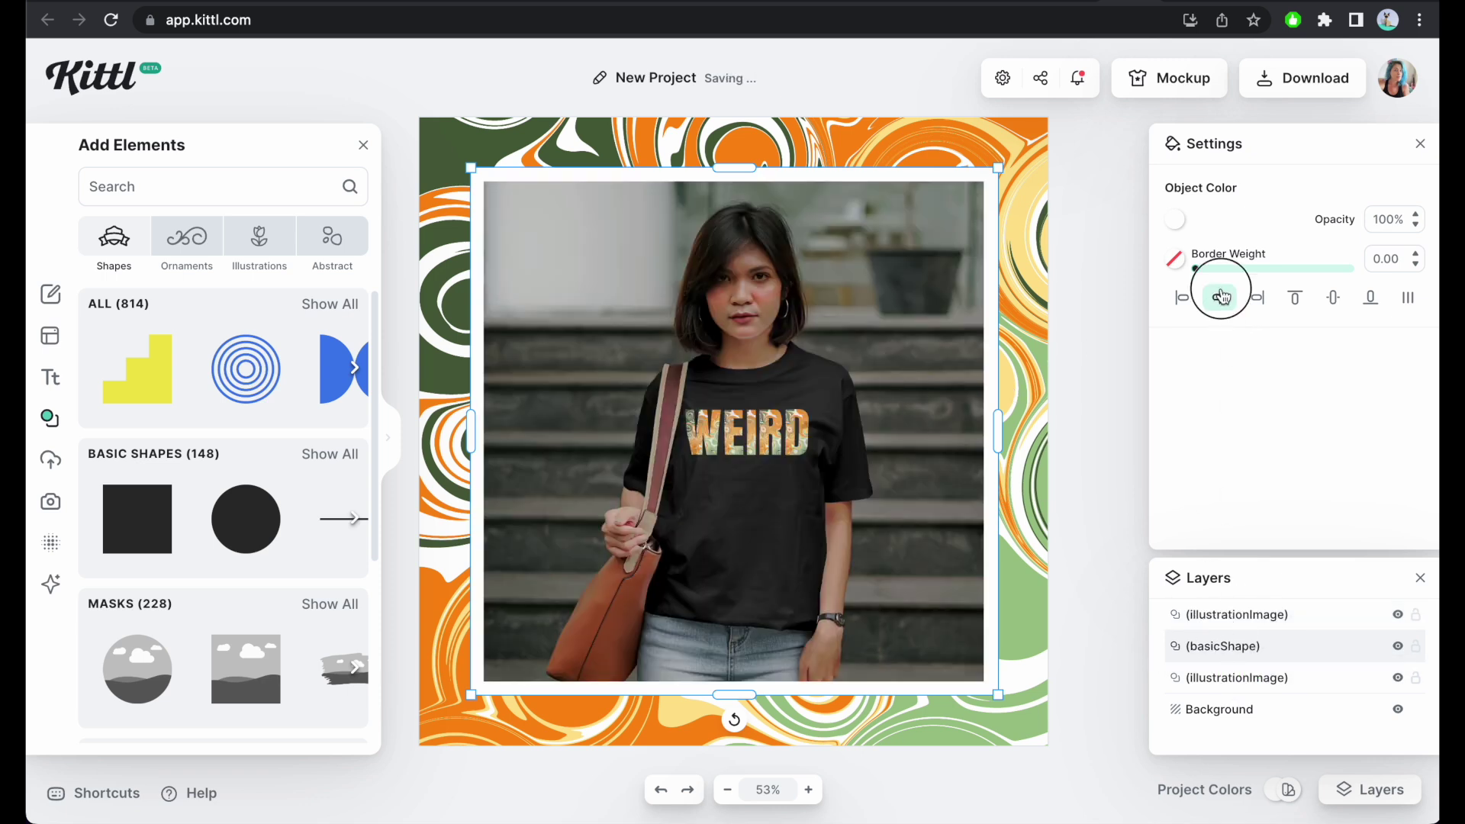
click(1331, 300)
- Add a default Headline text box to the design
click(1254, 613)
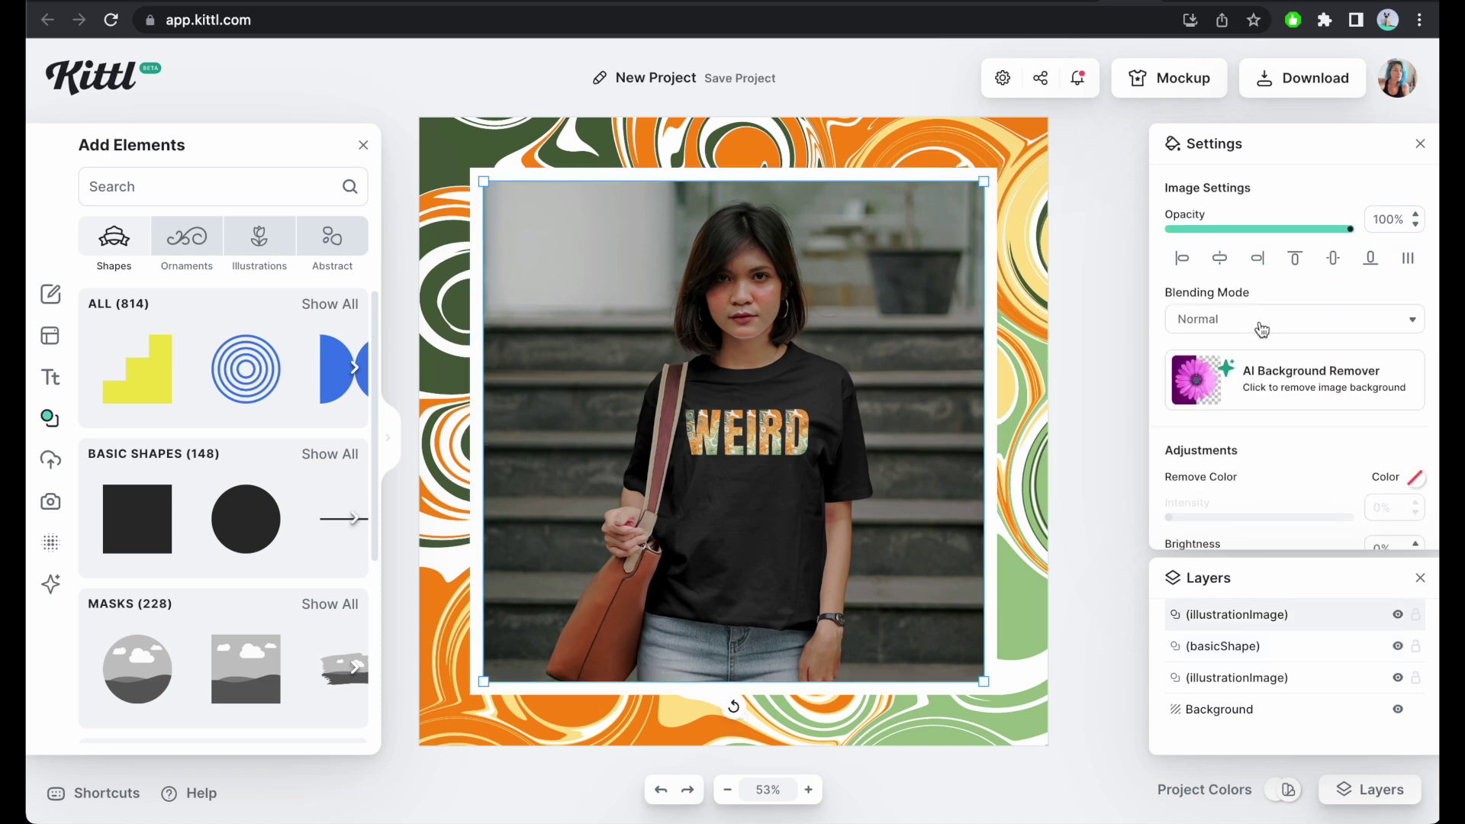
click(1072, 231)
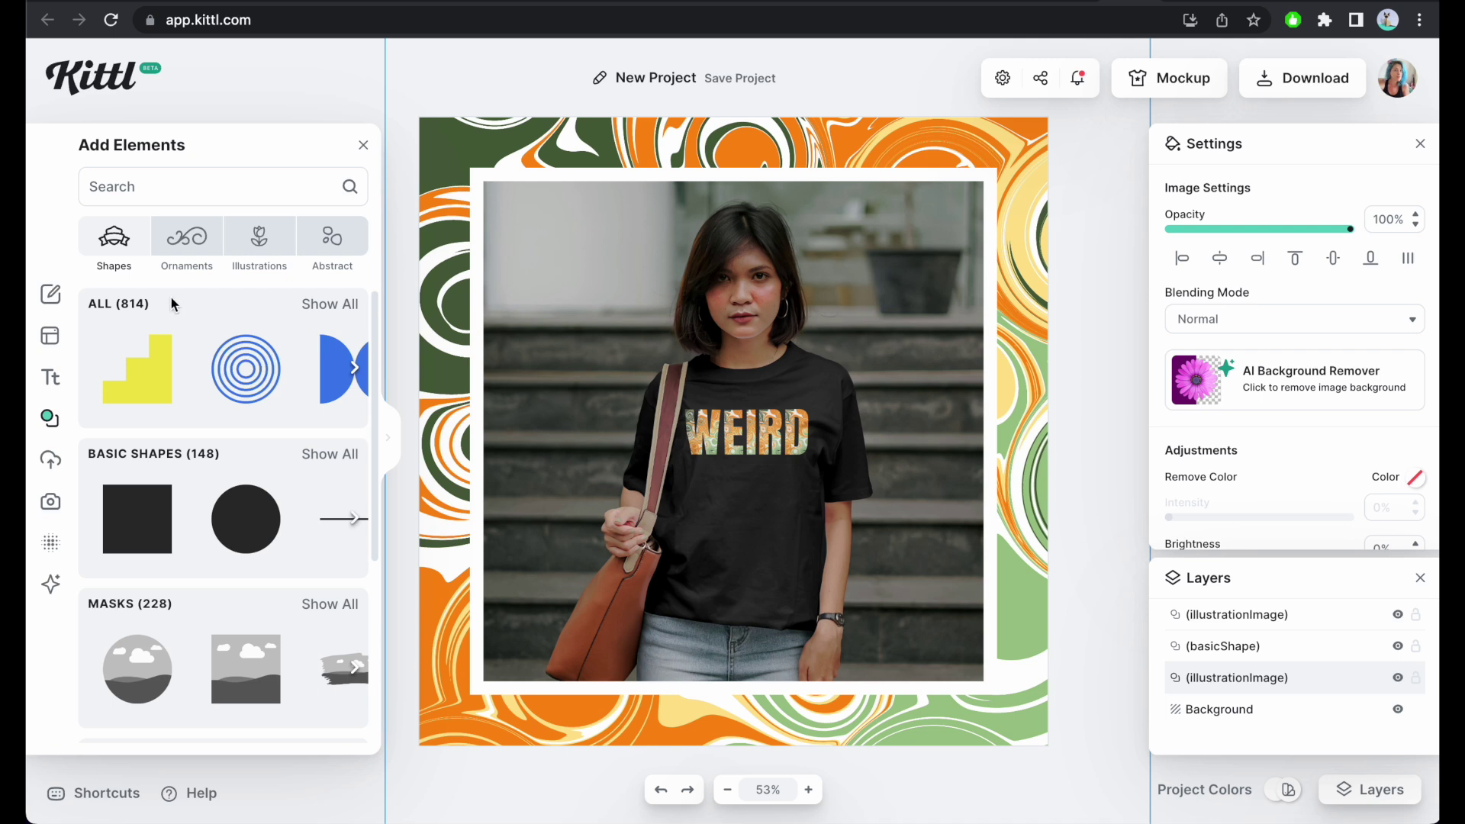
click(50, 377)
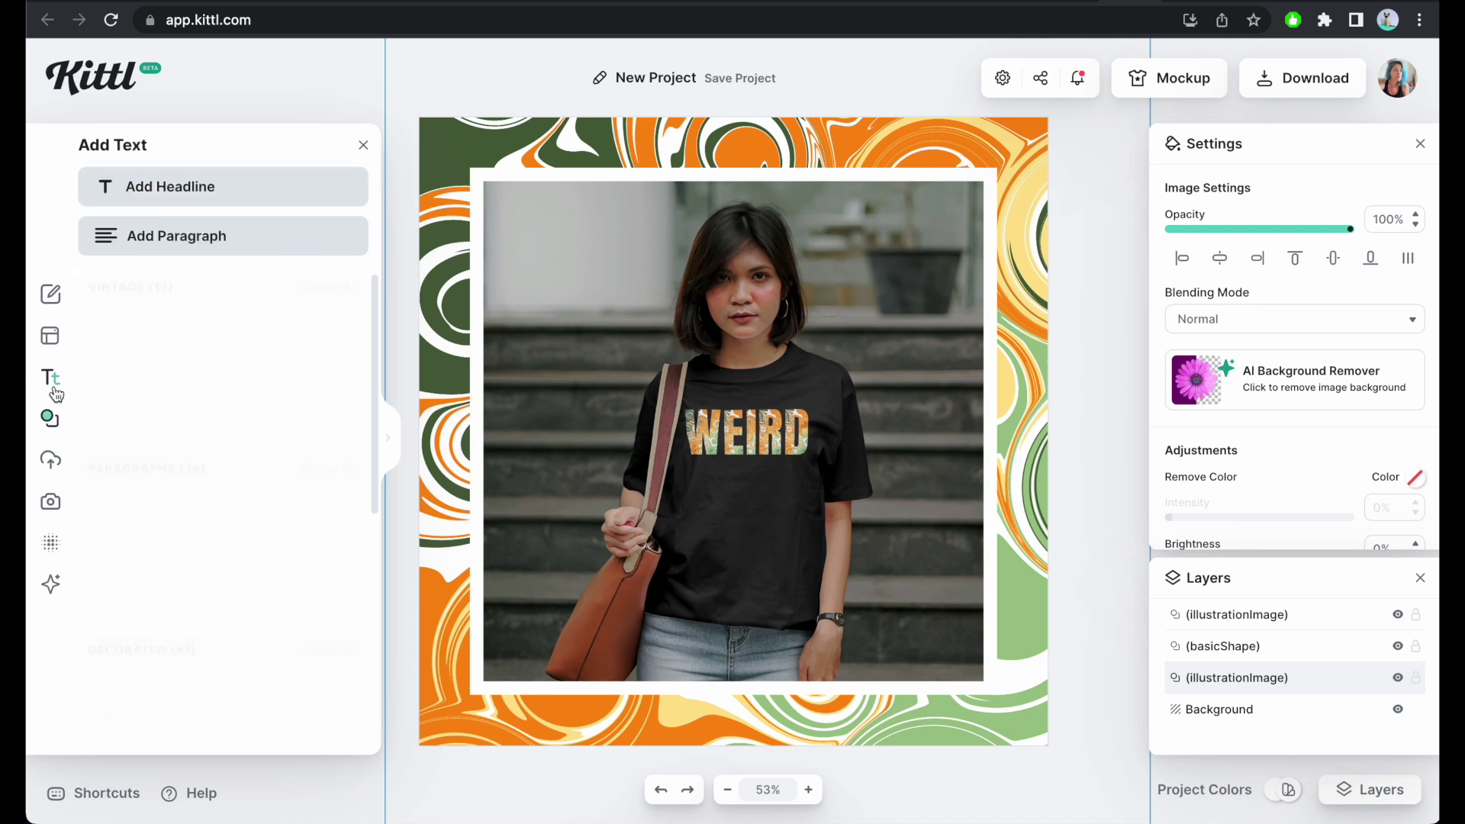
click(183, 187)
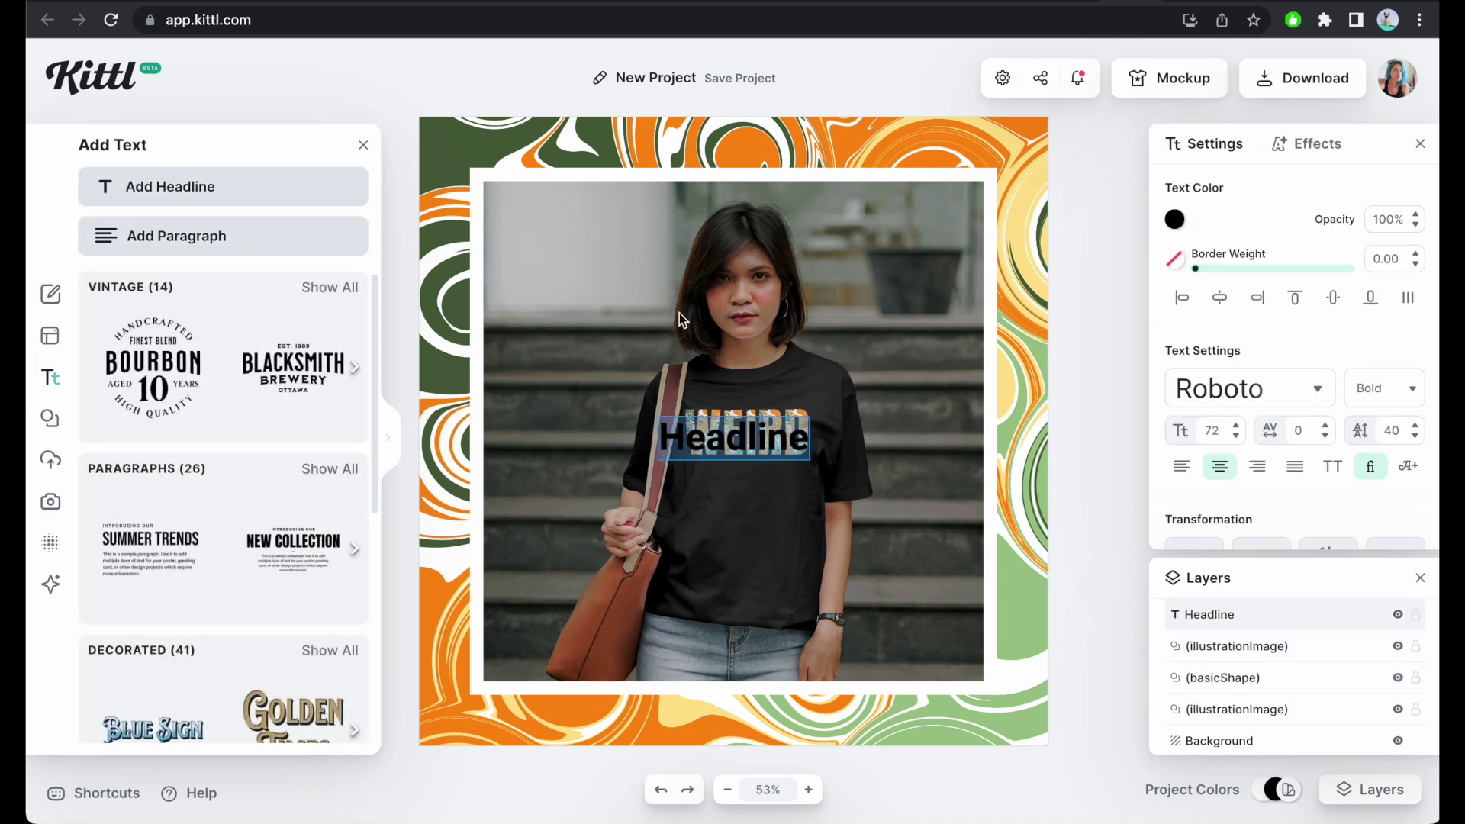
- Type the headline 'Stay weird for $16' and widen its box to a single line
text(72 HOUR)
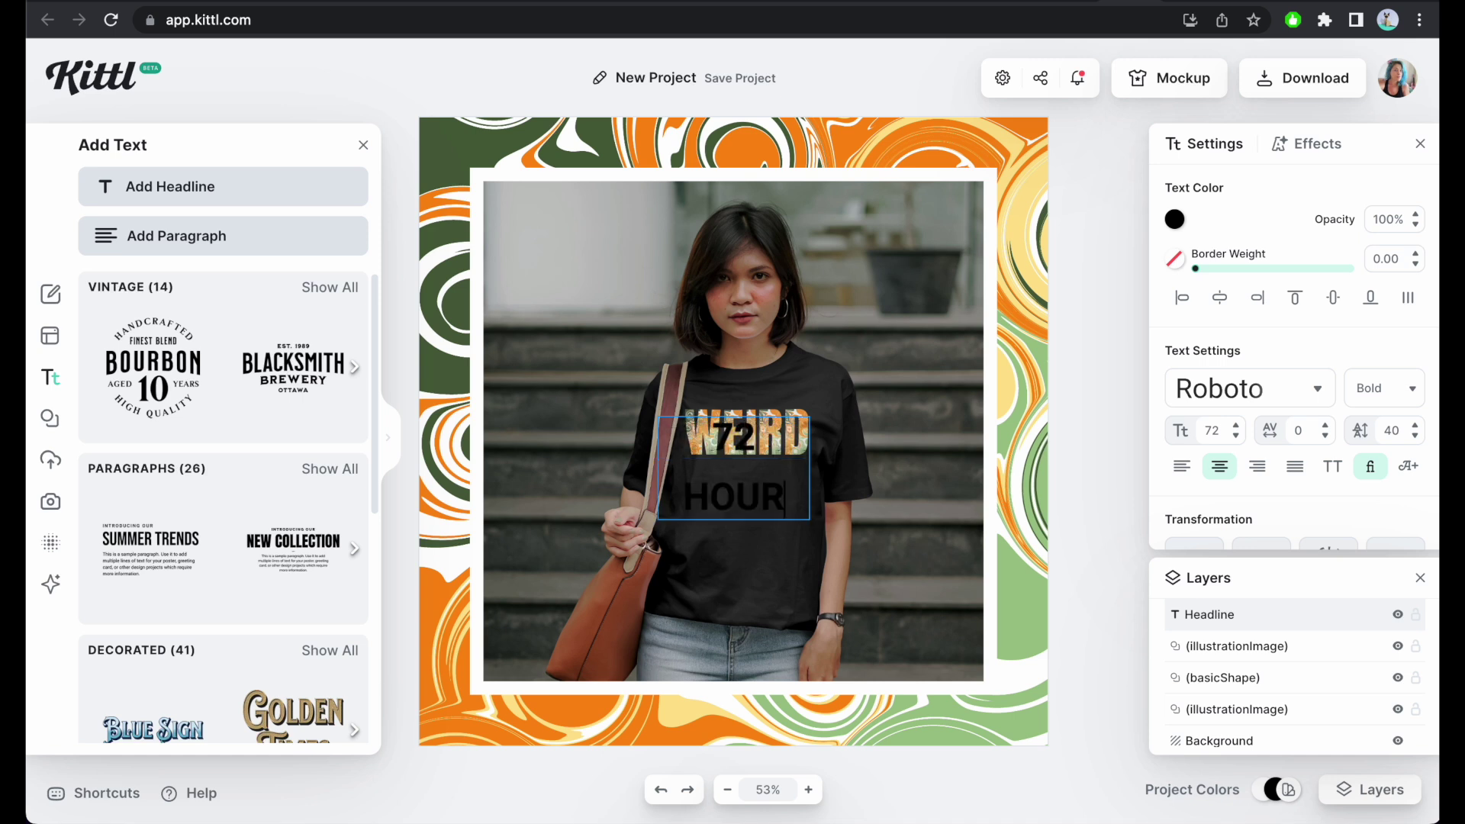
text(S)
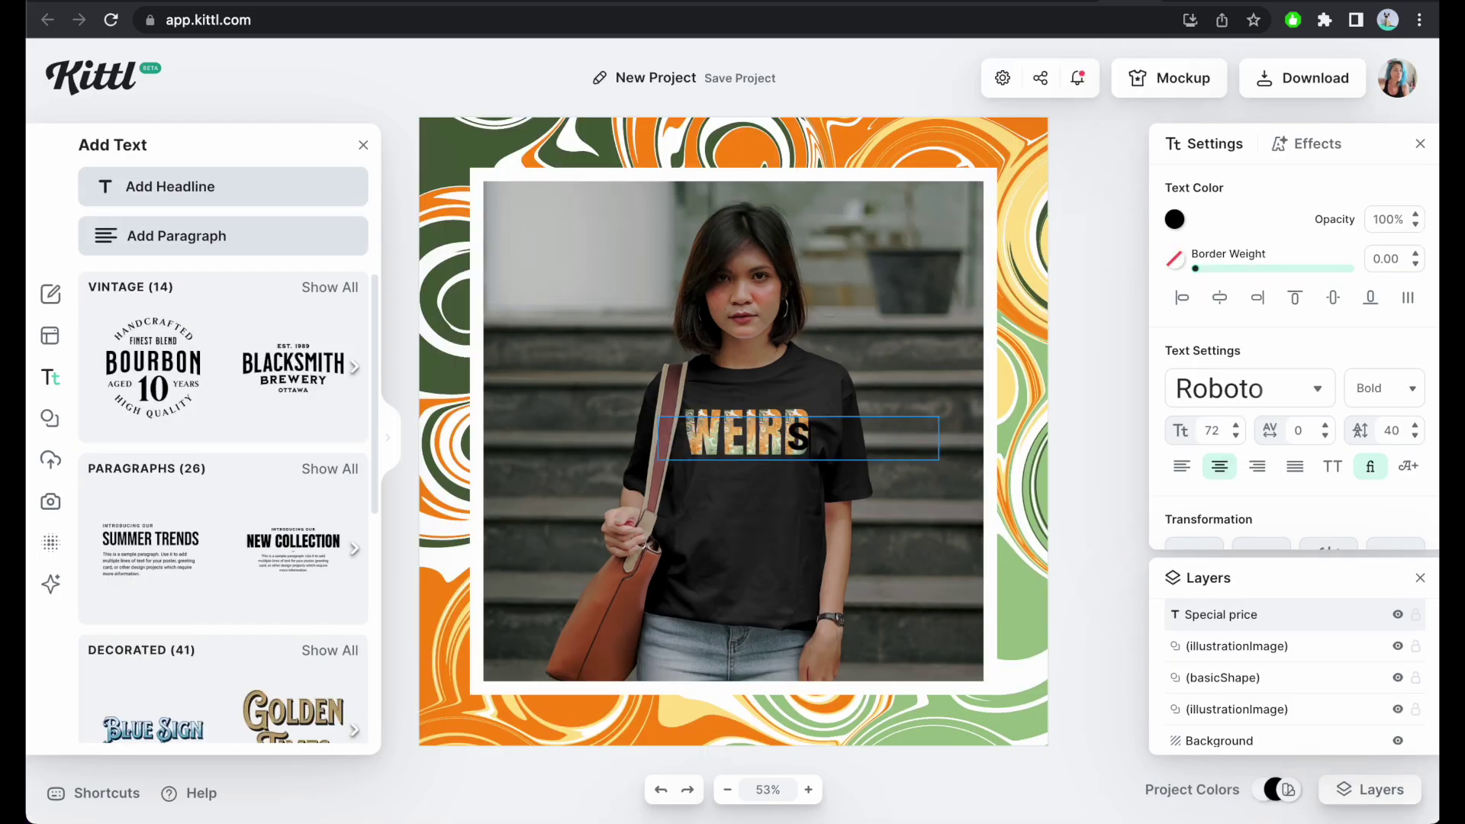
text(tay weird for )
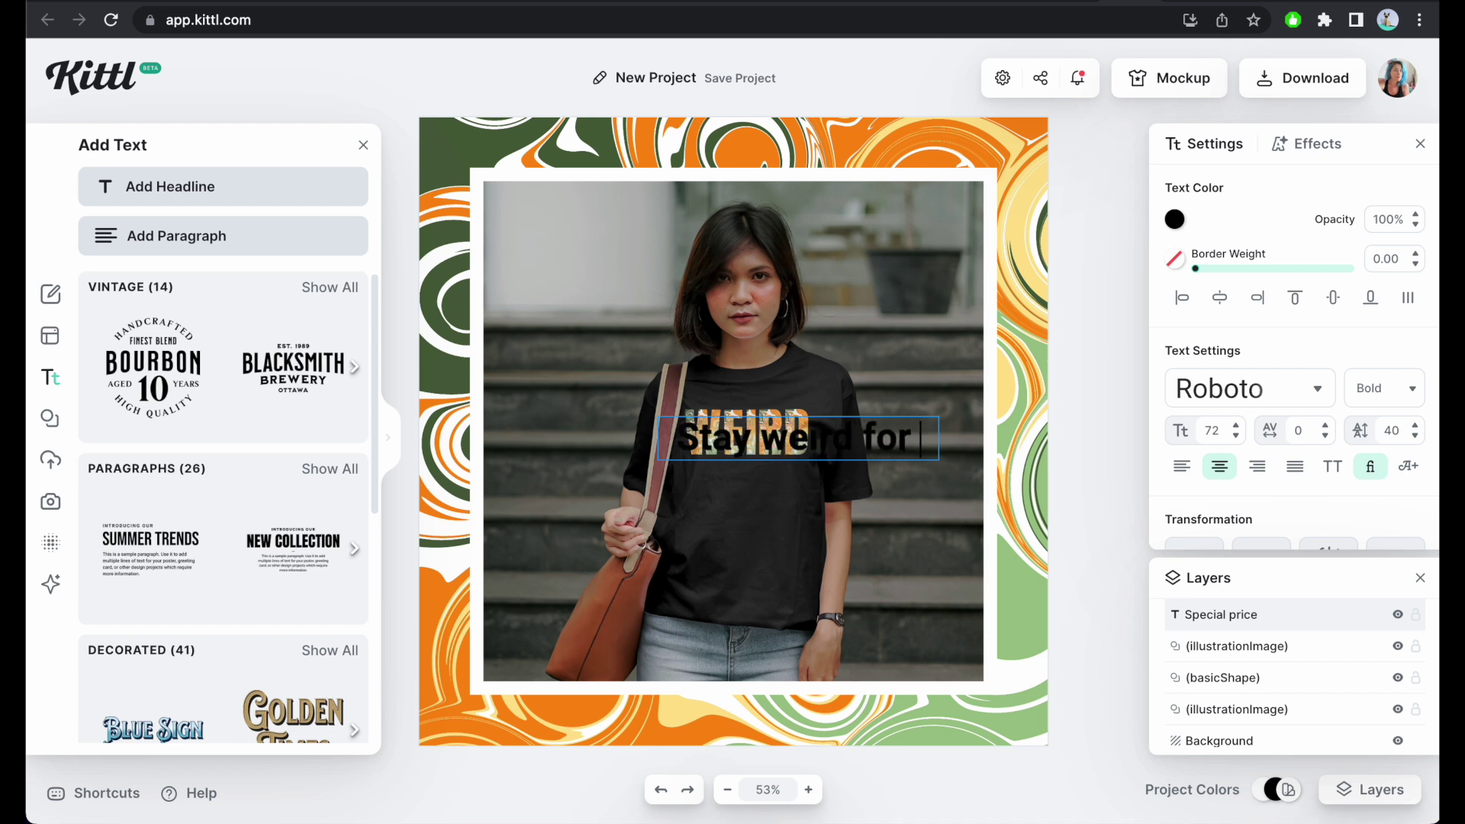
text($16)
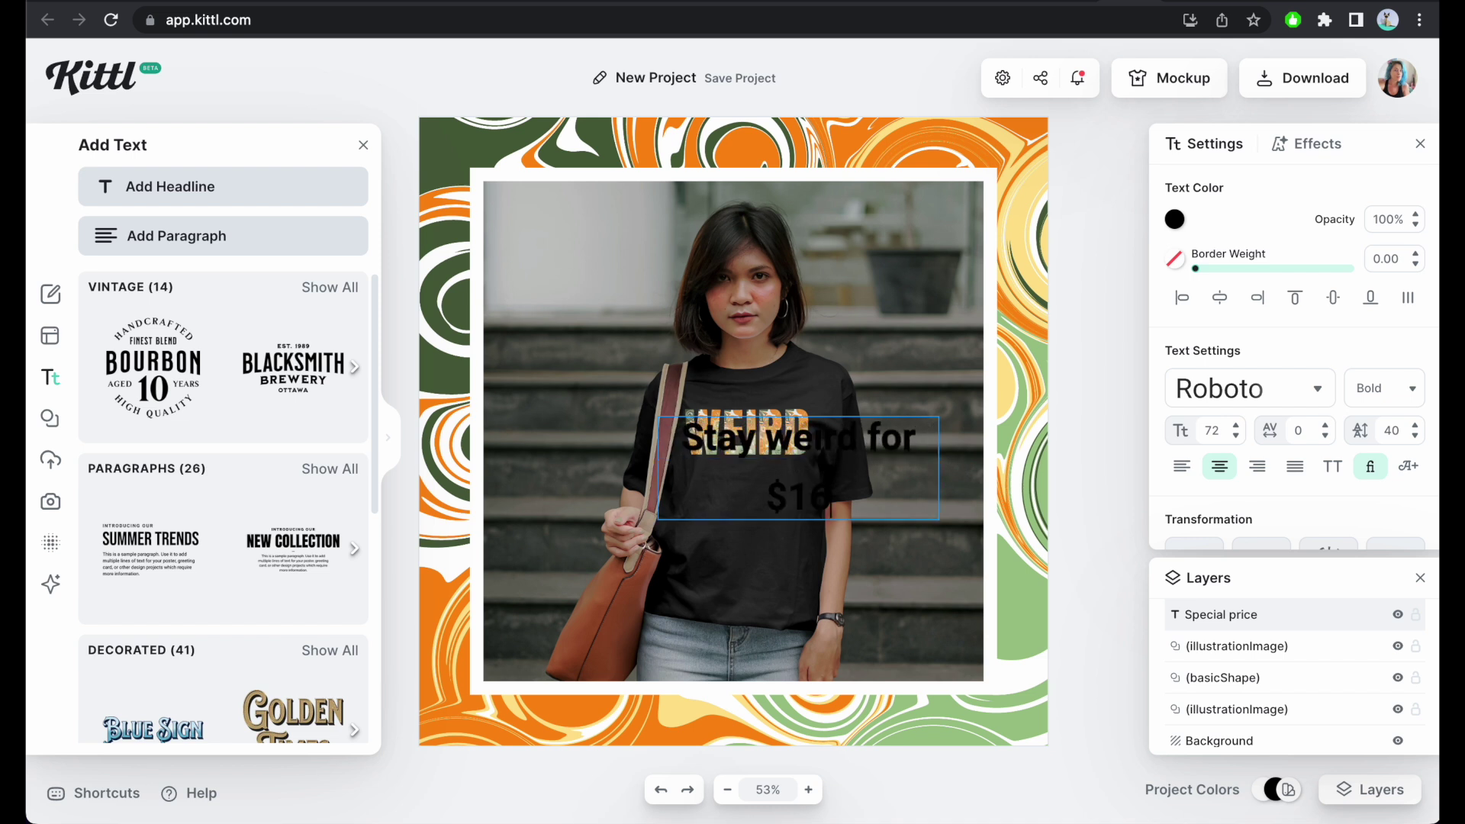
key(Escape)
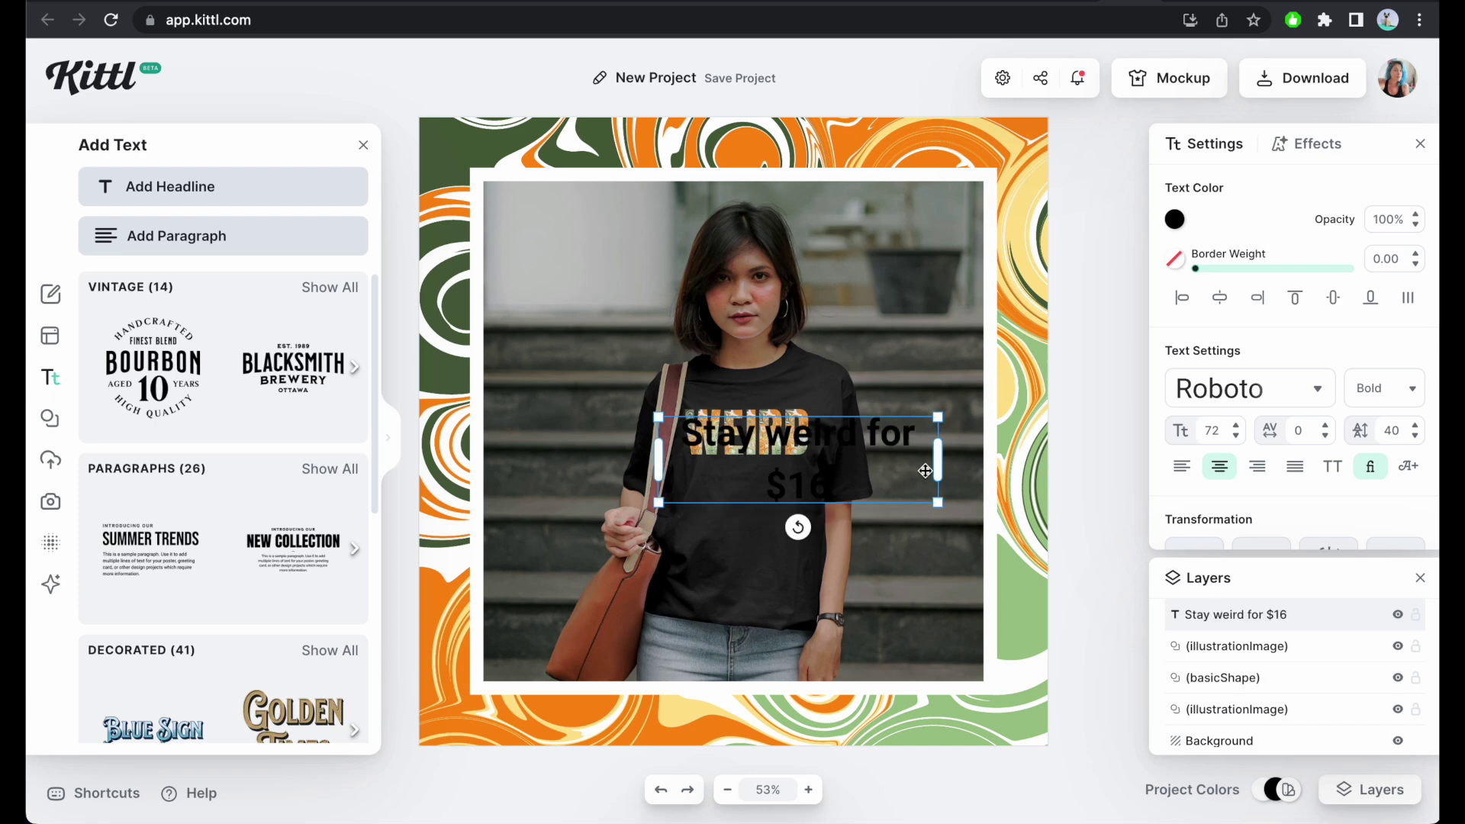
mouse_move(938, 466)
mouse_down()
mouse_move(1001, 463)
mouse_move(931, 439)
mouse_up()
click(931, 438)
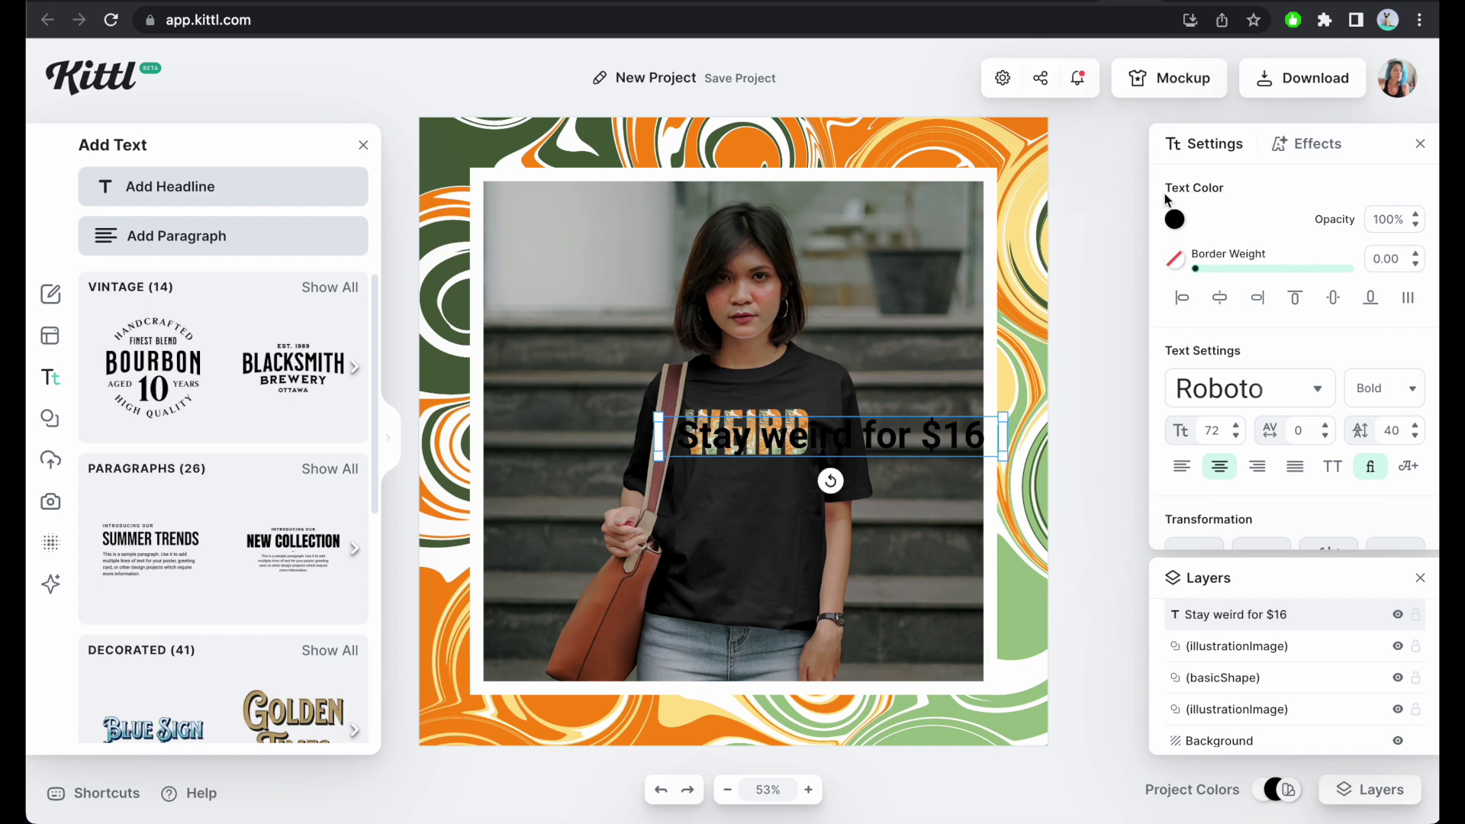
- Make the caption white, move it to the photo's top-left, and set it in Ambery Garden
click(1177, 220)
drag(978, 311, 879, 232)
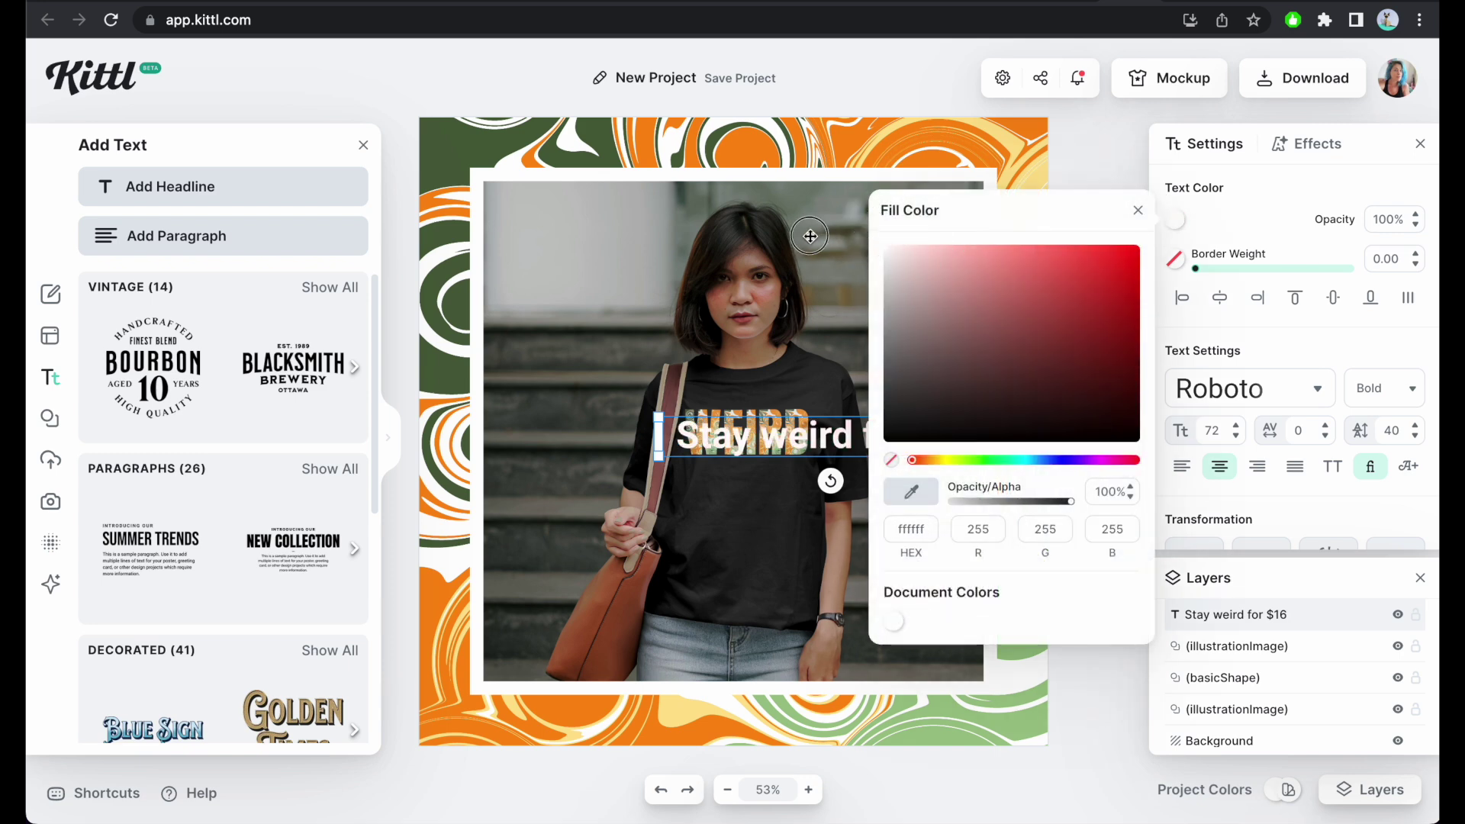
click(798, 467)
drag(798, 446, 630, 226)
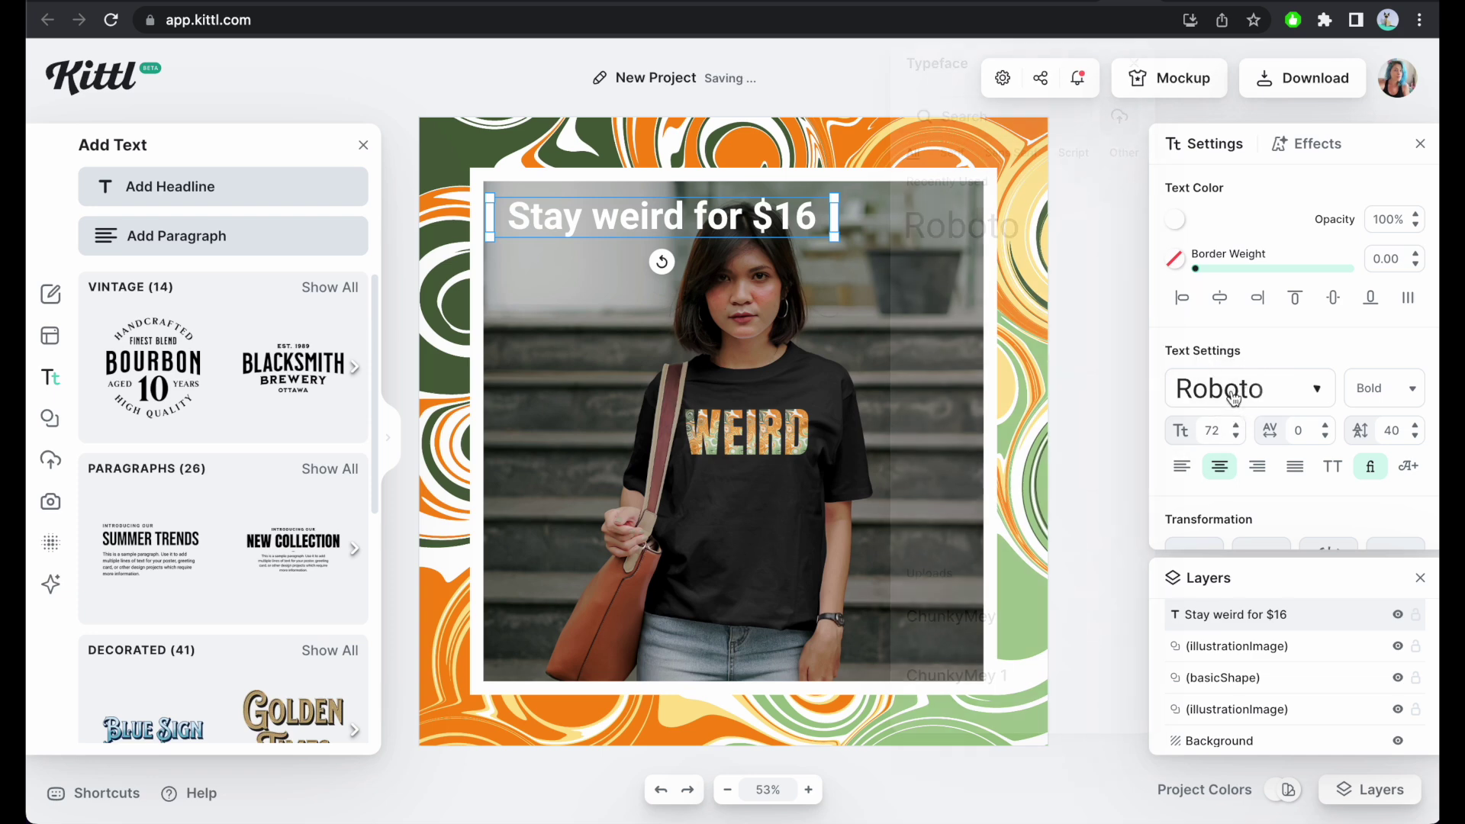
click(1236, 390)
click(1019, 351)
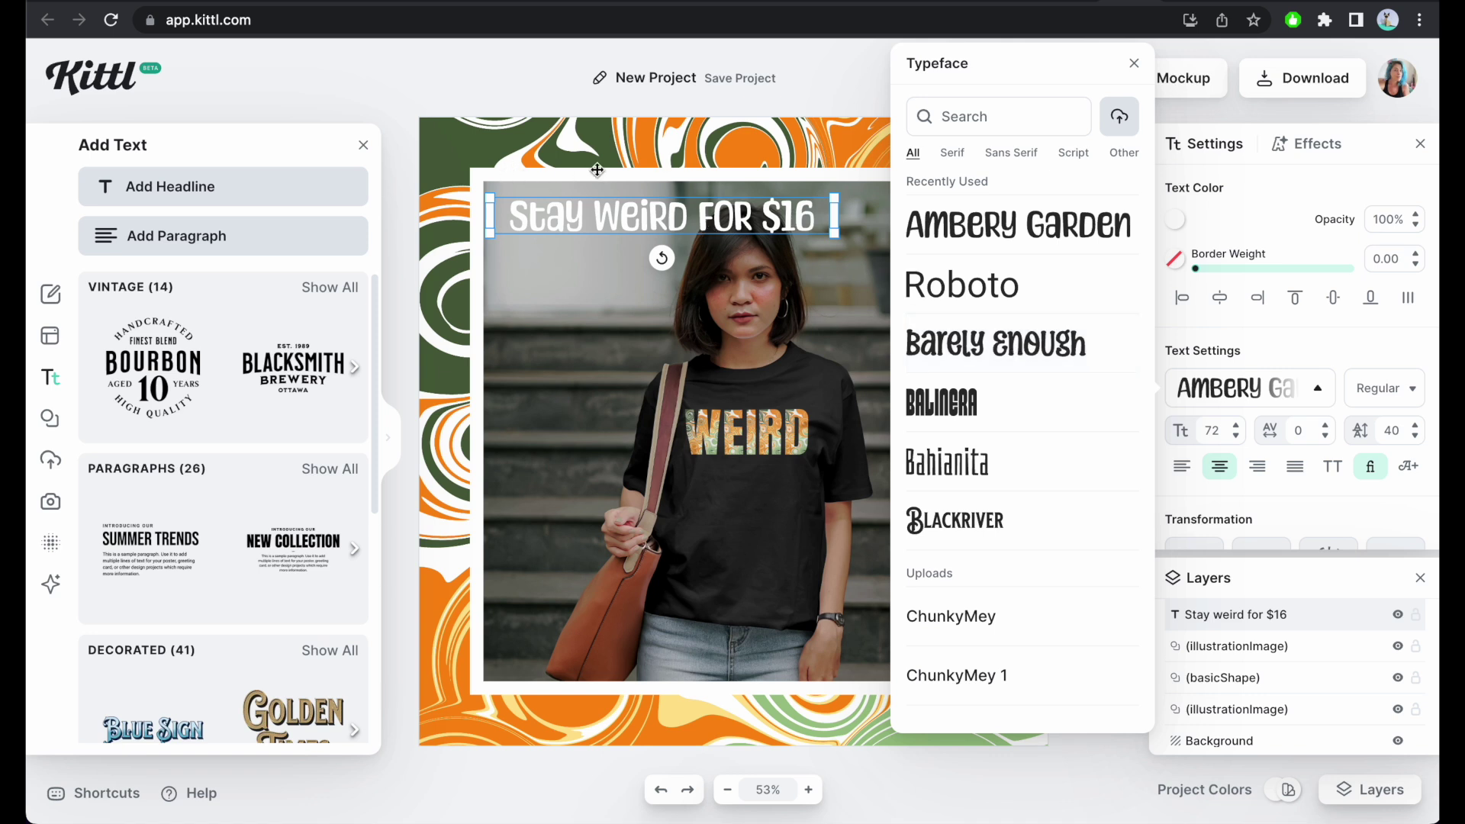
click(574, 301)
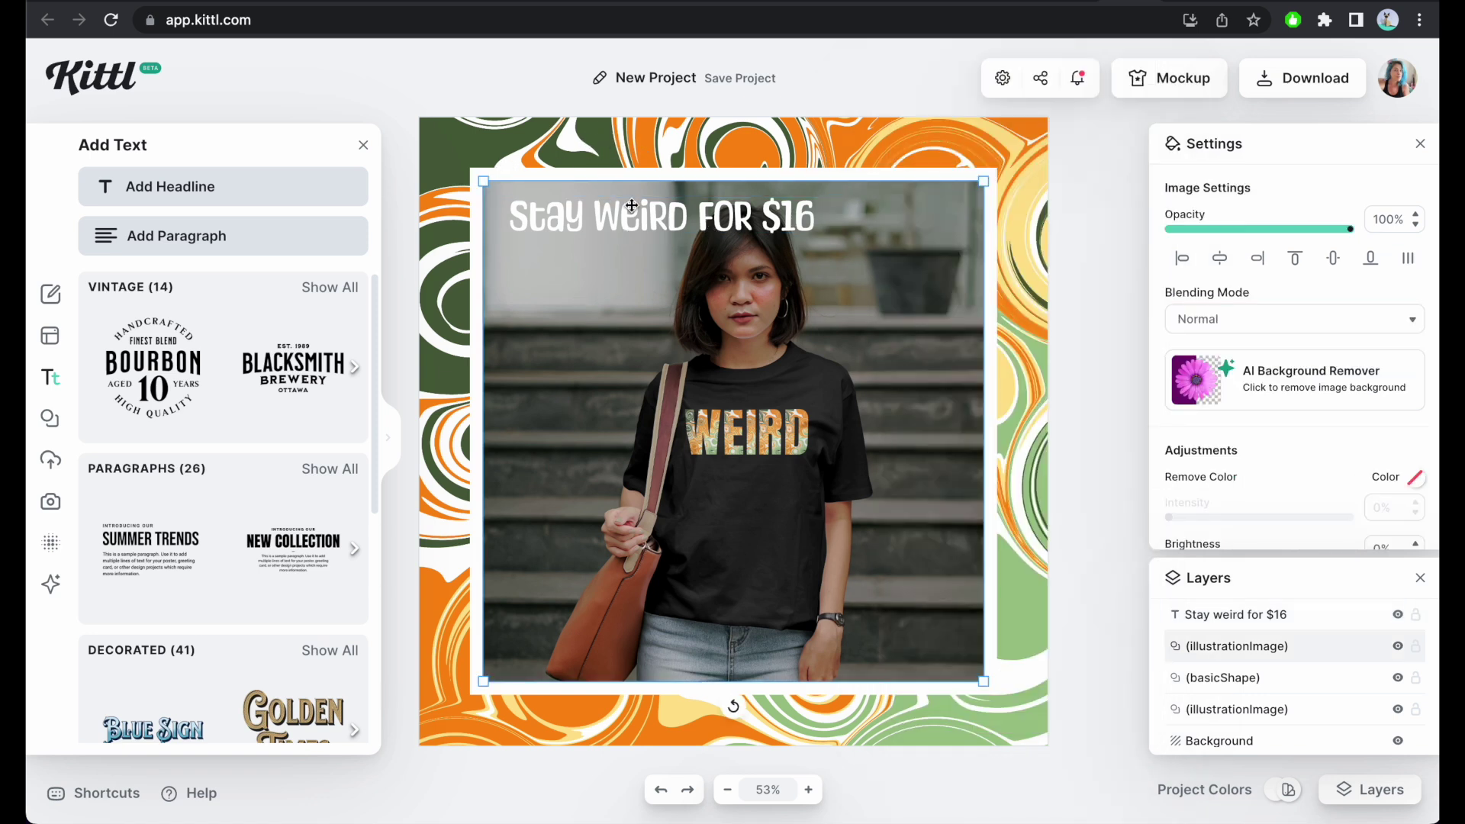
- Try Color Burn, Multiply, Overlay and Soft Light blending on the swirl texture
click(627, 151)
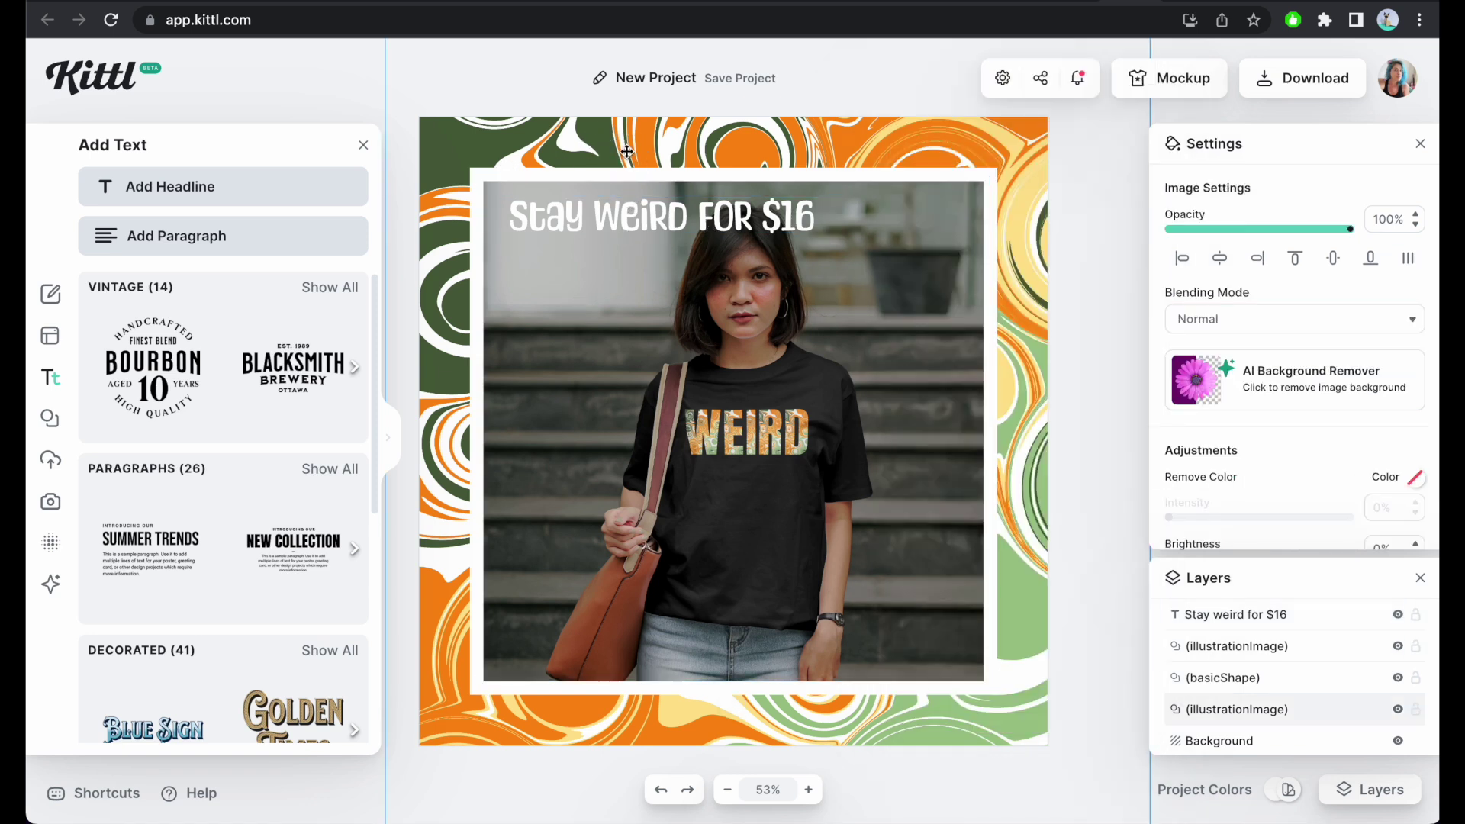
click(1302, 325)
click(1244, 393)
click(1267, 330)
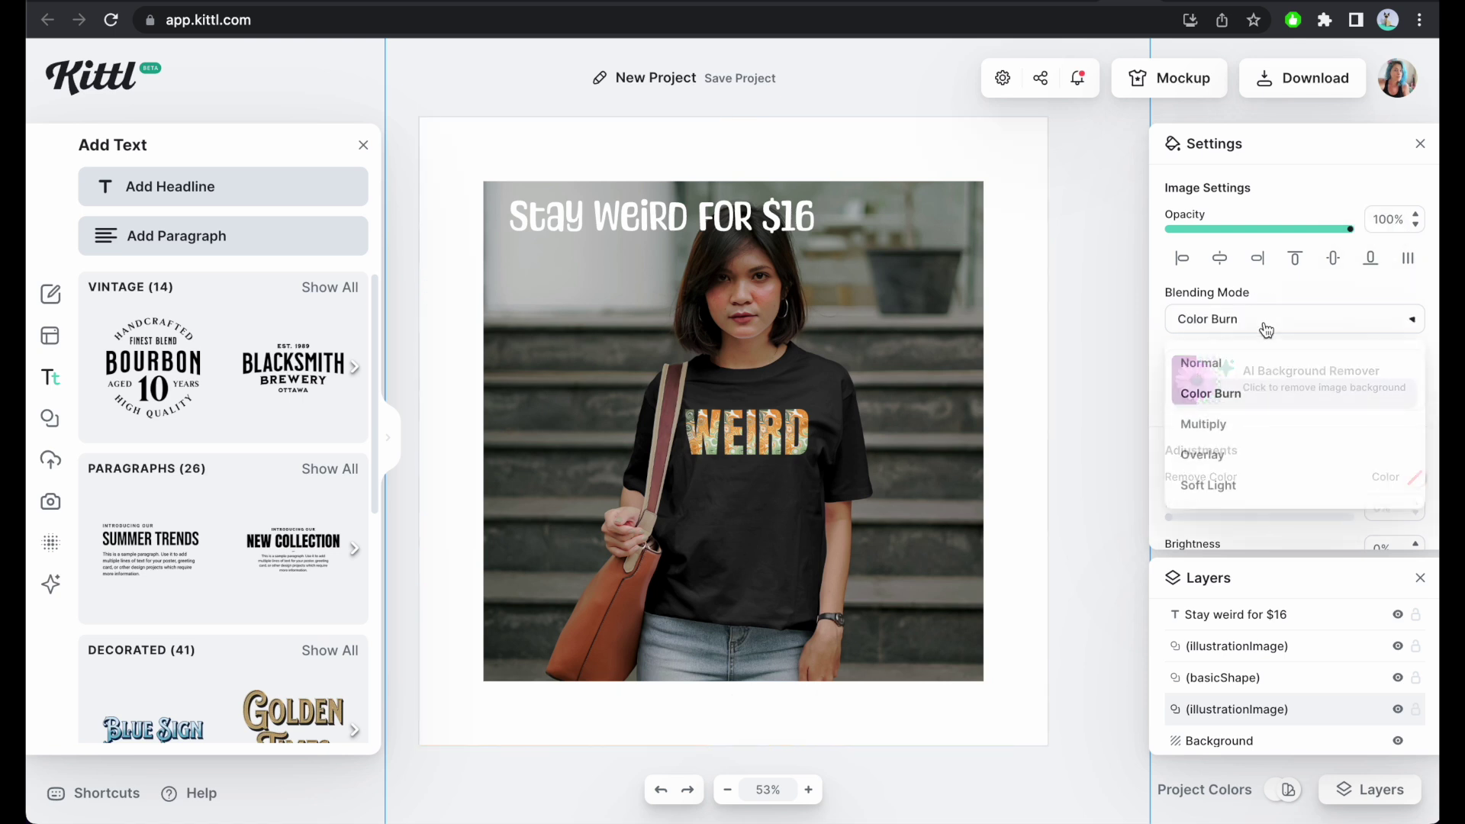
click(1252, 424)
click(1255, 317)
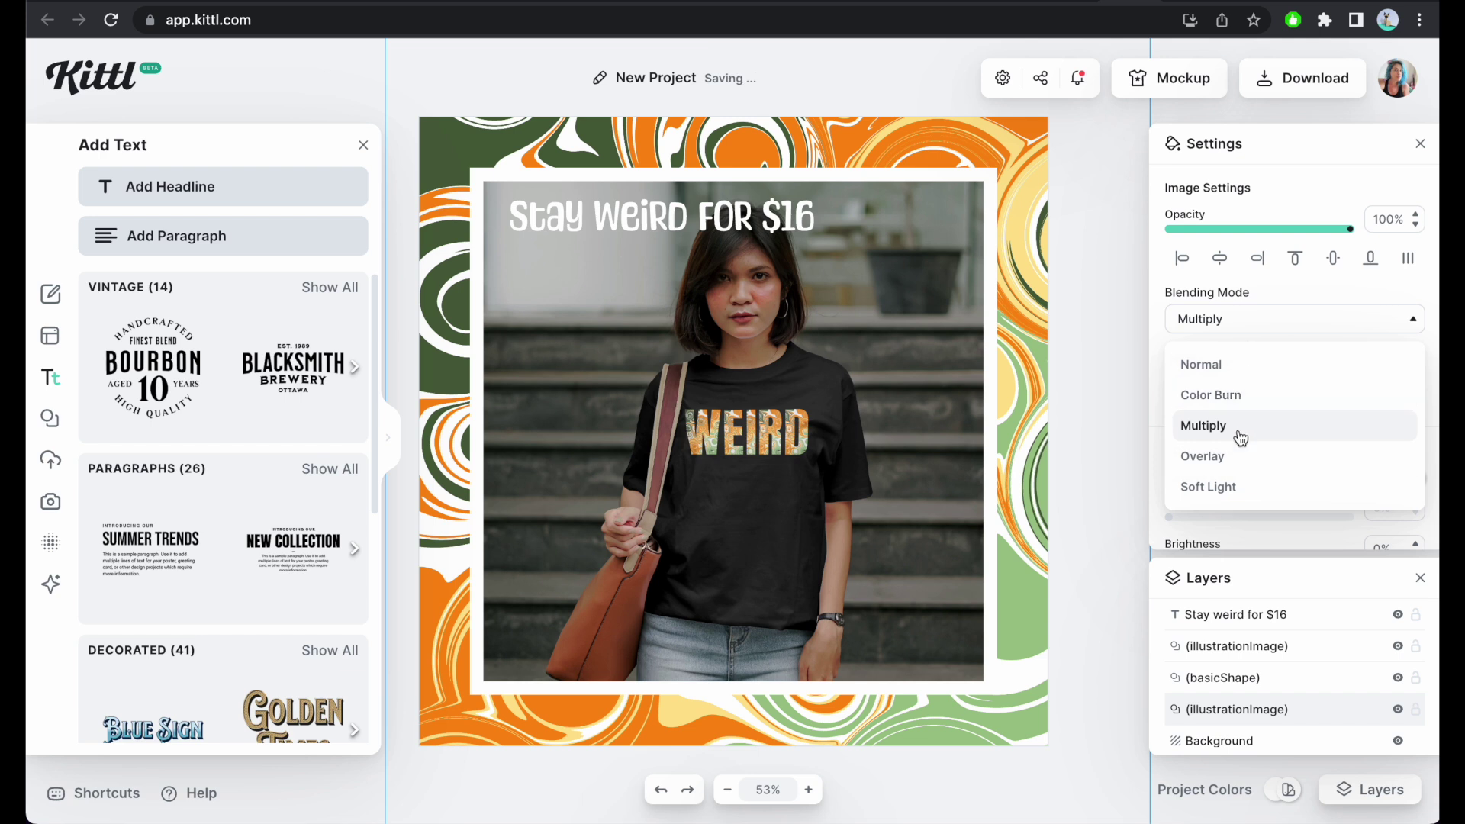
click(1236, 455)
click(1259, 327)
click(1250, 498)
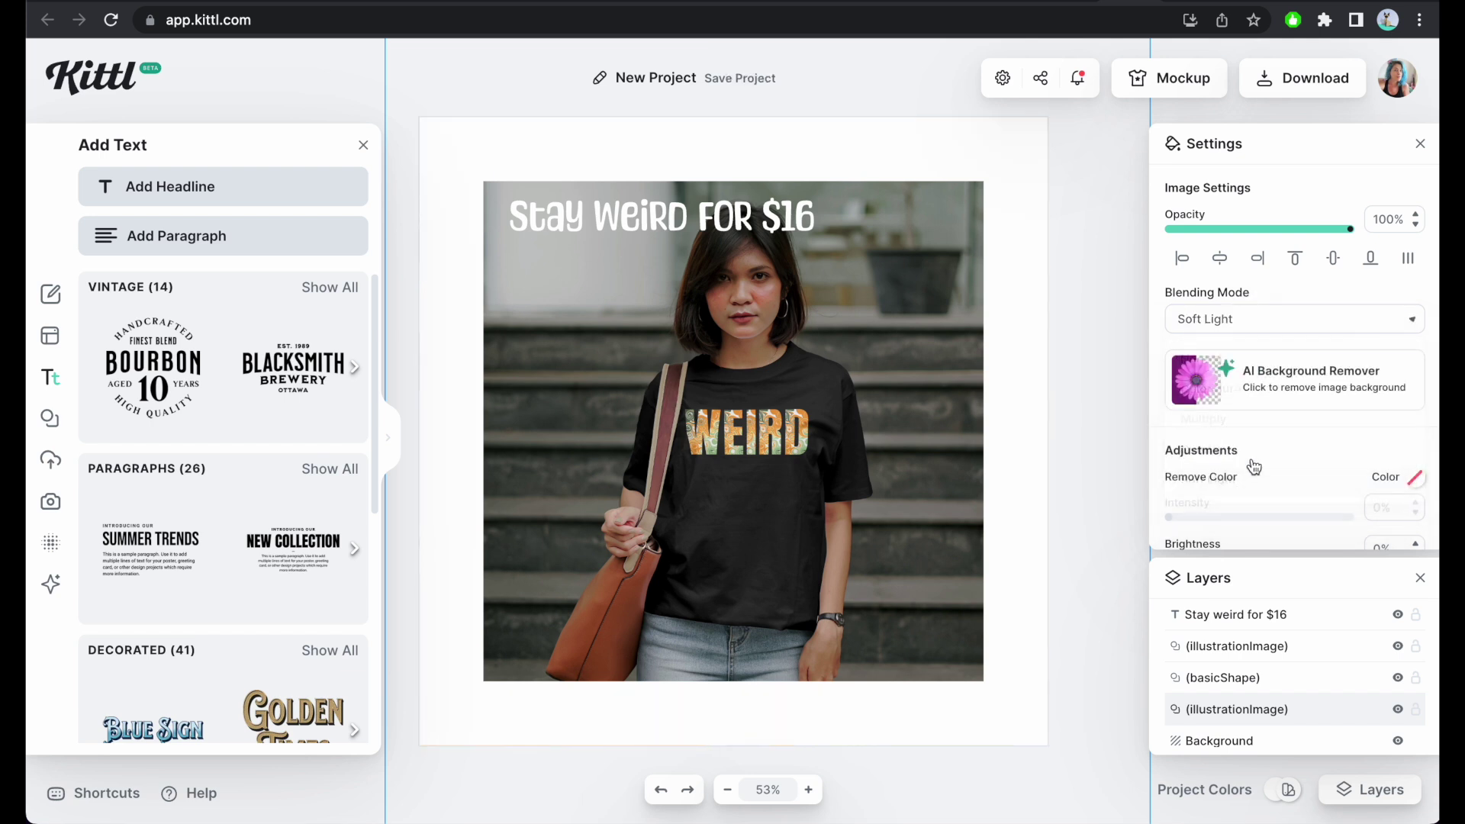
click(1246, 324)
scroll(1255, 404, down, 2)
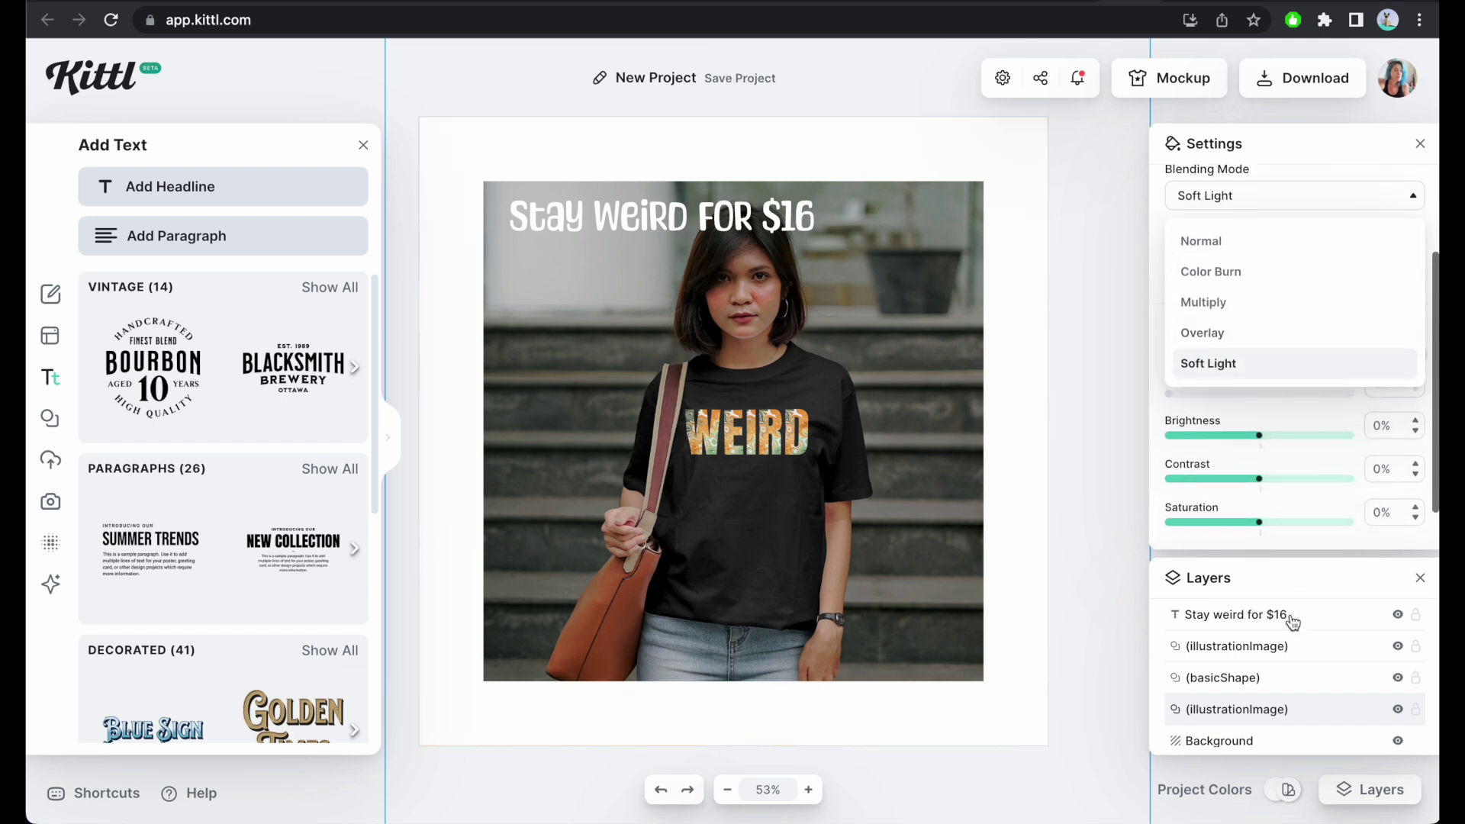
- Set the design's background colour to black
click(1358, 788)
click(1358, 788)
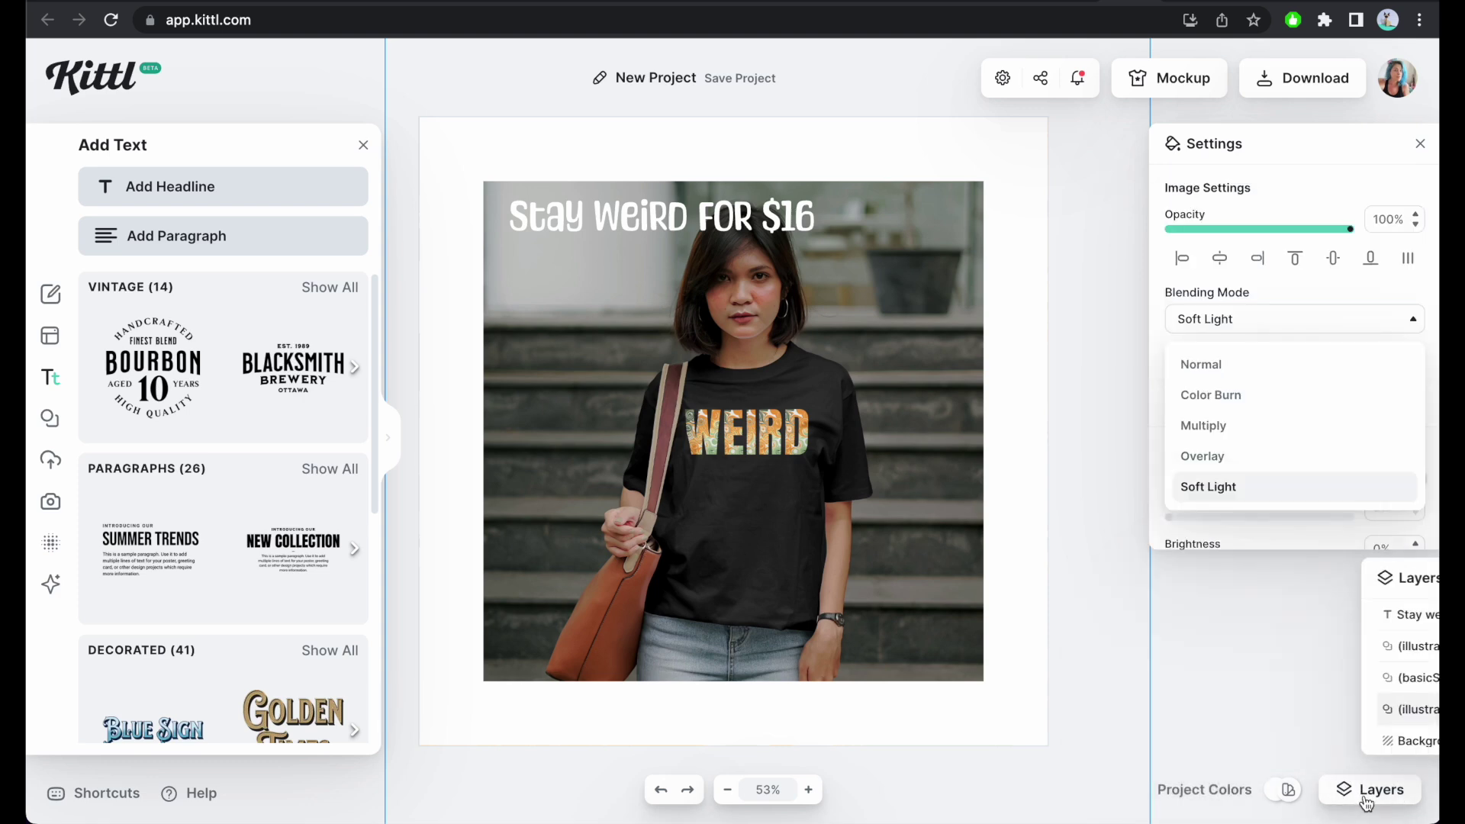
click(1341, 742)
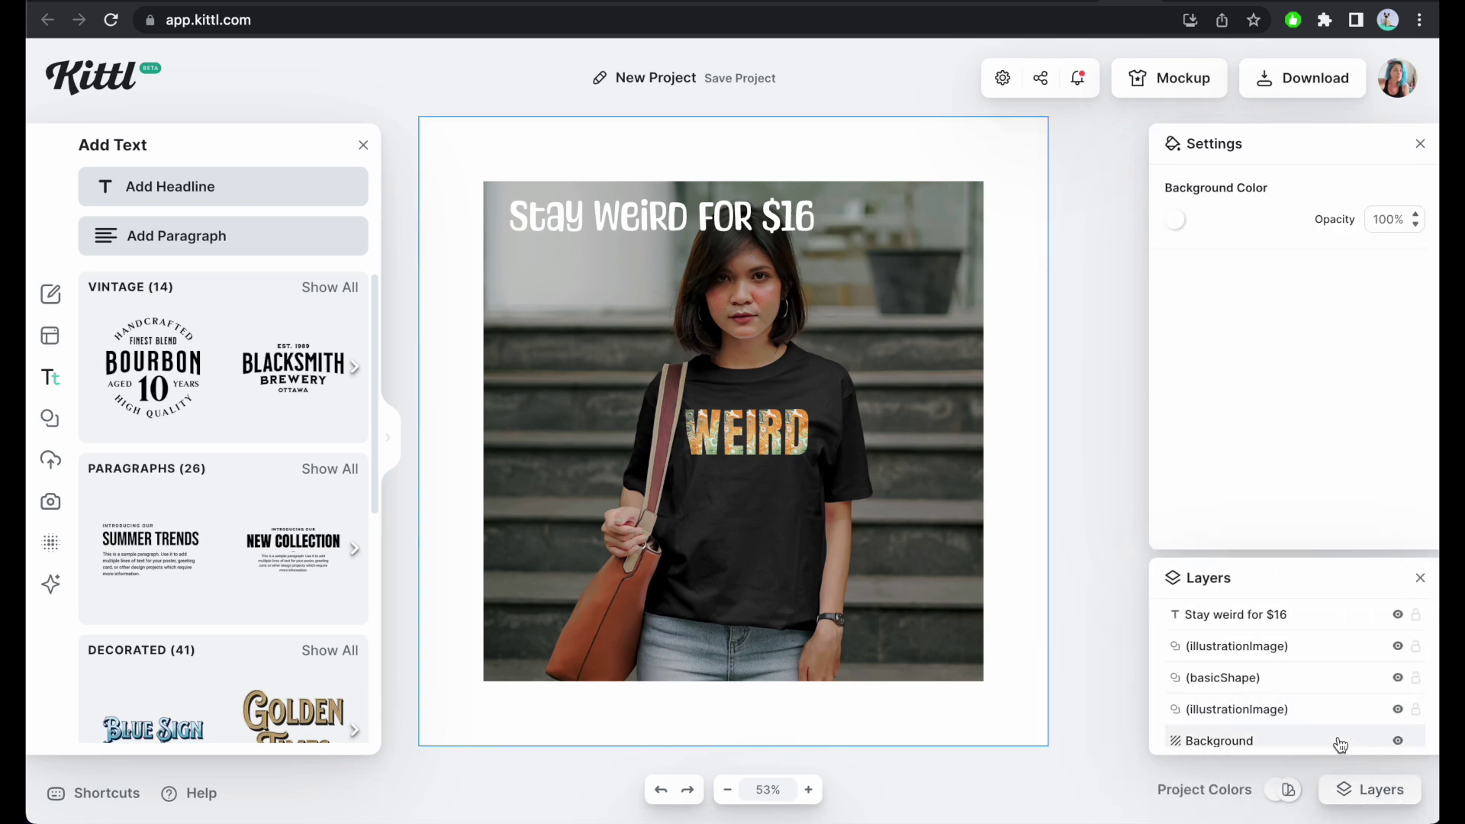
click(1175, 219)
drag(1023, 399, 847, 458)
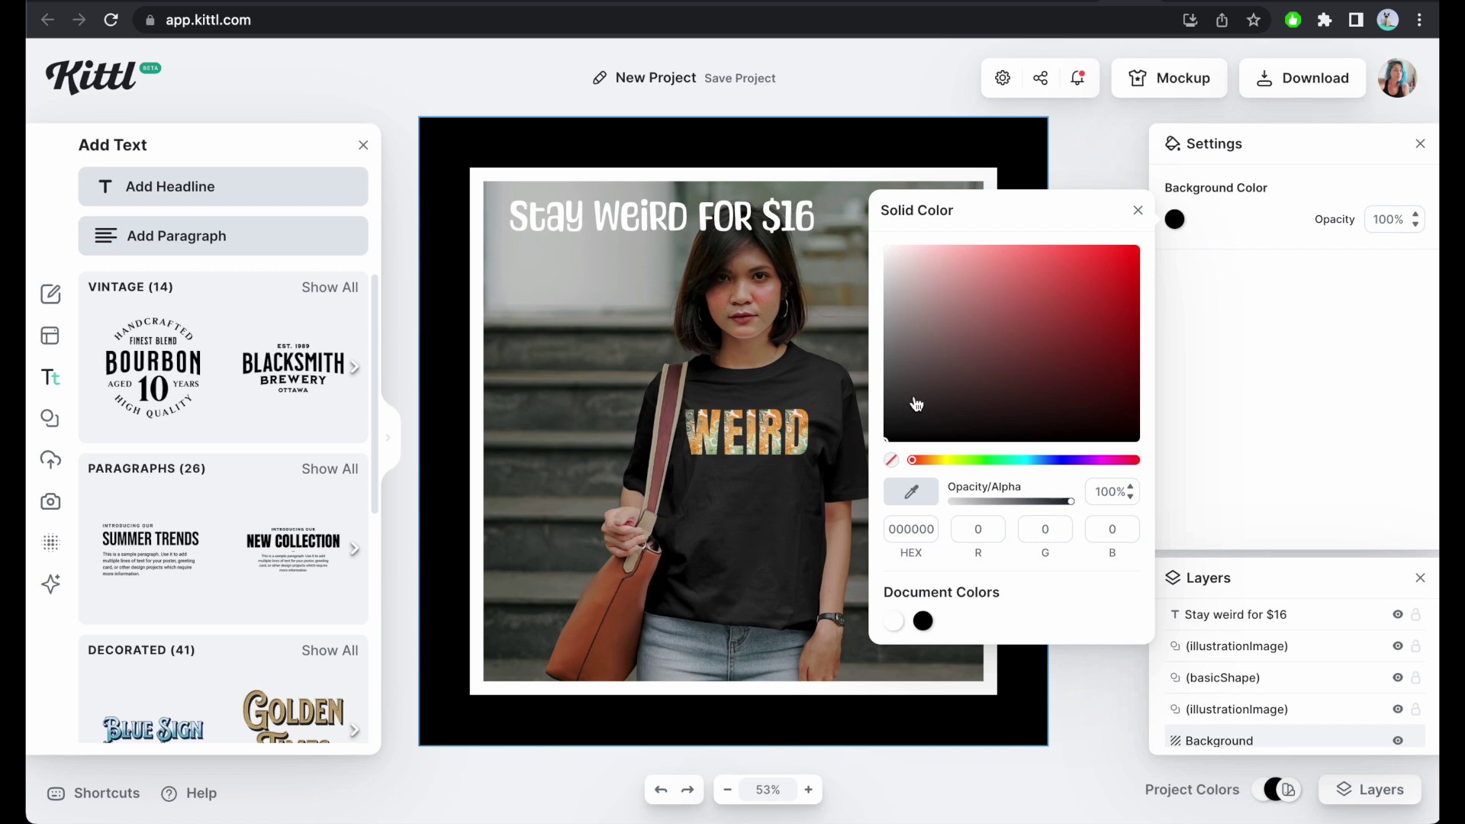
click(1344, 350)
- Select the swirl layer, retry Color Burn and Multiply, then set its blending to Normal
click(1252, 618)
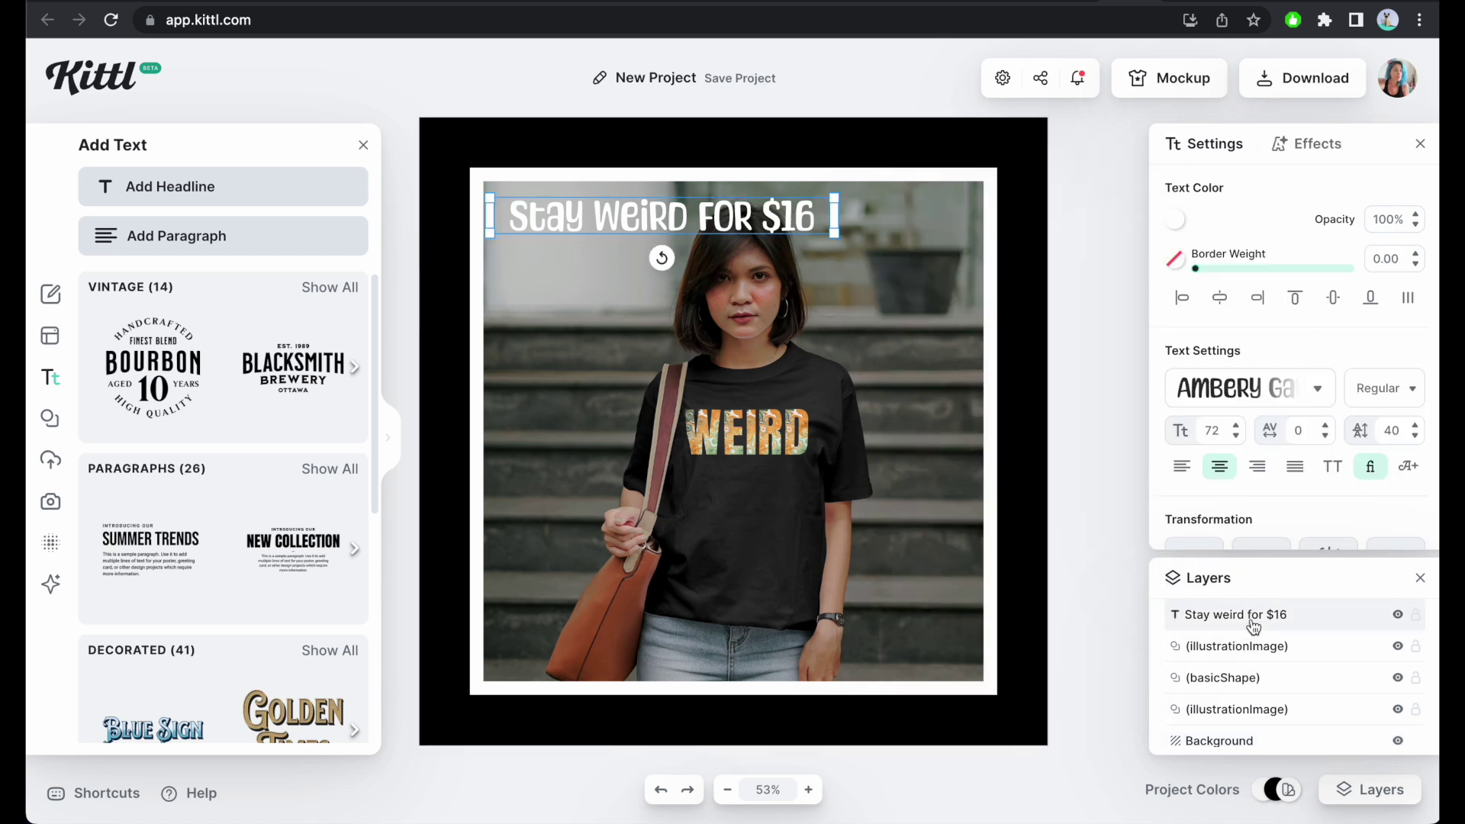
click(1251, 649)
click(1253, 681)
click(1254, 714)
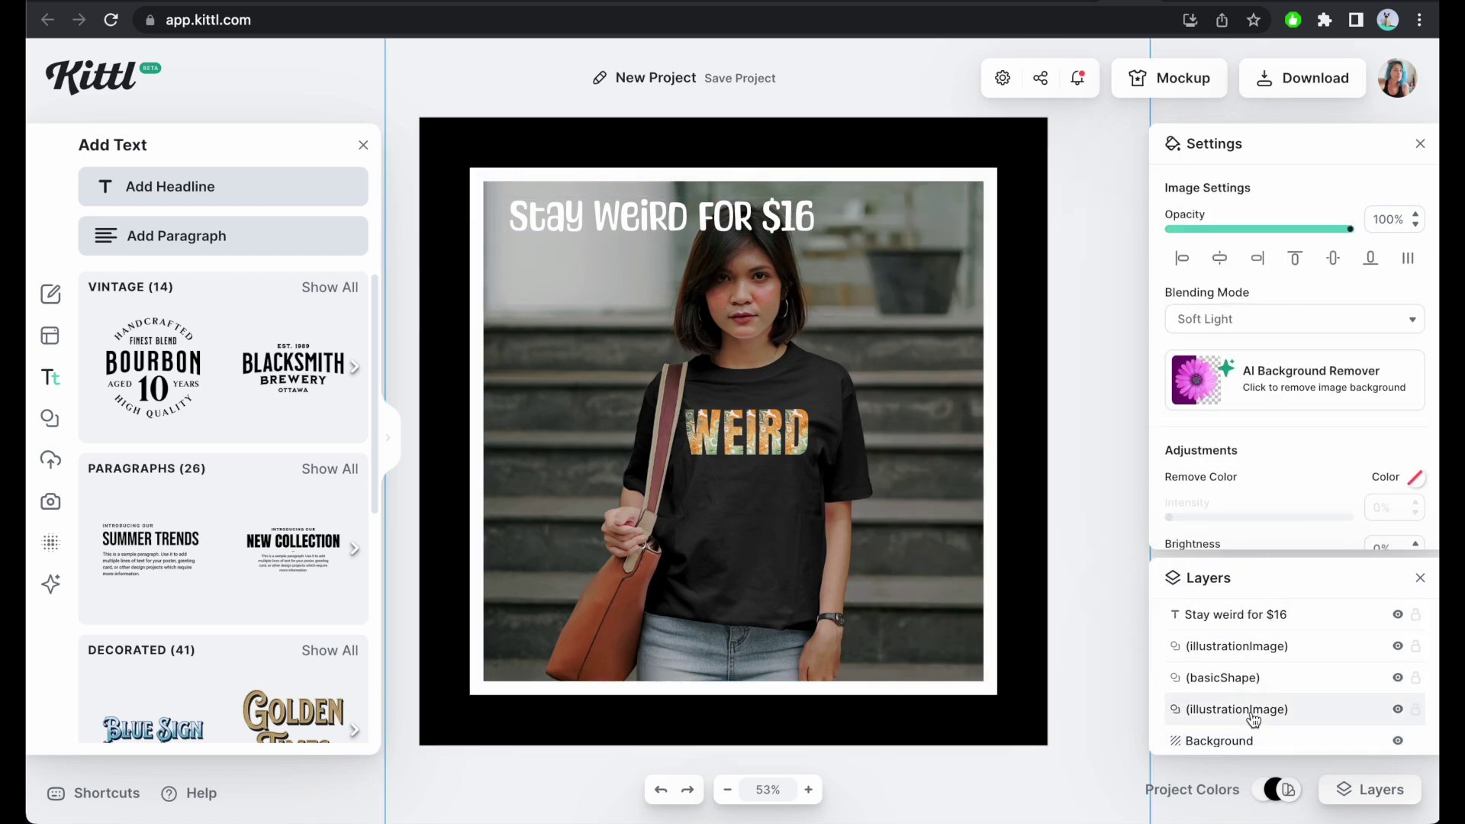
click(1264, 320)
click(1243, 395)
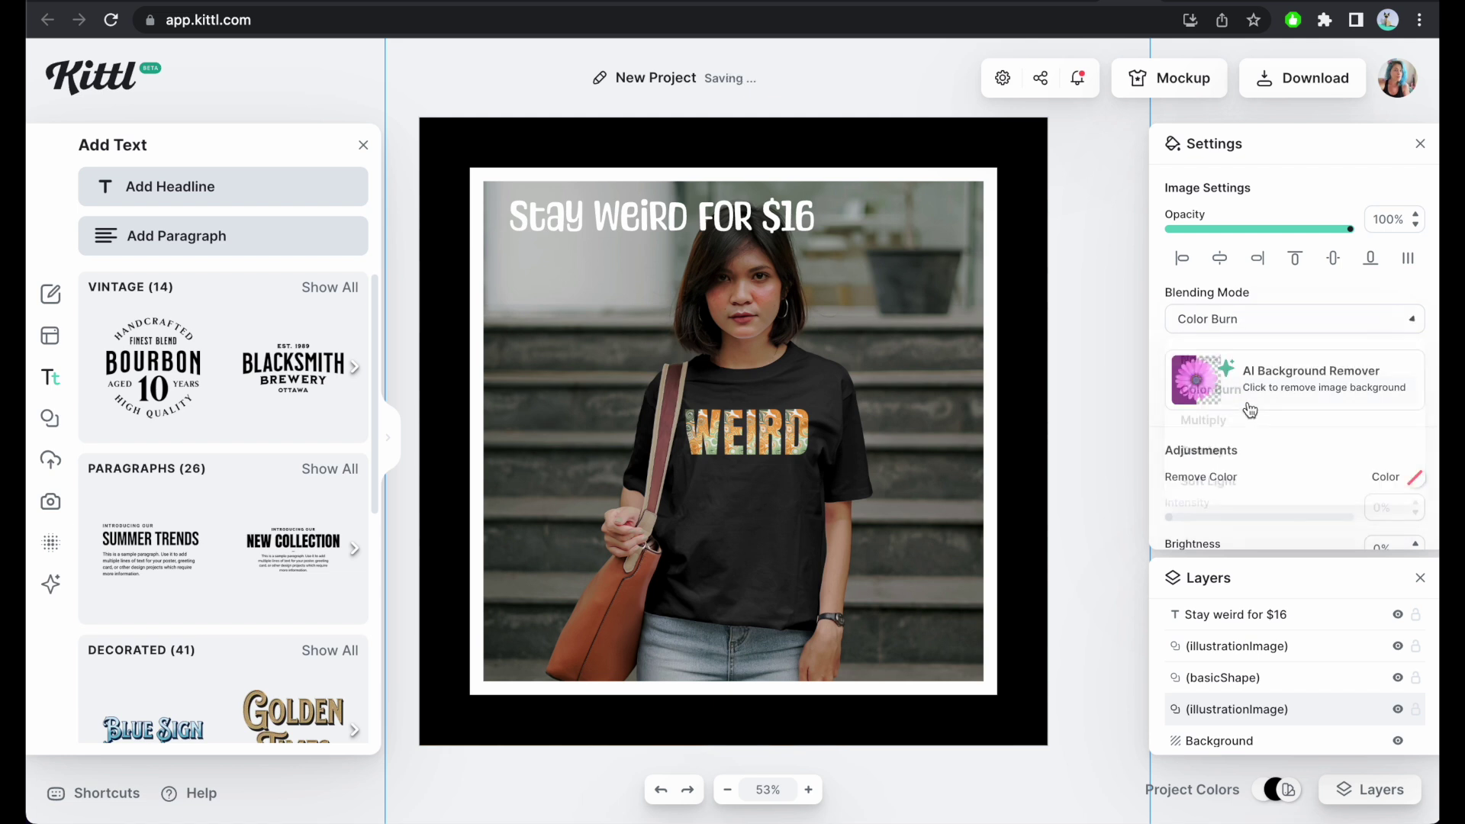
click(1252, 321)
click(1249, 432)
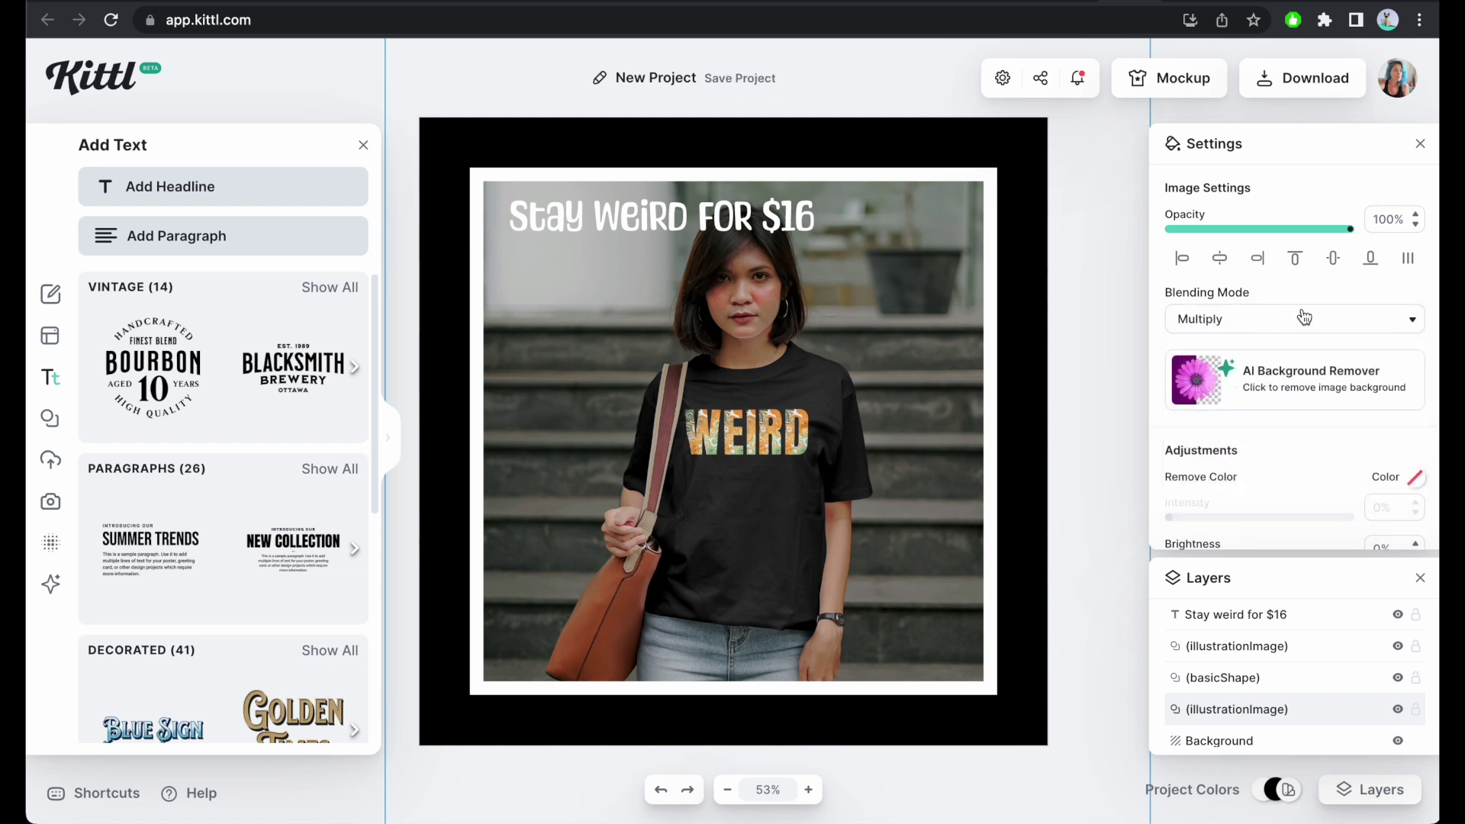
click(1285, 322)
click(1242, 364)
- Lower the swirl texture's opacity to 53%
scroll(1276, 343, down, 3)
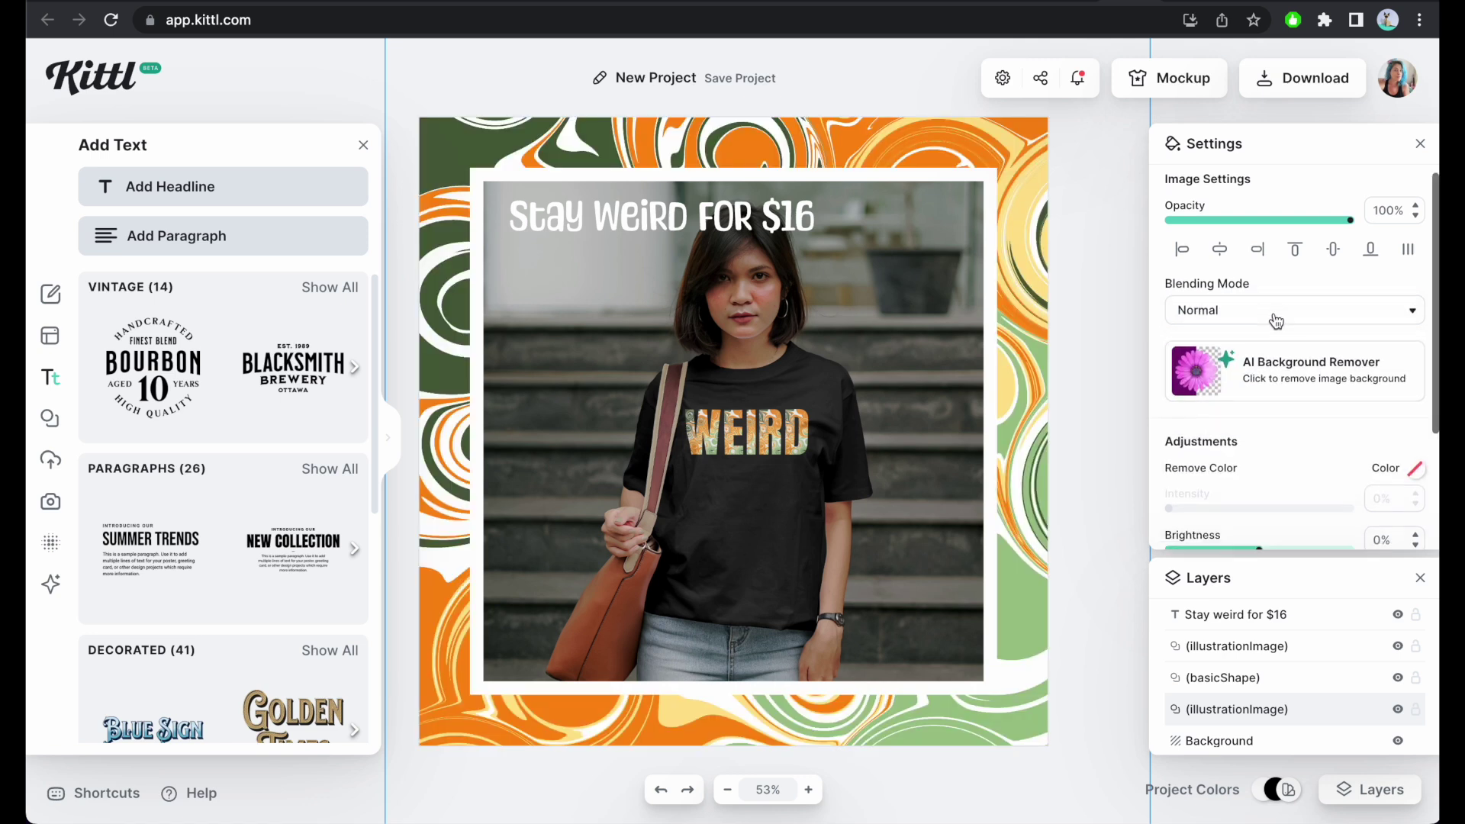
scroll(1278, 351, up, 3)
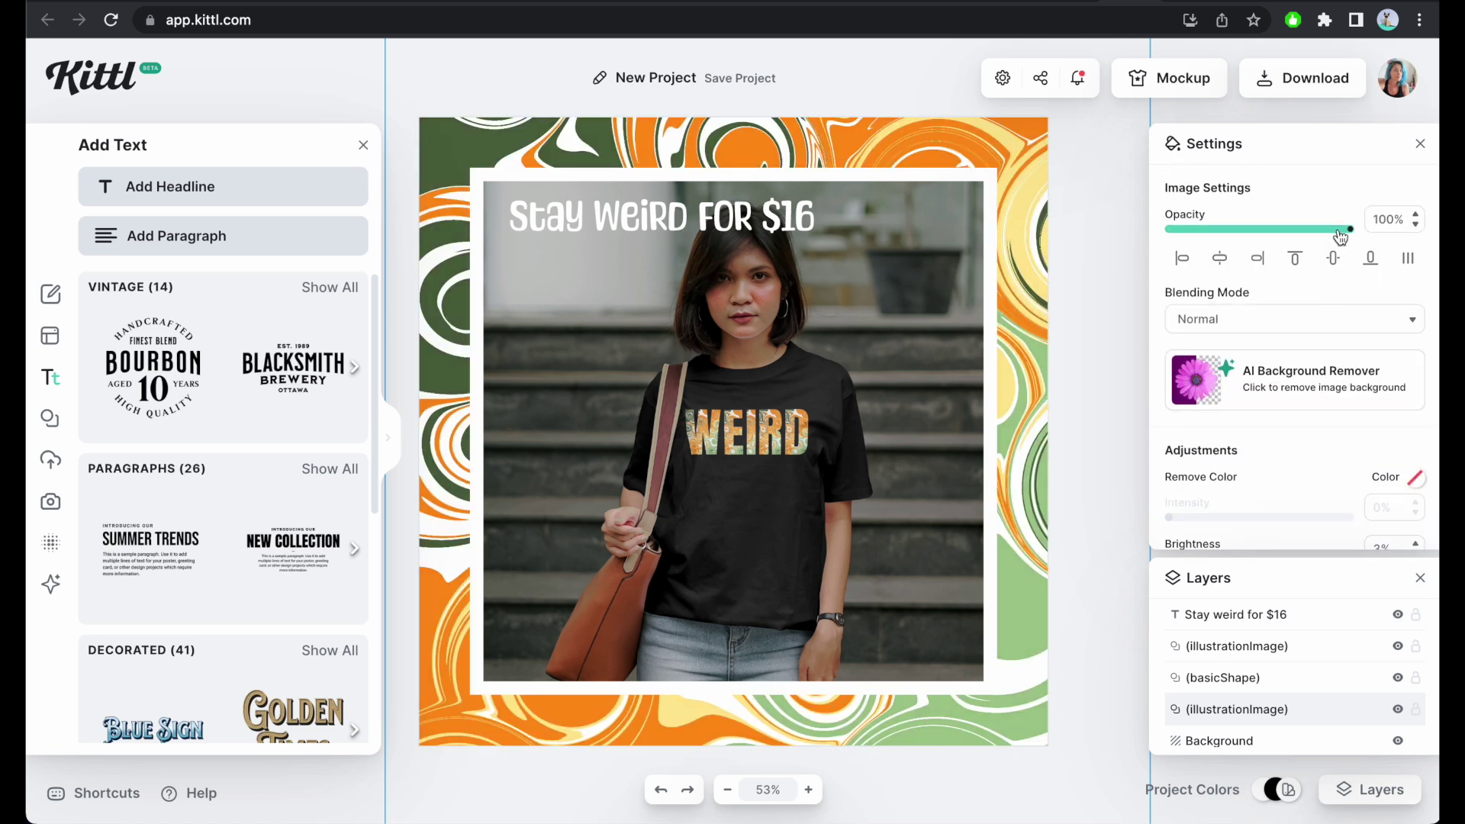
drag(1344, 230, 1265, 230)
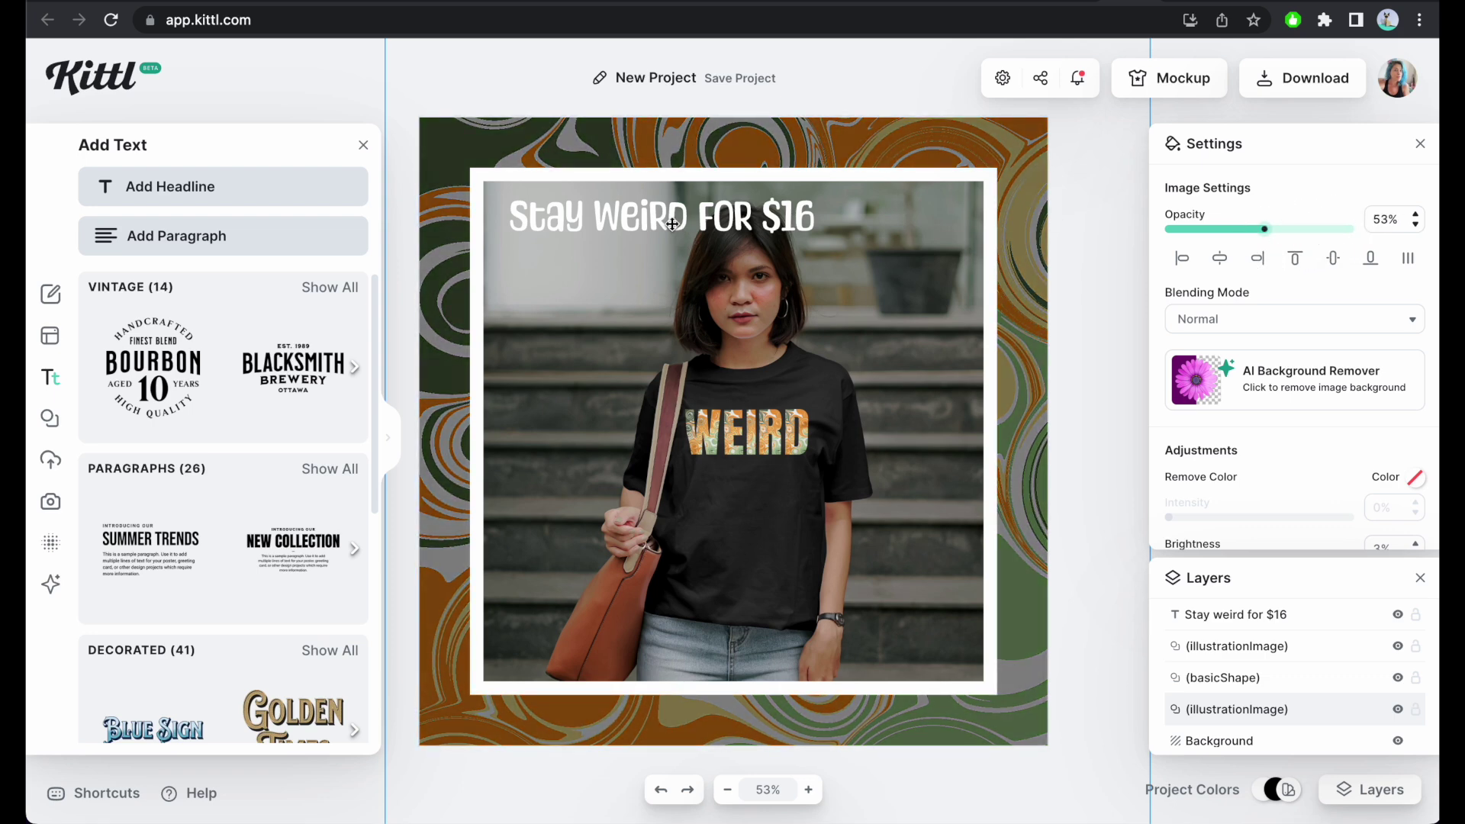
- Move the caption to the photo's bottom and enlarge it across the photo's width
drag(672, 225, 682, 646)
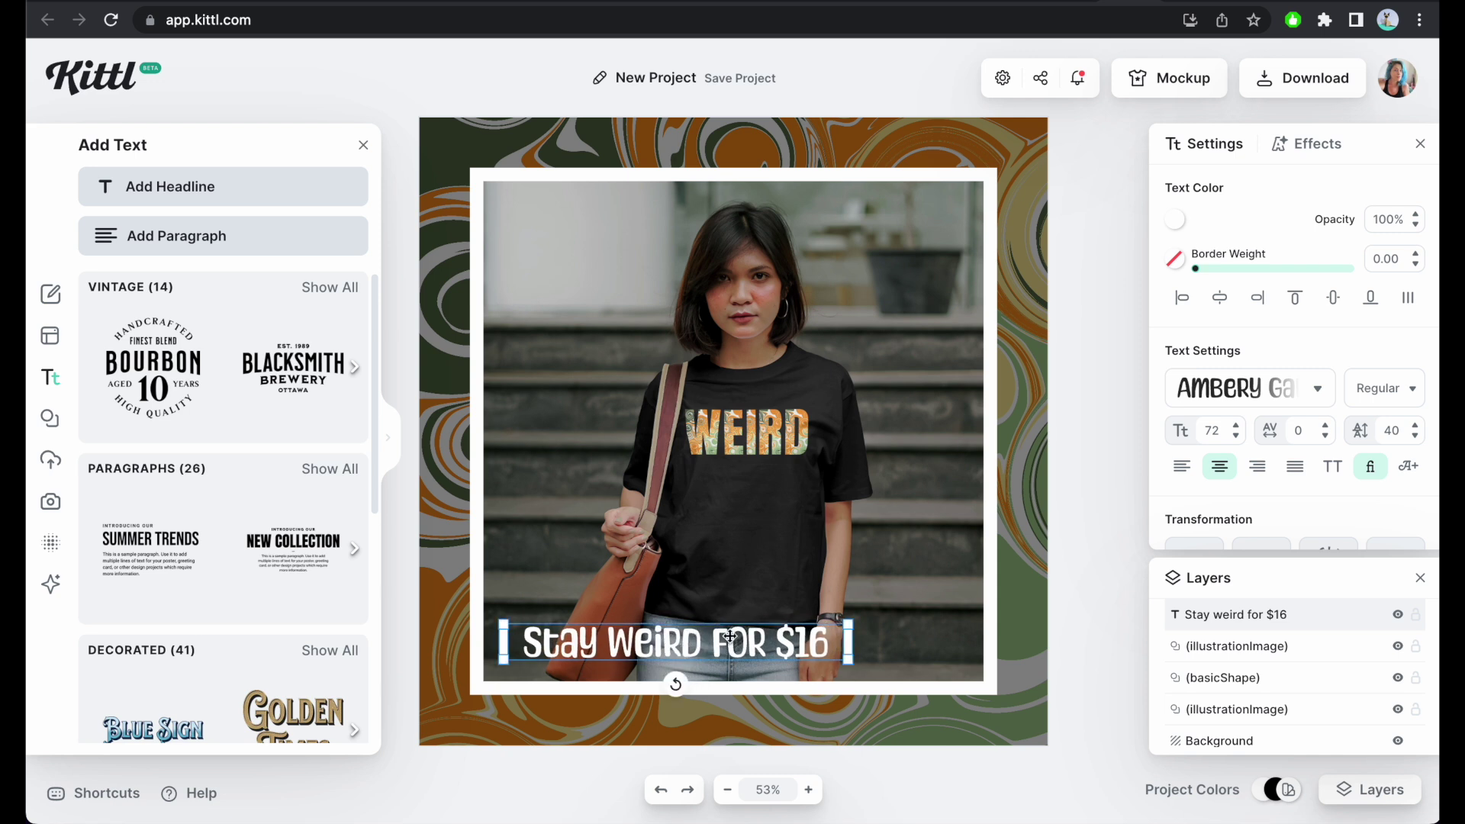
drag(849, 623, 941, 562)
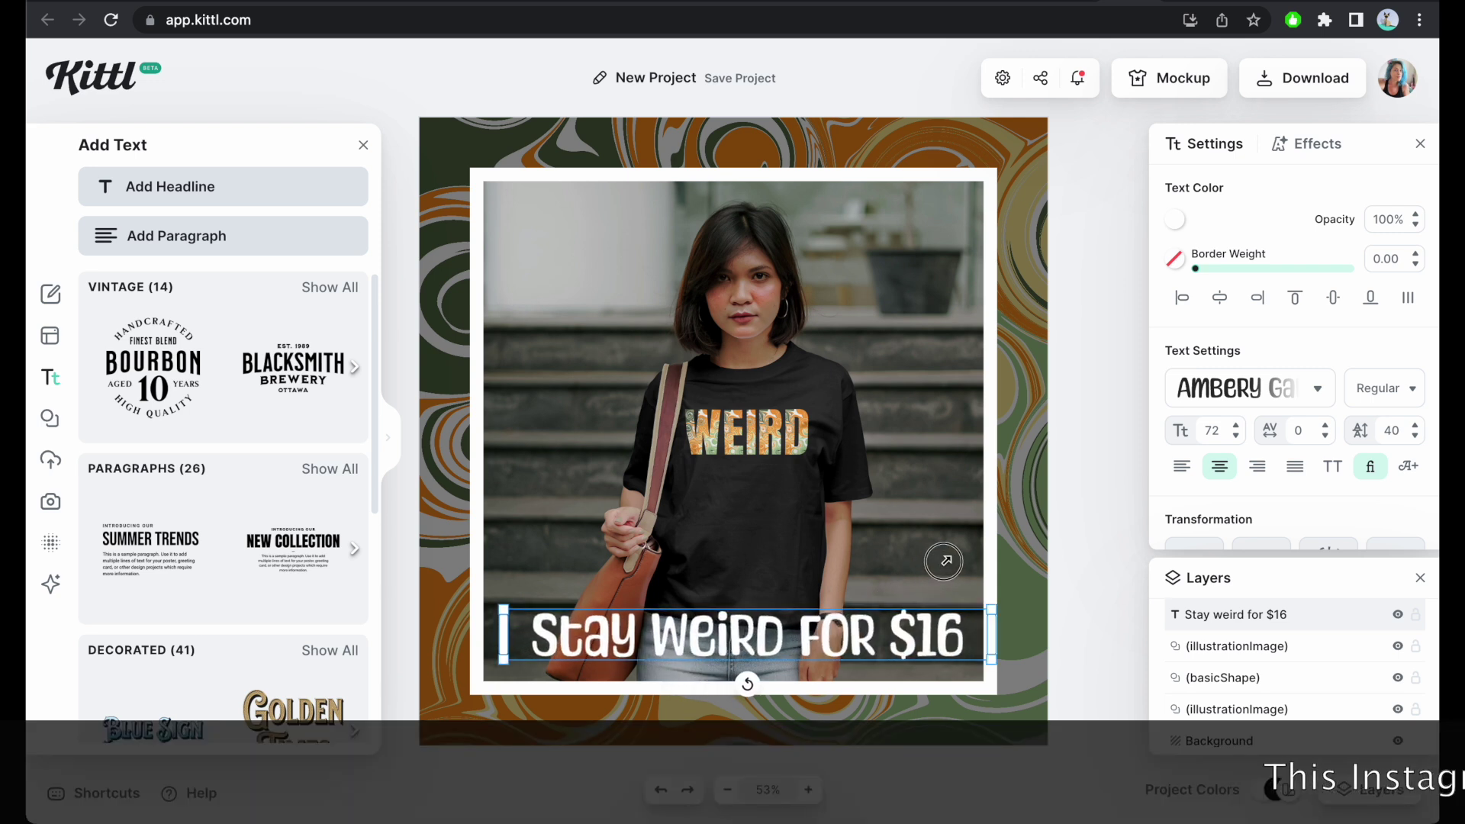
drag(889, 627, 883, 632)
click(972, 545)
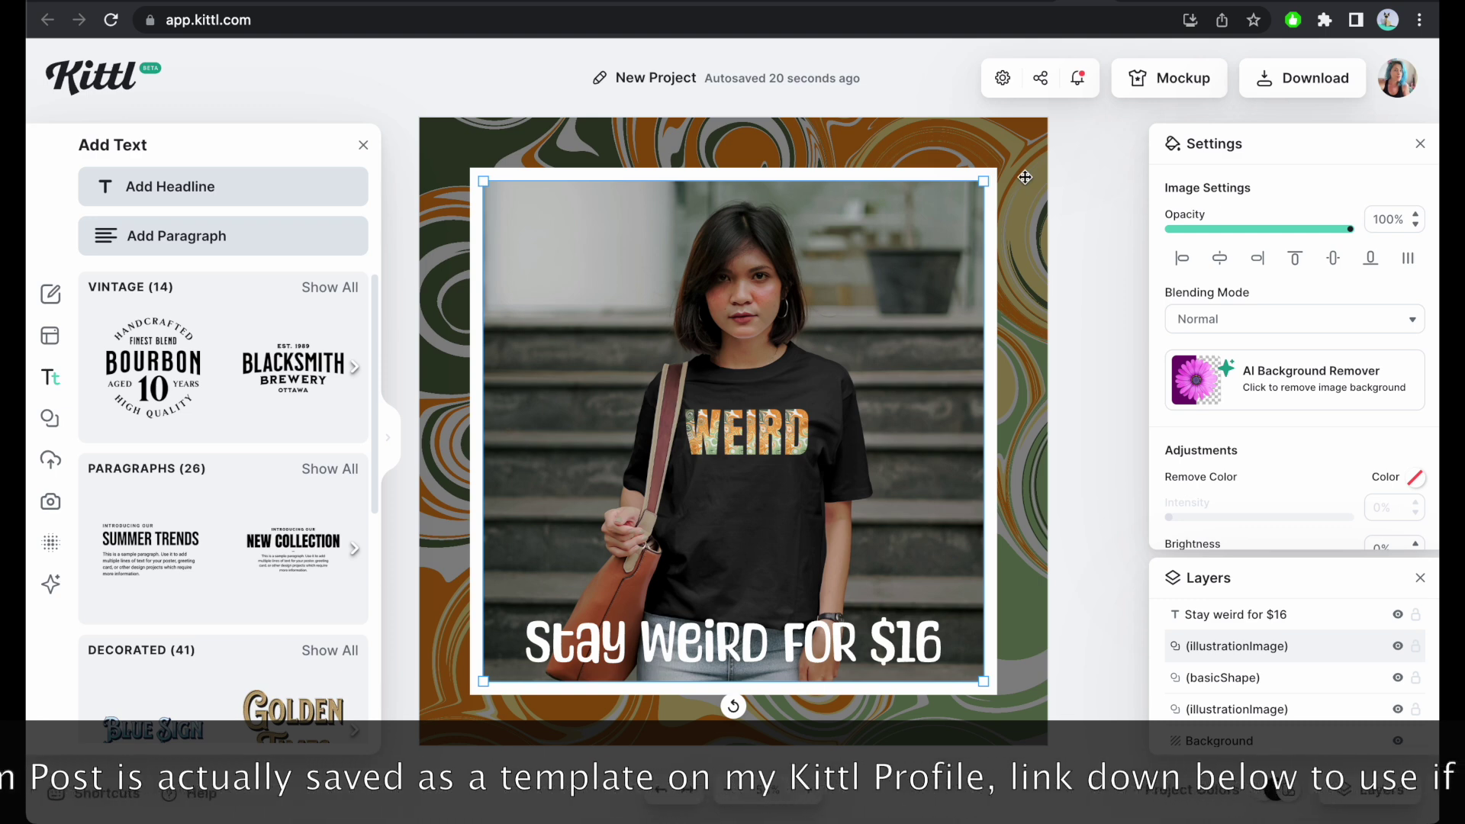
- Show the uploaded images in the side panel, briefly checking the Photos library
click(51, 460)
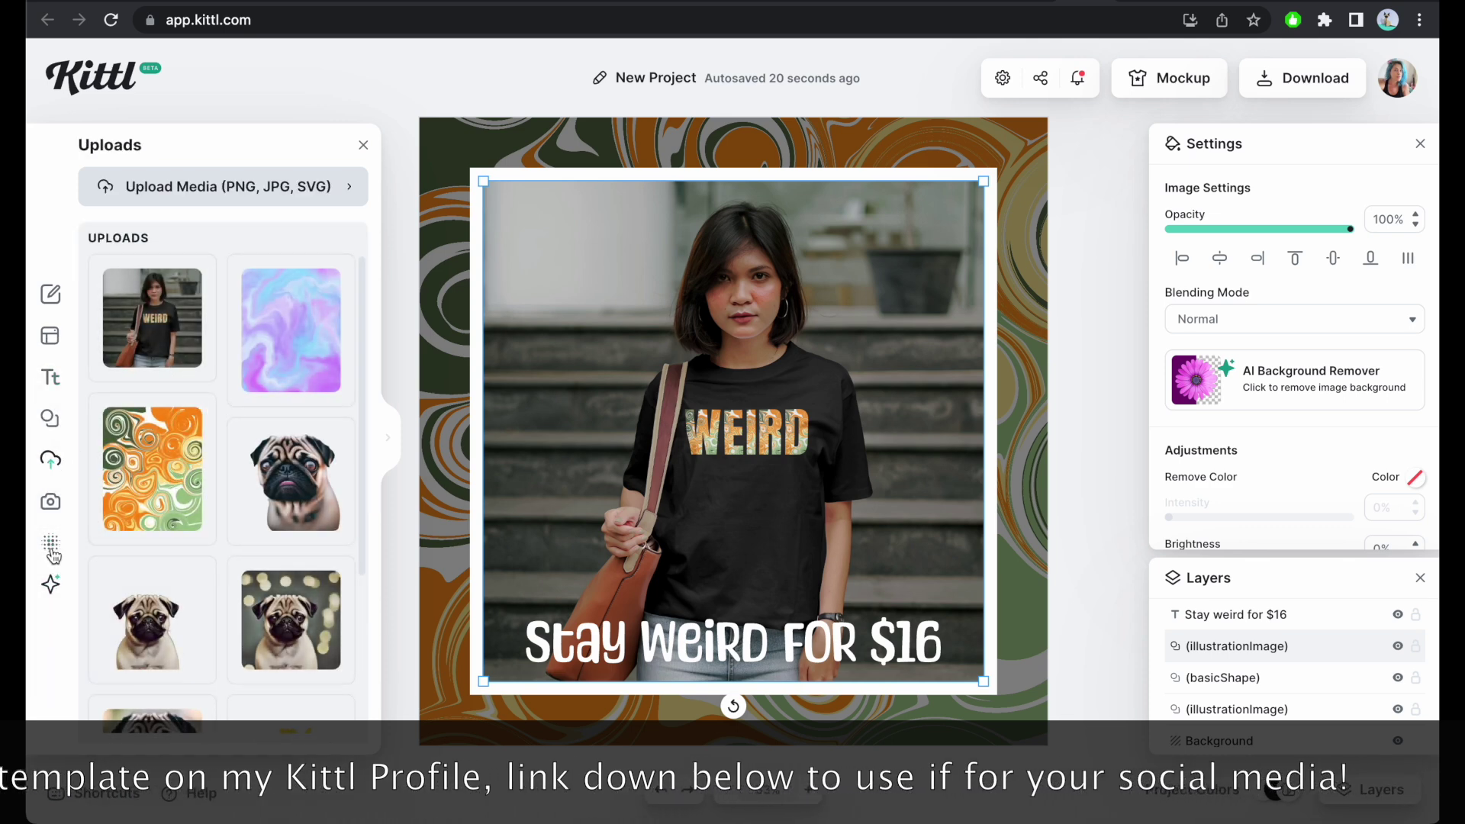
click(52, 504)
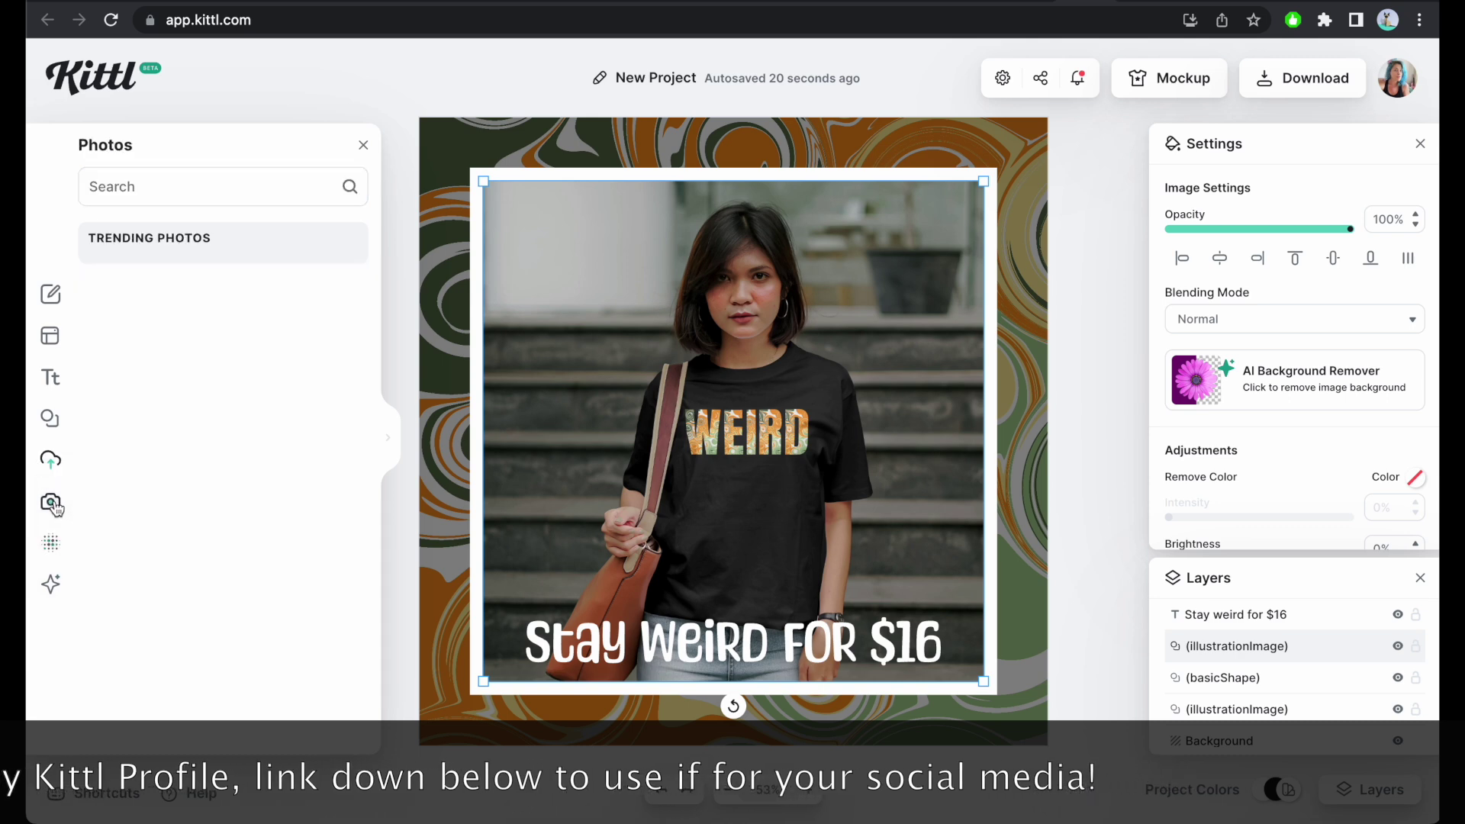
click(51, 461)
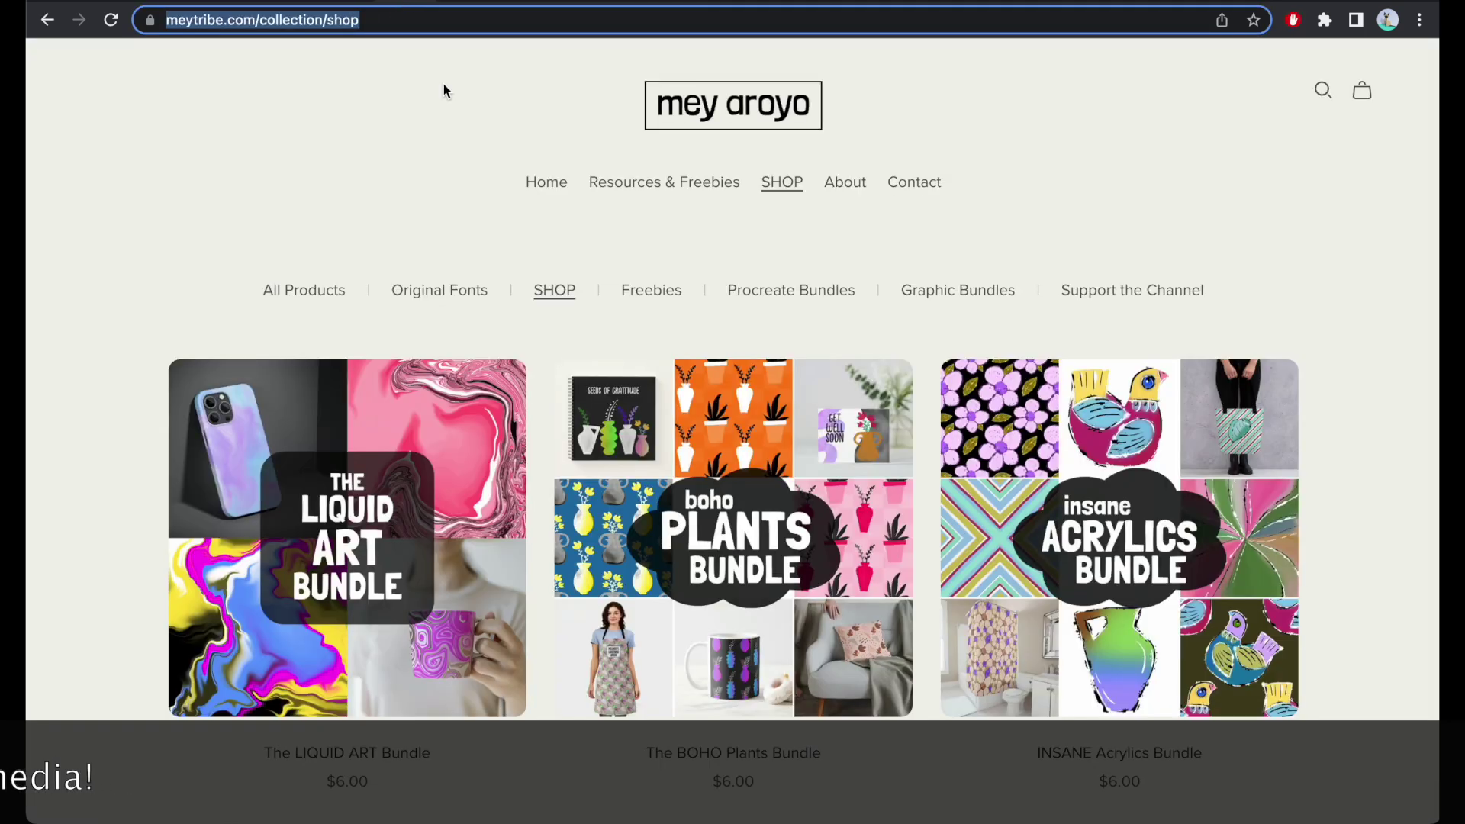
- Page through the LIQUID ART Bundle preview slides, then switch to the Weird - Liquid Art T-Shirt listing
click(347, 516)
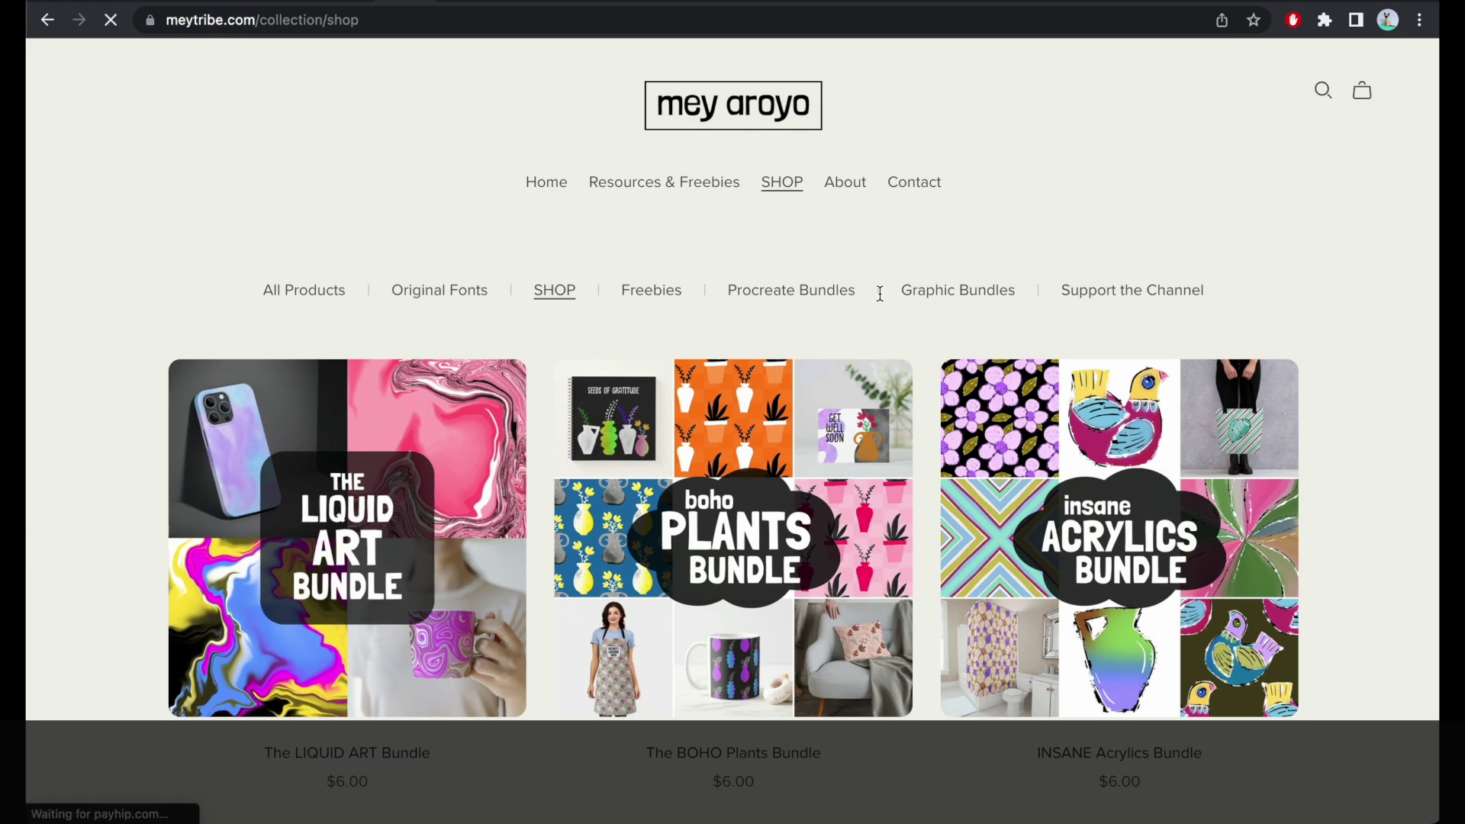
scroll(1161, 261, down, 5)
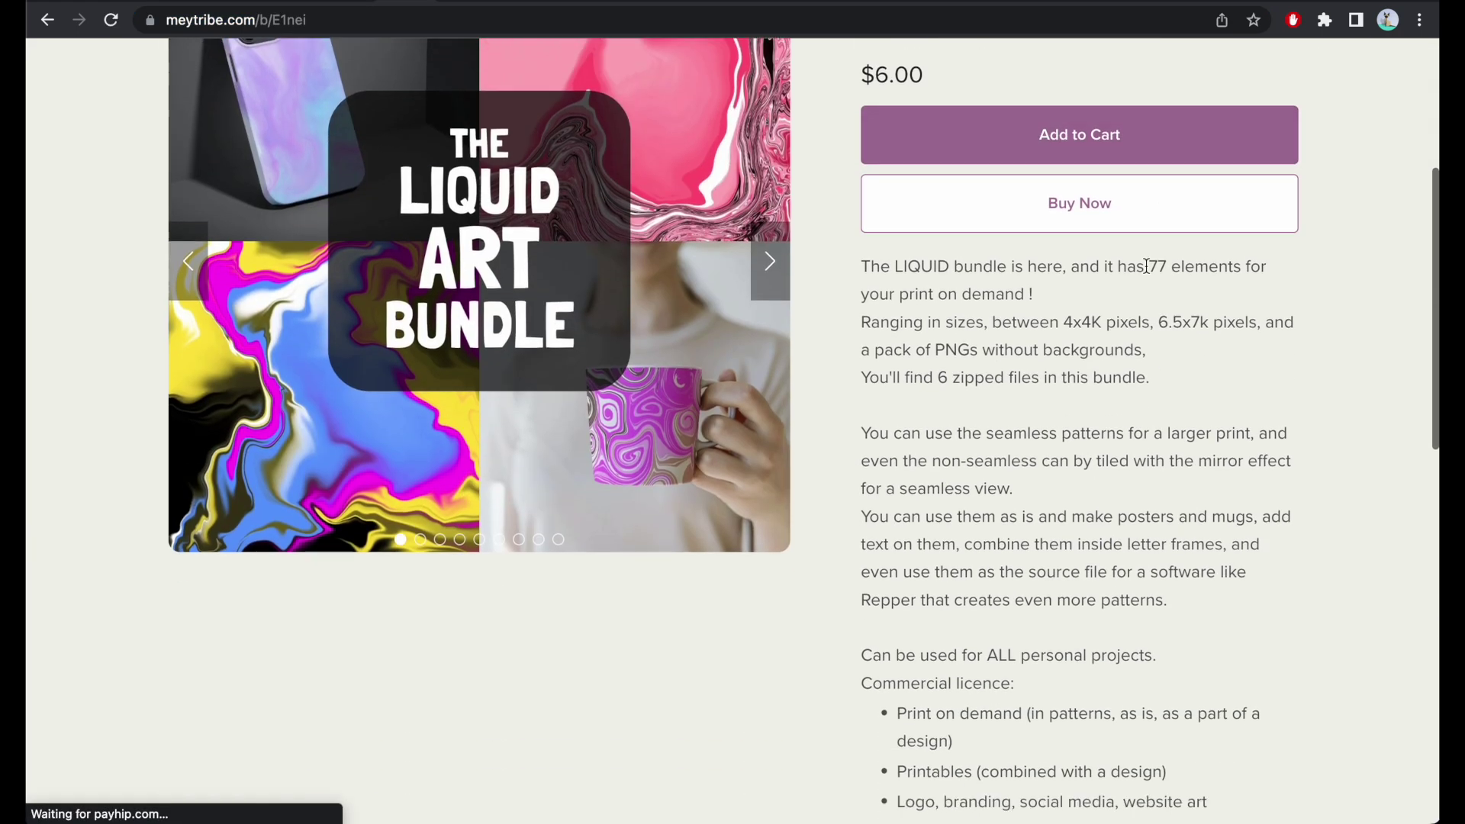
click(770, 261)
scroll(873, 404, up, 2)
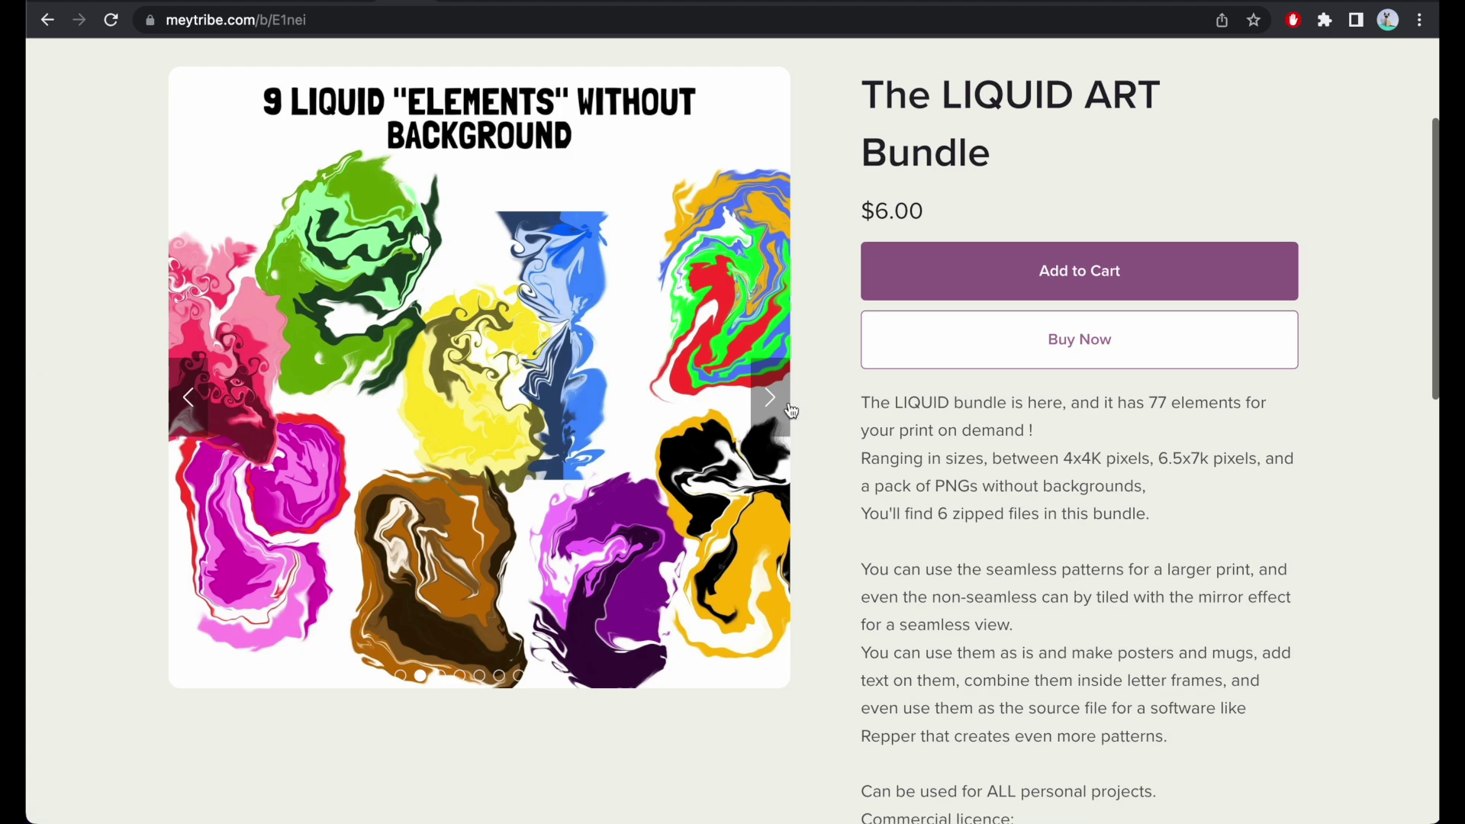
click(790, 411)
click(774, 411)
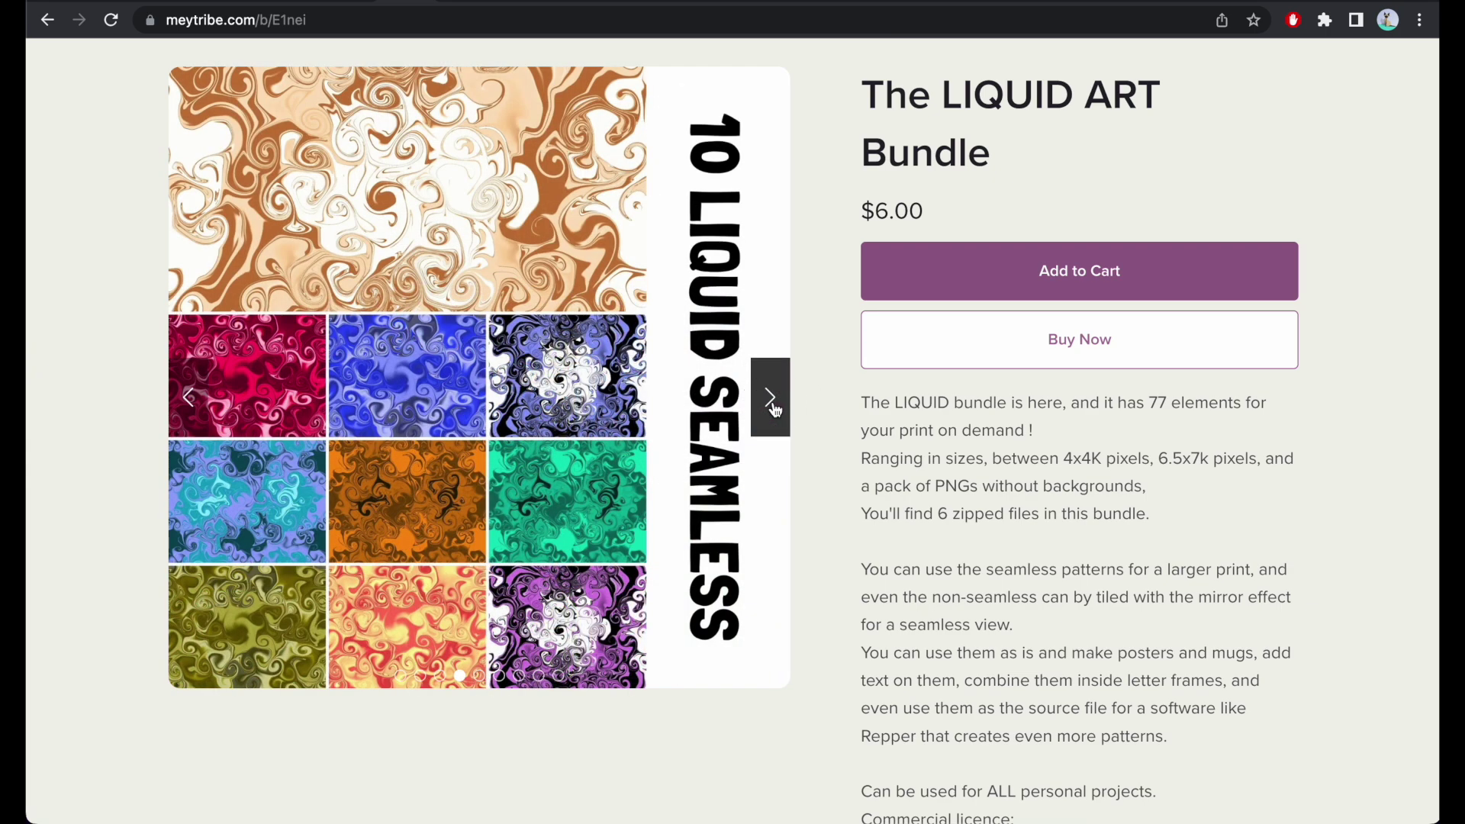
click(774, 410)
click(775, 411)
click(775, 410)
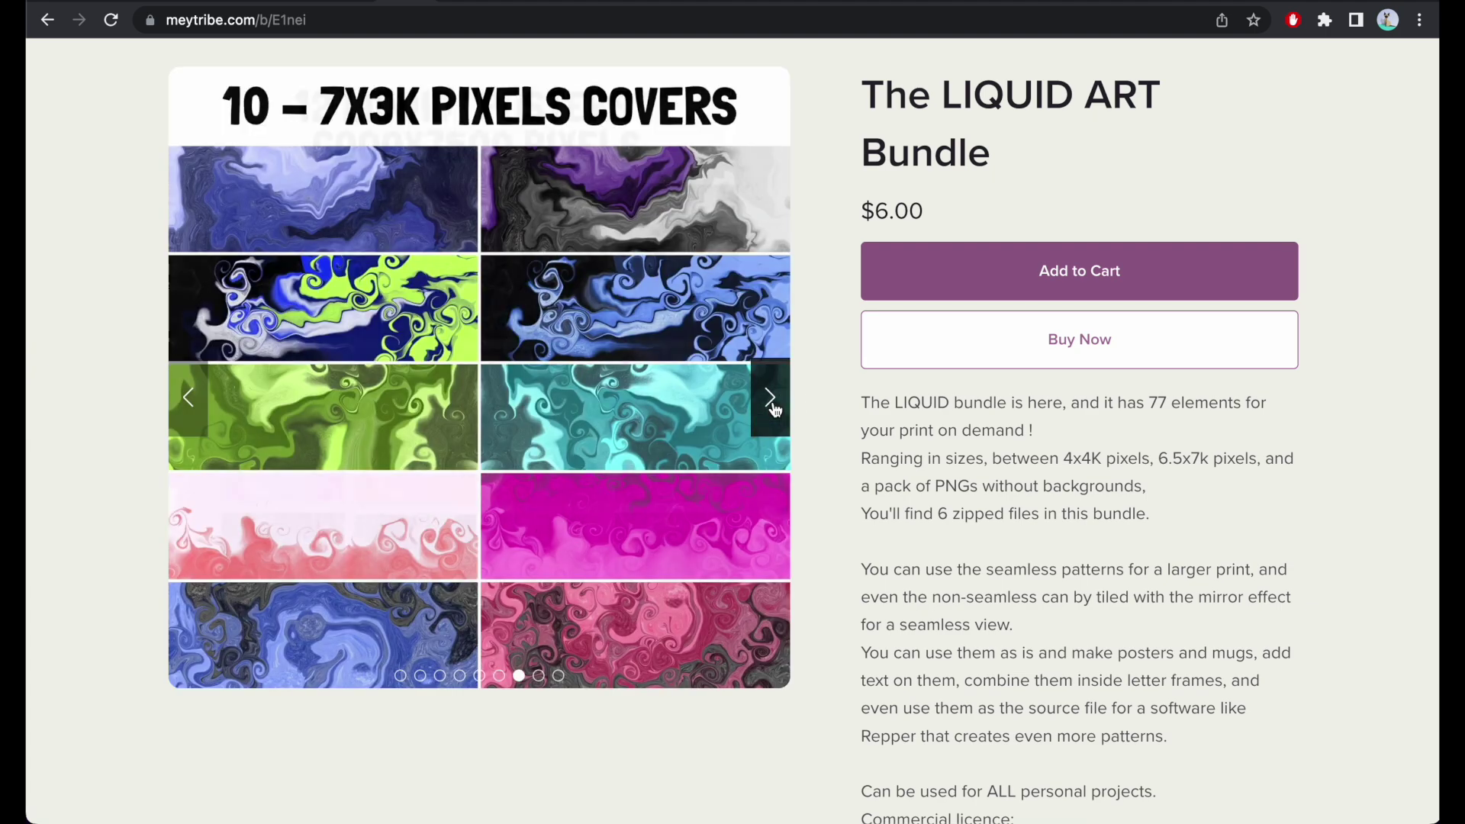
click(774, 410)
click(775, 411)
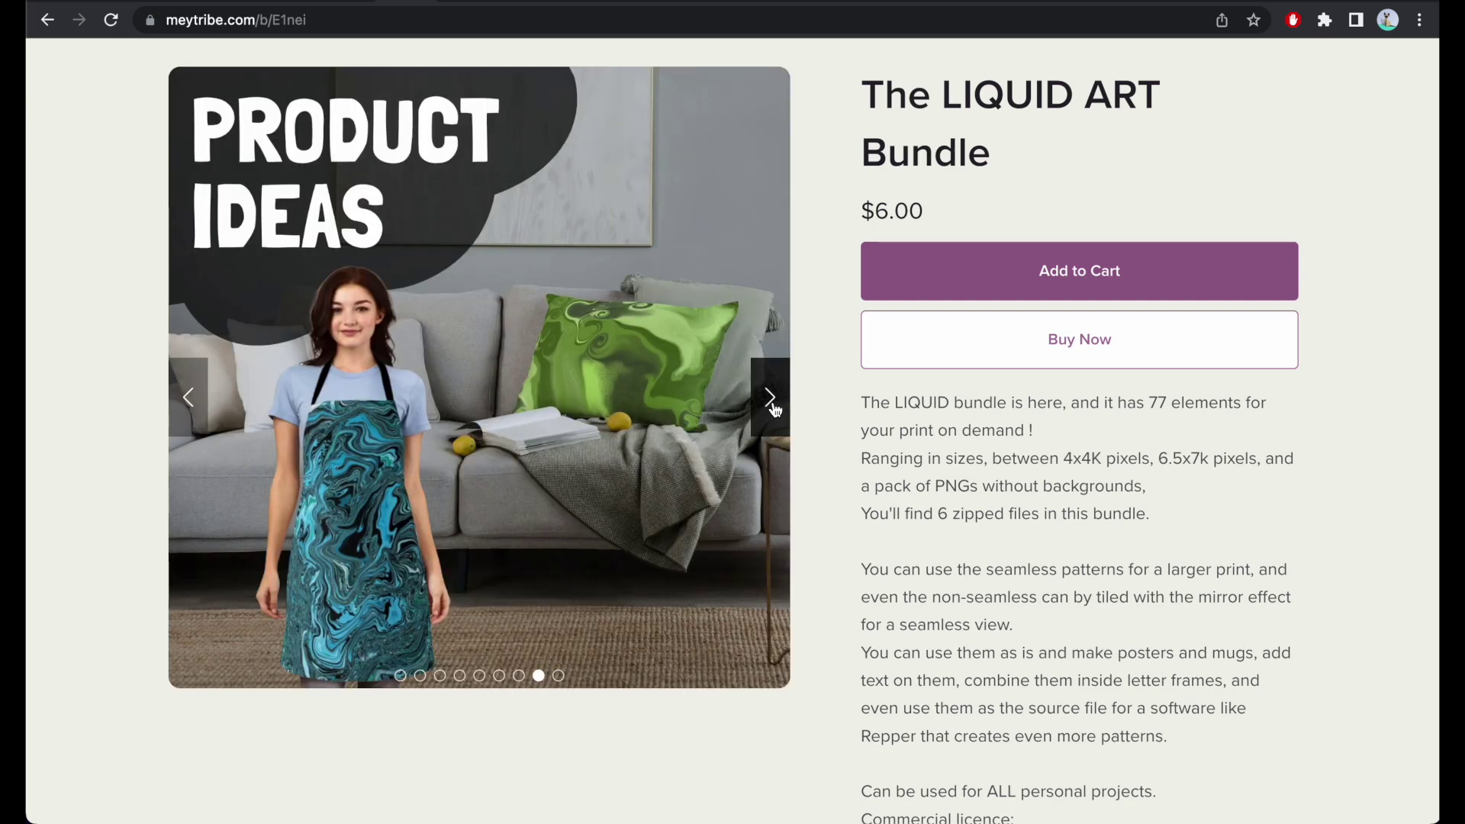
click(1097, 3)
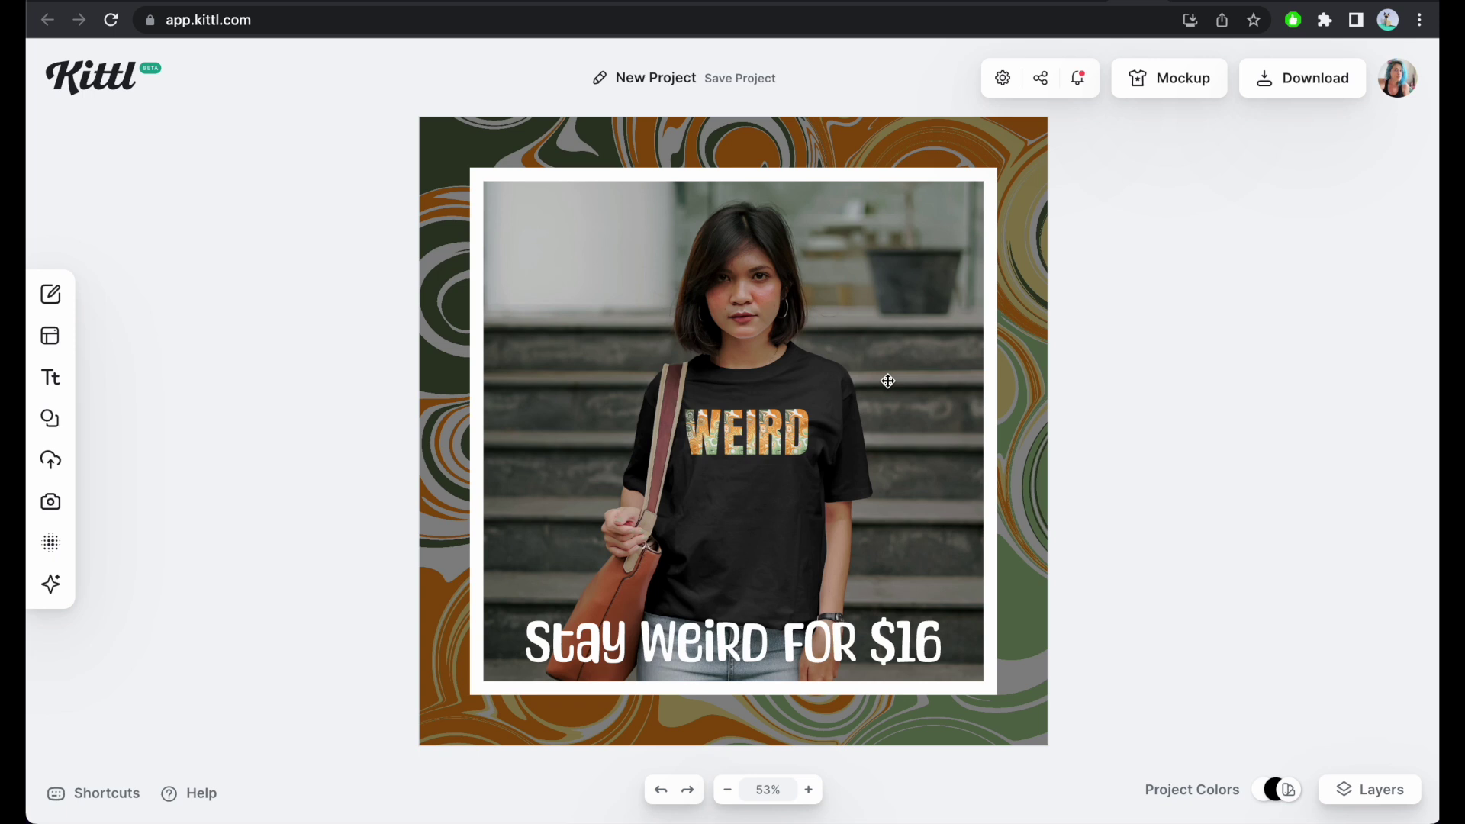
- Scroll the Kittl canvas right to shift the finished post into view
scroll(887, 380, right, 5)
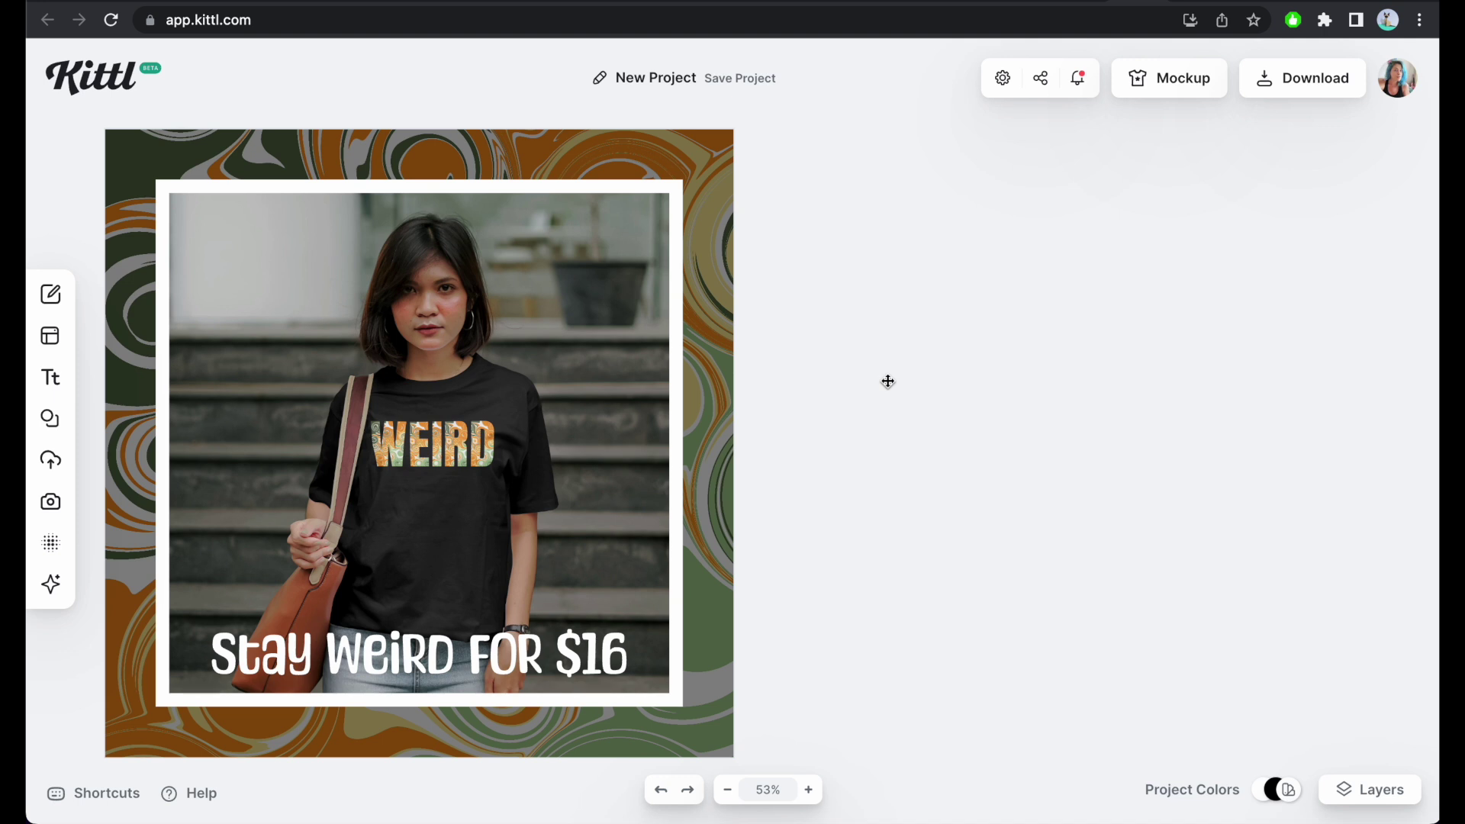